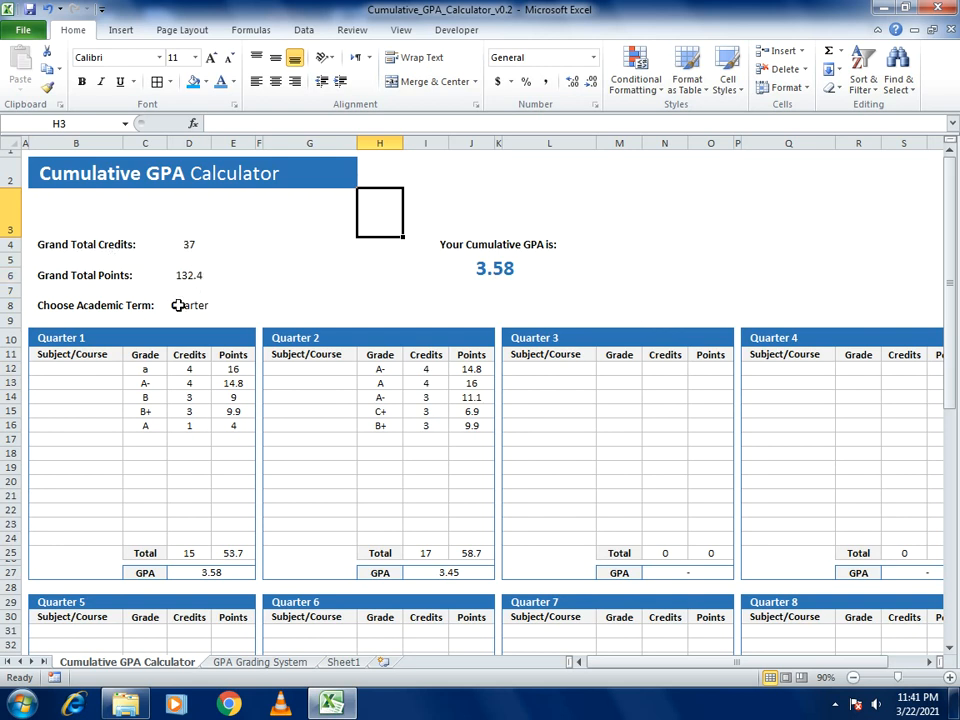
Switch the academic term to Semester and back to Quarter.
{"action": "left_click", "coordinate": [177, 305]}
{"action": "left_click", "coordinate": [218, 305]}
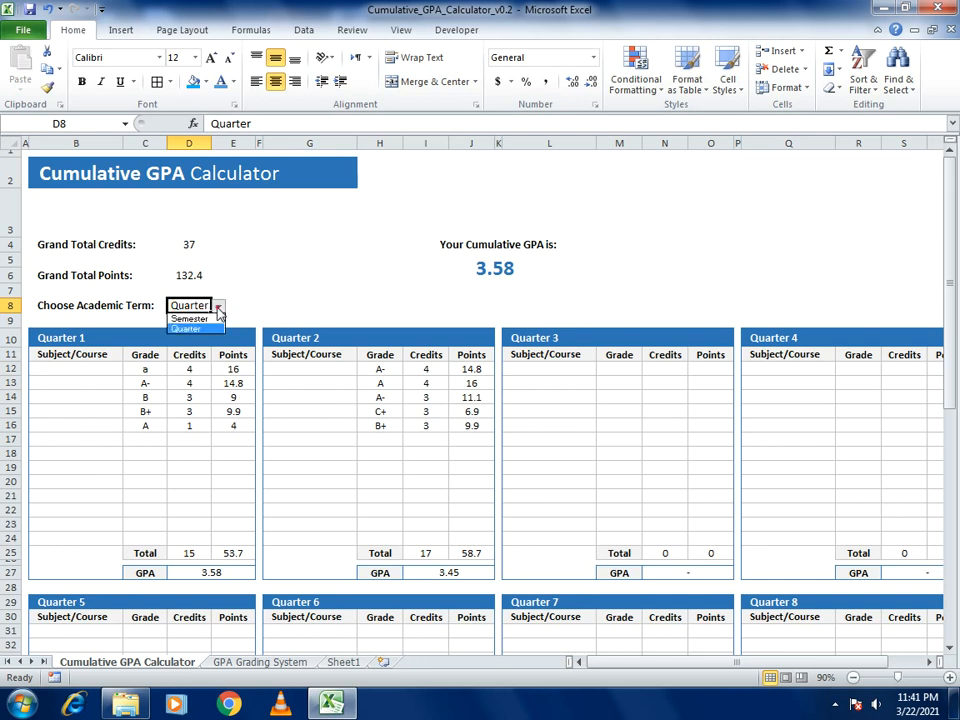
{"action": "left_click", "coordinate": [201, 320]}
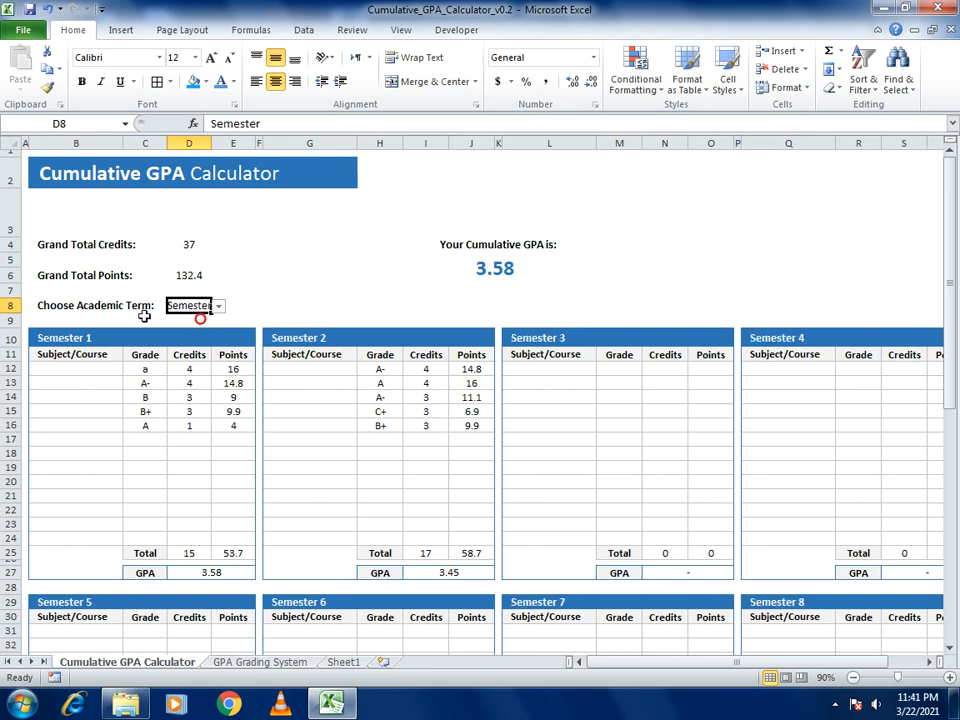
{"action": "left_click", "coordinate": [219, 305]}
{"action": "left_click", "coordinate": [209, 329]}
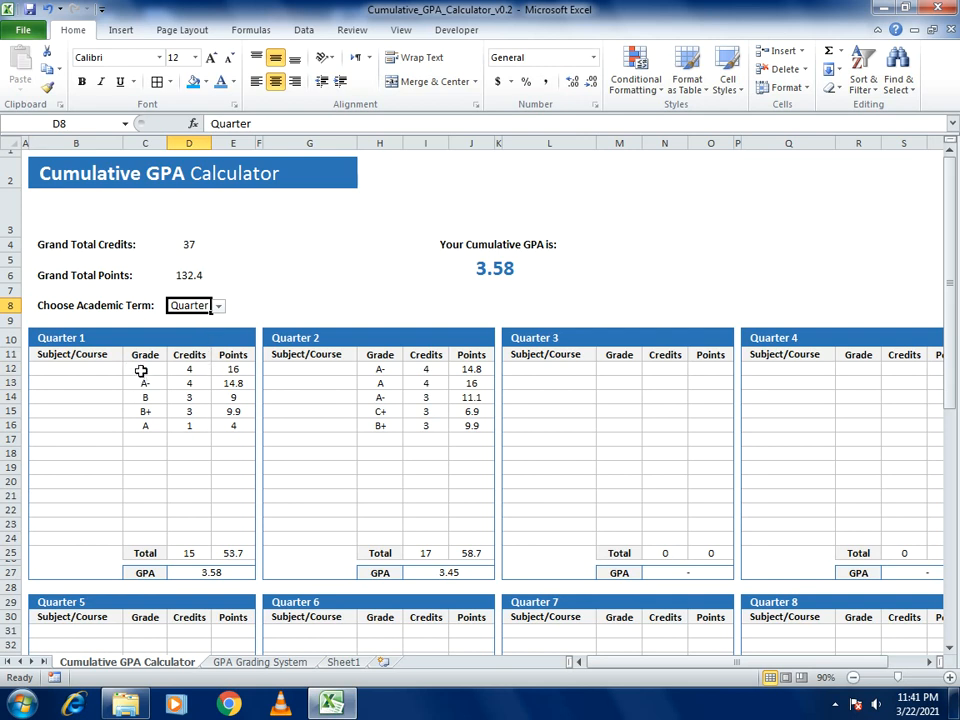
Review the grade-to-points table on the GPA Grading System sheet, and look over the quarter tables in the Cumulative GPA Calculator.
{"action": "left_click", "coordinate": [236, 662]}
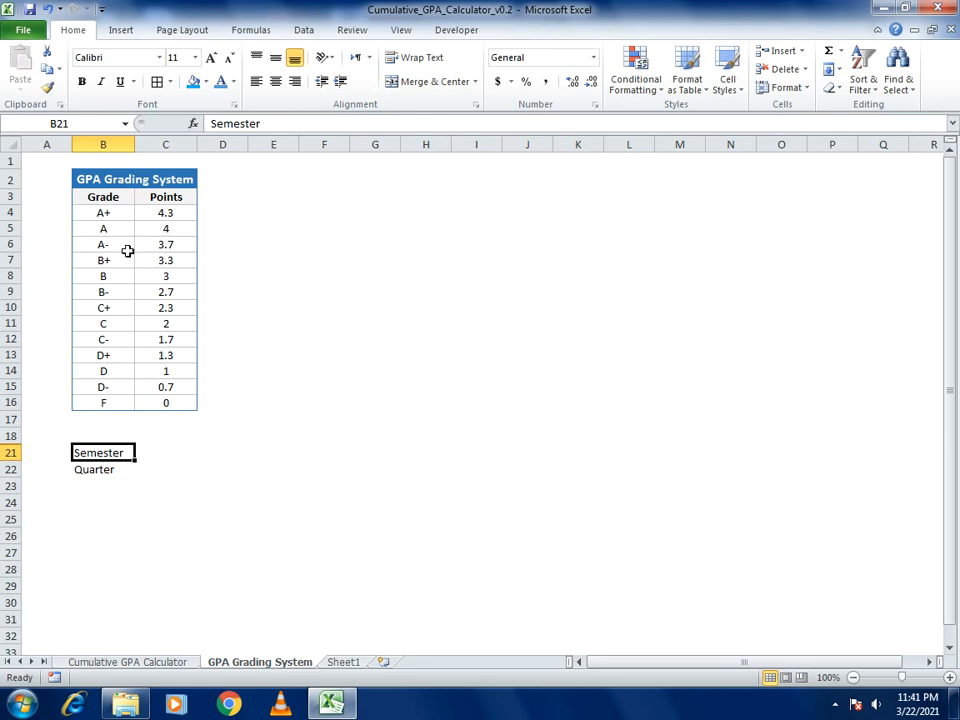
{"action": "left_click", "coordinate": [161, 665]}
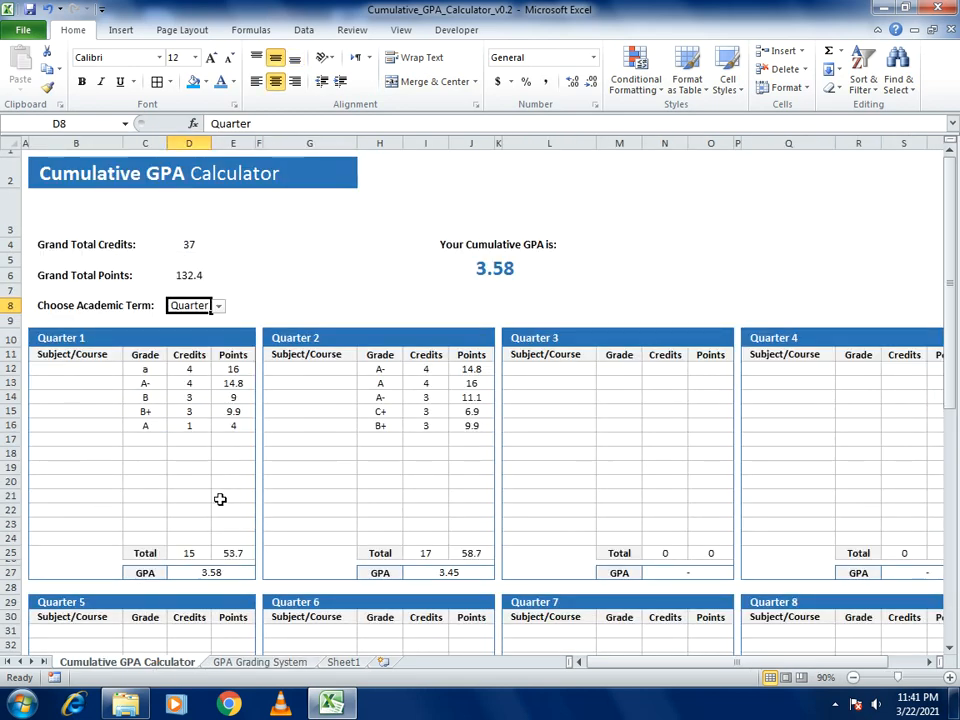
{"action": "left_click", "coordinate": [854, 678]}
{"action": "left_click", "coordinate": [854, 678]}
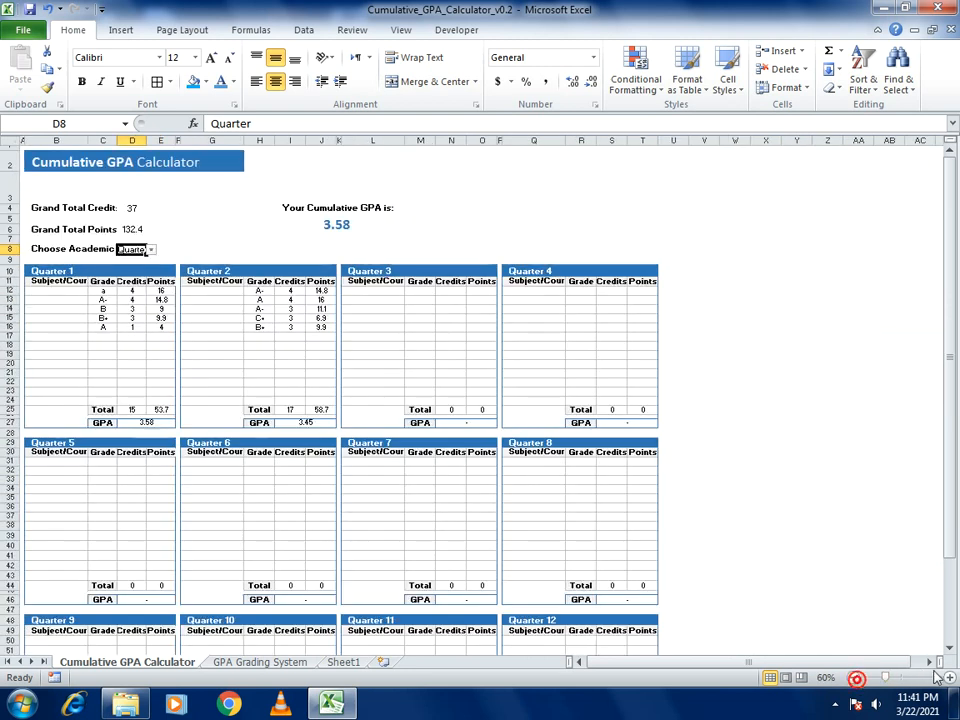
{"action": "left_click", "coordinate": [950, 678]}
{"action": "left_click", "coordinate": [950, 678]}
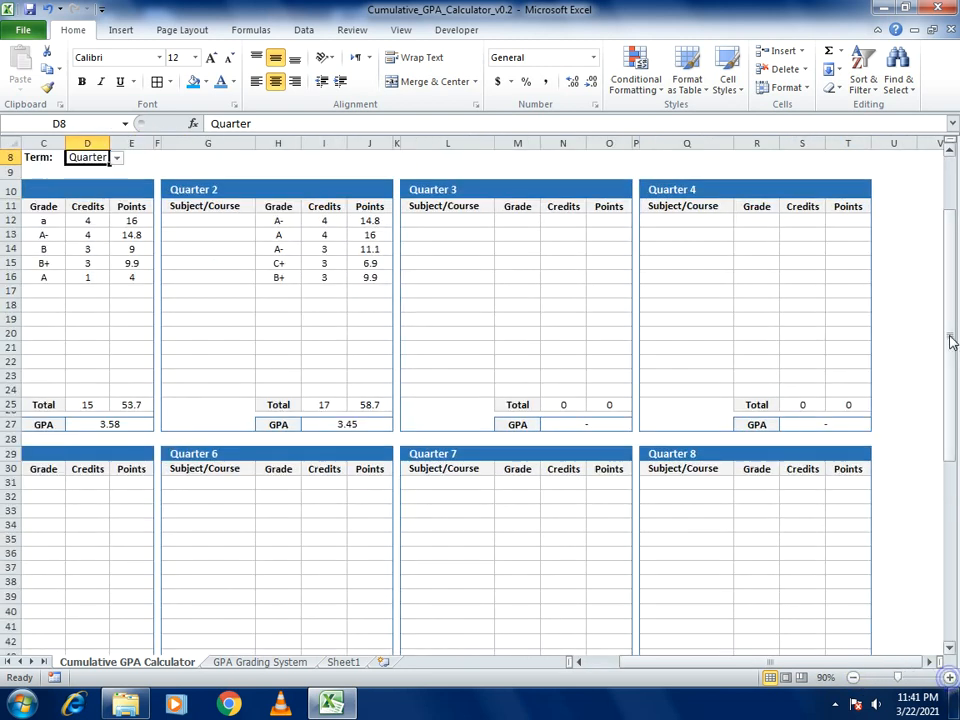
{"action": "scroll", "coordinate": [883, 525], "scroll_direction": "up", "scroll_amount": 2}
{"action": "left_click_drag", "start_coordinate": [853, 663], "coordinate": [836, 663]}
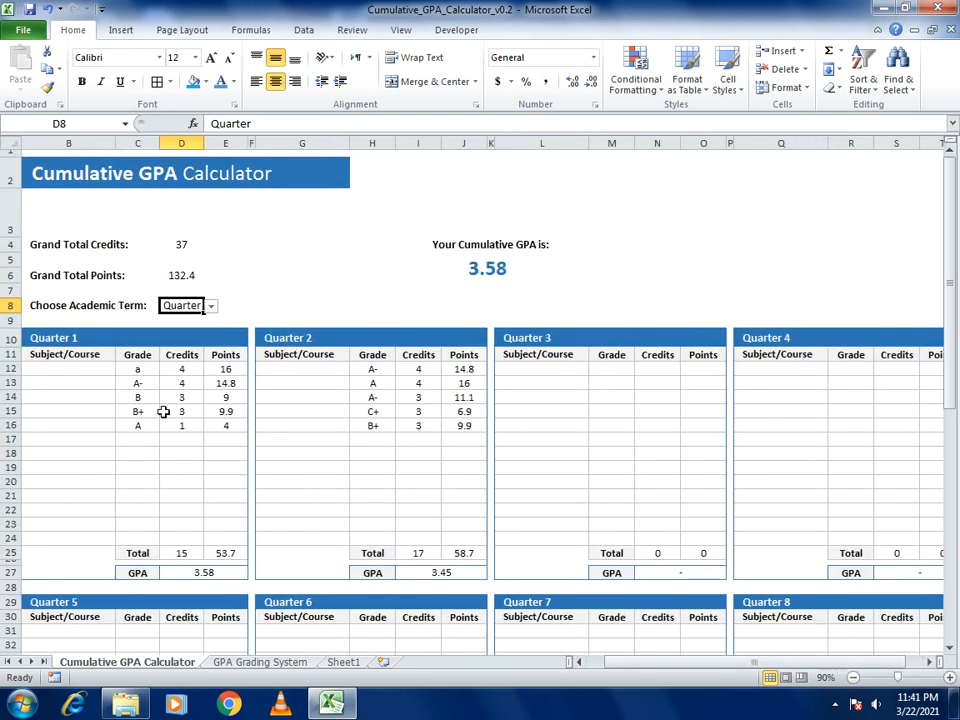
Try the grades A+ and A- for the first Quarter 1 course in C12.
{"action": "left_click", "coordinate": [143, 370]}
{"action": "type", "text": "a"}
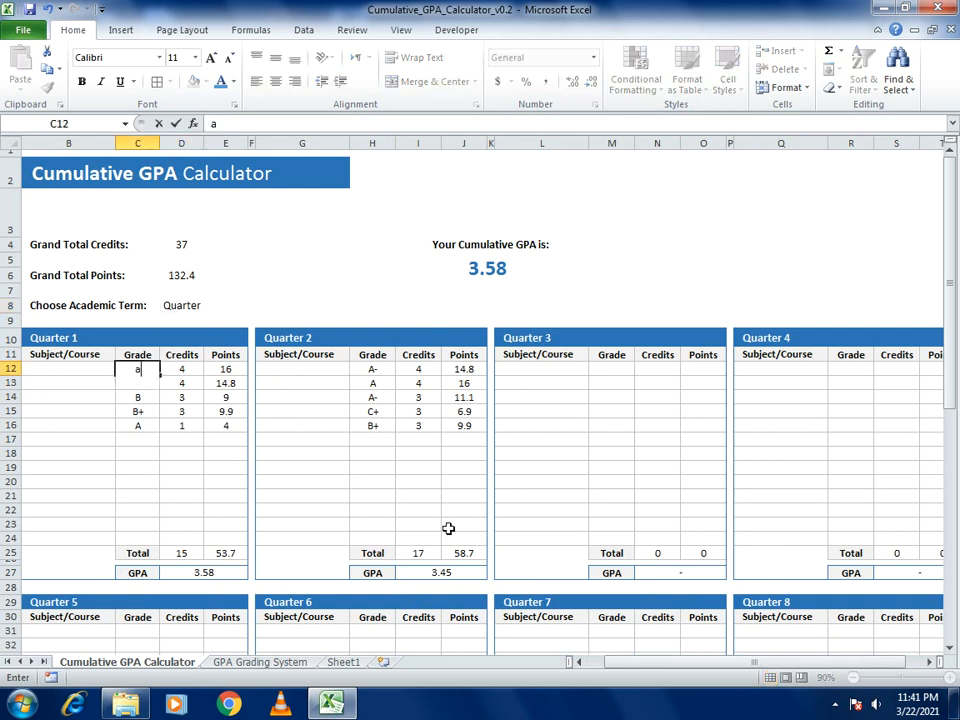
{"action": "type", "text": "+"}
{"action": "key", "text": "Return"}
{"action": "key", "text": "Up"}
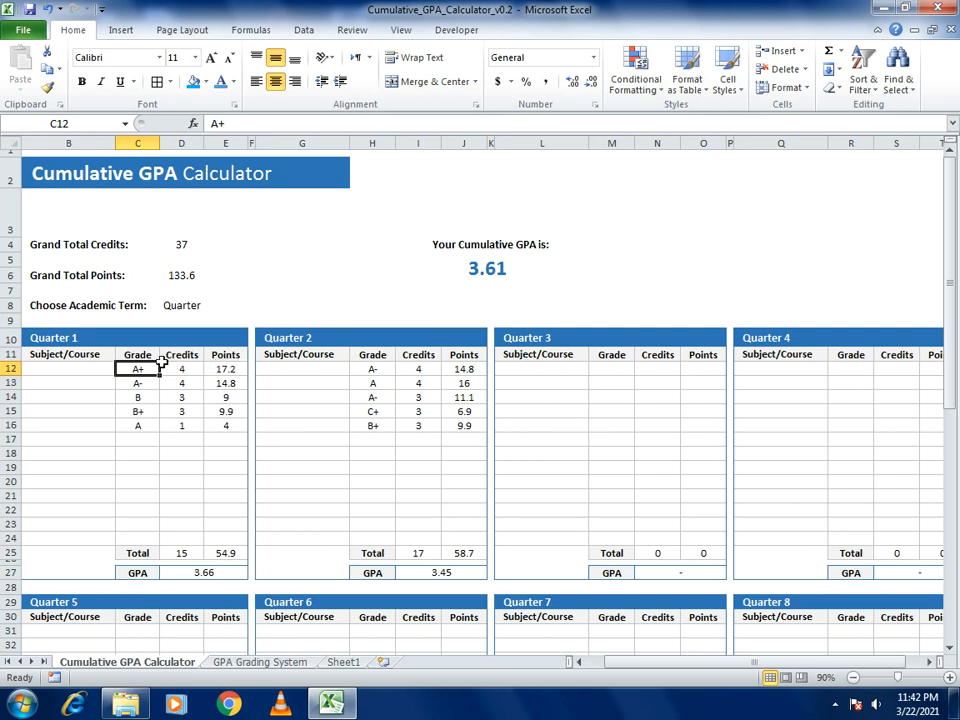
{"action": "type", "text": "A-"}
{"action": "key", "text": "Return"}
Set the first Quarter 1 course's grade to A and the second course's grade to F.
{"action": "key", "text": "Up"}
{"action": "type", "text": "A"}
{"action": "key", "text": "Return"}
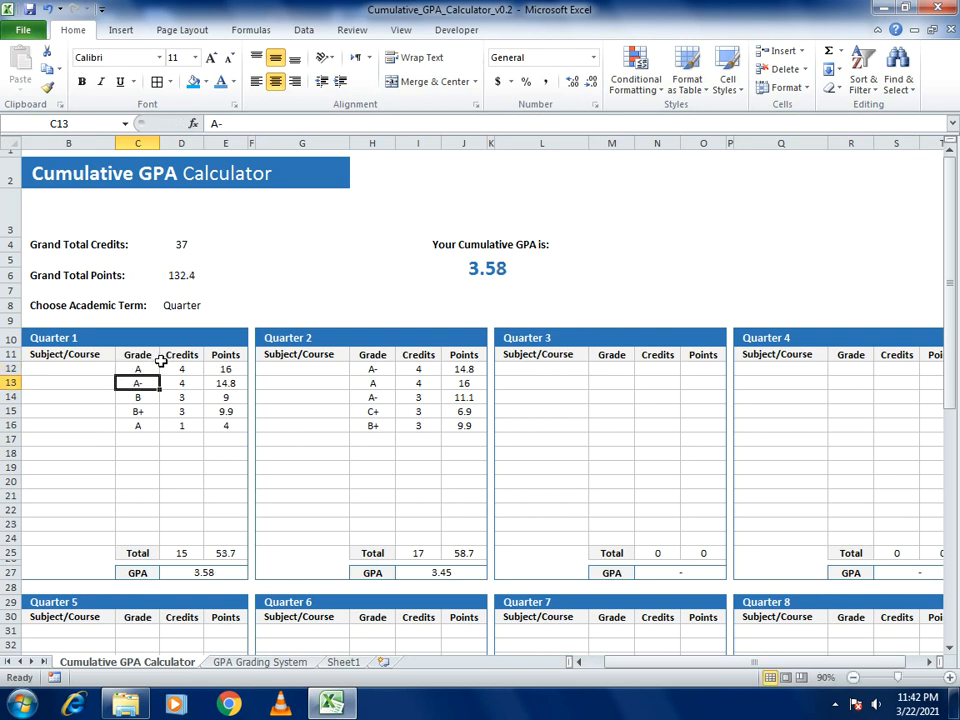
{"action": "type", "text": "F"}
{"action": "key", "text": "Return"}
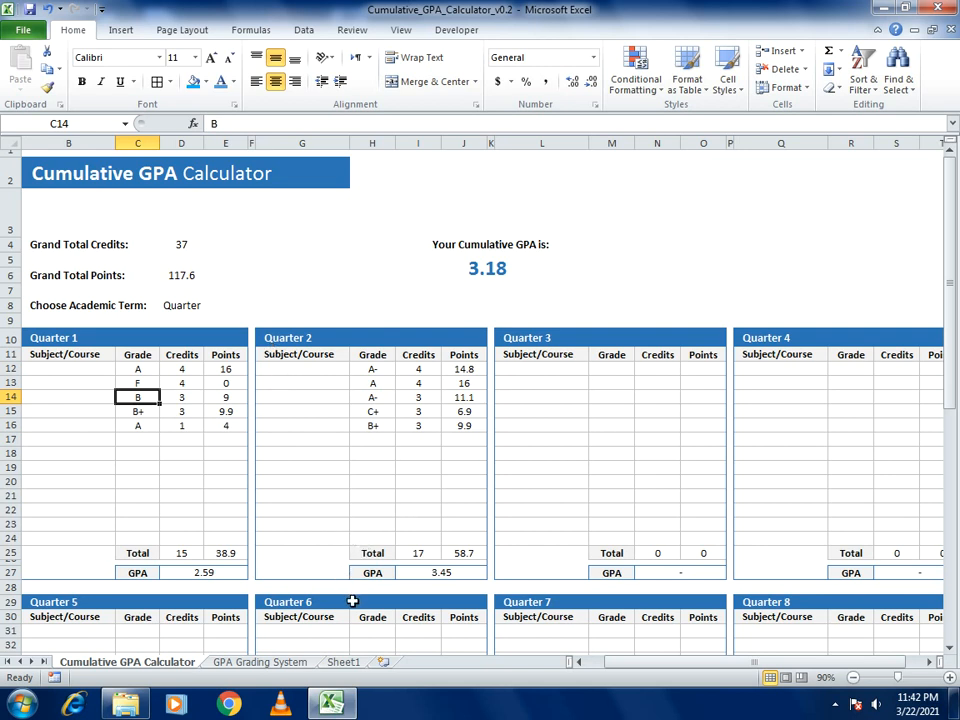
On Sheet1, merge and center cells A1:D1.
{"action": "left_click", "coordinate": [342, 662]}
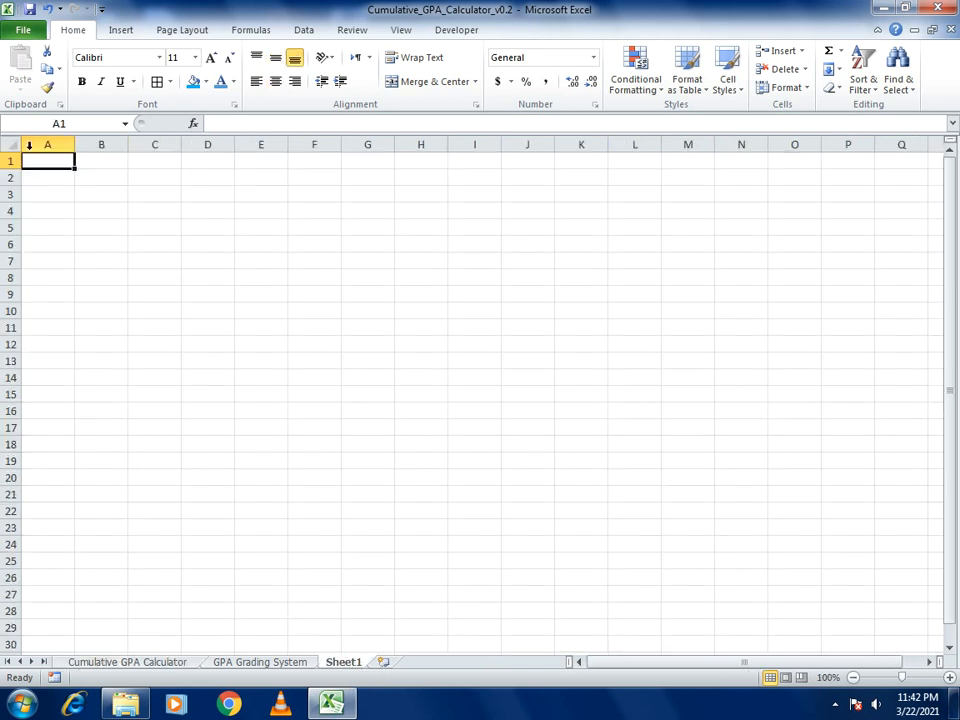
{"action": "left_click_drag", "start_coordinate": [30, 159], "coordinate": [187, 165]}
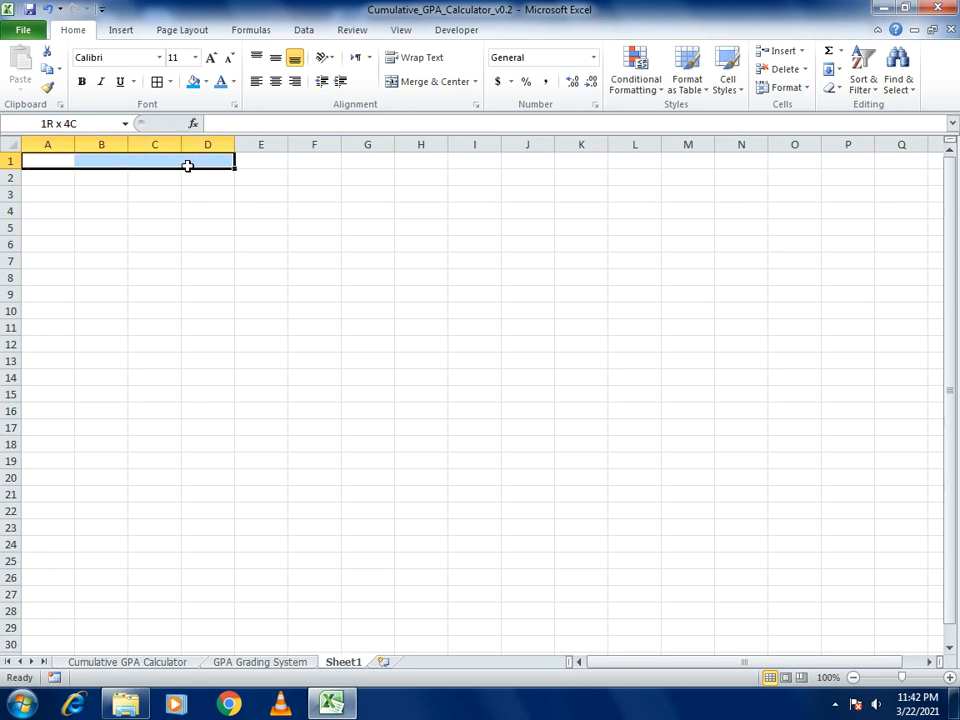
{"action": "left_click", "coordinate": [421, 81]}
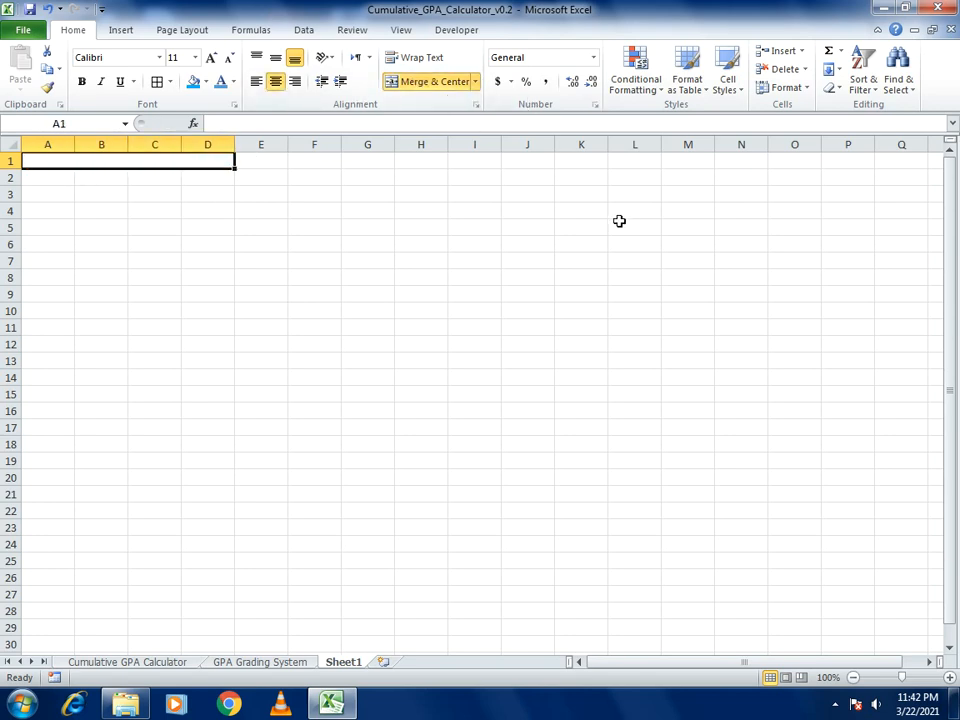
Enter the title "Comulative GPA Calculator" in the merged cell A1.
{"action": "type", "text": "cO"}
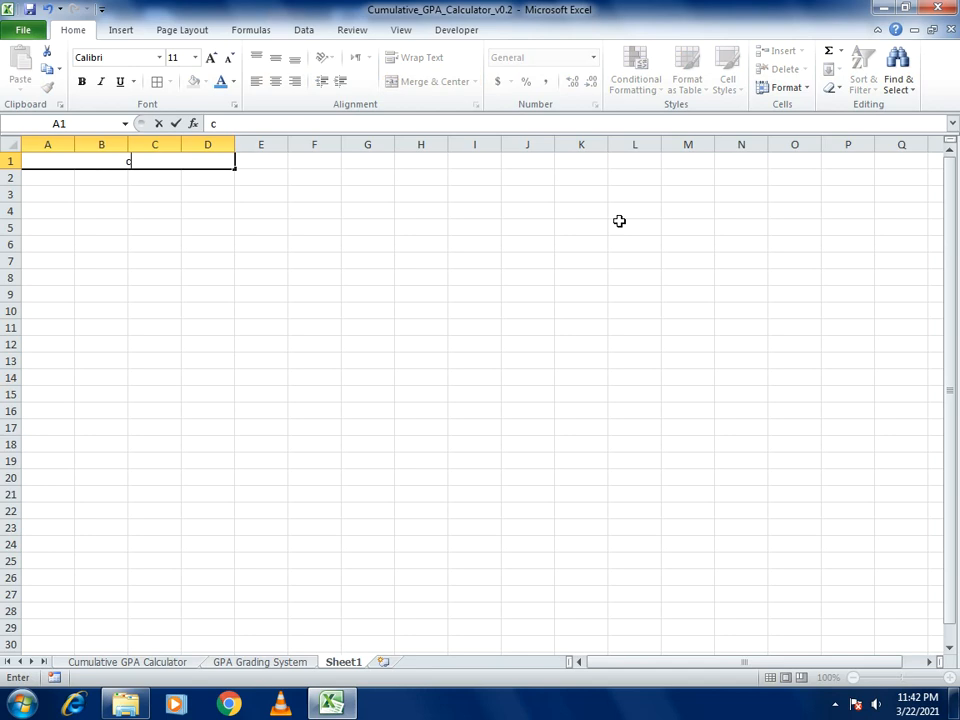
{"action": "key", "text": "BackSpace"}
{"action": "key", "text": "BackSpace"}
{"action": "type", "text": "Comulative GP"}
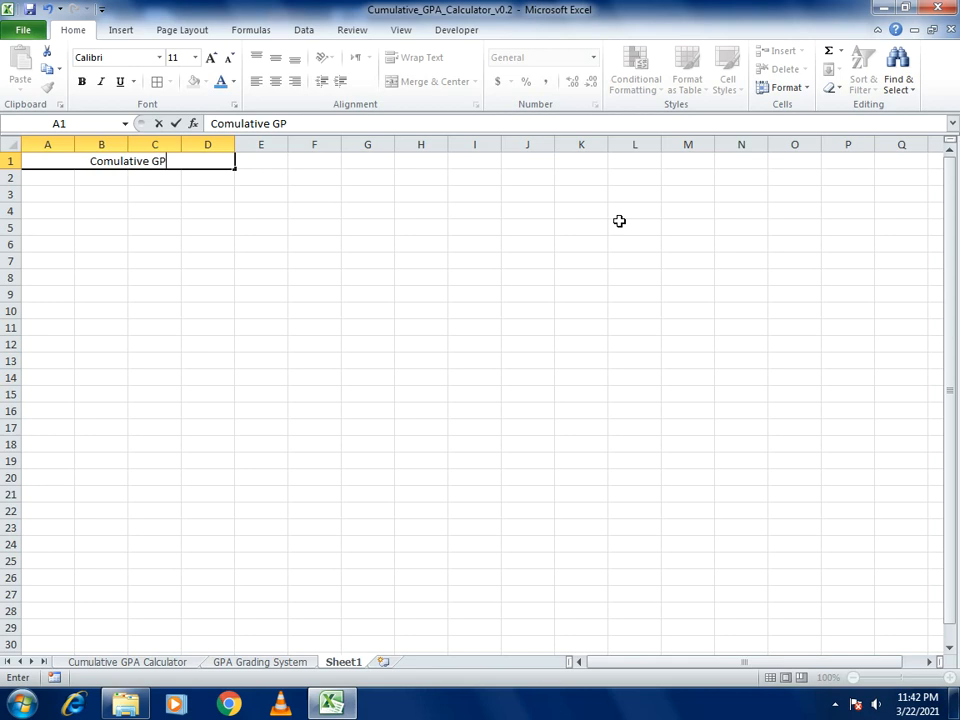
{"action": "type", "text": "A Calcut"}
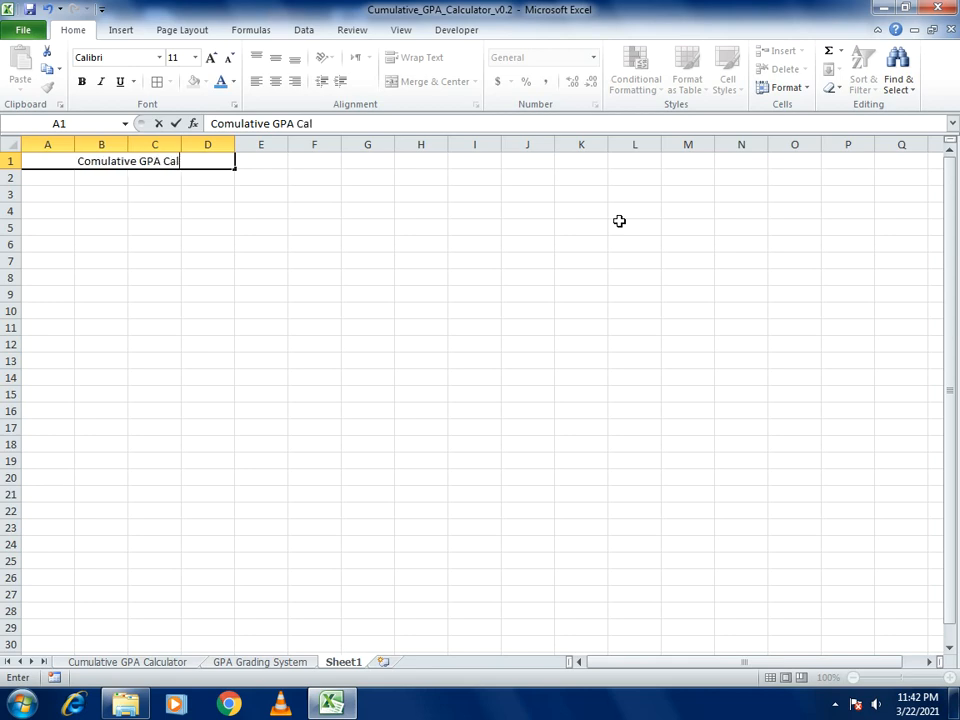
{"action": "key", "text": "BackSpace"}
{"action": "type", "text": "lator"}
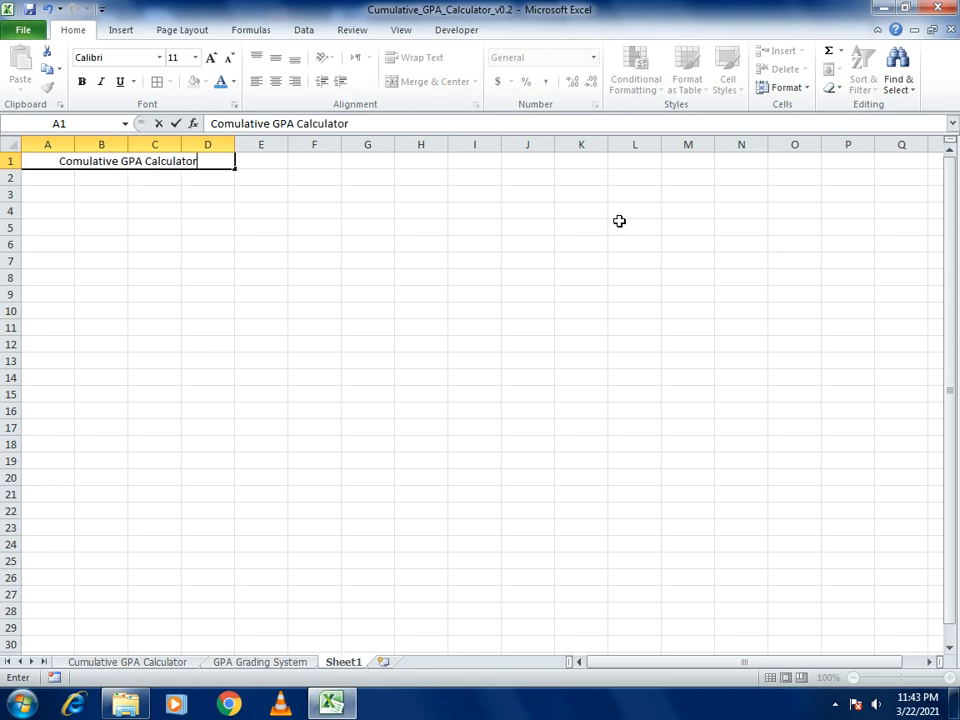
{"action": "key", "text": "Return"}
Make the text of the entire Sheet1 bold.
{"action": "key", "text": "Up"}
{"action": "key", "text": "ctrl+a"}
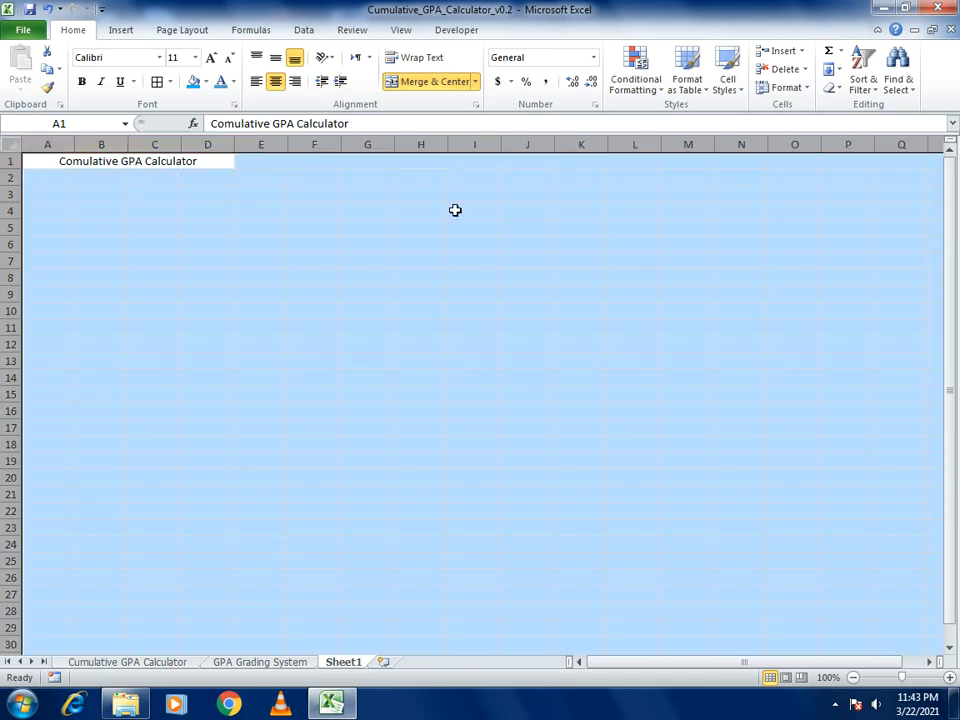
{"action": "left_click", "coordinate": [83, 81]}
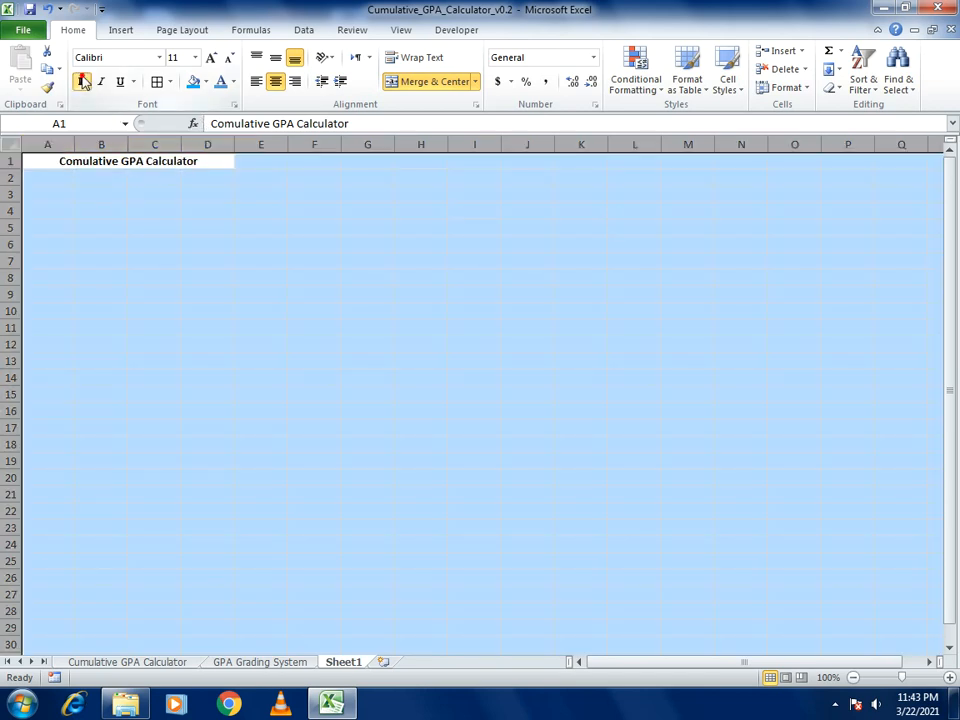
{"action": "left_click", "coordinate": [450, 209]}
Unmerge the title cell A1:D1.
{"action": "left_click", "coordinate": [150, 158]}
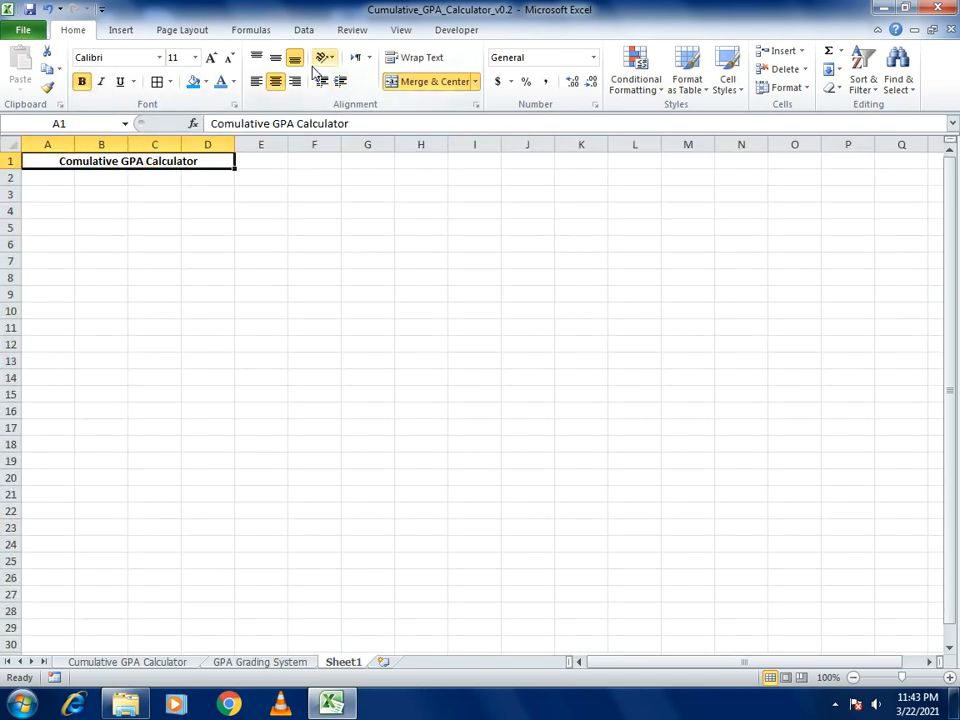
{"action": "left_click", "coordinate": [448, 81]}
{"action": "left_click", "coordinate": [297, 221]}
{"action": "left_click", "coordinate": [100, 161]}
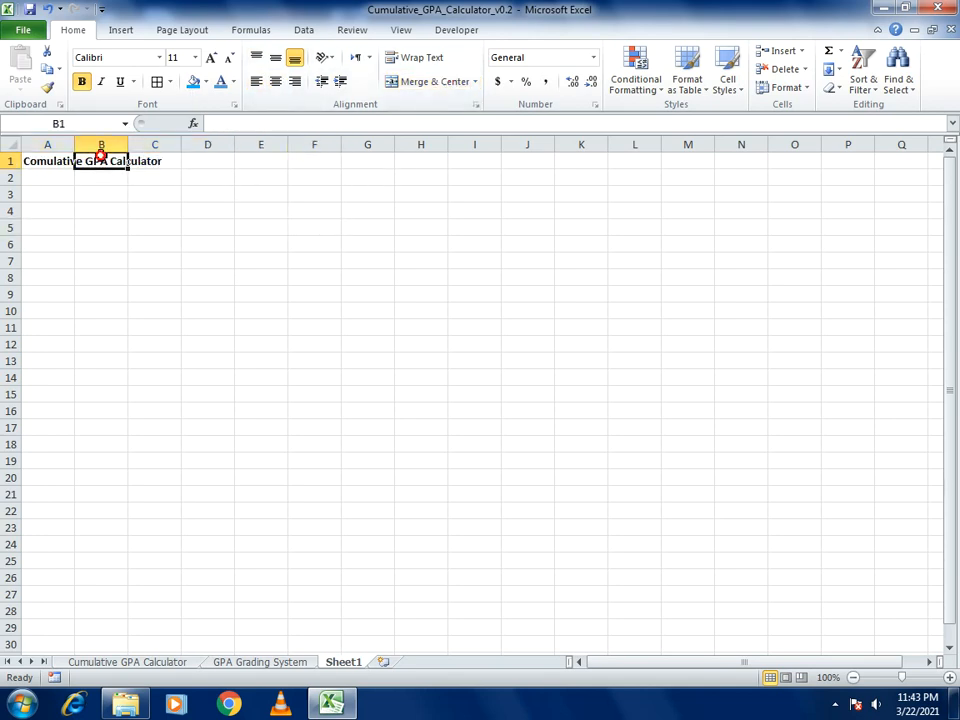
{"action": "key", "text": "ctrl+c"}
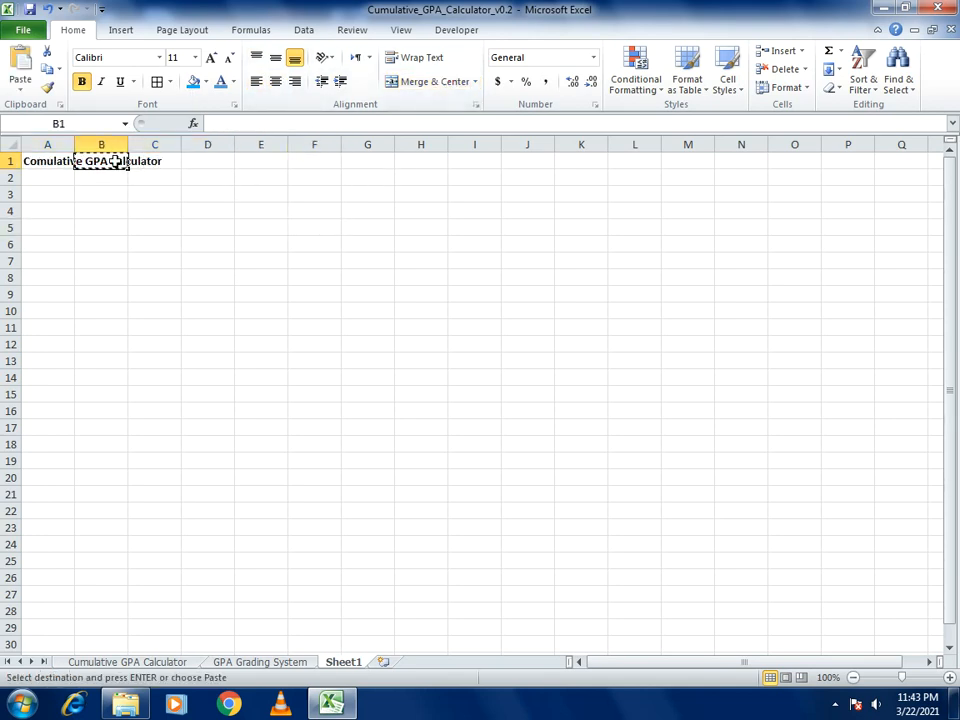
{"action": "key", "text": "ctrl+v"}
{"action": "left_click", "coordinate": [337, 225]}
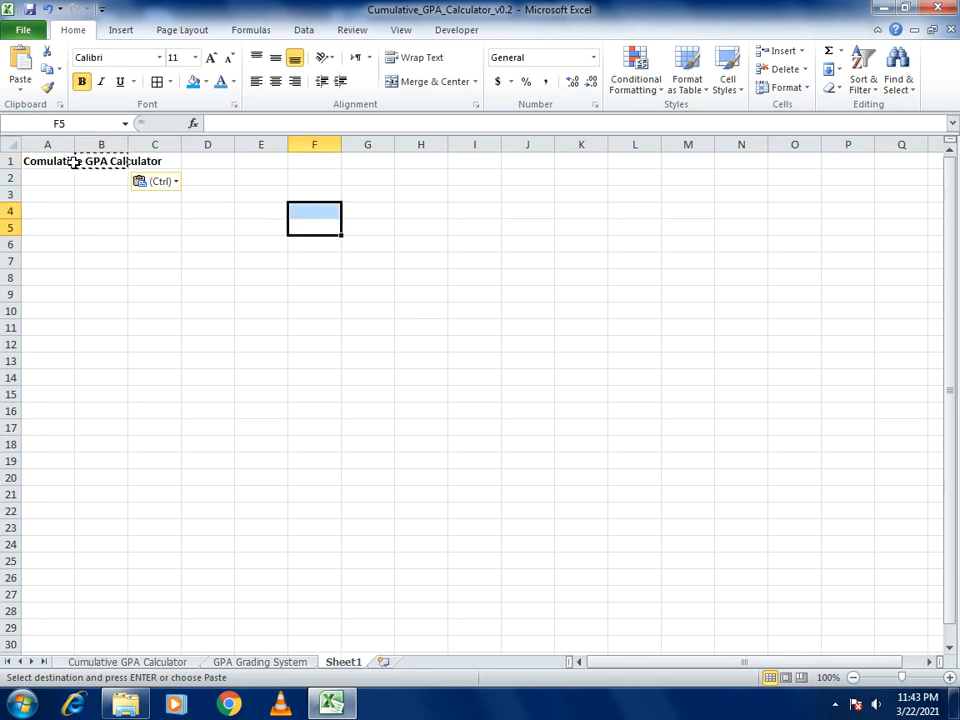
Clear the title text from cell A1.
{"action": "left_click", "coordinate": [60, 161]}
{"action": "key", "text": "Delete"}
{"action": "left_click", "coordinate": [160, 258]}
Enter the bold title "Comulative CPA Calculator" in B1 and narrow column A to a slim margin.
{"action": "left_click", "coordinate": [101, 162]}
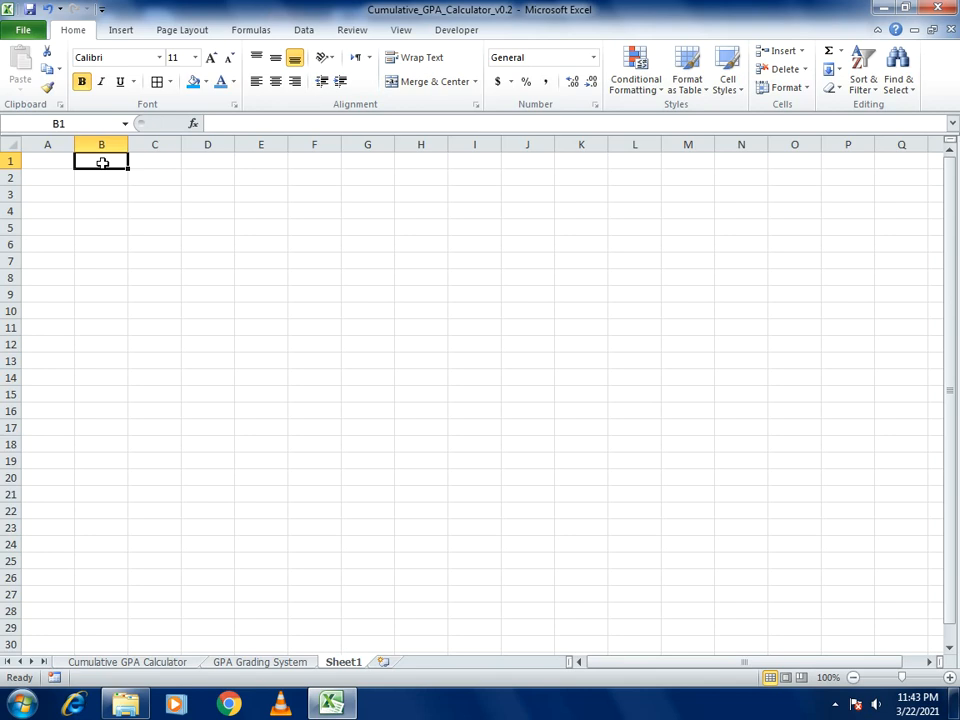
{"action": "type", "text": "Comulatvie"}
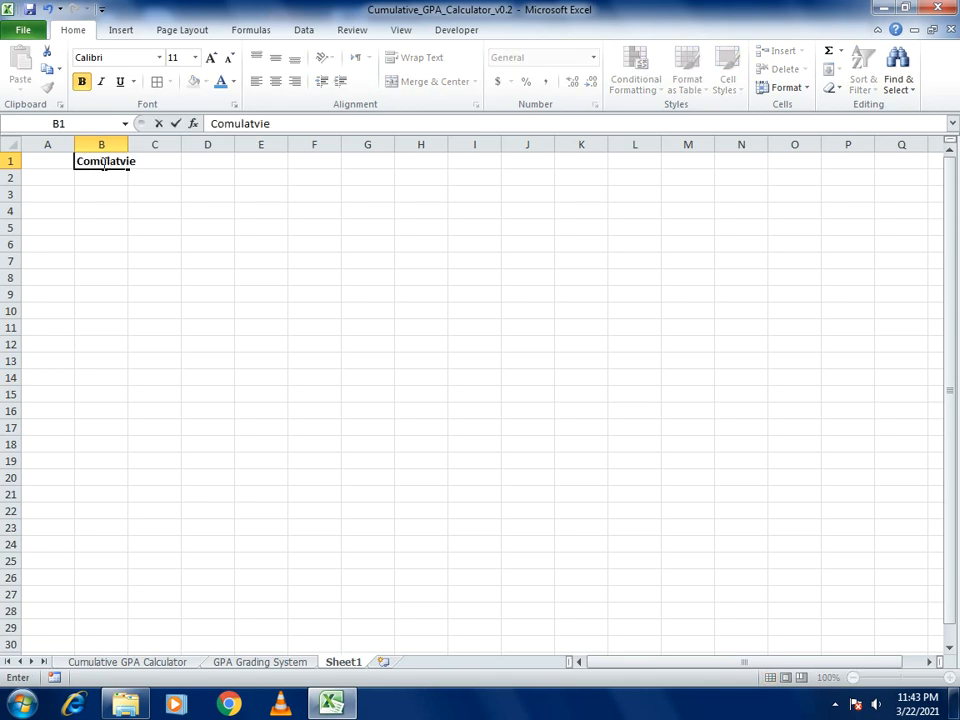
{"action": "key", "text": "BackSpace"}
{"action": "key", "text": "BackSpace"}
{"action": "type", "text": "ive CPA Cal"}
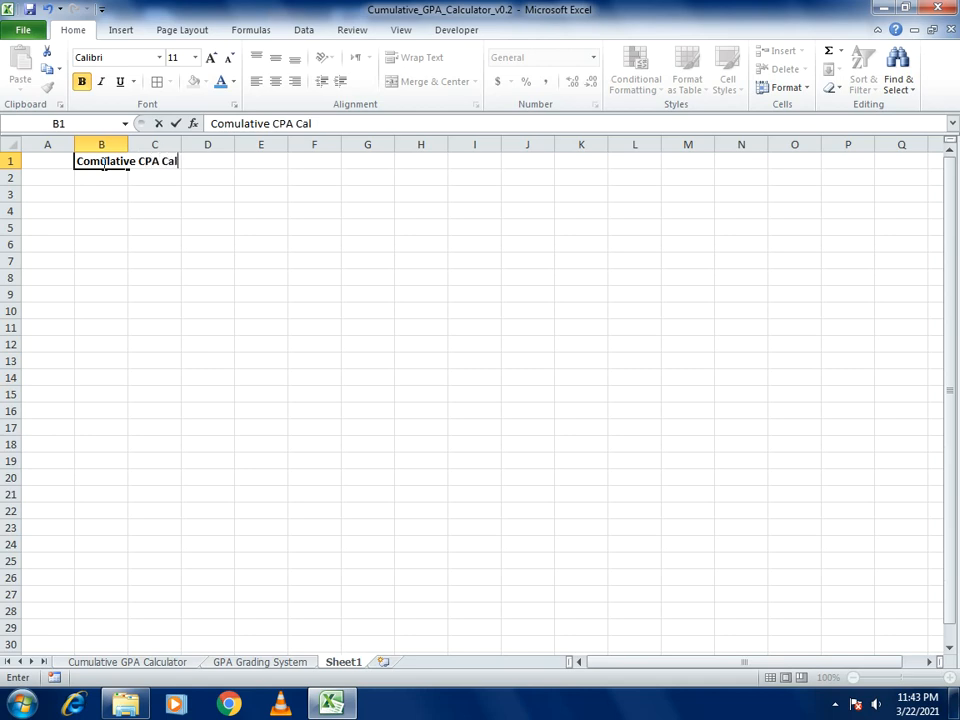
{"action": "type", "text": "cualo"}
{"action": "key", "text": "BackSpace"}
{"action": "key", "text": "BackSpace"}
{"action": "type", "text": "lator"}
{"action": "key", "text": "ctrl+Return"}
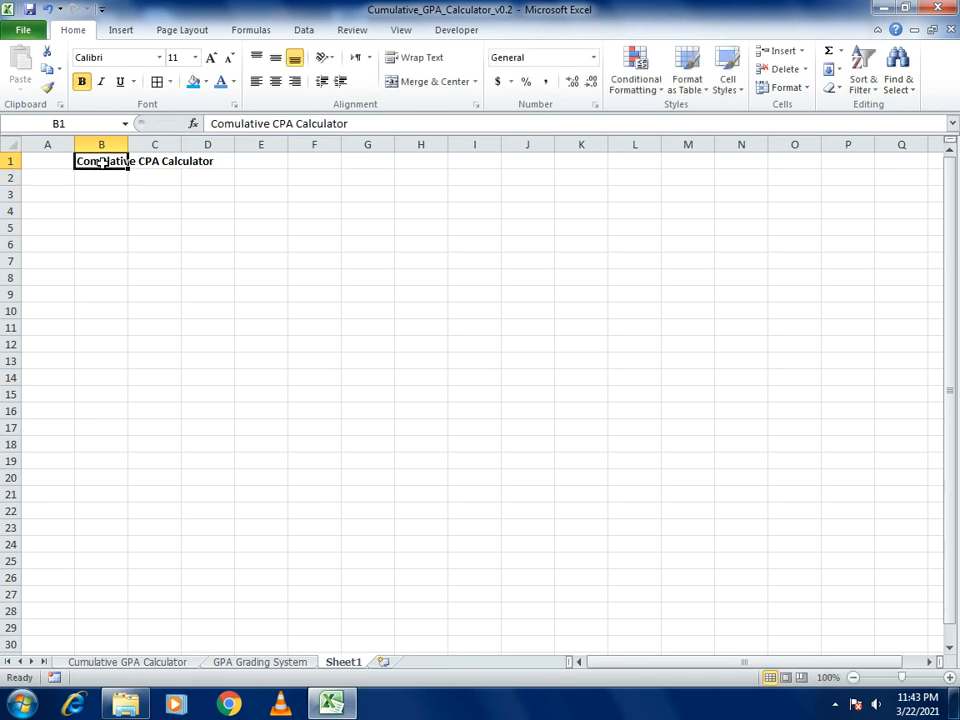
{"action": "left_click_drag", "start_coordinate": [73, 145], "coordinate": [33, 147]}
Enter the labels "Grand Total Credits" in B3 and "Grand Total Points" in B4.
{"action": "left_click", "coordinate": [71, 177]}
{"action": "left_click", "coordinate": [69, 194]}
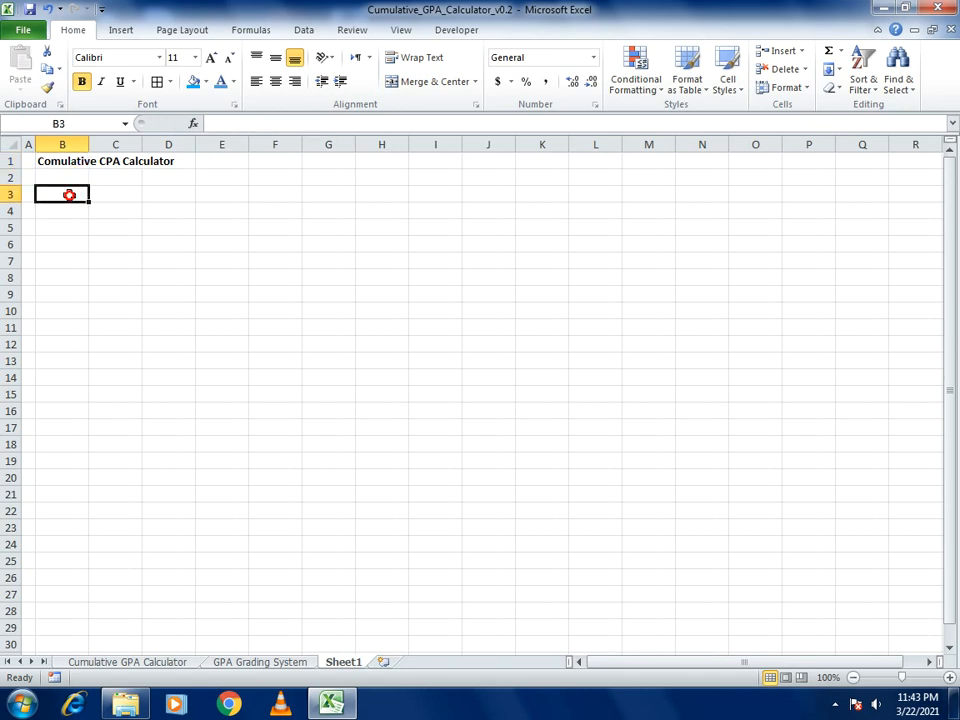
{"action": "type", "text": "Grand Total"}
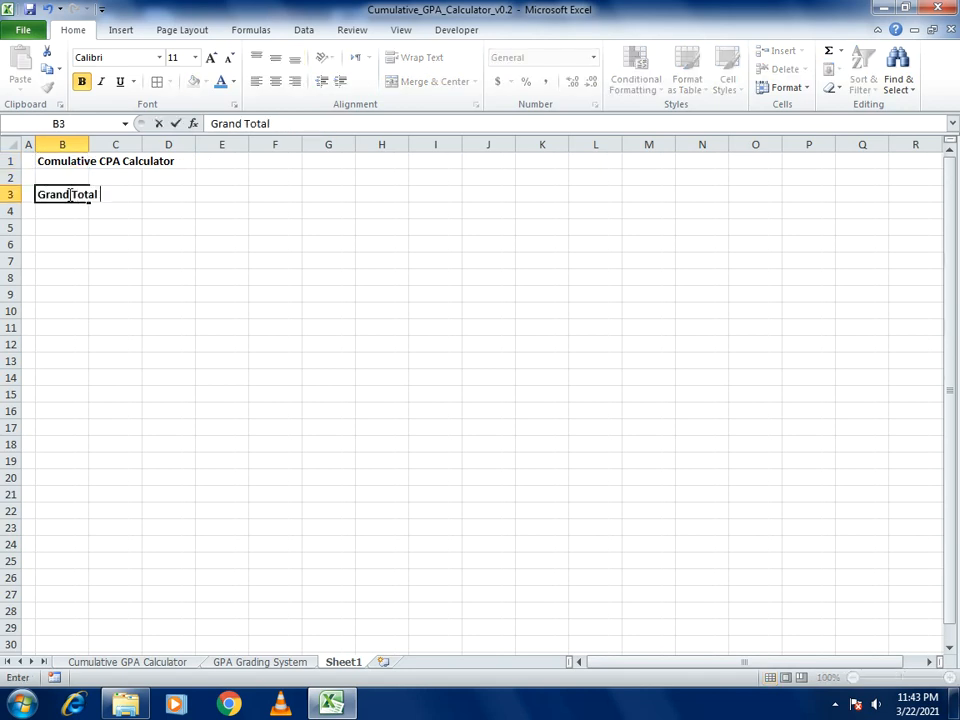
{"action": "type", "text": " Credits"}
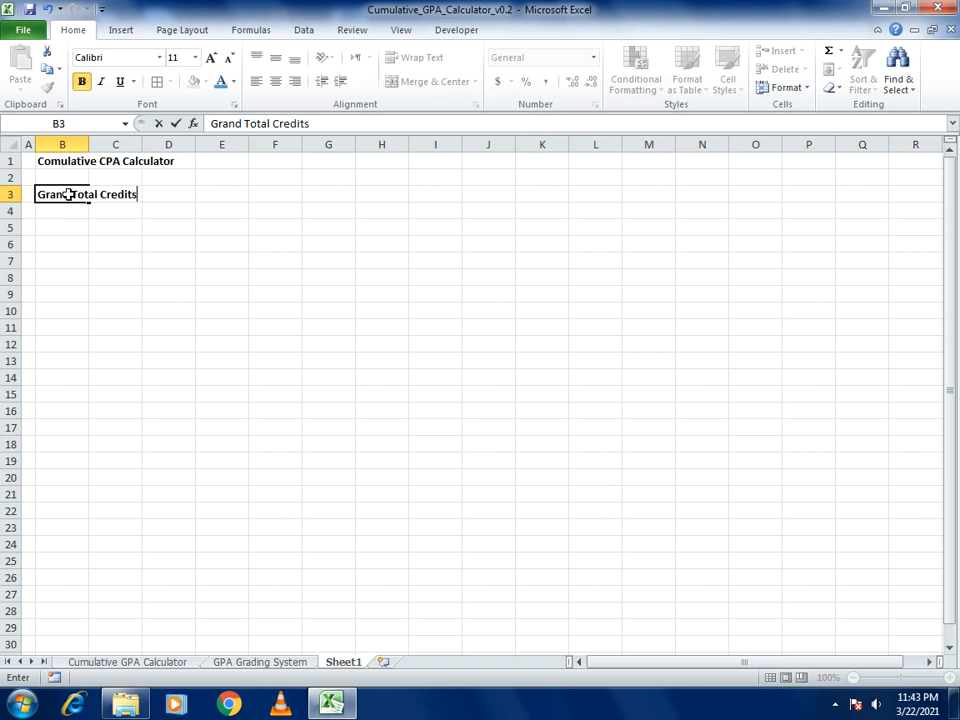
{"action": "key", "text": "Return"}
{"action": "type", "text": "Gradn"}
{"action": "key", "text": "BackSpace"}
{"action": "key", "text": "BackSpace"}
{"action": "type", "text": "nd Total Points"}
{"action": "key", "text": "Return"}
Enter the label "Choose Academic Terms" in B5 and widen column C so the label ends before column D.
{"action": "type", "text": "Choose"}
{"action": "type", "text": " Av"}
{"action": "type", "text": "ademic"}
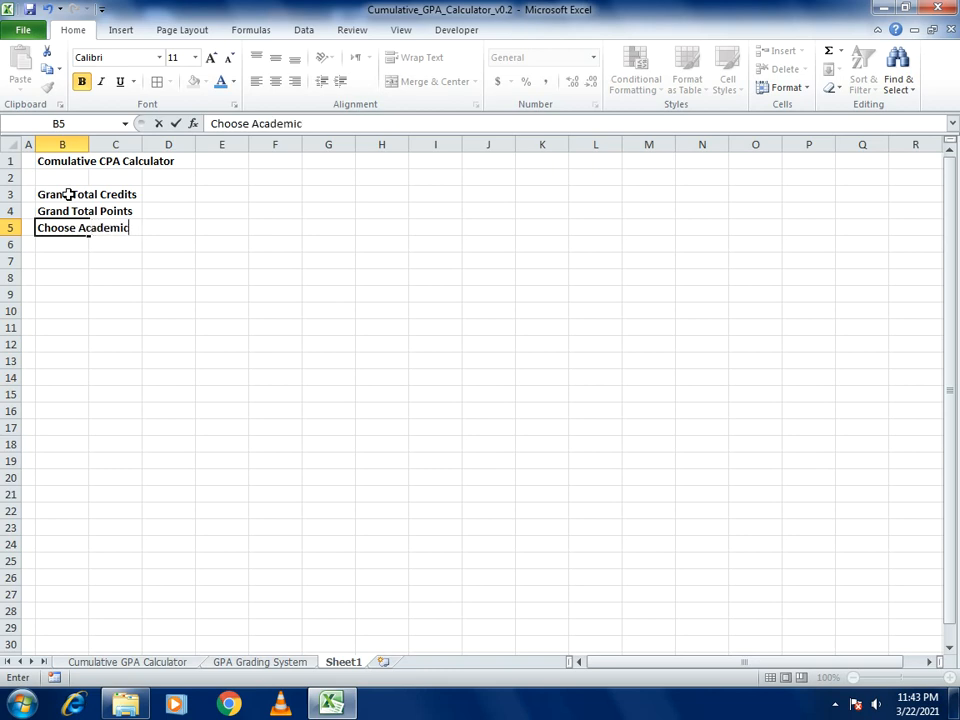
{"action": "type", "text": " Terms"}
{"action": "key", "text": "Tab"}
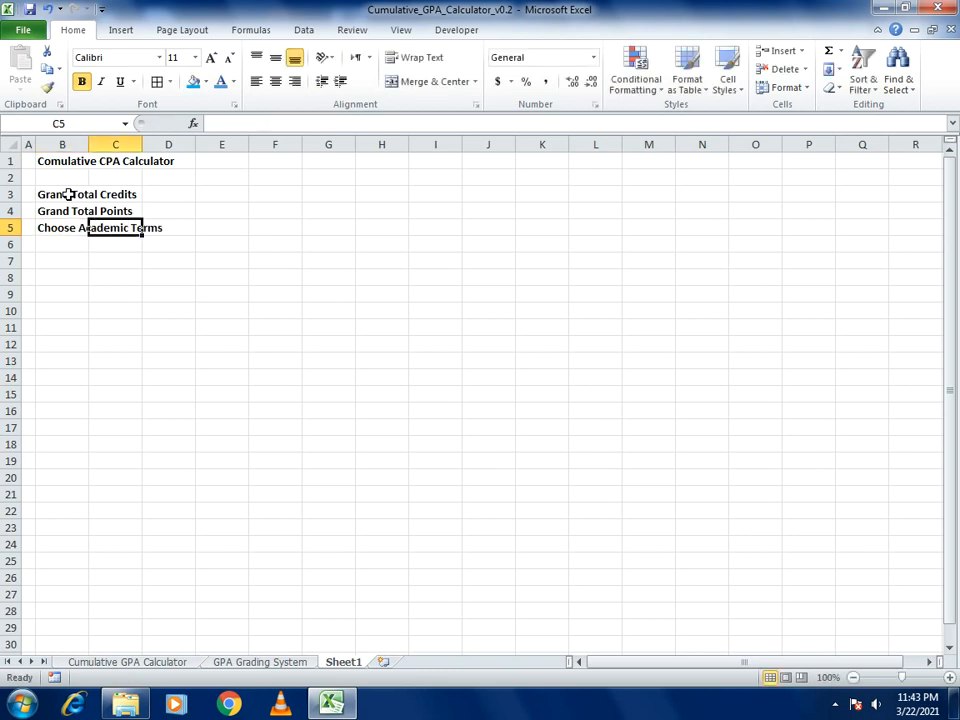
{"action": "left_click_drag", "start_coordinate": [142, 146], "coordinate": [172, 149]}
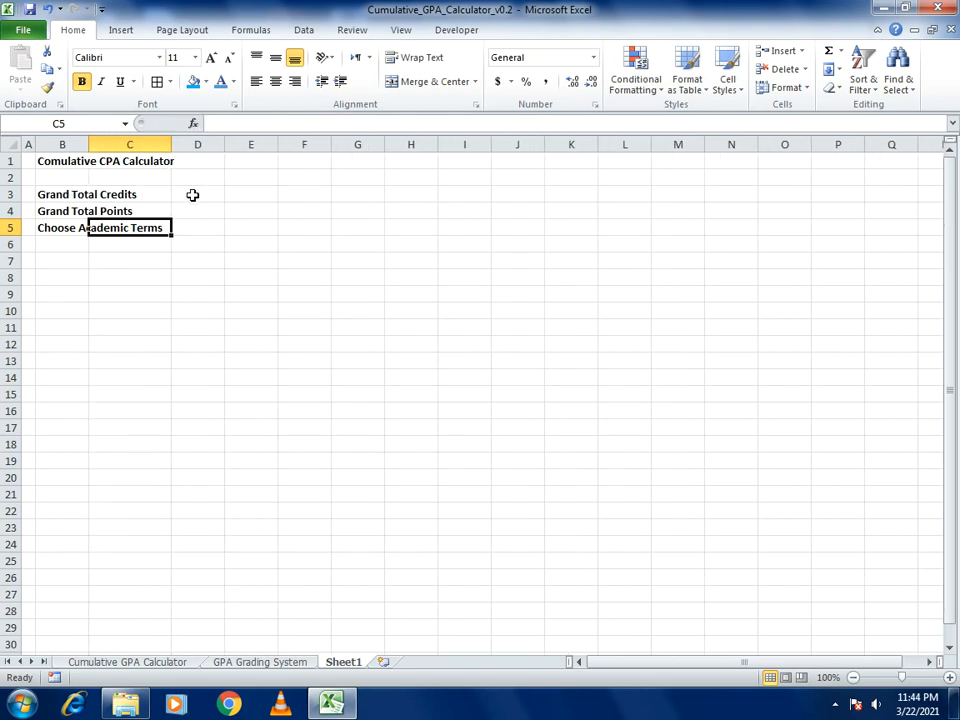
Apply all borders to the range B7:E16 to form the first term table's grid.
{"action": "left_click", "coordinate": [97, 261]}
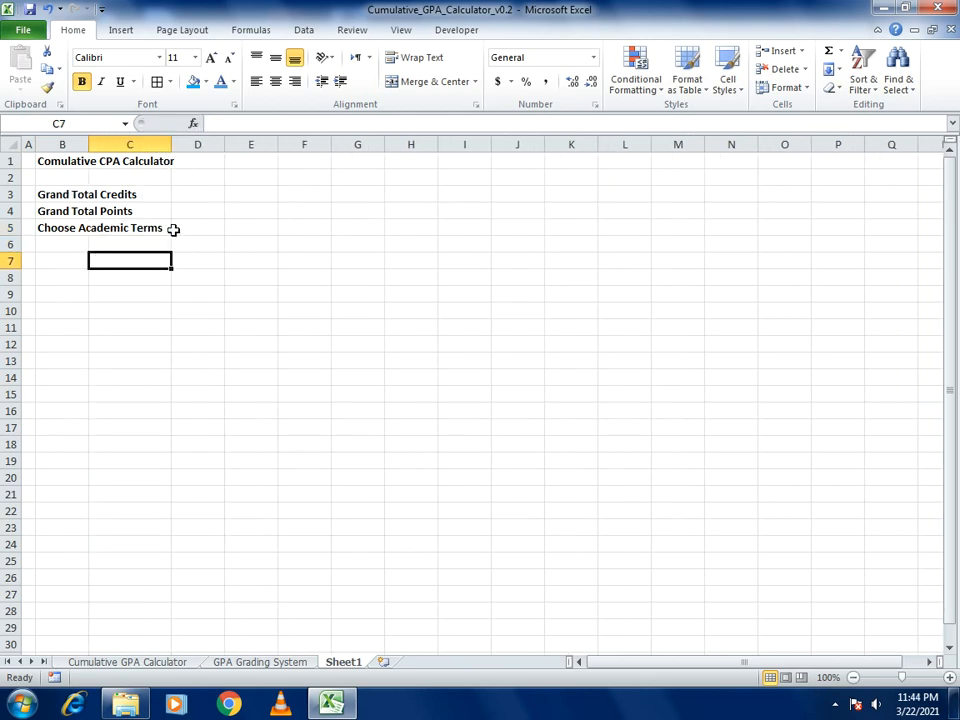
{"action": "left_click", "coordinate": [81, 261]}
{"action": "left_click", "coordinate": [81, 261]}
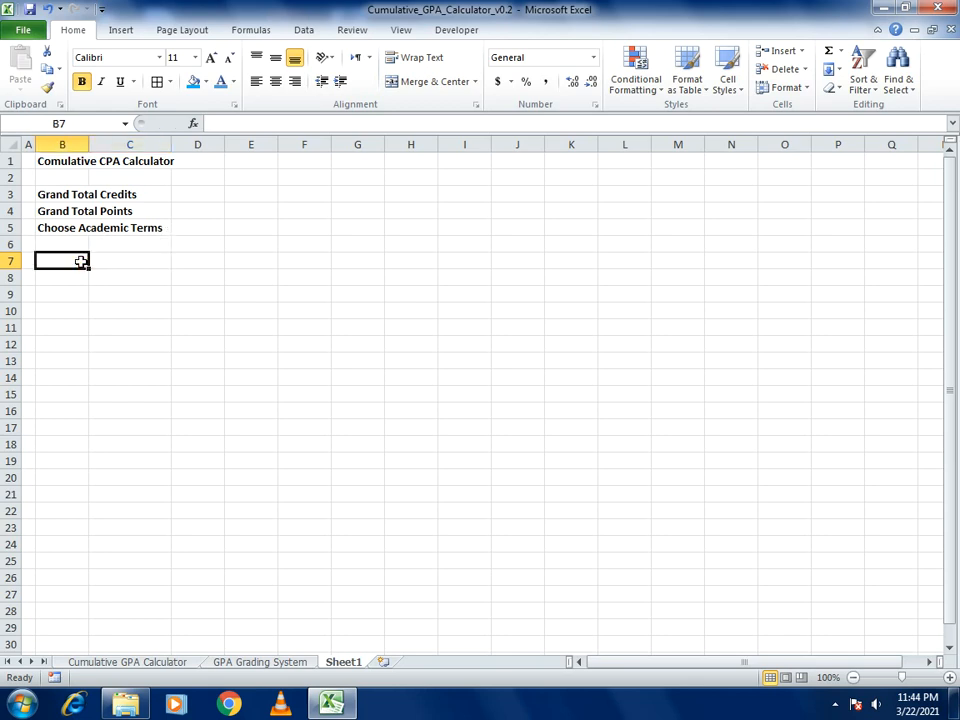
{"action": "left_click_drag", "start_coordinate": [81, 261], "coordinate": [150, 262]}
{"action": "left_click_drag", "start_coordinate": [230, 259], "coordinate": [252, 403]}
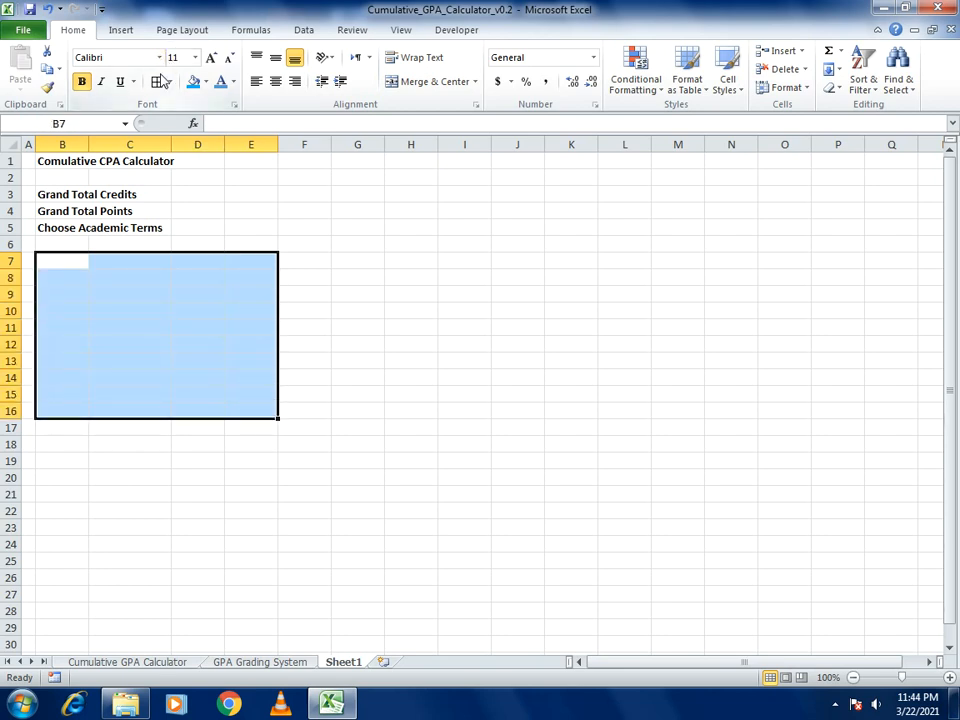
{"action": "left_click", "coordinate": [170, 82]}
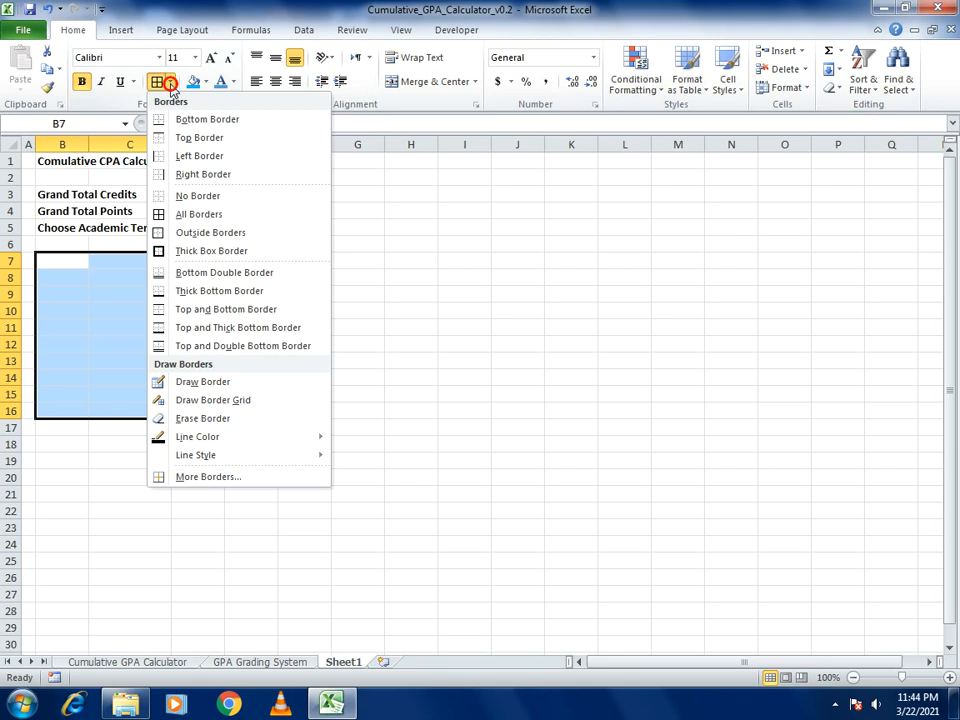
{"action": "left_click", "coordinate": [182, 214]}
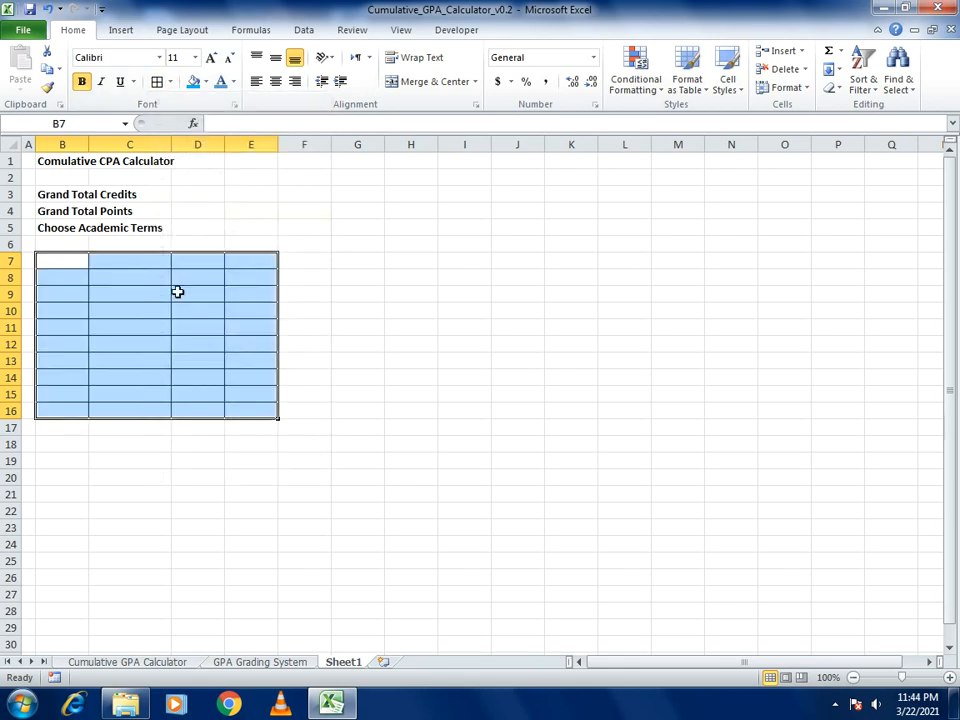
Merge and center the table's top row, B7:E7.
{"action": "left_click", "coordinate": [77, 264]}
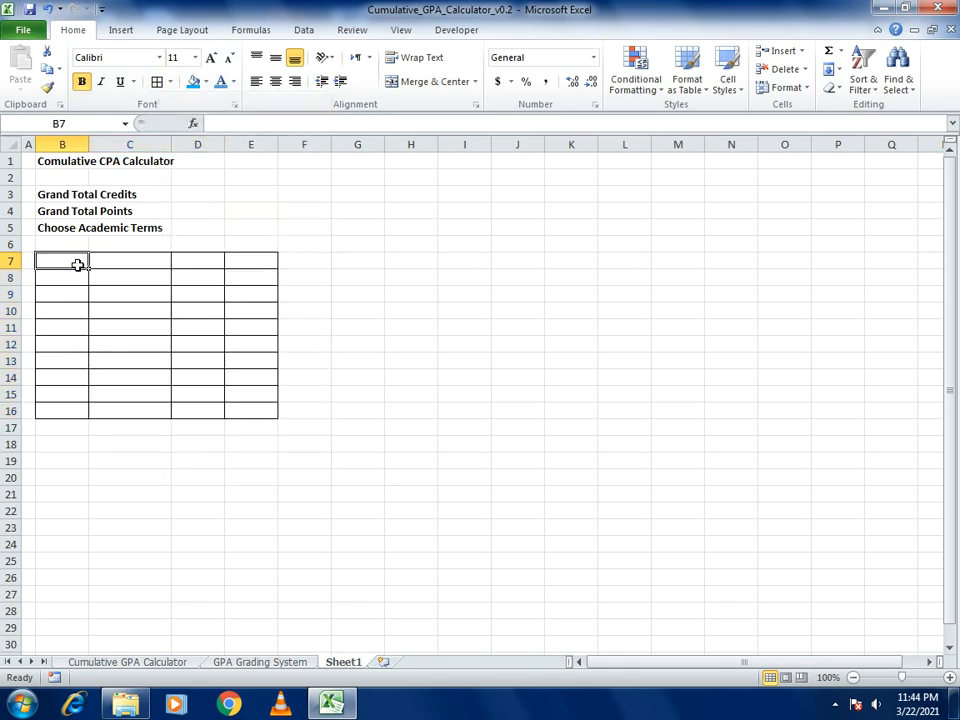
{"action": "left_click_drag", "start_coordinate": [77, 264], "coordinate": [245, 259]}
{"action": "left_click", "coordinate": [403, 82]}
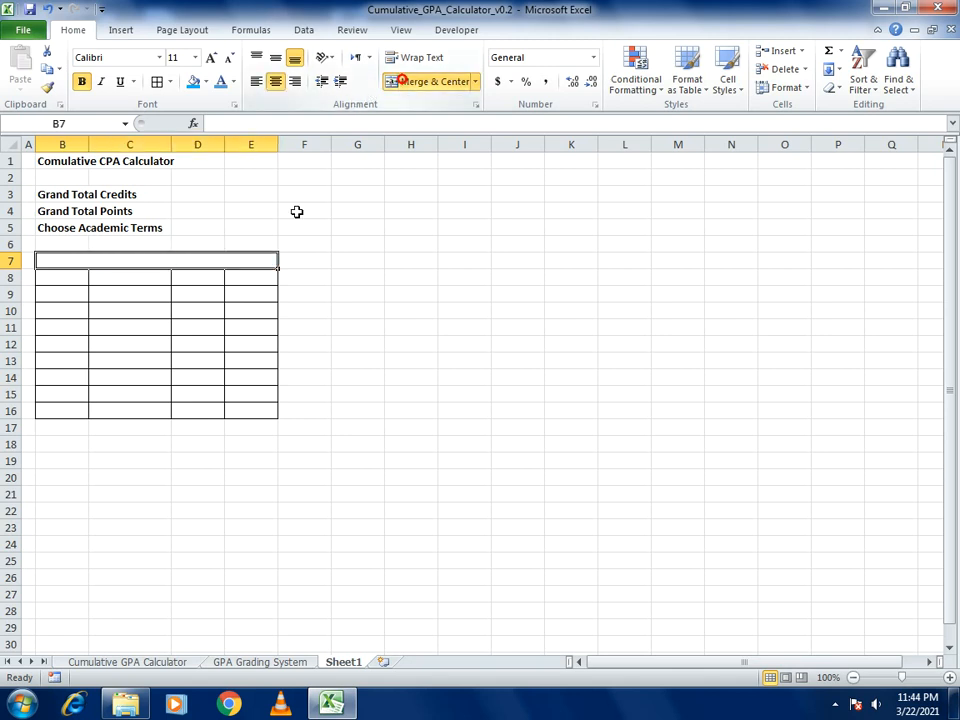
Enter the headers "Subject/Course", "Grade", "Credit" and "Points" in B8:E8.
{"action": "left_click", "coordinate": [71, 278]}
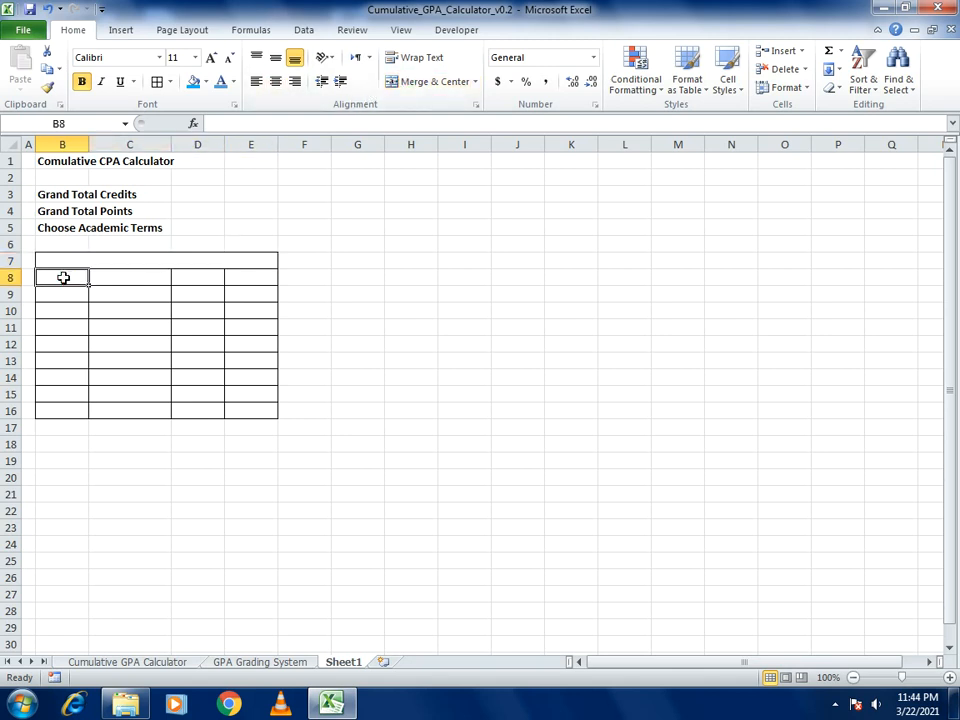
{"action": "type", "text": "Subject"}
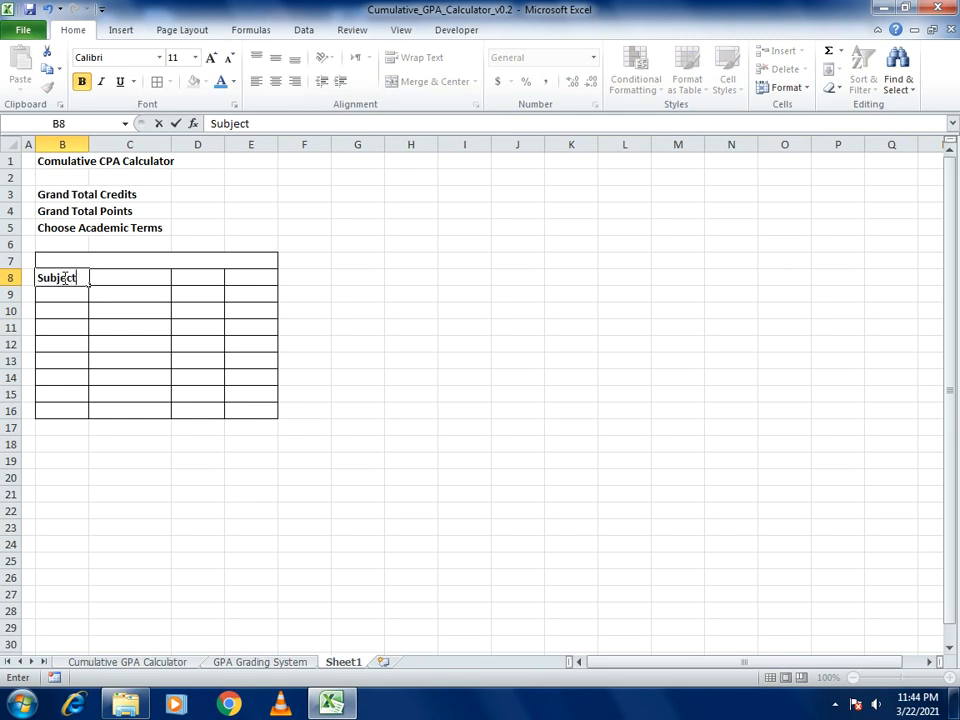
{"action": "type", "text": "/Course"}
{"action": "key", "text": "Tab"}
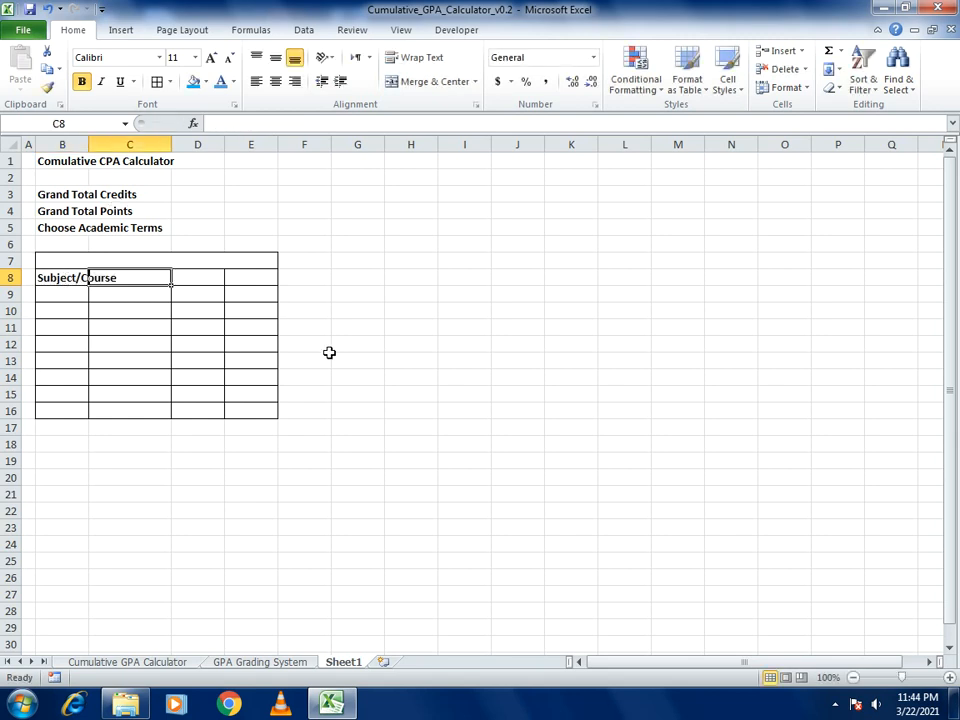
{"action": "type", "text": "Grade"}
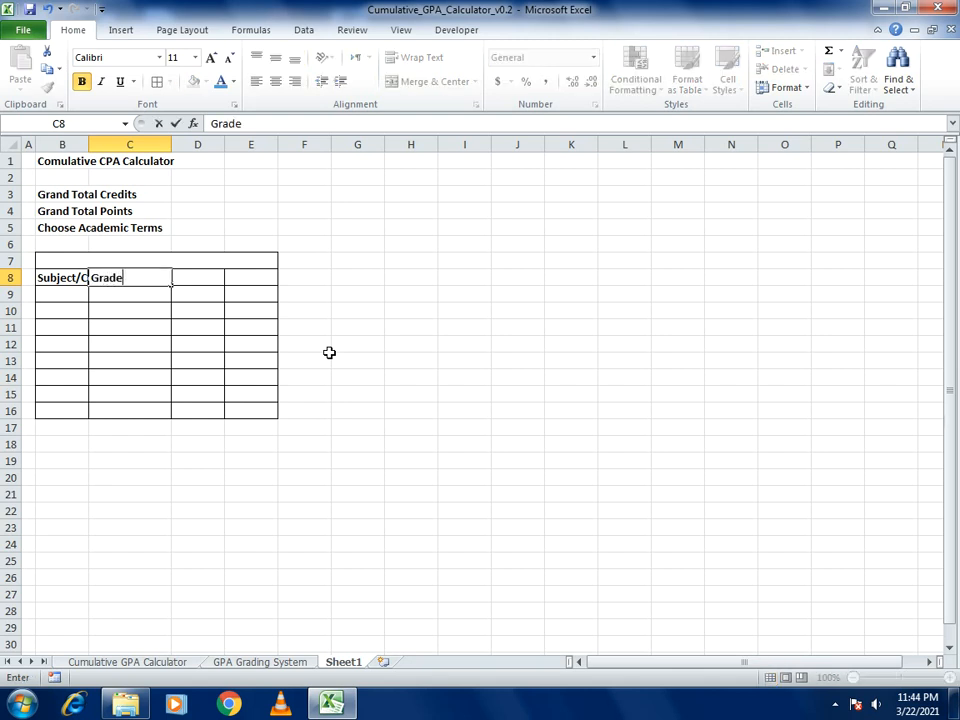
{"action": "key", "text": "Tab"}
{"action": "type", "text": "Credit"}
{"action": "key", "text": "Tab"}
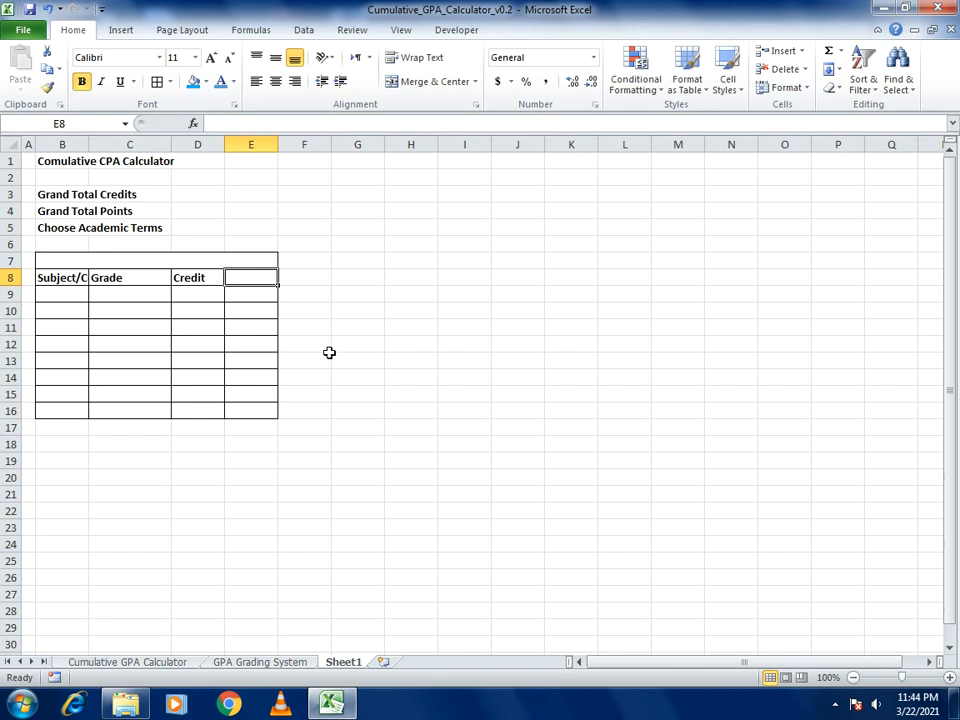
{"action": "type", "text": "Poi"}
{"action": "key", "text": "Return"}
Enter the label "Total" in C15 under the Grade column.
{"action": "key", "text": "Return"}
{"action": "key", "text": "Return"}
{"action": "key", "text": "Return"}
{"action": "key", "text": "Return"}
{"action": "key", "text": "Return"}
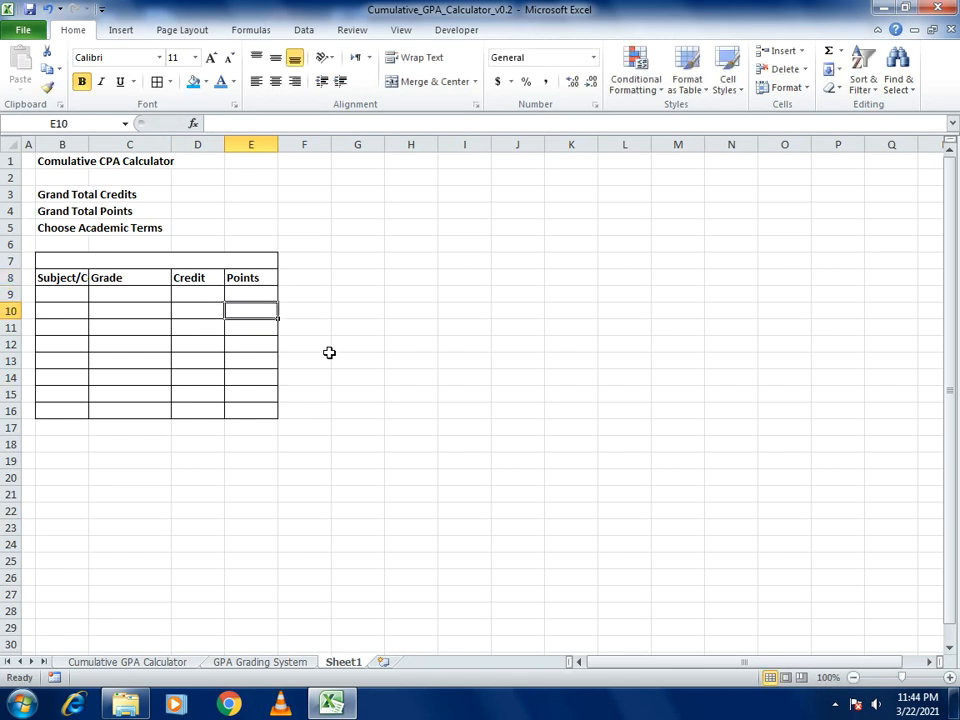
{"action": "key", "text": "Return"}
{"action": "key", "text": "Left"}
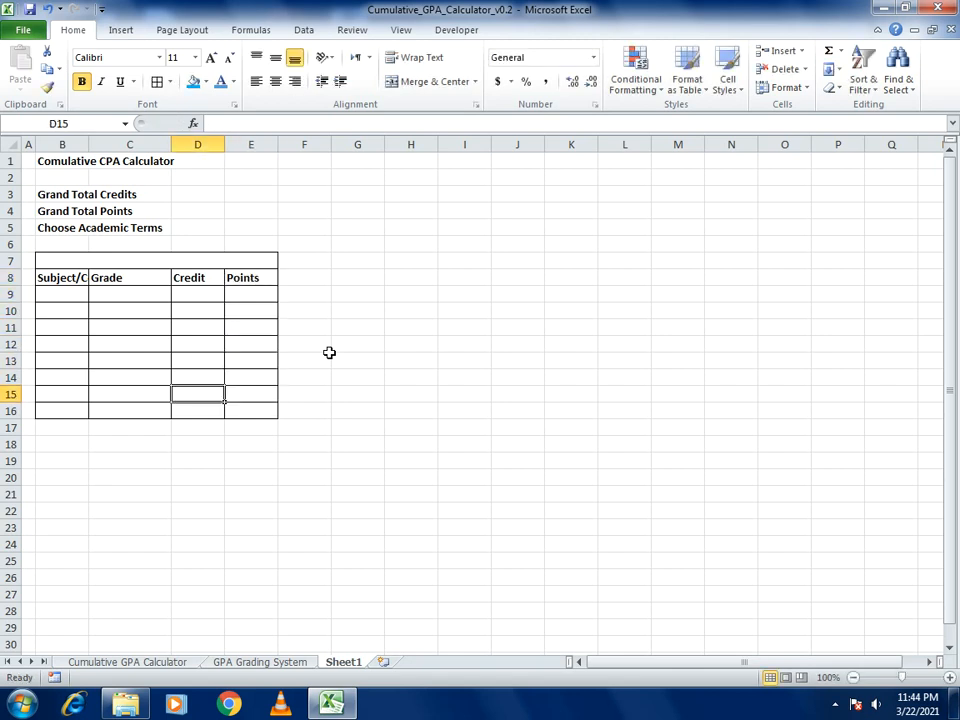
{"action": "key", "text": "Left"}
{"action": "type", "text": "Tota"}
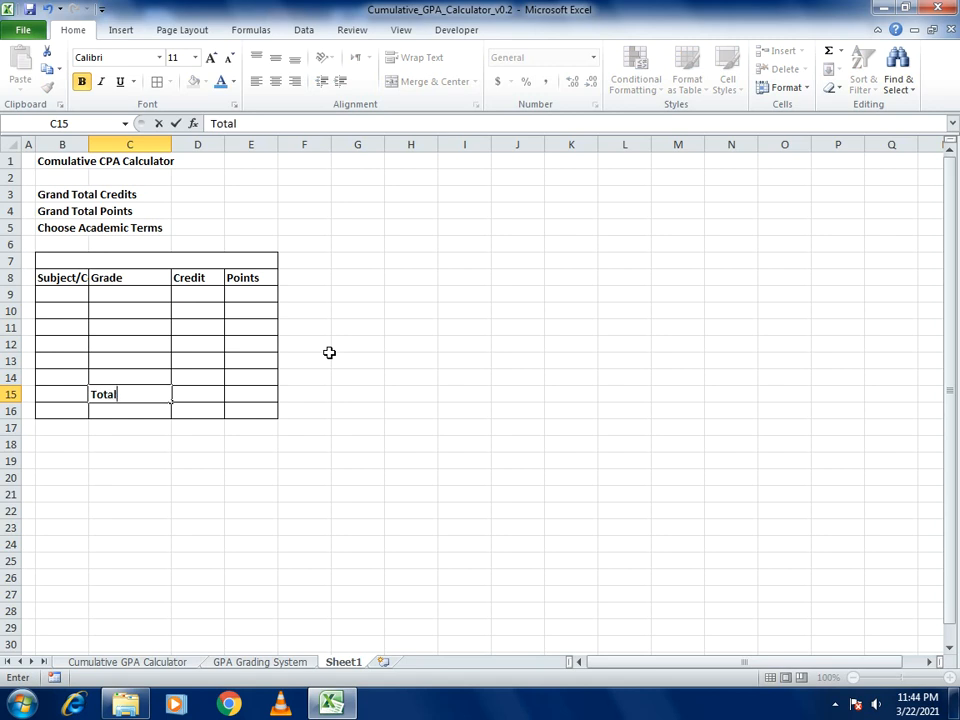
{"action": "key", "text": "Tab"}
Merge and center D16:E16 and enter the label "GPA" in C16.
{"action": "key", "text": "Return"}
{"action": "key", "text": "Right"}
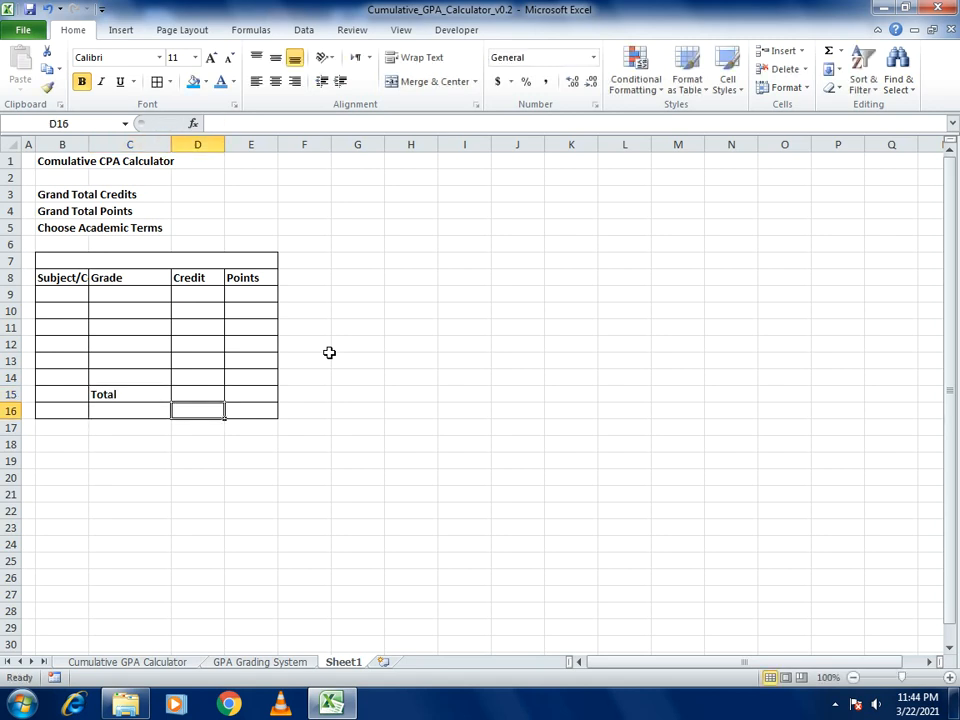
{"action": "key", "text": "shift+Right"}
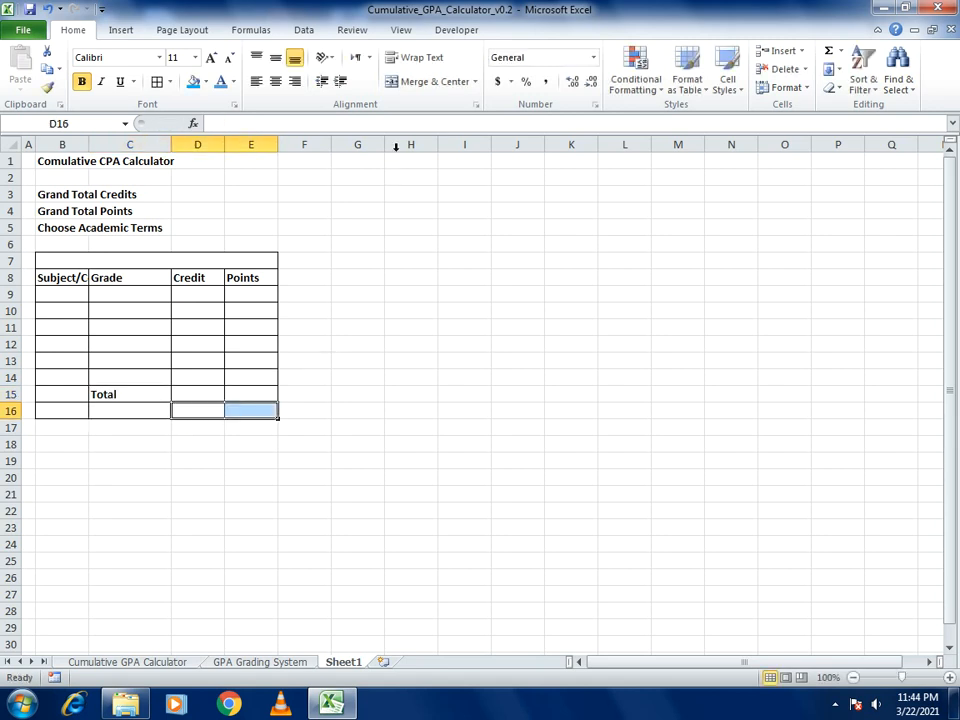
{"action": "left_click", "coordinate": [413, 84]}
{"action": "left_click", "coordinate": [138, 409]}
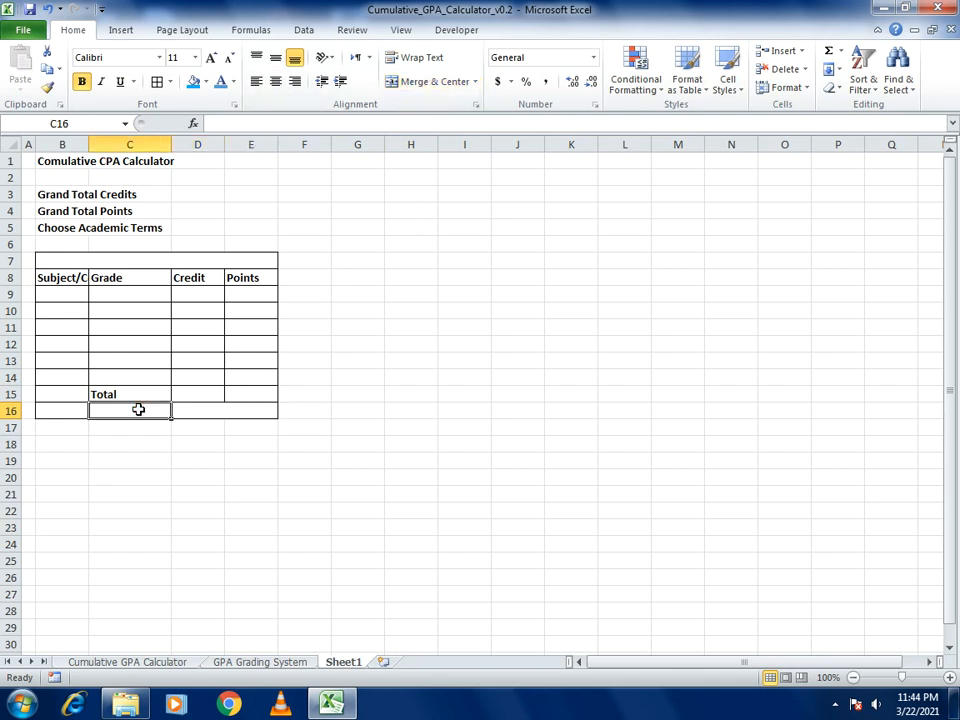
{"action": "type", "text": "GPA"}
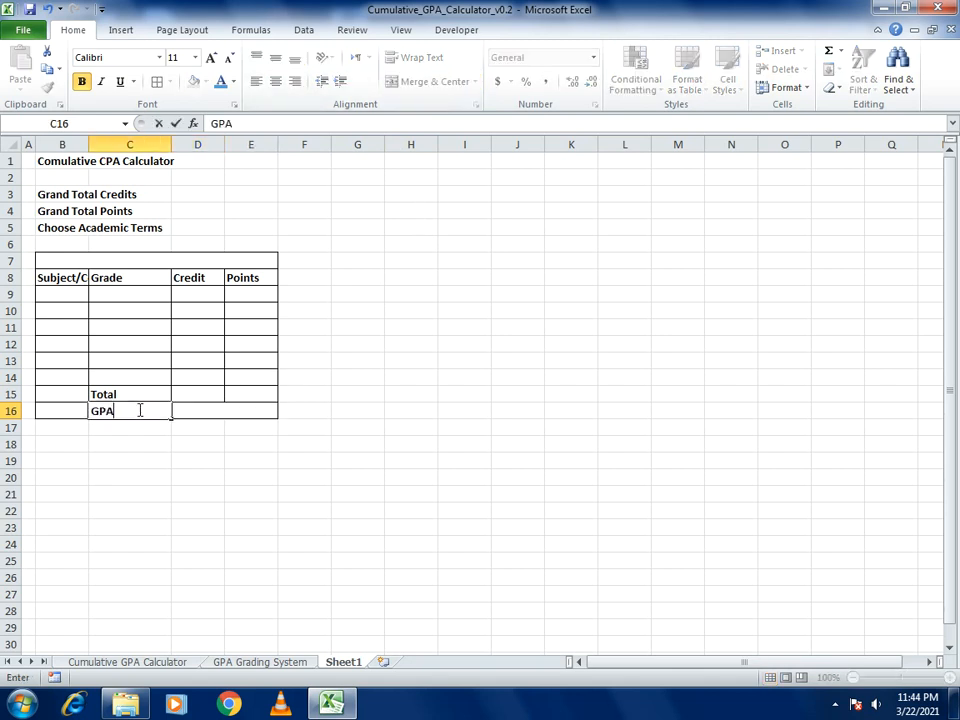
{"action": "key", "text": "Tab"}
Fit column C to its contents and size column B just wide enough for the "Subject/Course" header.
{"action": "key", "text": "Up"}
{"action": "key", "text": "Right"}
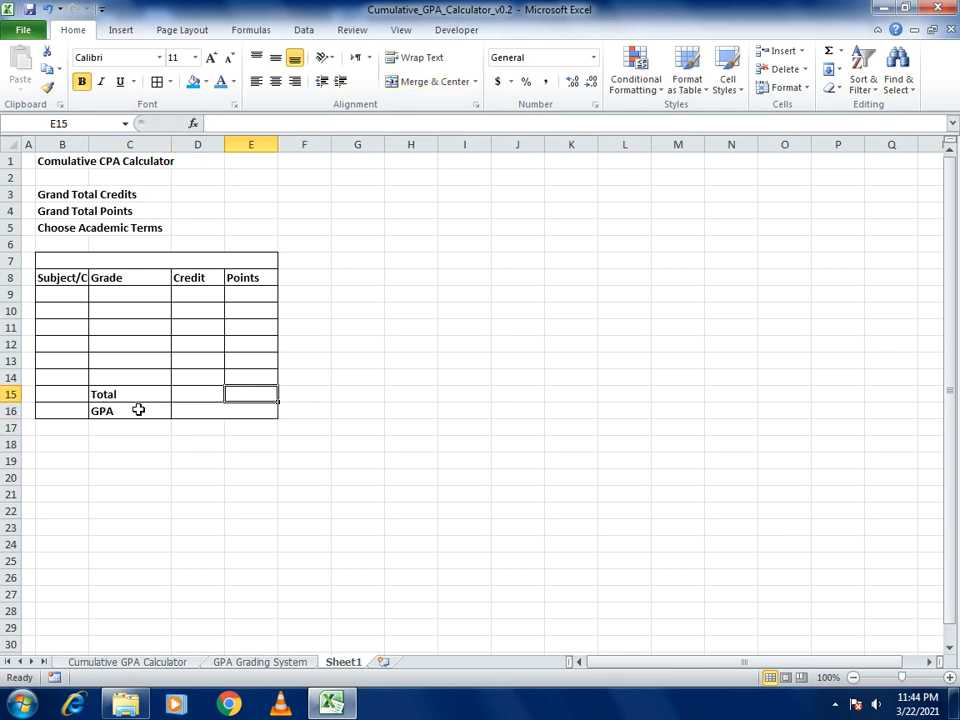
{"action": "key", "text": "Up"}
{"action": "key", "text": "Up"}
{"action": "key", "text": "Up"}
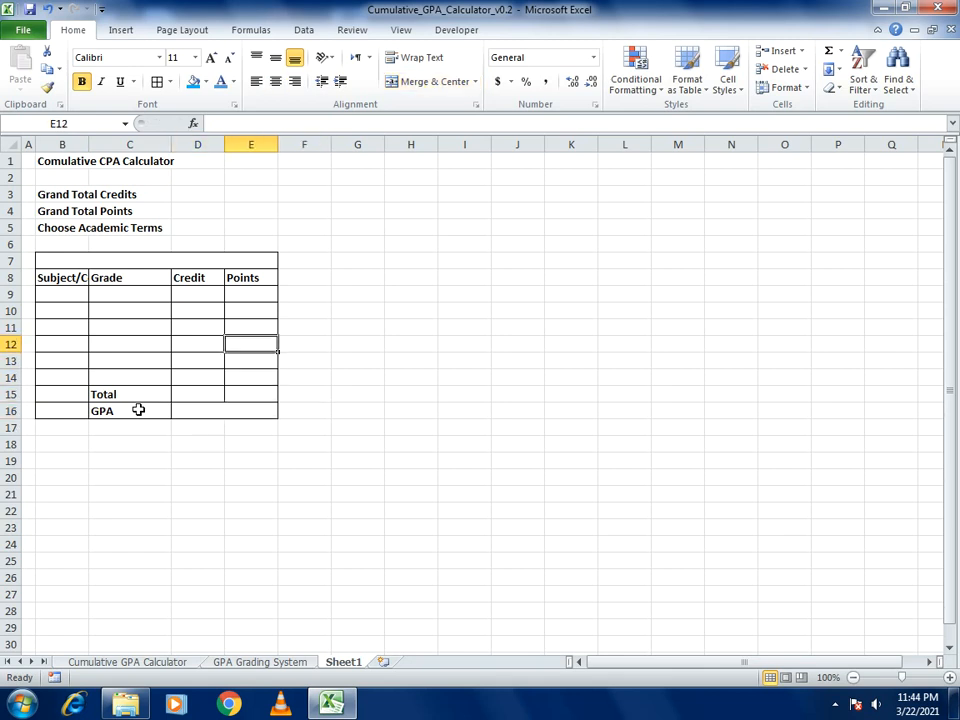
{"action": "double_click", "coordinate": [171, 145]}
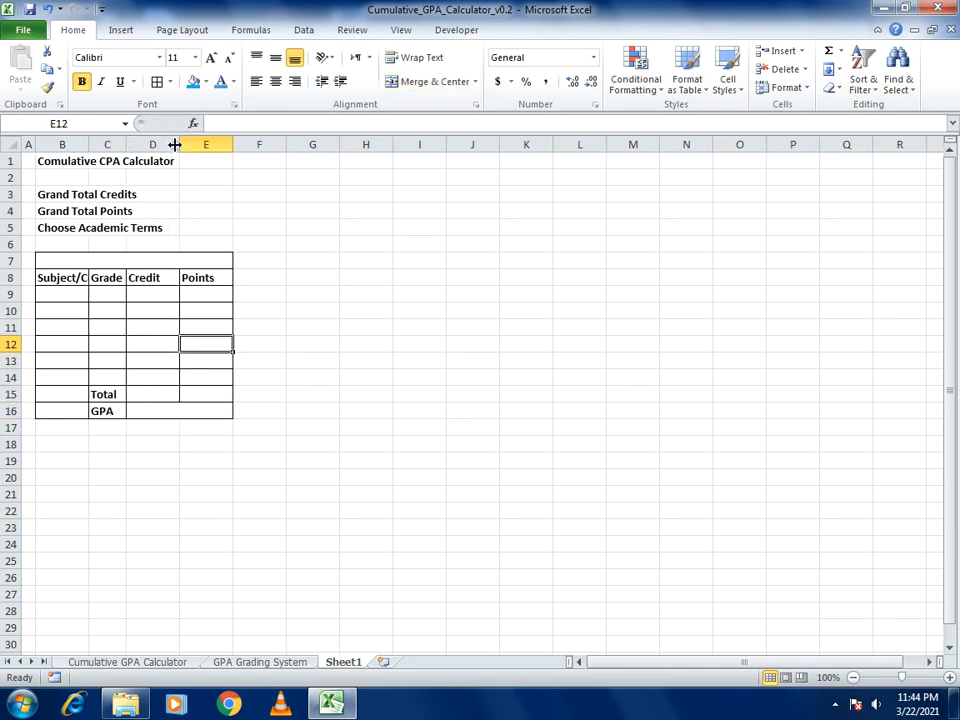
{"action": "double_click", "coordinate": [89, 145]}
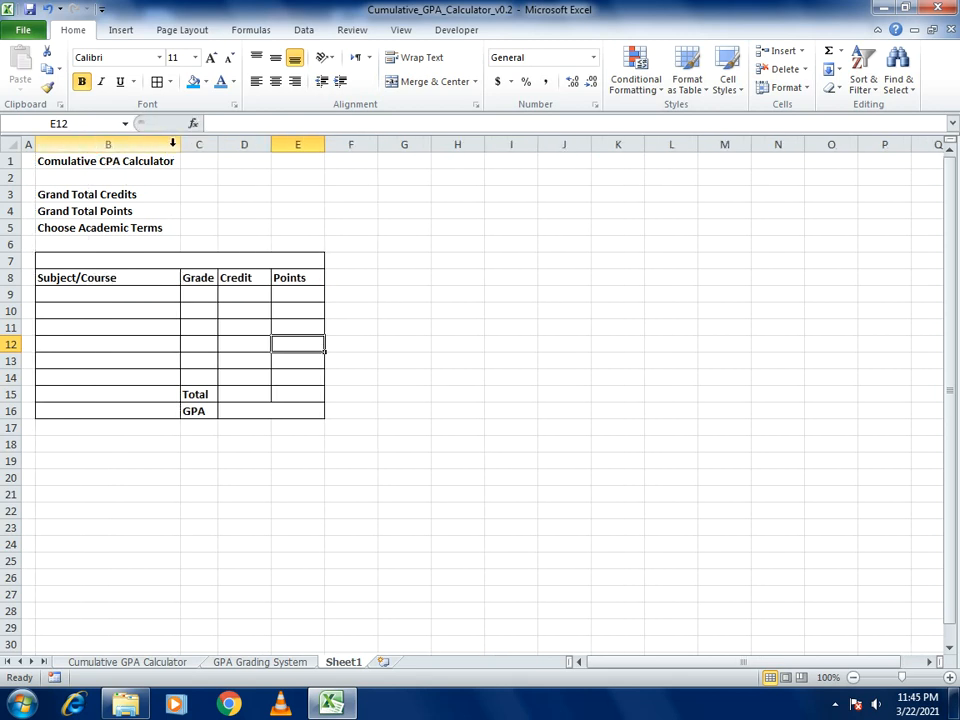
{"action": "left_click_drag", "start_coordinate": [176, 146], "coordinate": [126, 146]}
{"action": "left_click", "coordinate": [134, 148]}
Copy the term table B7:E16 to G7, with column F narrowed as a spacer and column G fitted to its contents.
{"action": "left_click_drag", "start_coordinate": [42, 264], "coordinate": [189, 403]}
{"action": "key", "text": "ctrl+c"}
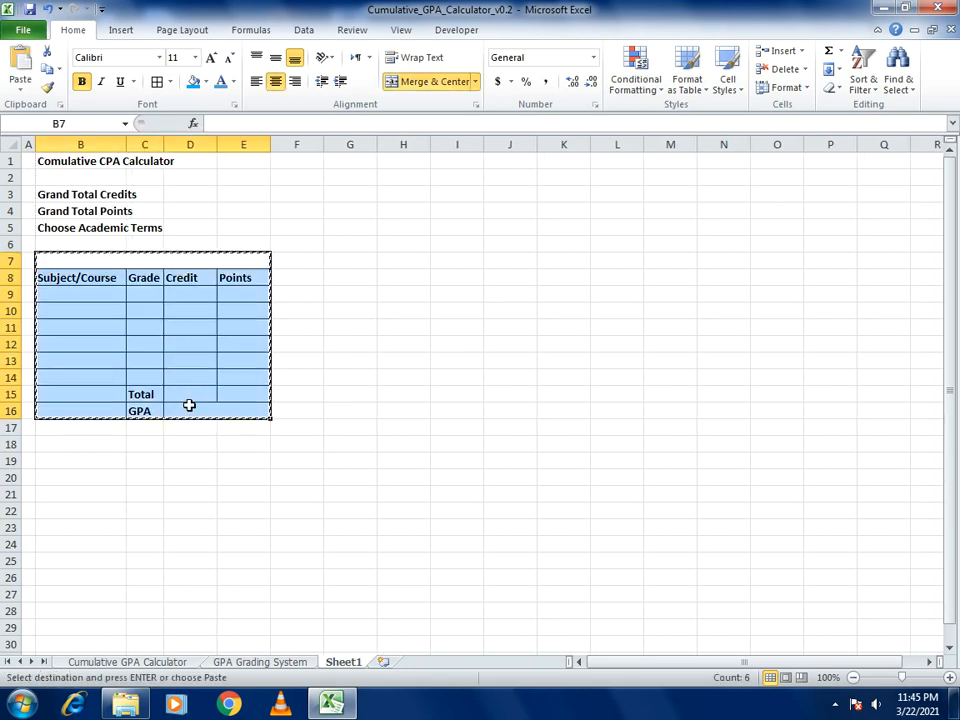
{"action": "left_click_drag", "start_coordinate": [321, 145], "coordinate": [279, 163]}
{"action": "left_click", "coordinate": [307, 264]}
{"action": "key", "text": "ctrl+v"}
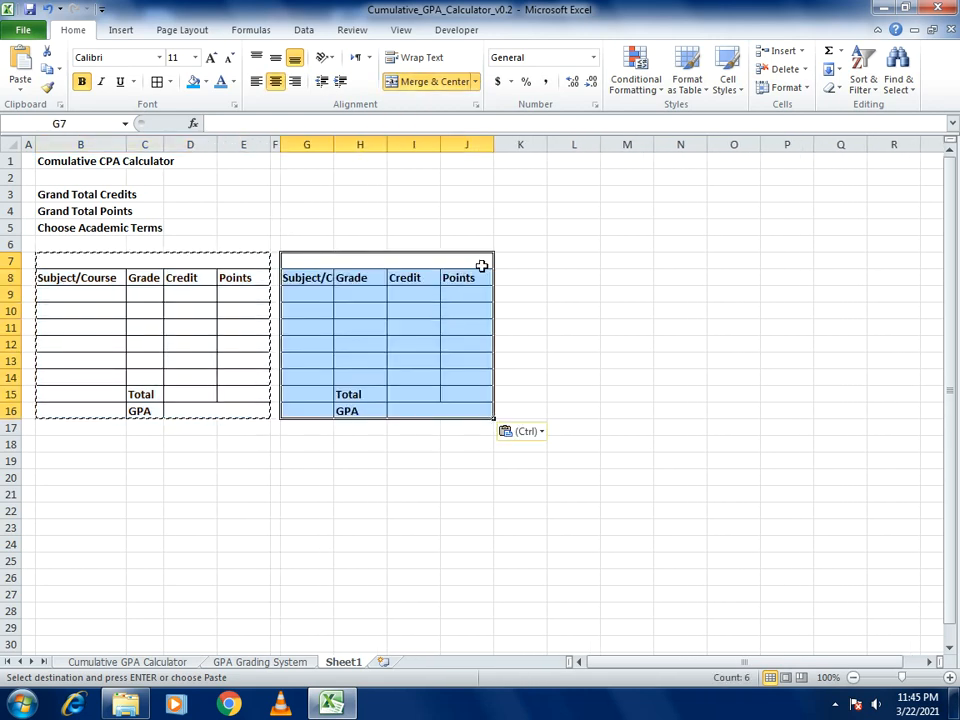
{"action": "double_click", "coordinate": [334, 145]}
Narrow column K as a spacer, paste the term table at L7 and fit column L to its contents.
{"action": "left_click_drag", "start_coordinate": [580, 140], "coordinate": [539, 145]}
{"action": "left_click", "coordinate": [560, 260]}
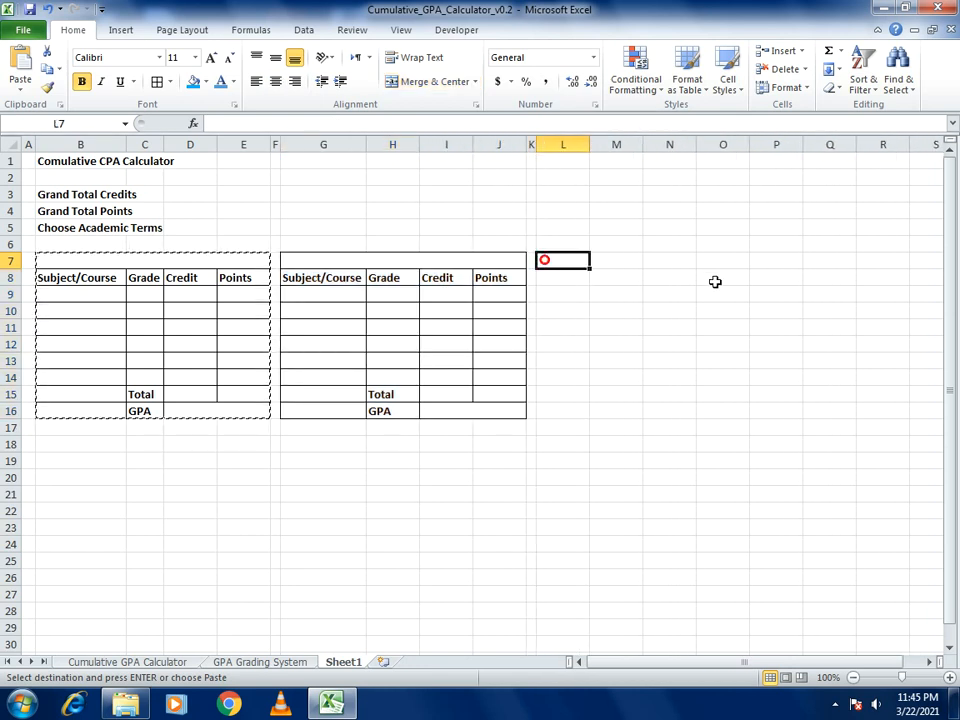
{"action": "key", "text": "ctrl+v"}
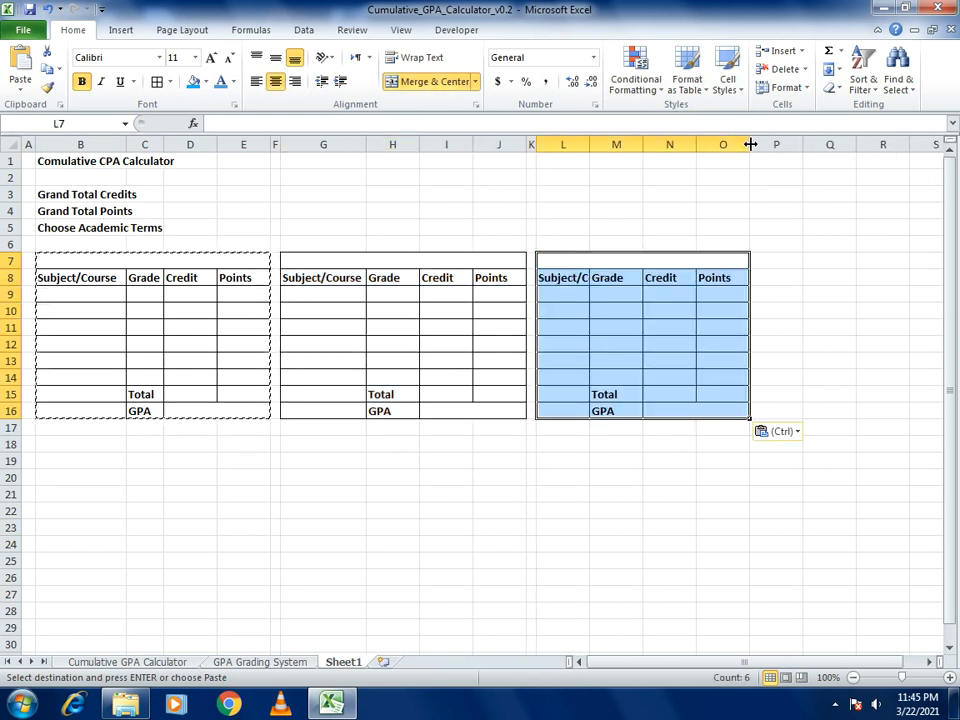
{"action": "double_click", "coordinate": [589, 145]}
Narrow column P as a spacer, paste the term table at Q7 and fit column Q to its contents.
{"action": "left_click_drag", "start_coordinate": [834, 144], "coordinate": [795, 144]}
{"action": "left_click", "coordinate": [817, 260]}
{"action": "key", "text": "ctrl+v"}
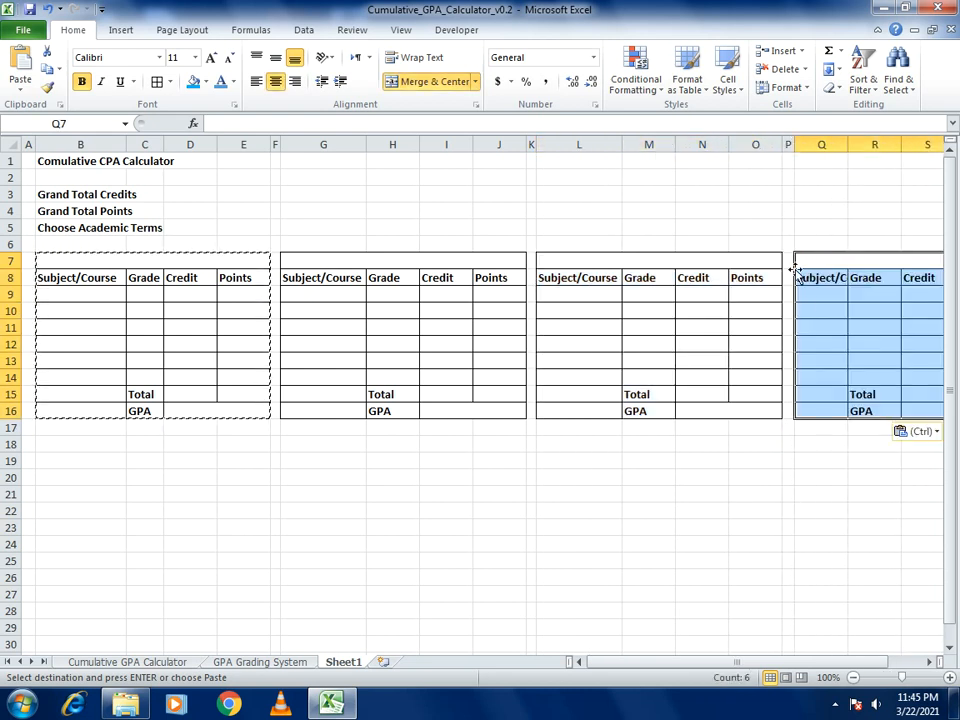
{"action": "double_click", "coordinate": [848, 144]}
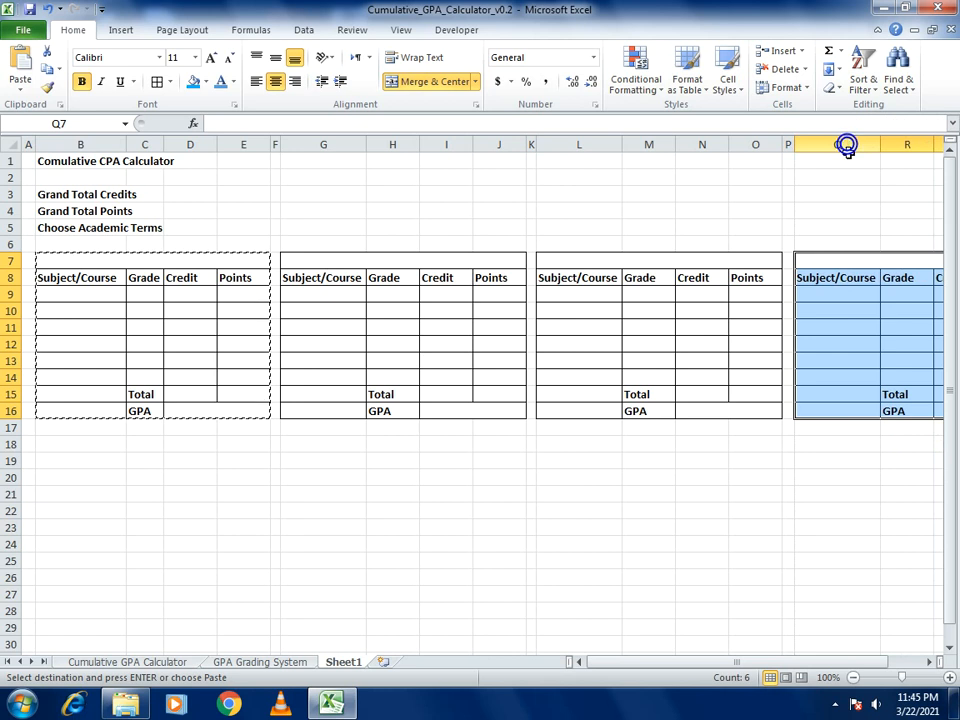
Paste a second row of term tables at B18, G18, L18 and Q18.
{"action": "left_click", "coordinate": [51, 446]}
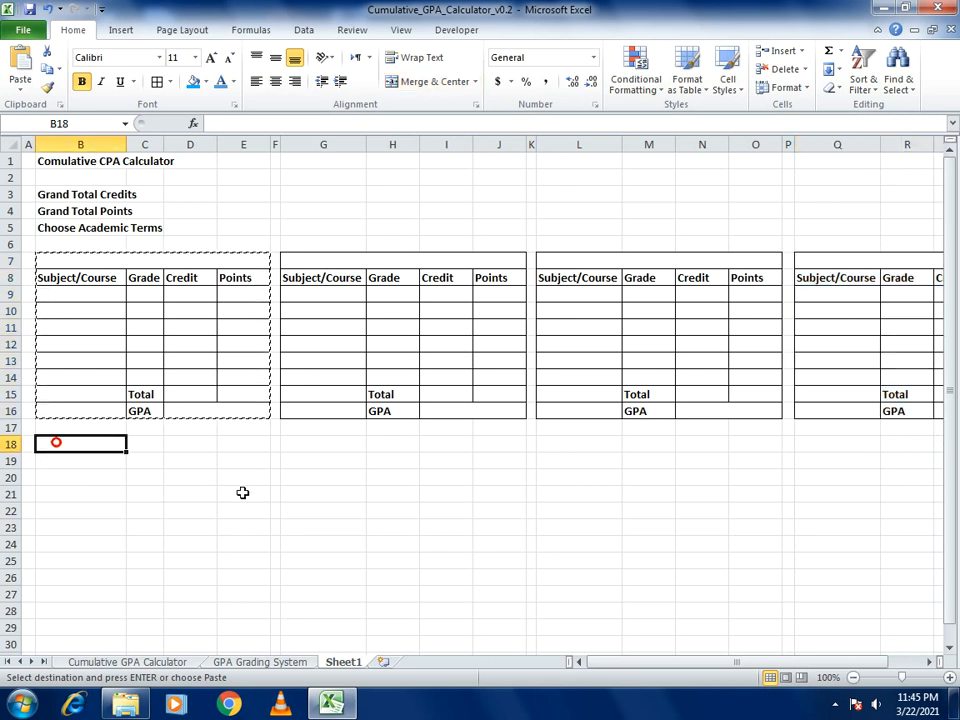
{"action": "key", "text": "ctrl+v"}
{"action": "left_click", "coordinate": [319, 448]}
{"action": "key", "text": "ctrl+v"}
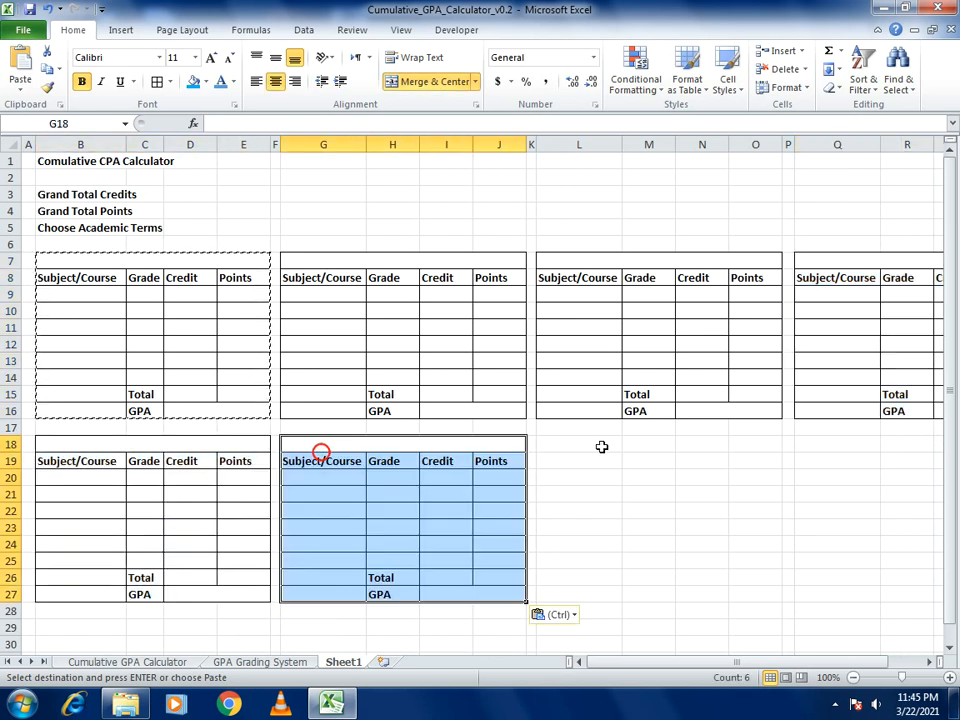
{"action": "left_click", "coordinate": [602, 448]}
{"action": "key", "text": "ctrl+v"}
{"action": "left_click", "coordinate": [835, 448]}
{"action": "key", "text": "ctrl+v"}
Paste a third row of term tables at B29, G29, L29 and Q29.
{"action": "left_click_drag", "start_coordinate": [953, 418], "coordinate": [953, 433]}
{"action": "left_click", "coordinate": [81, 608]}
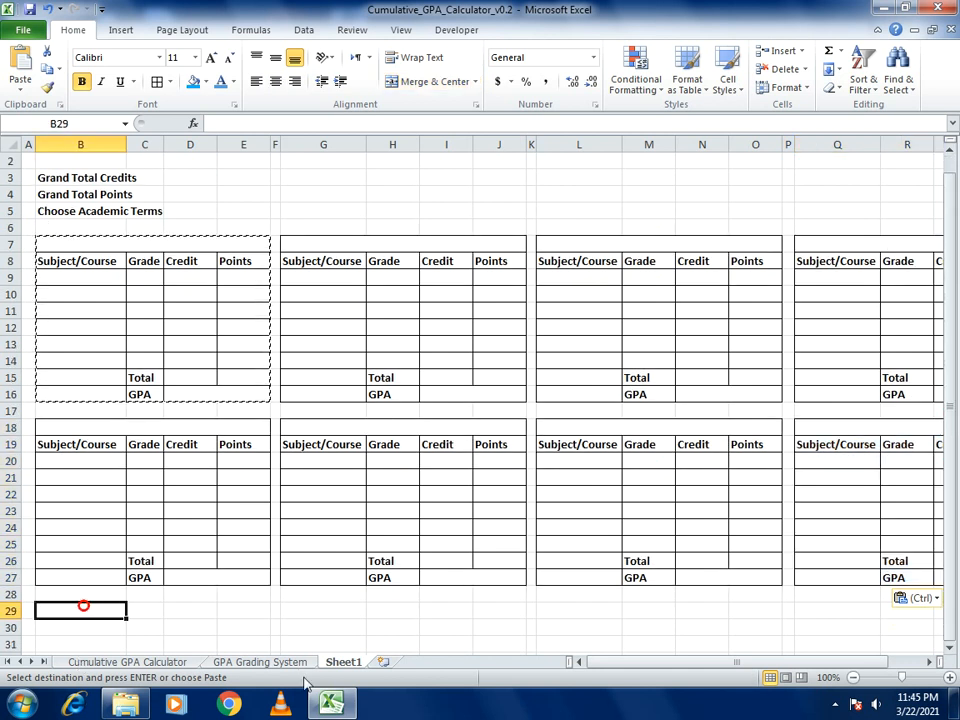
{"action": "key", "text": "ctrl+v"}
{"action": "left_click", "coordinate": [346, 612]}
{"action": "key", "text": "ctrl+v"}
{"action": "left_click", "coordinate": [574, 610]}
{"action": "key", "text": "ctrl+v"}
{"action": "left_click", "coordinate": [838, 609]}
{"action": "key", "text": "ctrl+v"}
Merge and center cells G2:I2 and enter the label "Your Comulative GPA is:".
{"action": "left_click_drag", "start_coordinate": [943, 520], "coordinate": [950, 480]}
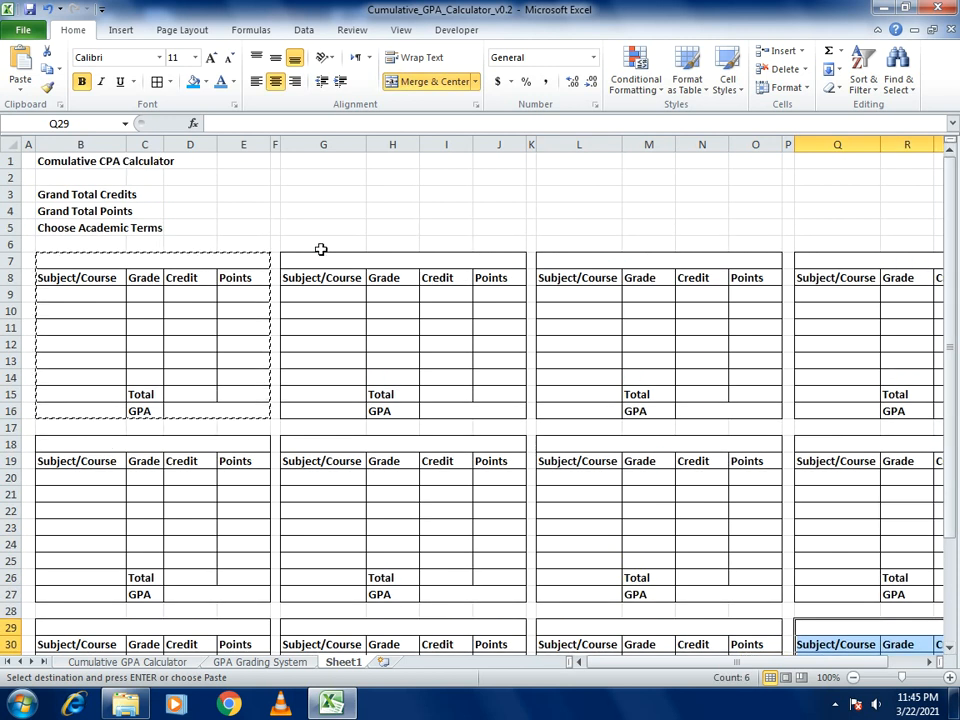
{"action": "left_click", "coordinate": [321, 246]}
{"action": "left_click", "coordinate": [499, 241]}
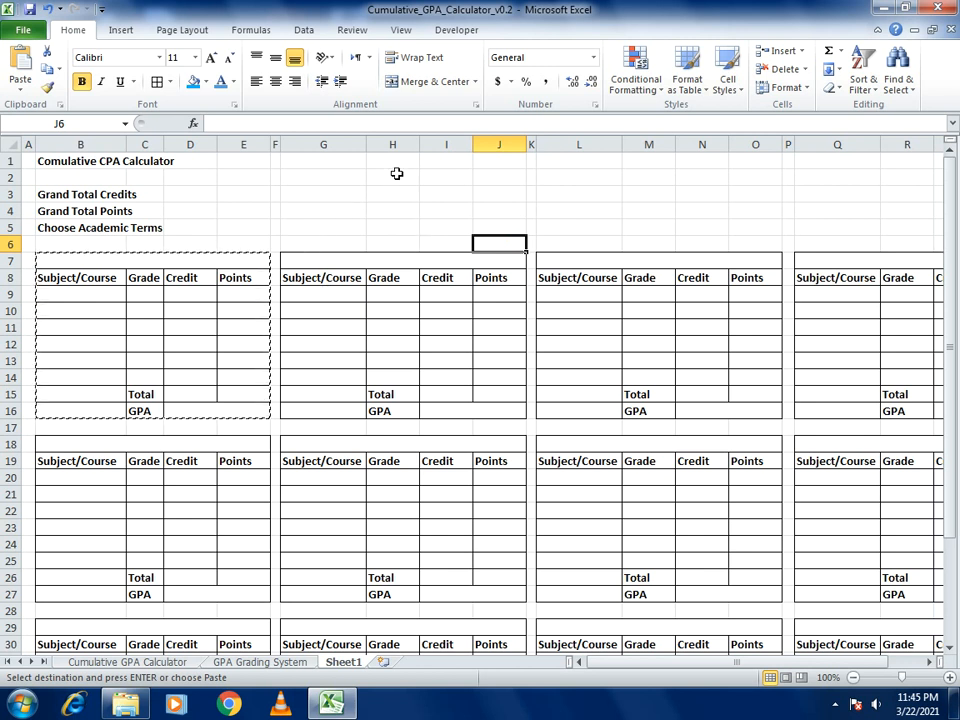
{"action": "left_click_drag", "start_coordinate": [336, 177], "coordinate": [462, 182]}
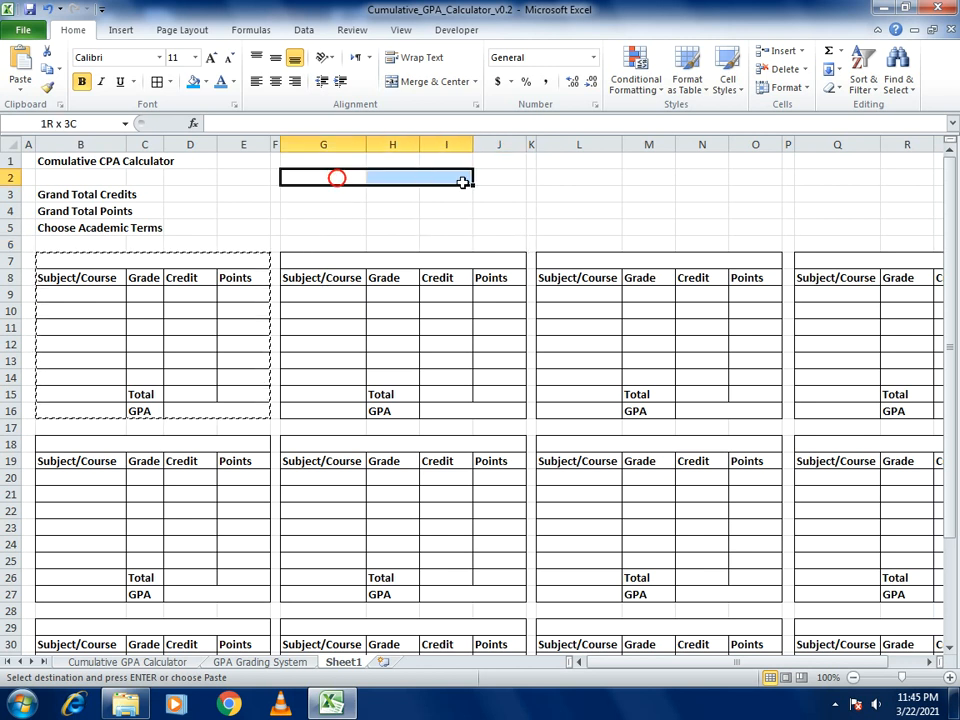
{"action": "left_click", "coordinate": [445, 81]}
{"action": "type", "text": "Yo"}
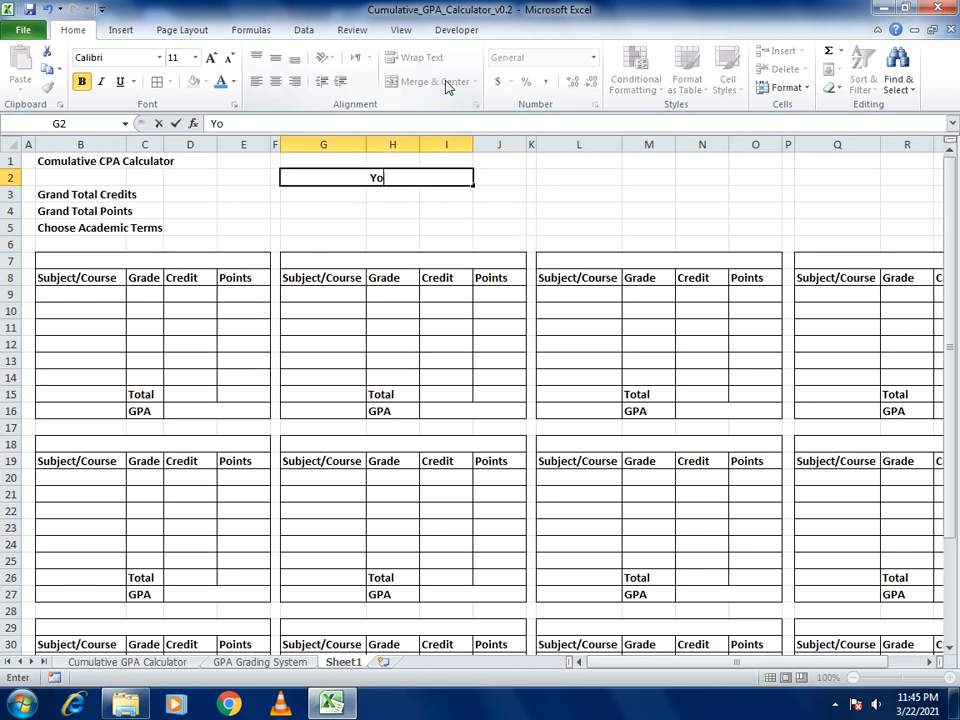
{"action": "type", "text": "ur Comula"}
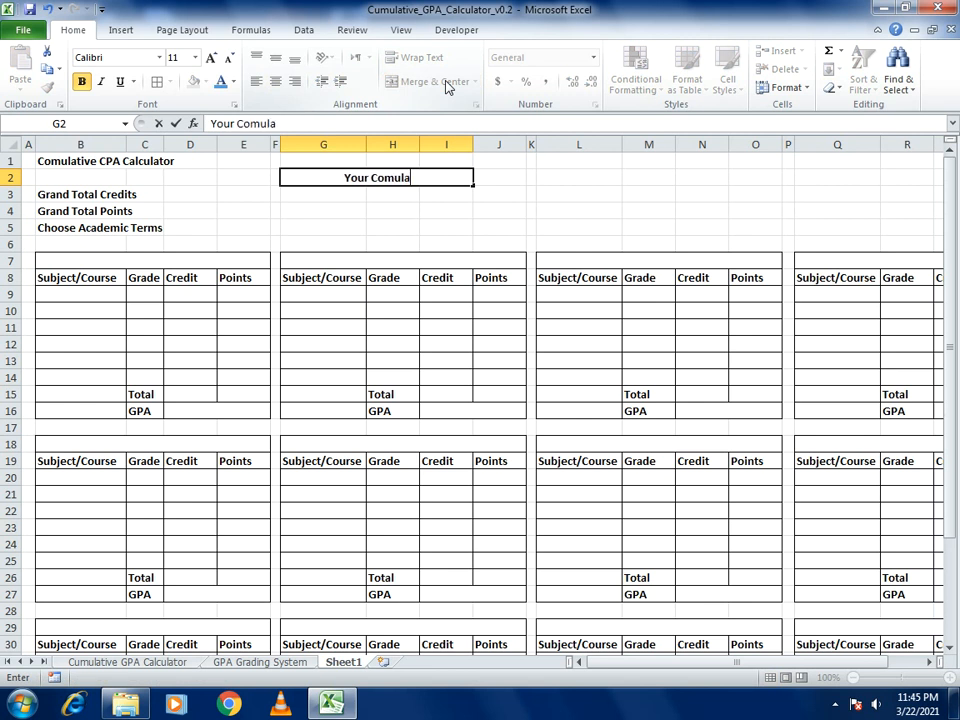
{"action": "type", "text": "tive GPA is:"}
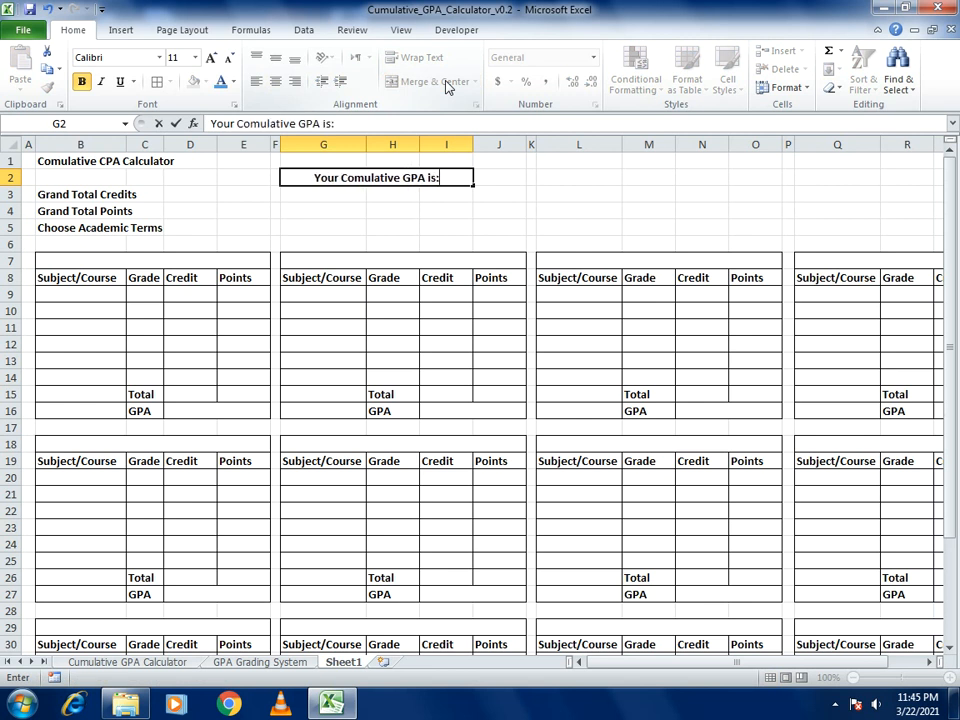
{"action": "key", "text": "Return"}
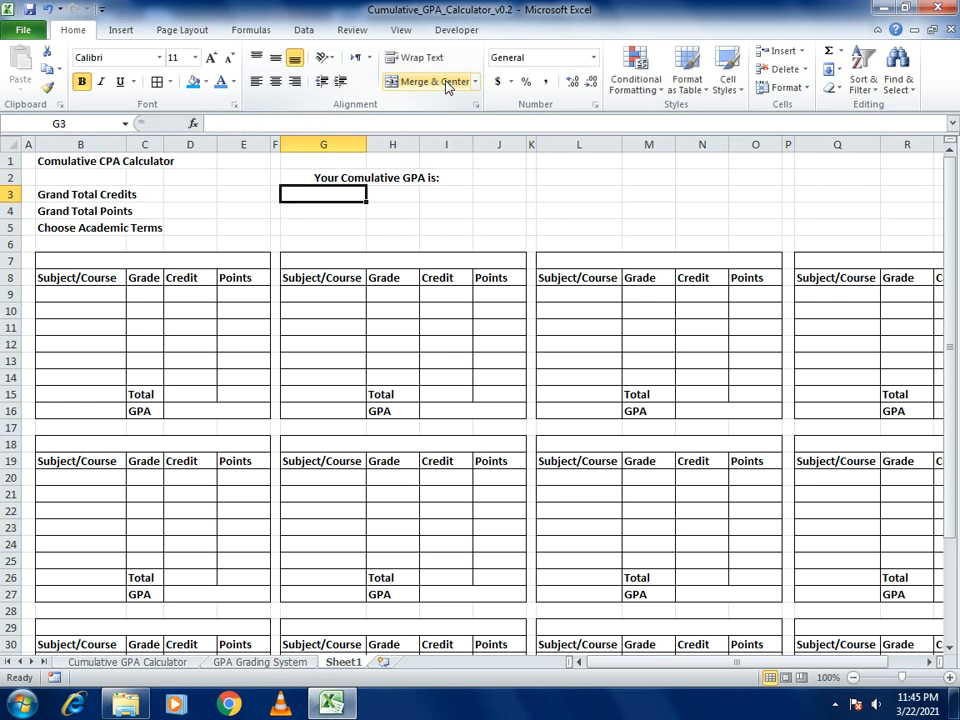
Merge and center cells H3:H4 beneath the cumulative GPA label as its result cell.
{"action": "key", "text": "Right"}
{"action": "key", "text": "Down"}
{"action": "key", "text": "Up"}
{"action": "key", "text": "shift+Down"}
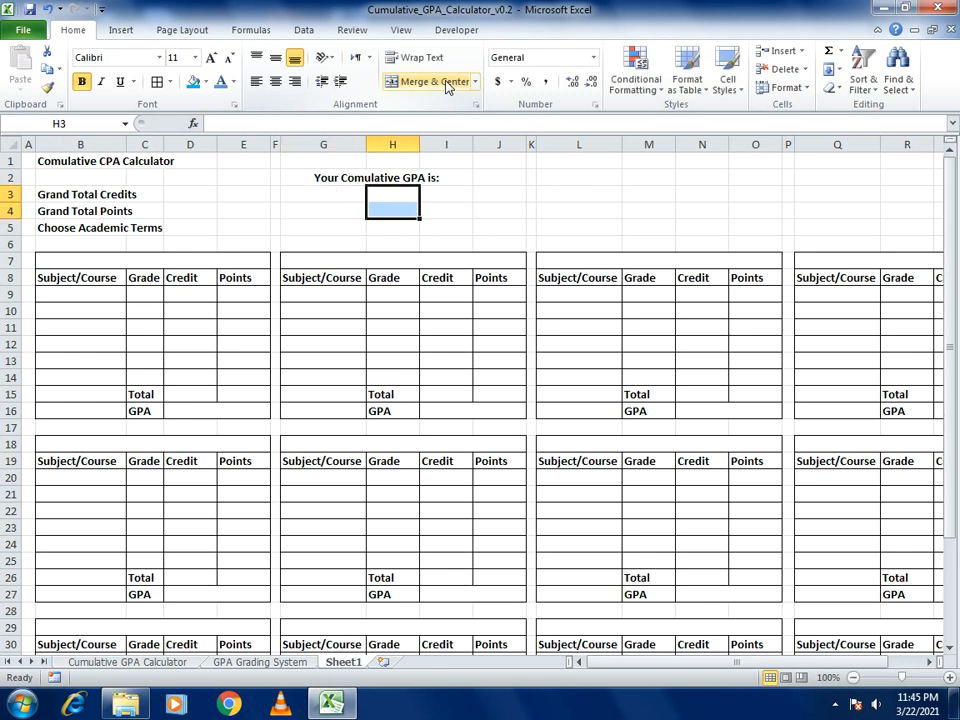
{"action": "left_click", "coordinate": [420, 82]}
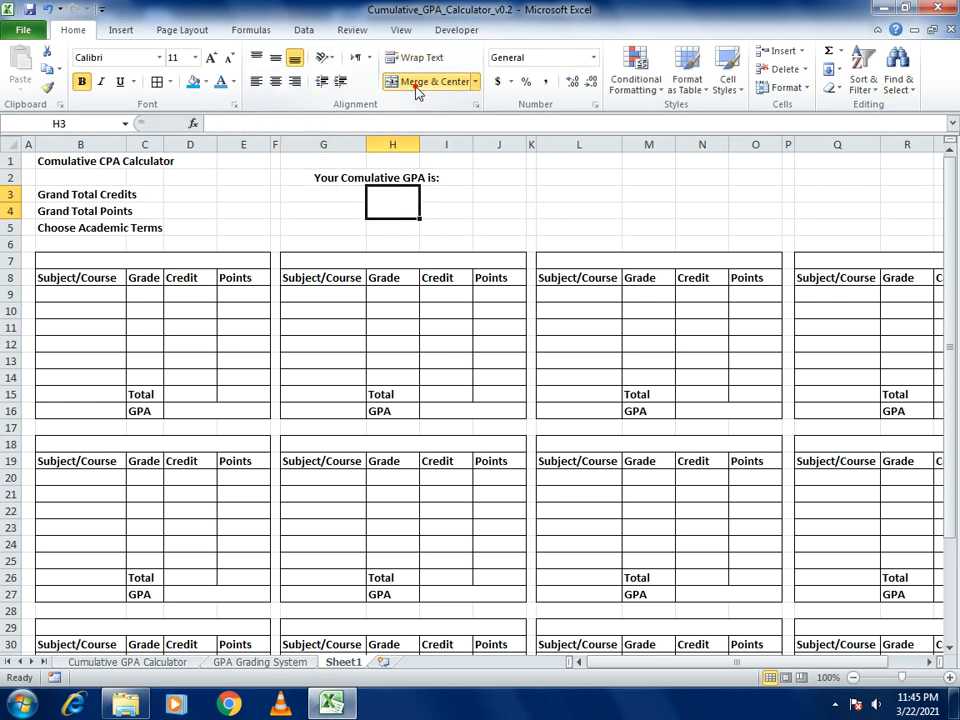
Try a blue fill on the merged cell H3:H4 and undo it.
{"action": "left_click", "coordinate": [195, 85]}
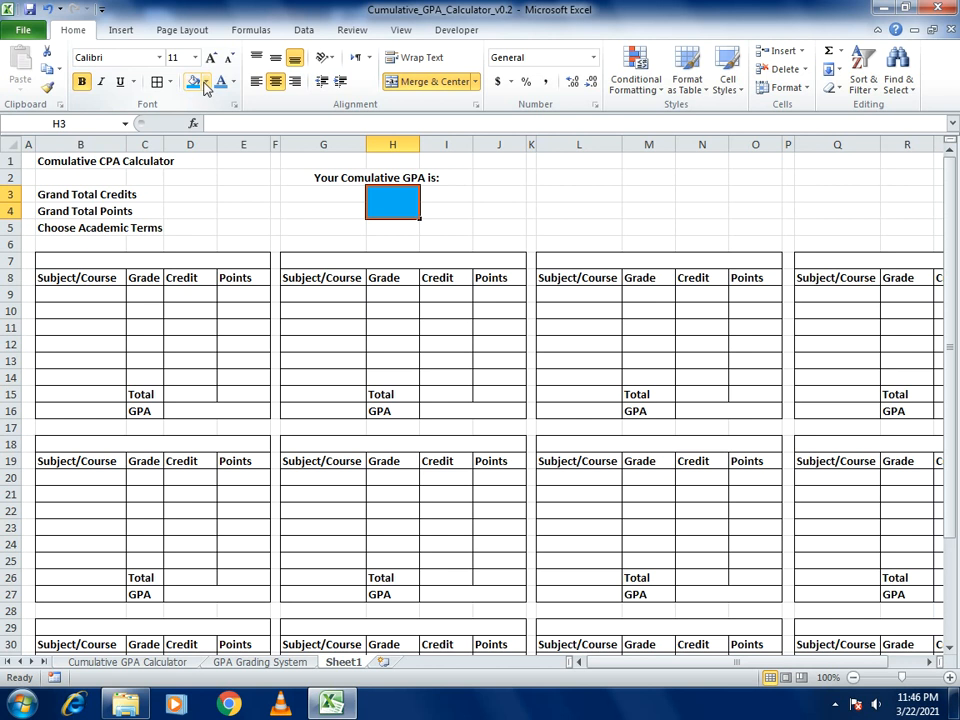
{"action": "key", "text": "ctrl+z"}
{"action": "left_click", "coordinate": [526, 241]}
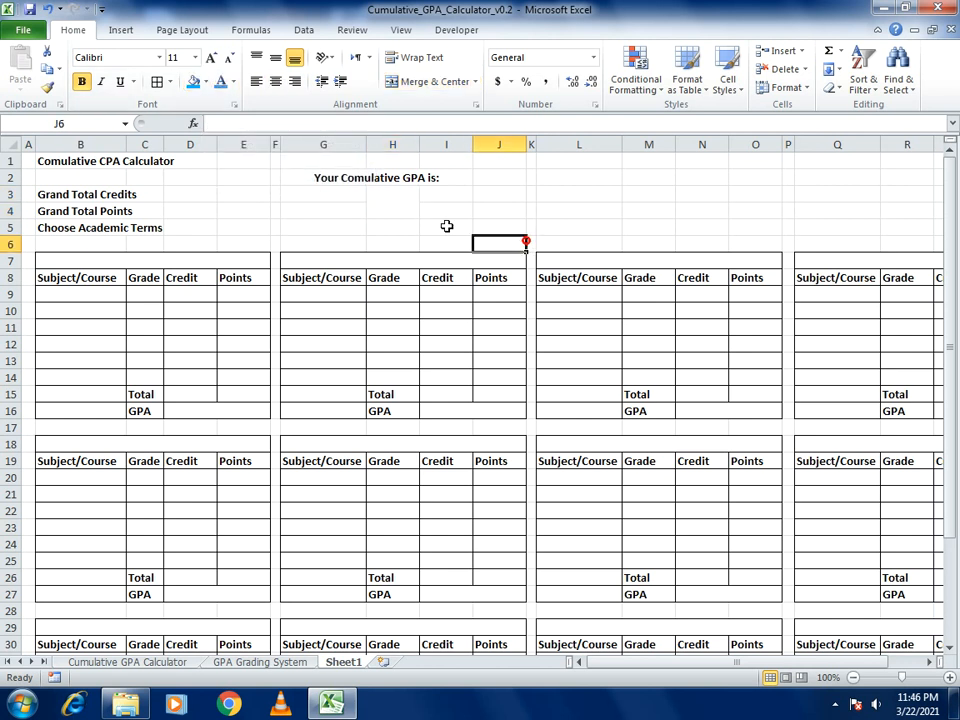
{"action": "left_click", "coordinate": [400, 202]}
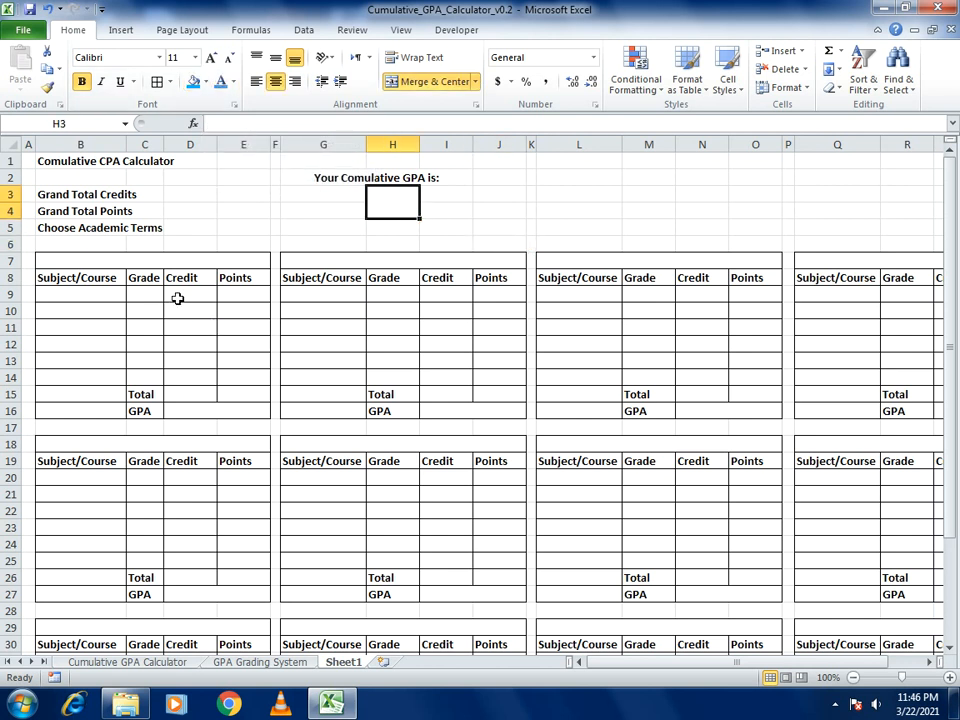
Widen column C slightly to fit the Choose Academic Terms label, and check the term list on the GPA Grading System sheet.
{"action": "left_click", "coordinate": [186, 231]}
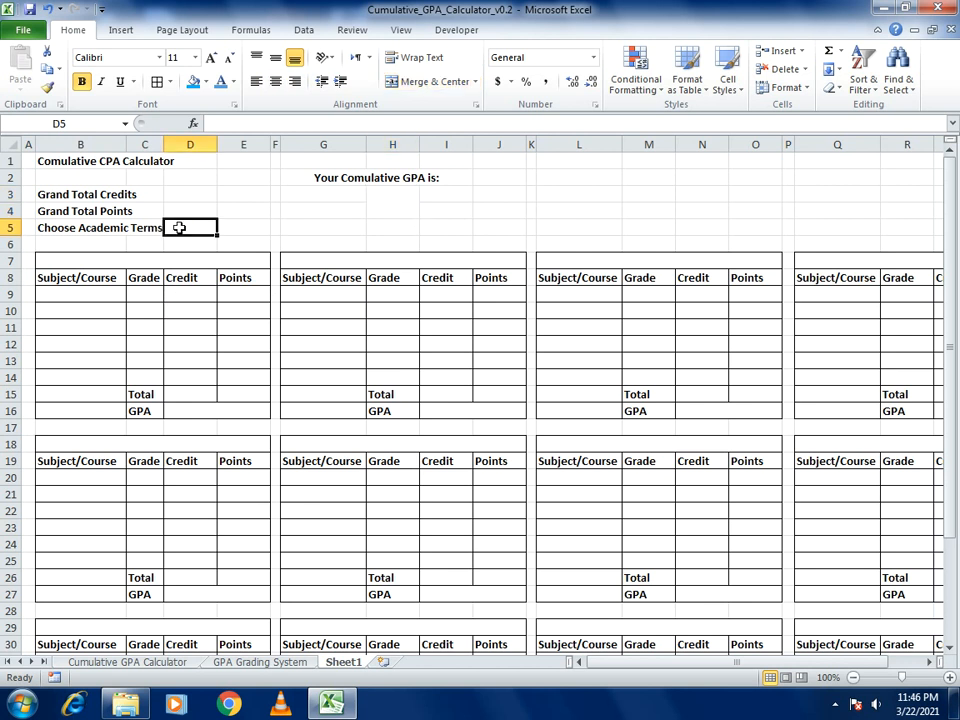
{"action": "left_click_drag", "start_coordinate": [160, 153], "coordinate": [166, 145]}
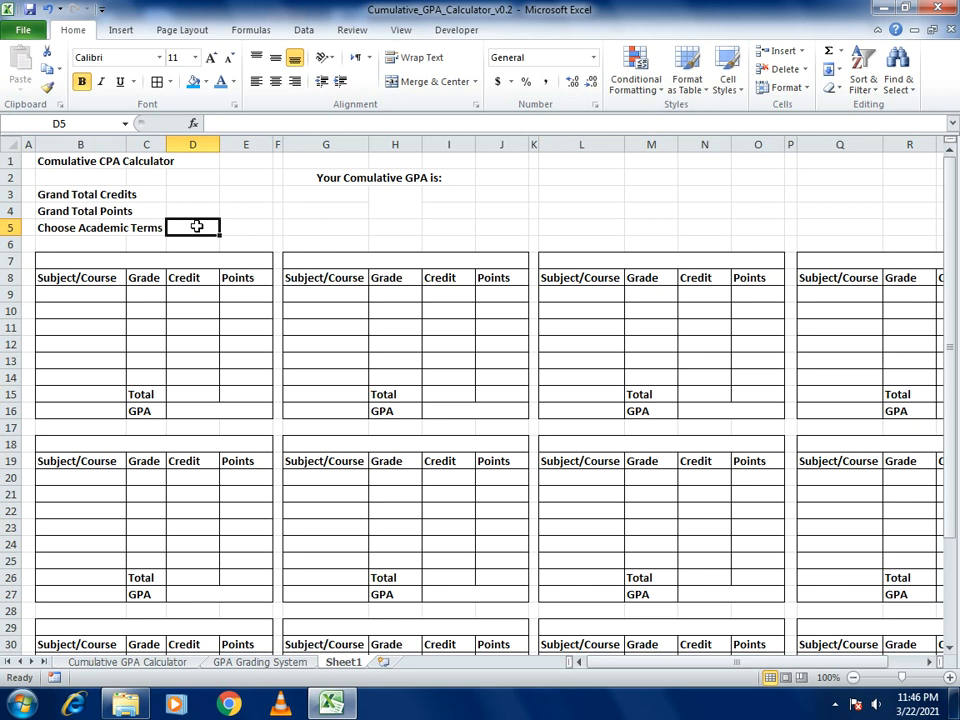
{"action": "left_click", "coordinate": [230, 664]}
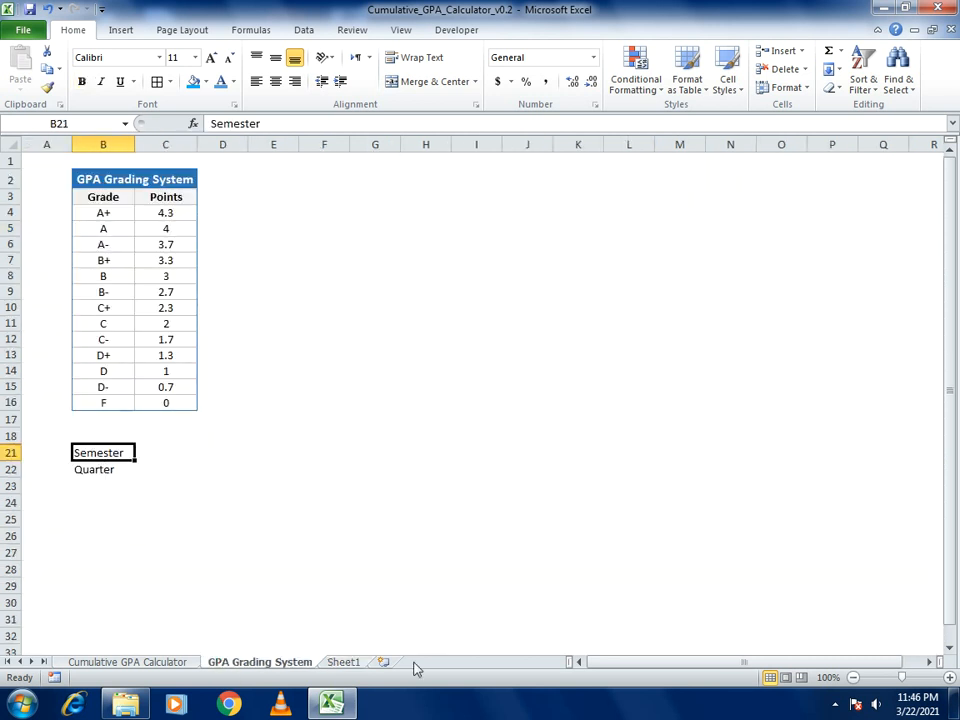
{"action": "left_click", "coordinate": [346, 664]}
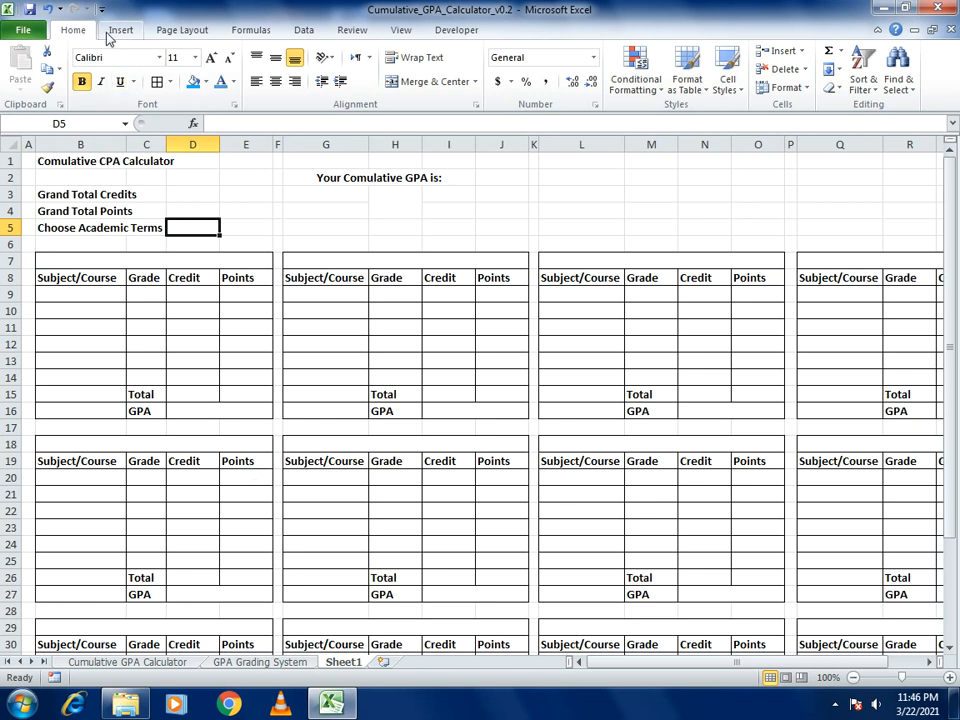
Add a List data validation to D5 on Sheet1 with the source ='GPA Grading System'!$B$21:$B$22.
{"action": "left_click", "coordinate": [305, 30]}
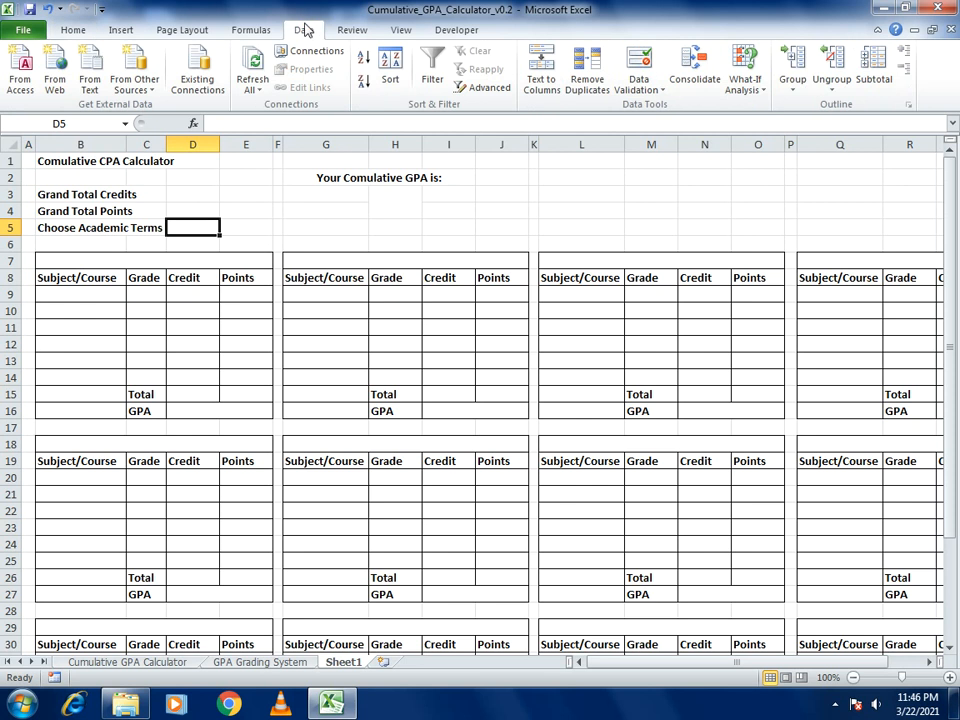
{"action": "left_click", "coordinate": [634, 90]}
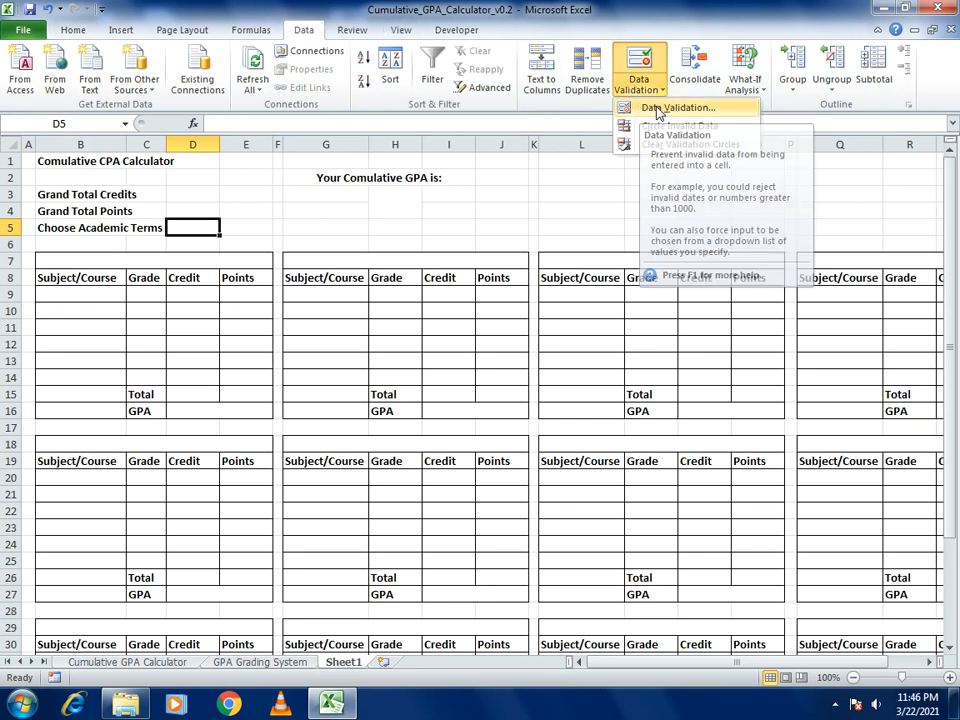
{"action": "left_click", "coordinate": [663, 110]}
{"action": "left_click_drag", "start_coordinate": [381, 296], "coordinate": [644, 200]}
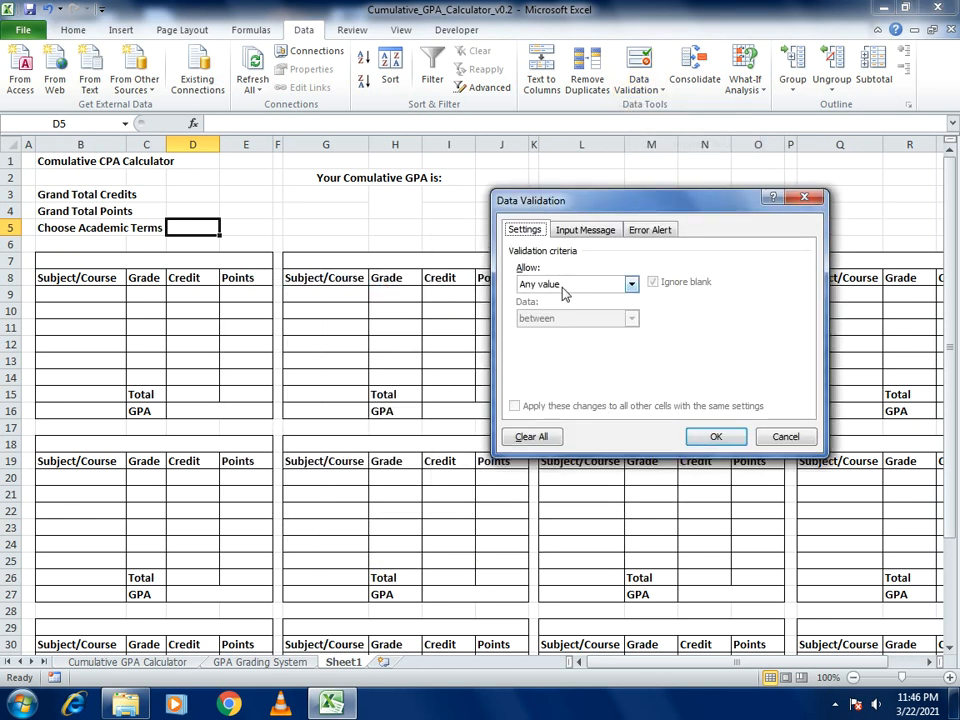
{"action": "left_click", "coordinate": [567, 288]}
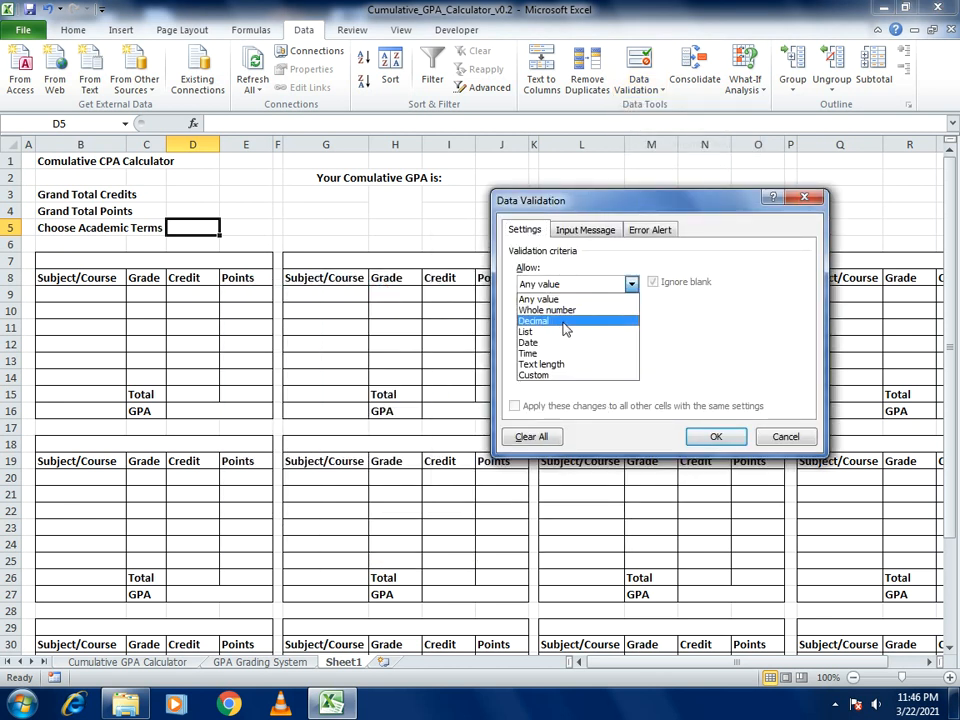
{"action": "left_click", "coordinate": [532, 334]}
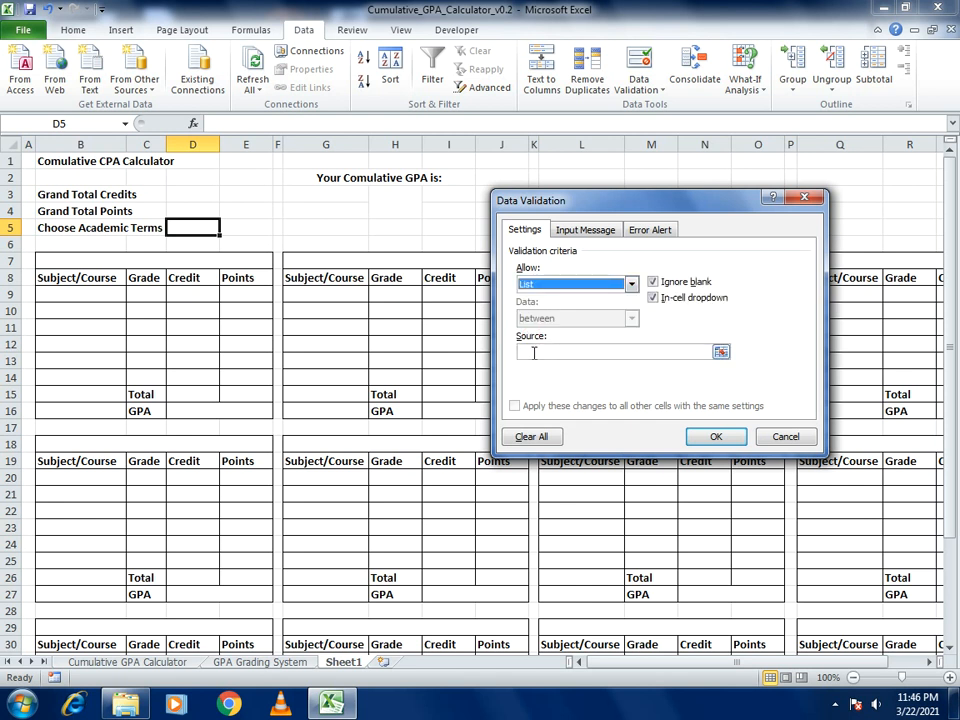
{"action": "left_click", "coordinate": [534, 352]}
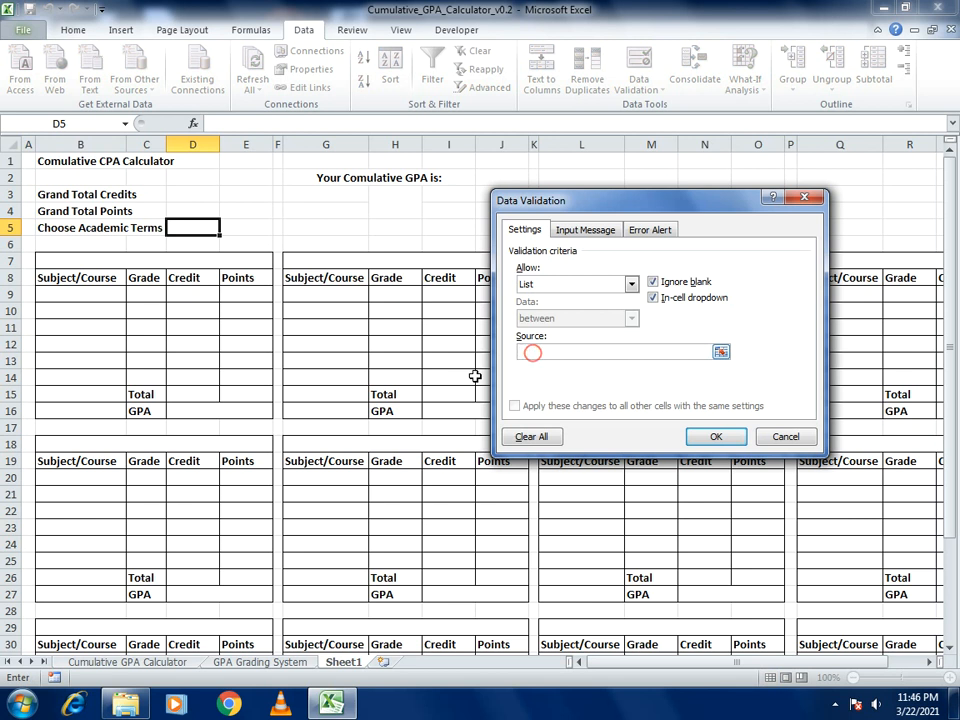
{"action": "left_click", "coordinate": [240, 664]}
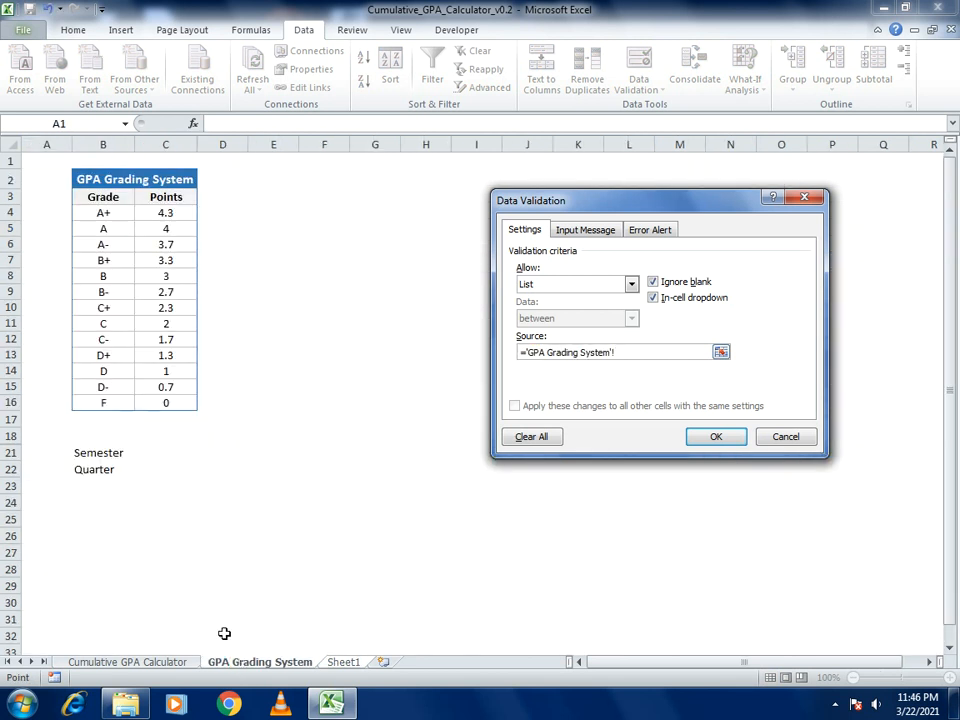
{"action": "left_click_drag", "start_coordinate": [80, 453], "coordinate": [78, 469]}
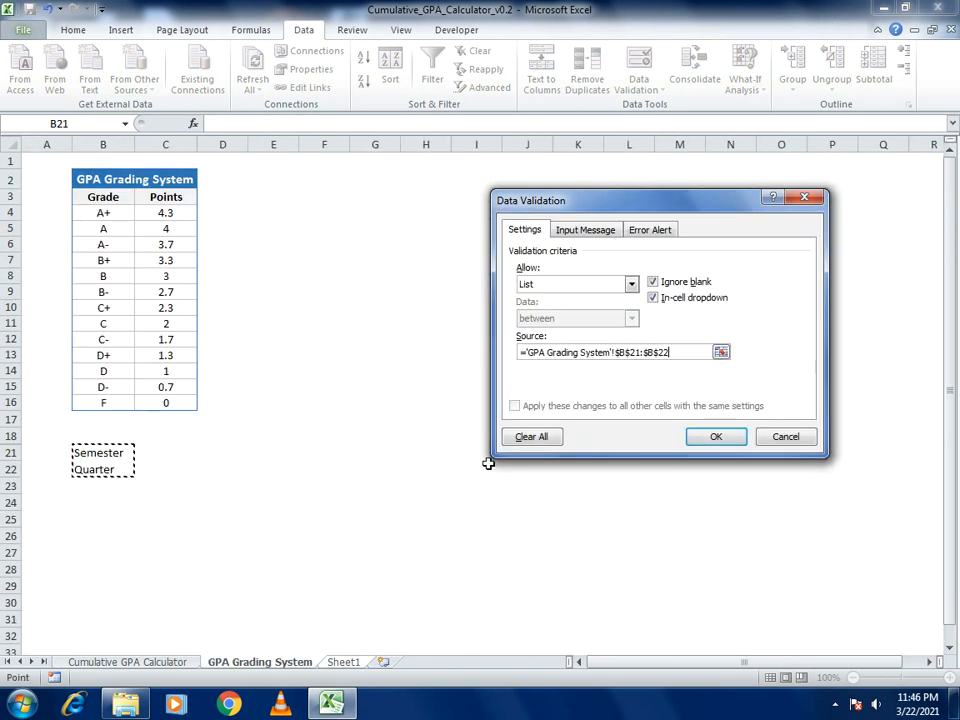
{"action": "left_click", "coordinate": [690, 439]}
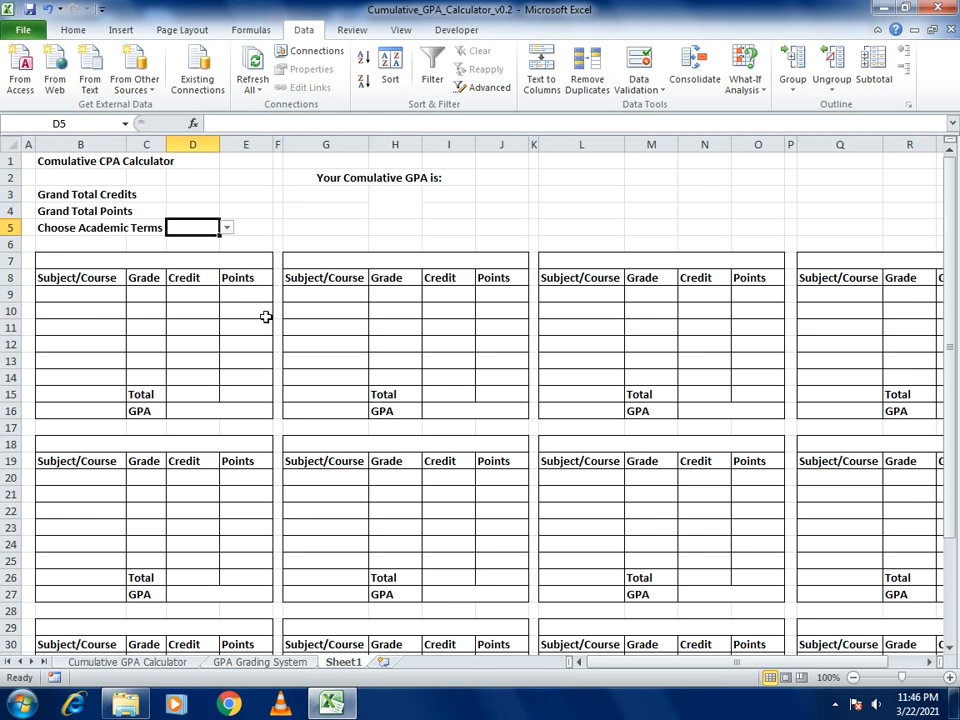
Test the academic term dropdown in D5 with Semester, and set it to Quarter.
{"action": "left_click", "coordinate": [226, 228]}
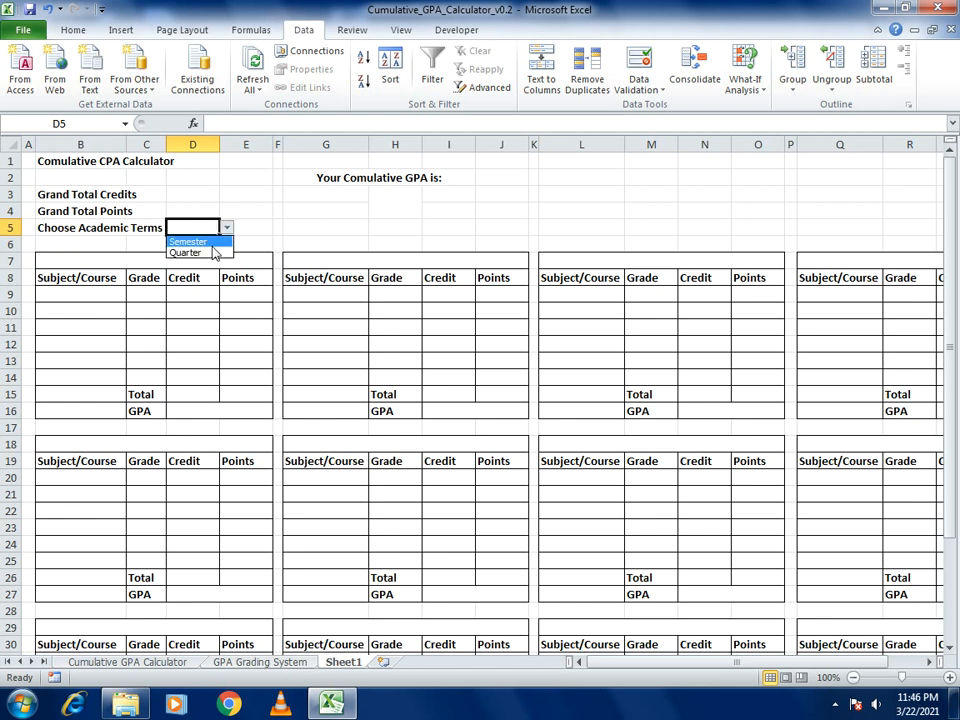
{"action": "left_click", "coordinate": [210, 242]}
{"action": "left_click", "coordinate": [227, 228]}
{"action": "left_click", "coordinate": [201, 251]}
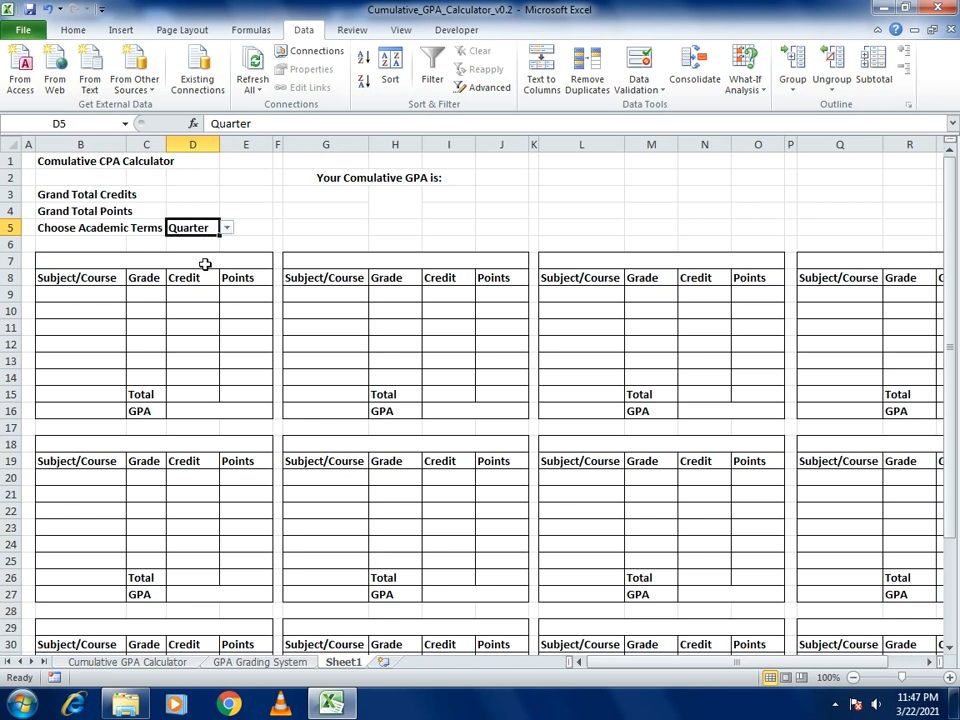
Enter the formula =$D$5 & " 1" as the first term table's title in B7.
{"action": "left_click", "coordinate": [74, 263]}
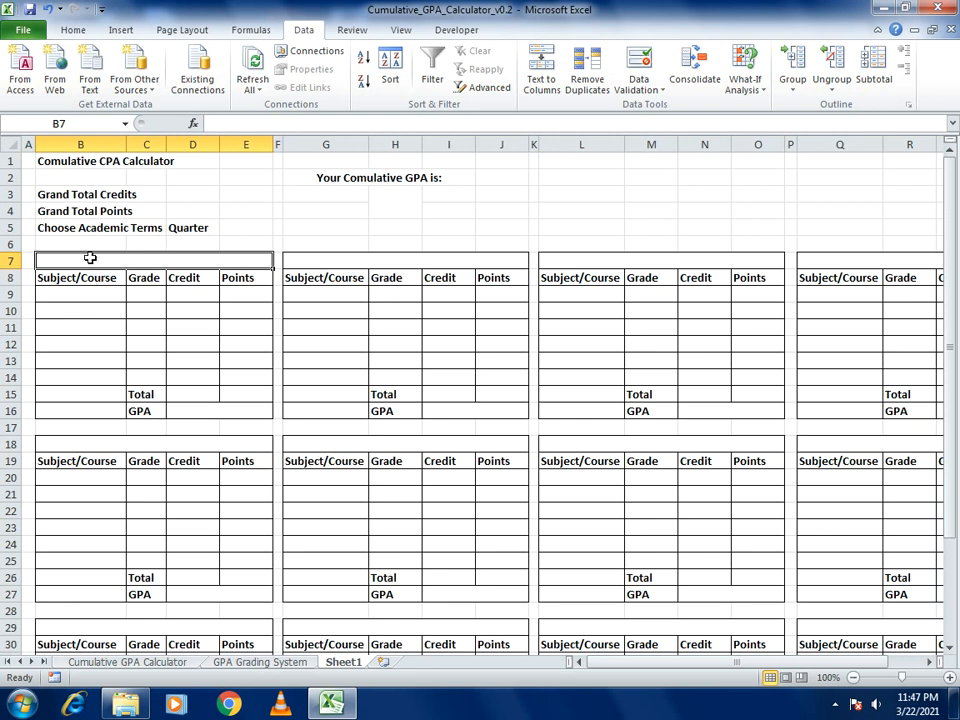
{"action": "type", "text": "="}
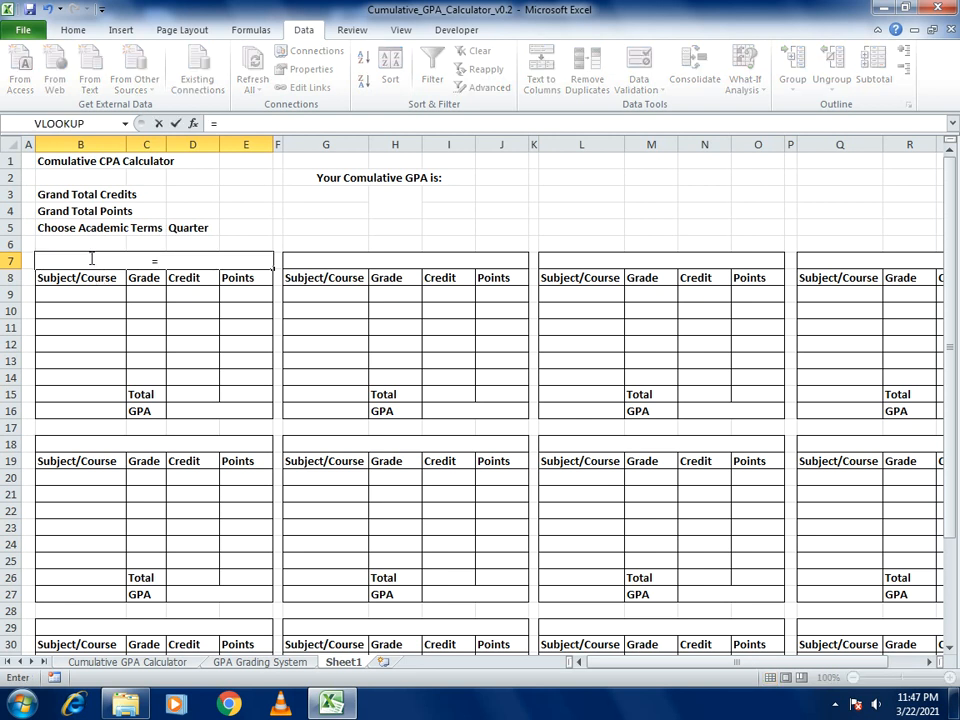
{"action": "left_click", "coordinate": [189, 227]}
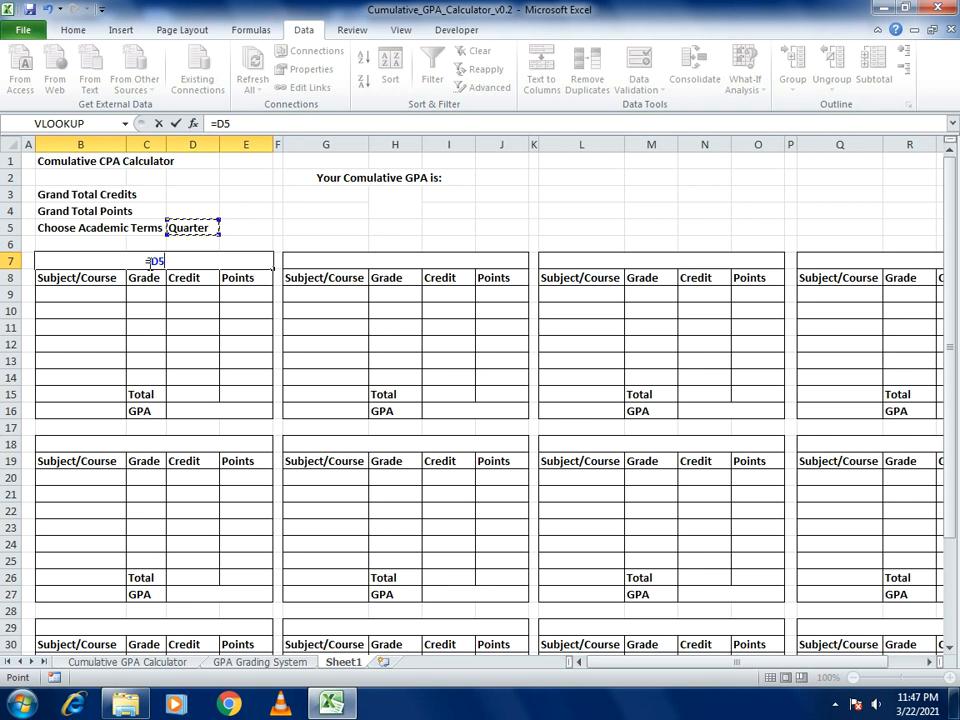
{"action": "left_click", "coordinate": [219, 123]}
{"action": "type", "text": "$"}
{"action": "left_click", "coordinate": [230, 123]}
{"action": "type", "text": "$5 &"}
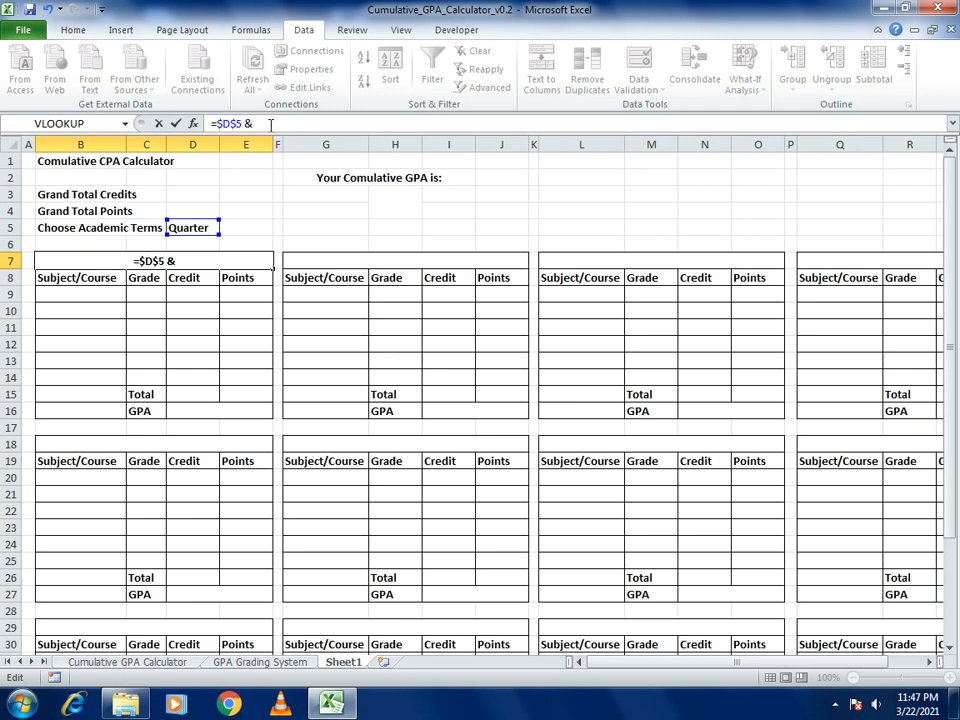
{"action": "type", "text": "\" 1\""}
{"action": "key", "text": "Return"}
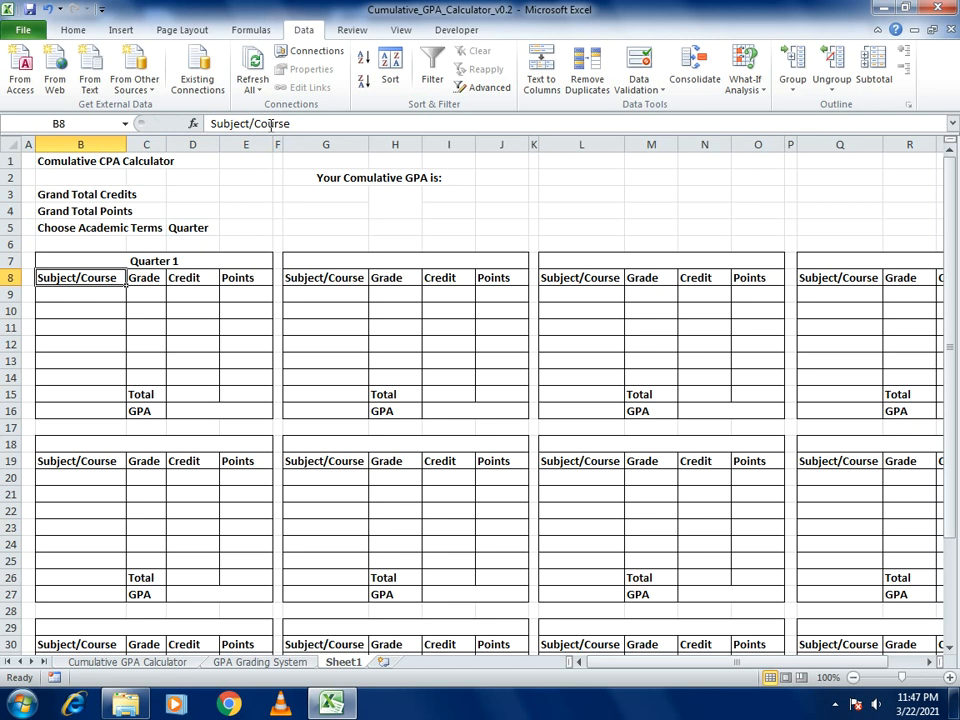
Left-align the first term table's title in B7 and copy the cell.
{"action": "key", "text": "Up"}
{"action": "left_click", "coordinate": [74, 30]}
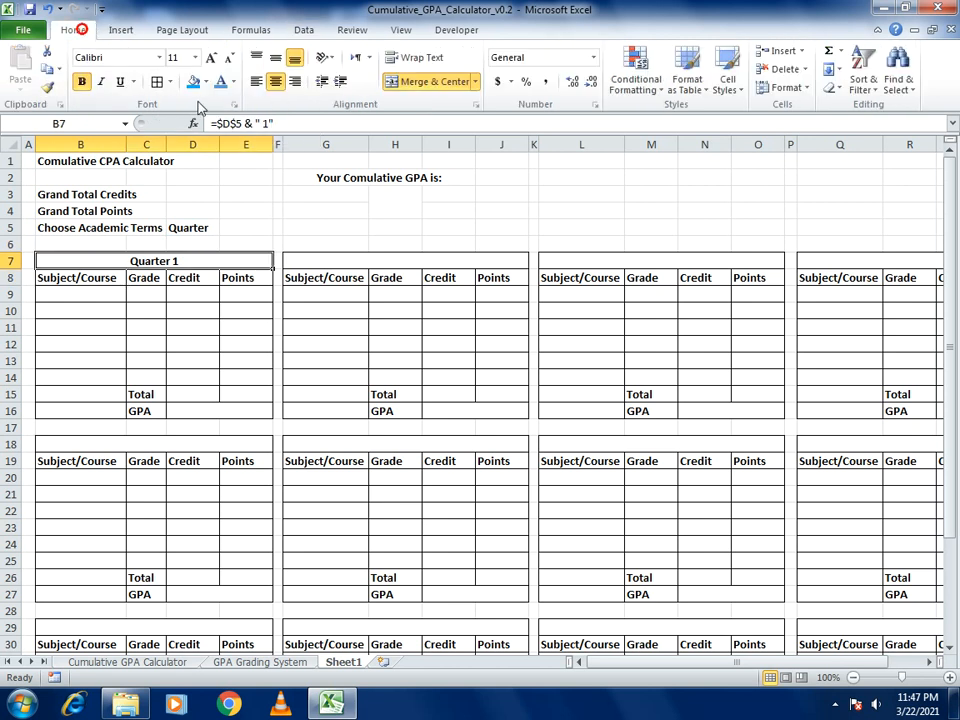
{"action": "left_click", "coordinate": [256, 81]}
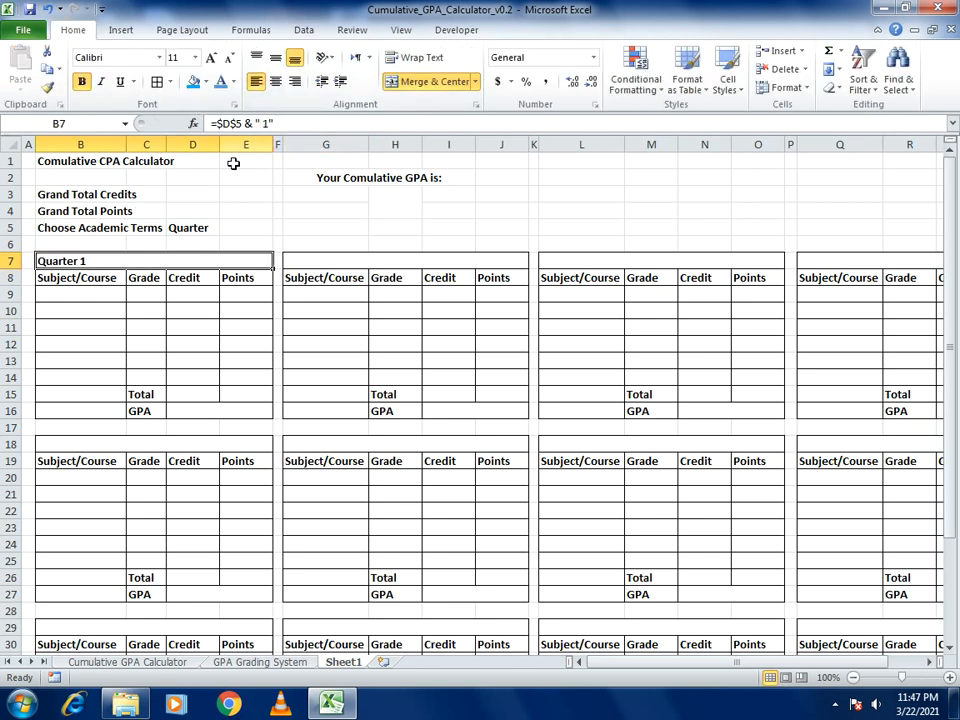
{"action": "key", "text": "ctrl+c"}
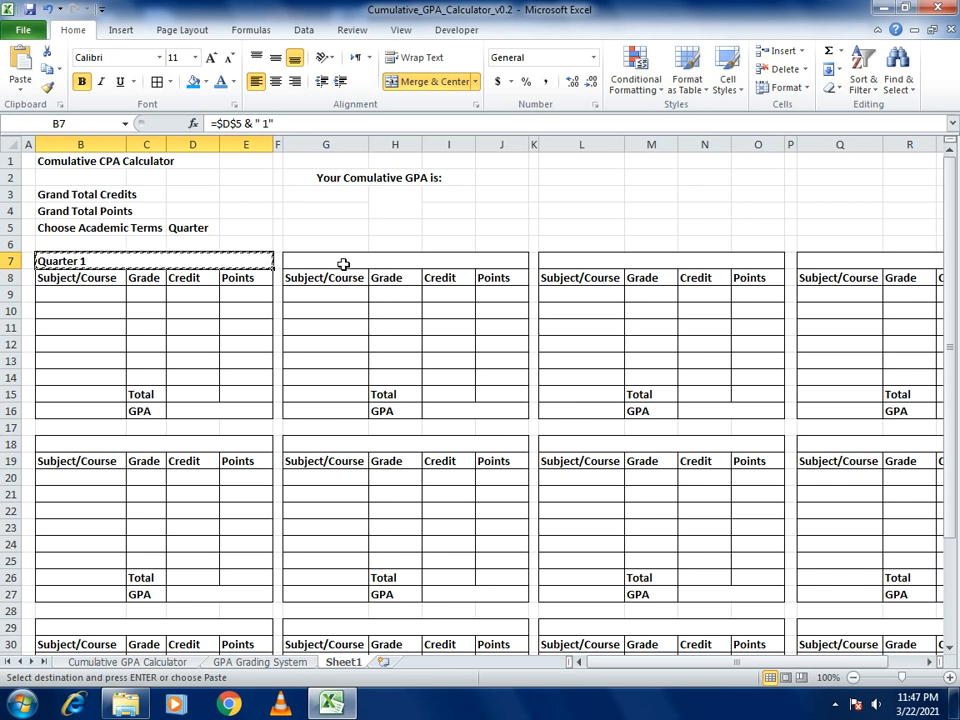
Paste the copied B7 title formula into the title cells of the other eleven term tables in rows 7, 18 and 29.
{"action": "left_click", "coordinate": [345, 262]}
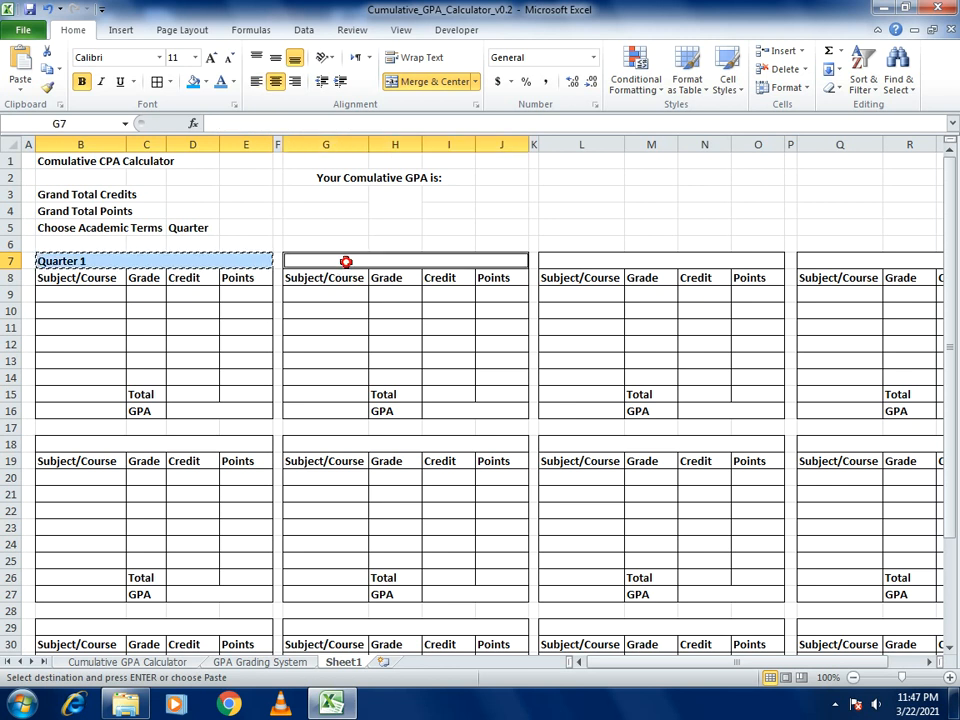
{"action": "left_click", "coordinate": [627, 262], "text": "ctrl"}
{"action": "left_click", "coordinate": [823, 263], "text": "ctrl"}
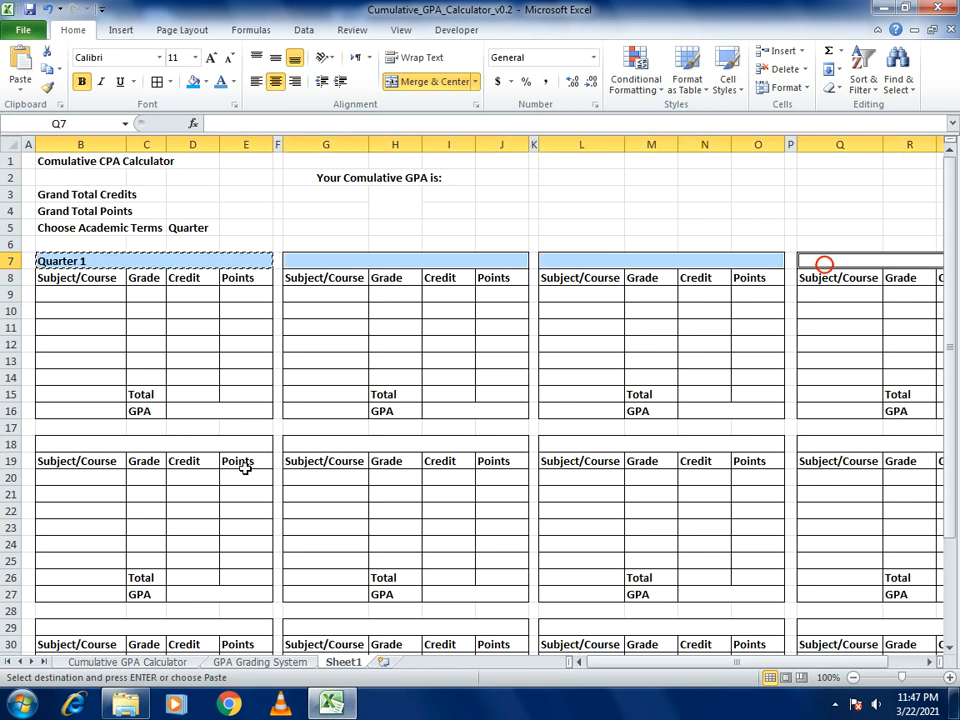
{"action": "left_click", "coordinate": [206, 449], "text": "ctrl"}
{"action": "left_click", "coordinate": [375, 439], "text": "ctrl"}
{"action": "left_click", "coordinate": [594, 444], "text": "ctrl"}
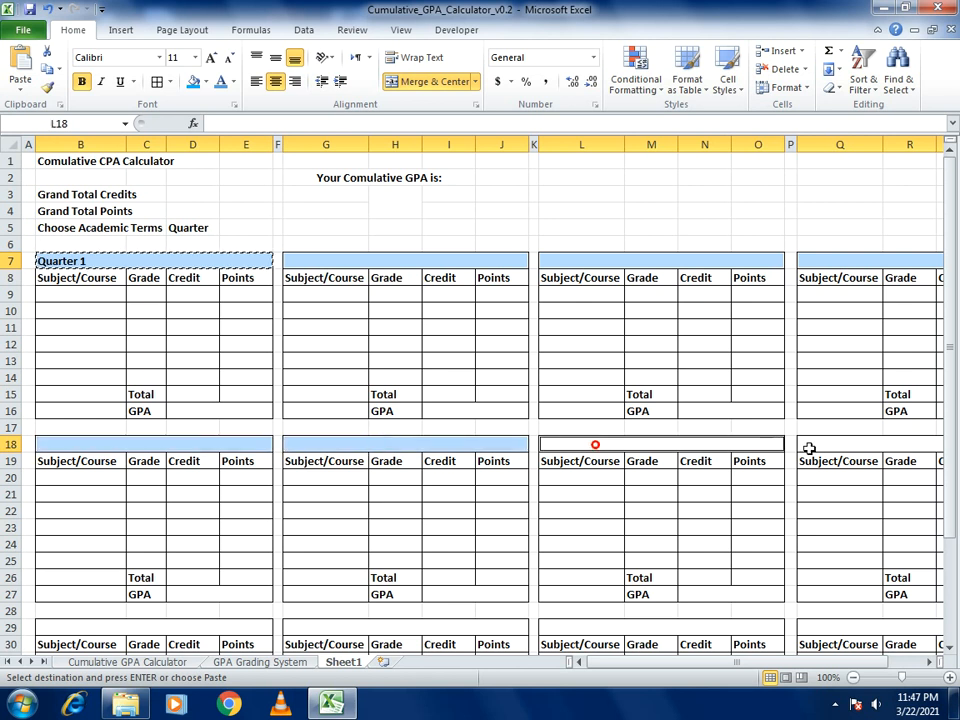
{"action": "left_click", "coordinate": [813, 449], "text": "ctrl"}
{"action": "left_click", "coordinate": [210, 630], "text": "ctrl"}
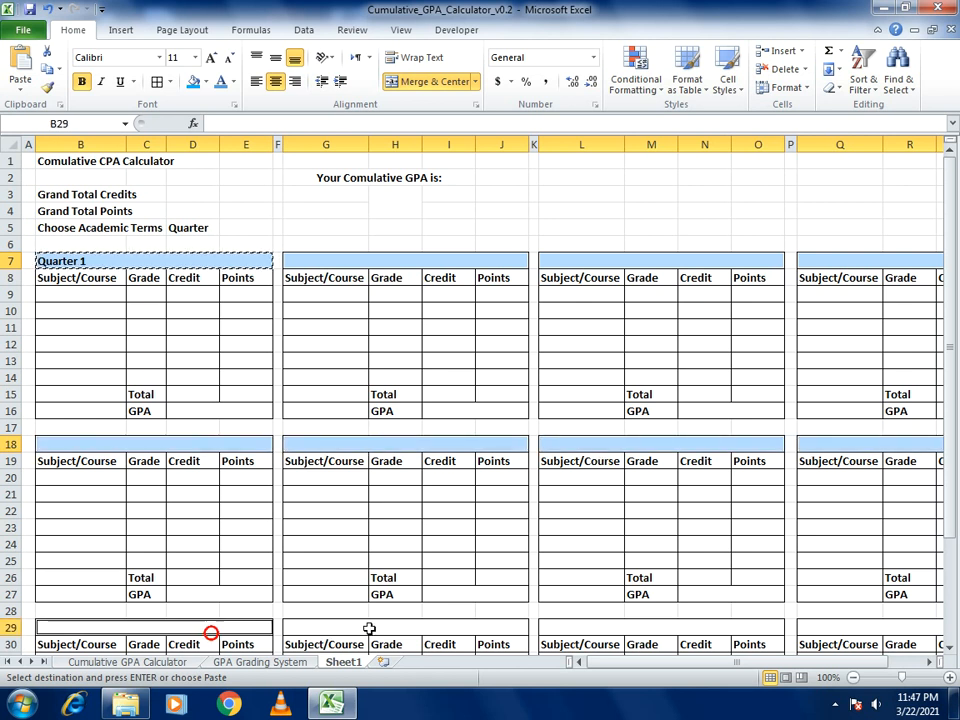
{"action": "left_click", "coordinate": [369, 628], "text": "ctrl"}
{"action": "left_click", "coordinate": [581, 630], "text": "ctrl"}
{"action": "left_click", "coordinate": [851, 632], "text": "ctrl"}
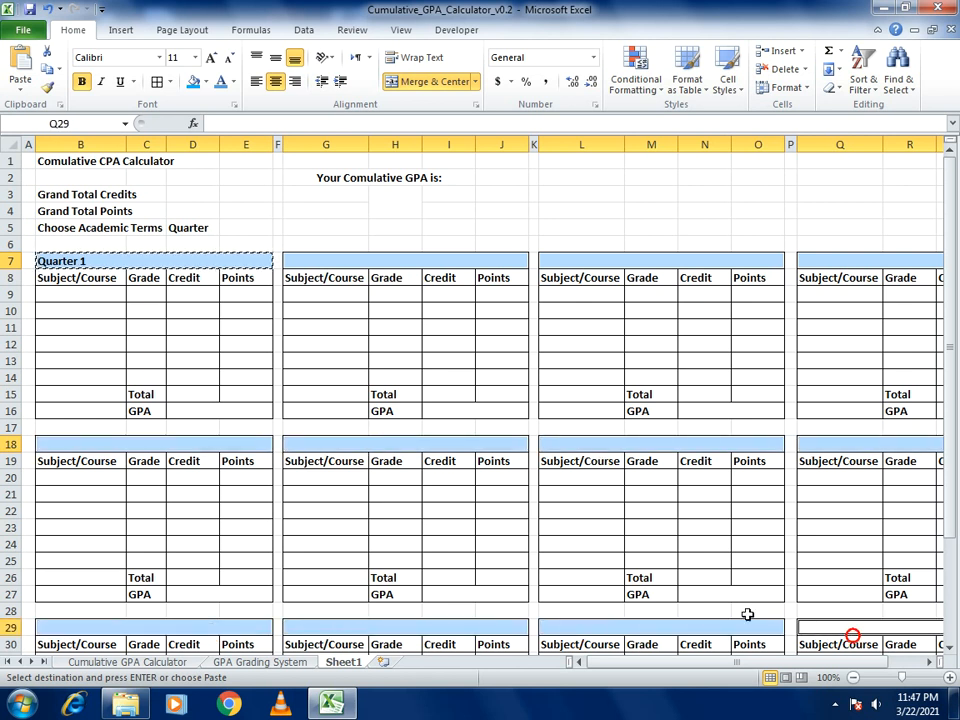
{"action": "right_click", "coordinate": [307, 263]}
{"action": "left_click", "coordinate": [341, 331]}
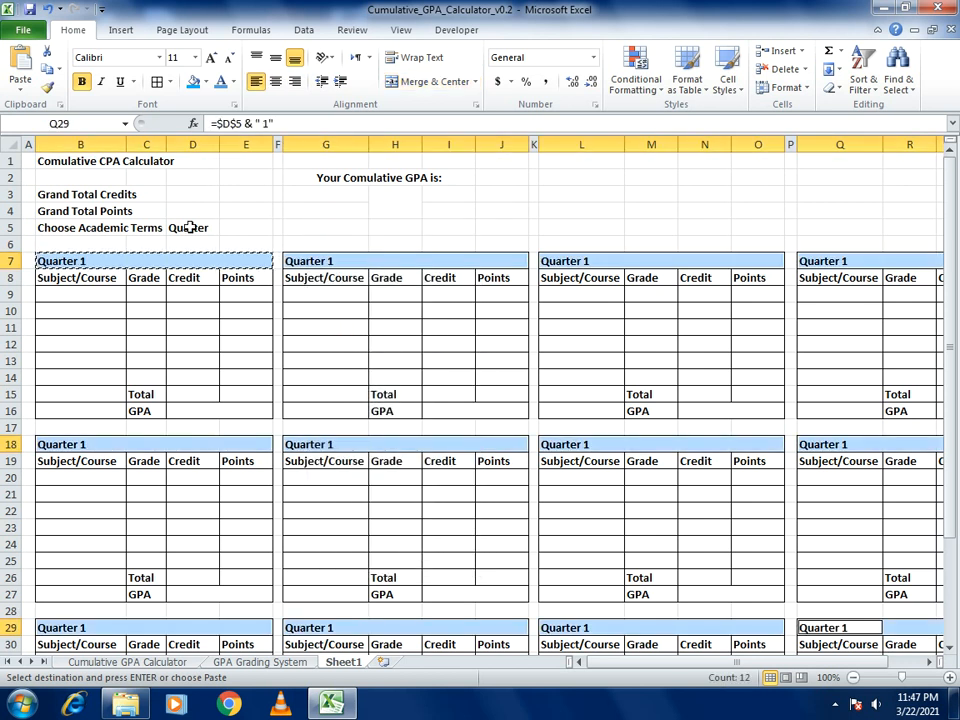
Change the term numbers in the row 7 title formulas to 2 in G7, 3 in L7 and 4 in Q7.
{"action": "left_click", "coordinate": [310, 261]}
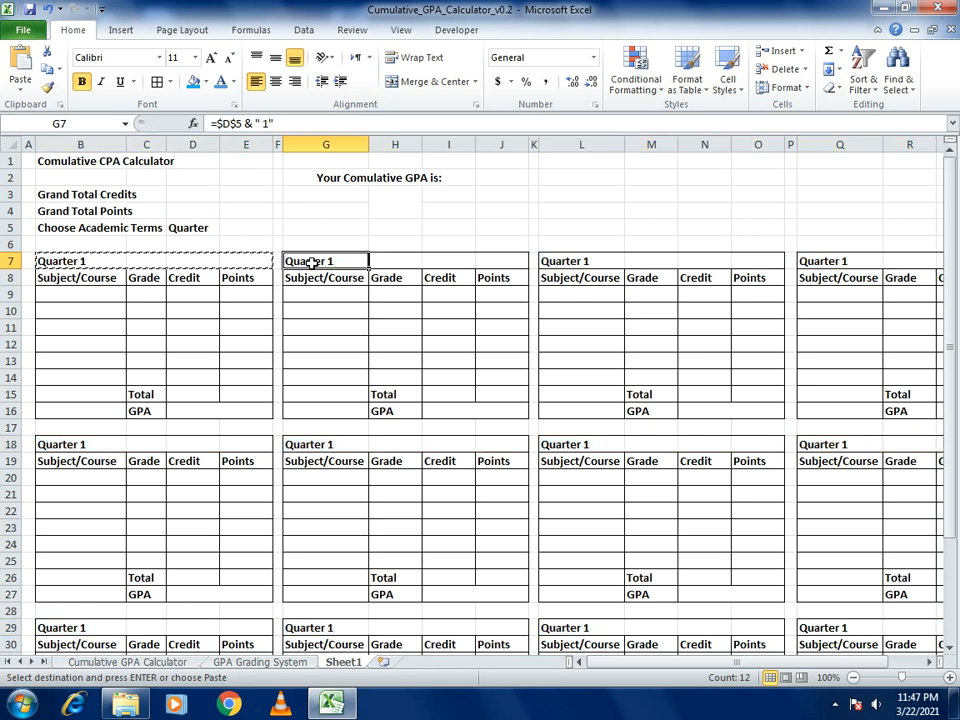
{"action": "left_click", "coordinate": [265, 123]}
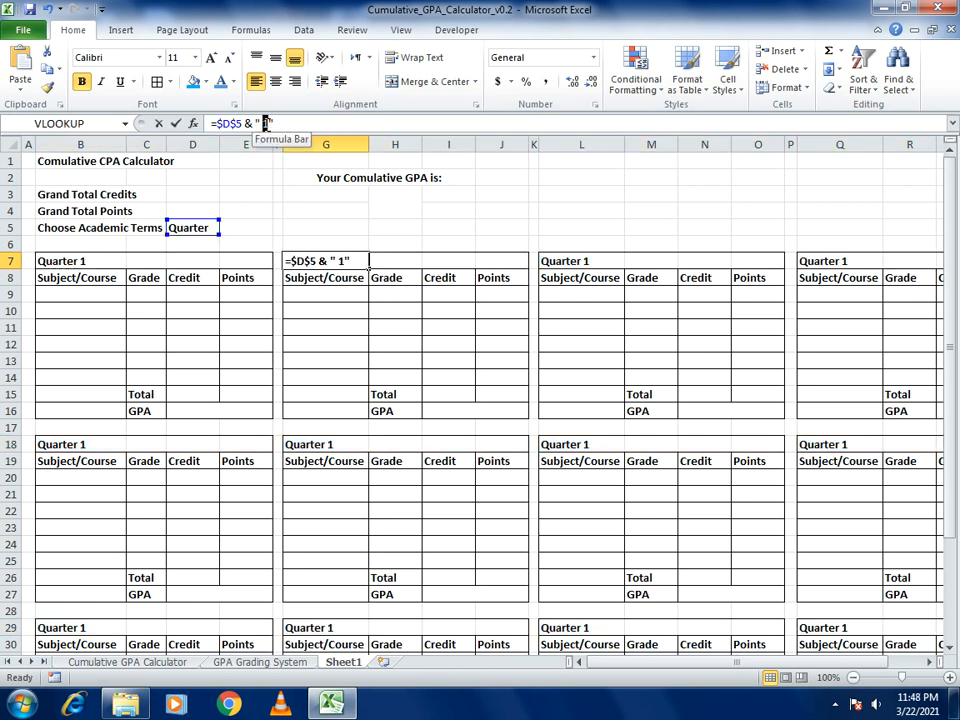
{"action": "type", "text": "2"}
{"action": "key", "text": "Return"}
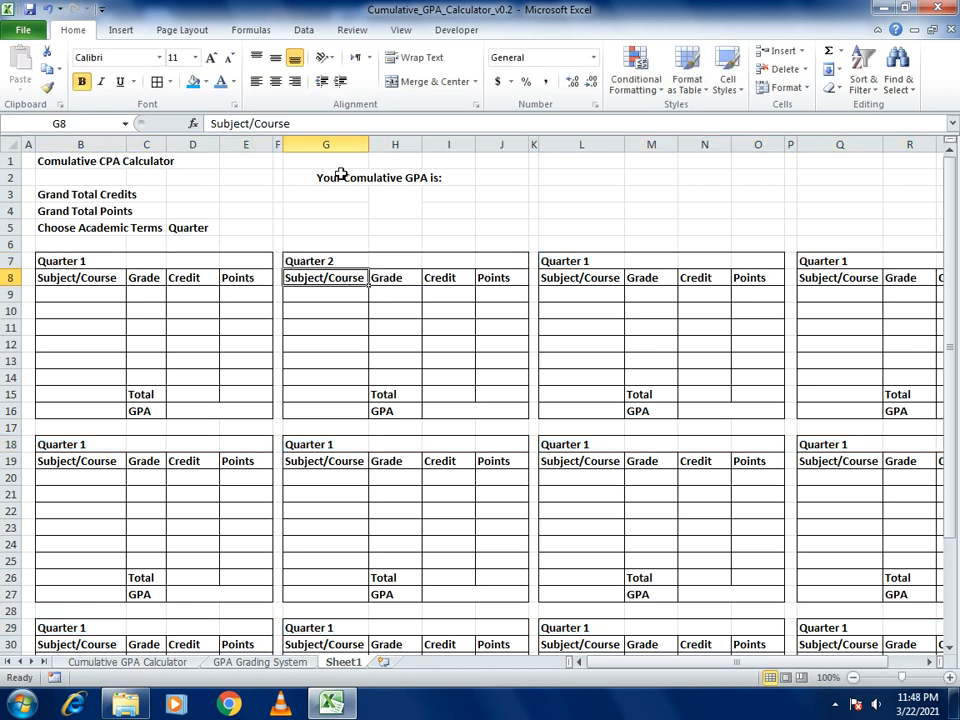
{"action": "left_click", "coordinate": [569, 261]}
{"action": "mouse_move", "coordinate": [260, 122]}
{"action": "left_mouse_down"}
{"action": "mouse_move", "coordinate": [272, 124]}
{"action": "mouse_move", "coordinate": [267, 132]}
{"action": "mouse_move", "coordinate": [267, 124]}
{"action": "left_mouse_up"}
{"action": "type", "text": "3"}
{"action": "key", "text": "Return"}
{"action": "left_click", "coordinate": [840, 260]}
{"action": "type", "text": "4"}
{"action": "key", "text": "Return"}
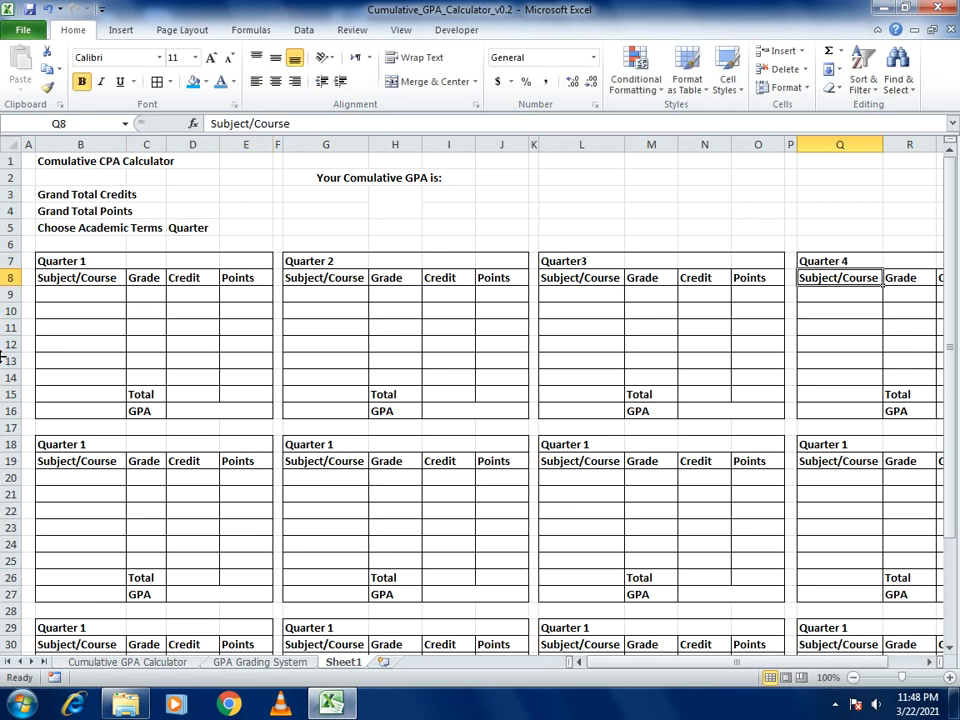
Change the term numbers in the row 18 title formulas to 5 in B18 and 6 in G18.
{"action": "left_click", "coordinate": [94, 441]}
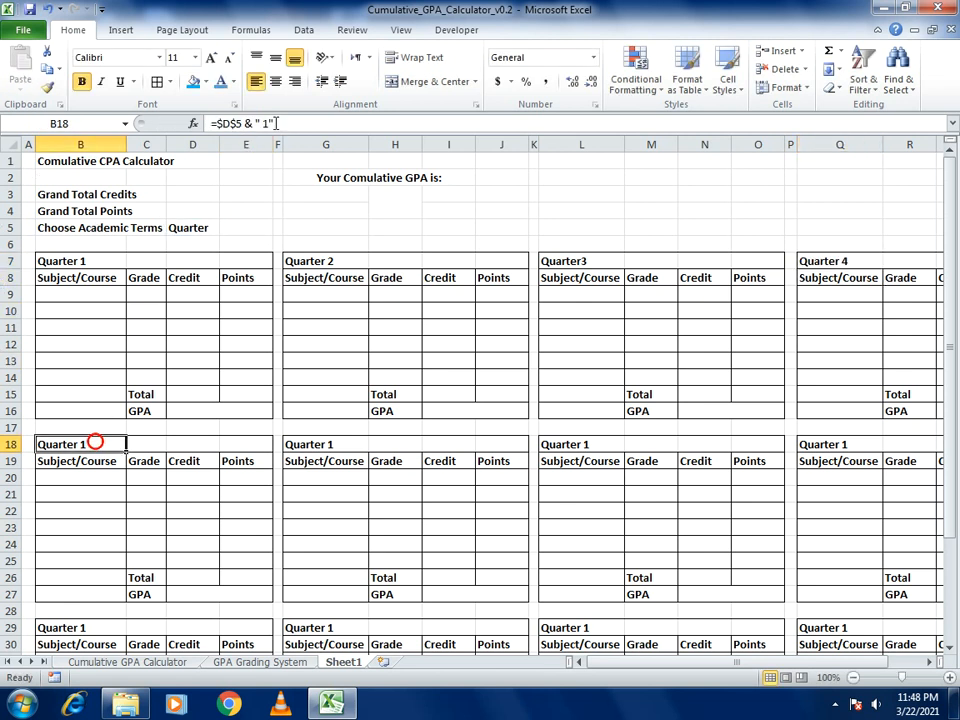
{"action": "left_click_drag", "start_coordinate": [269, 123], "coordinate": [264, 123]}
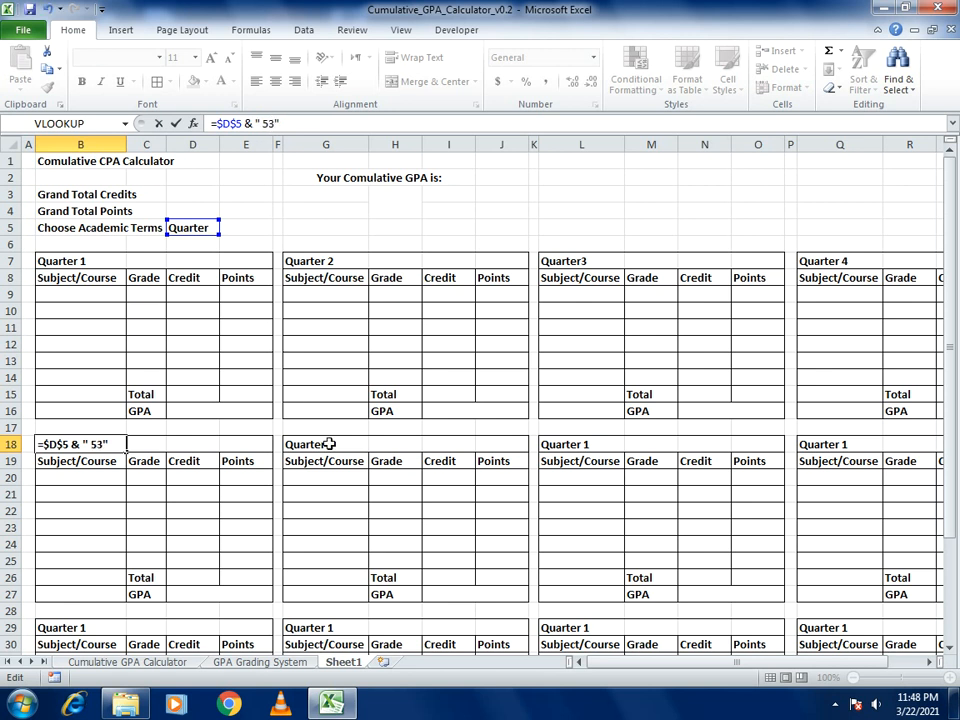
{"action": "key", "text": "Return"}
{"action": "left_click", "coordinate": [337, 444]}
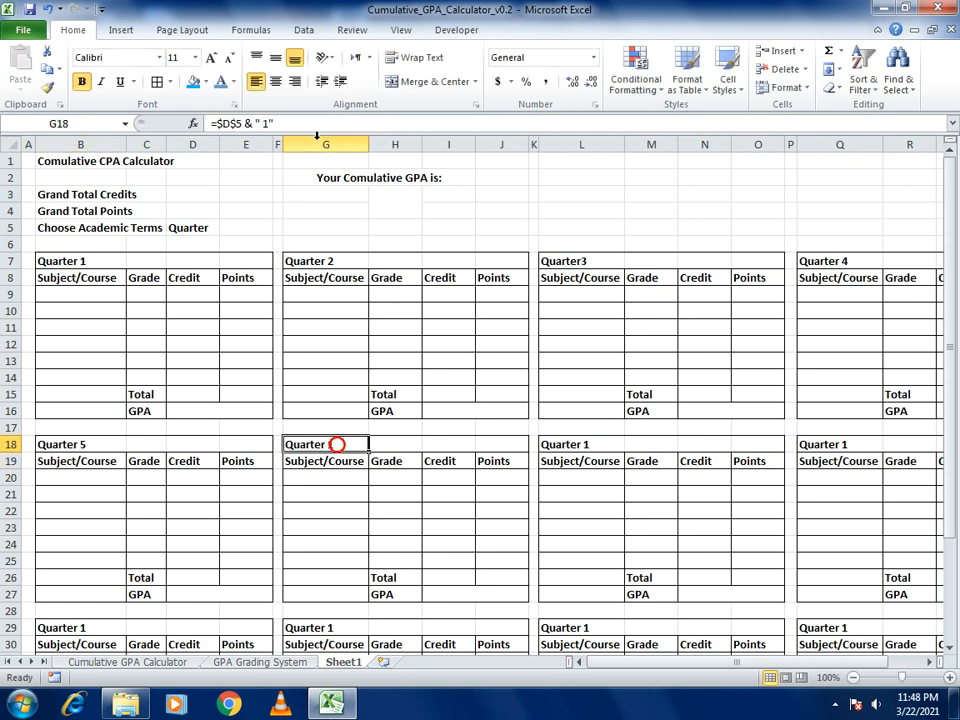
{"action": "left_click", "coordinate": [264, 123]}
{"action": "double_click", "coordinate": [264, 123]}
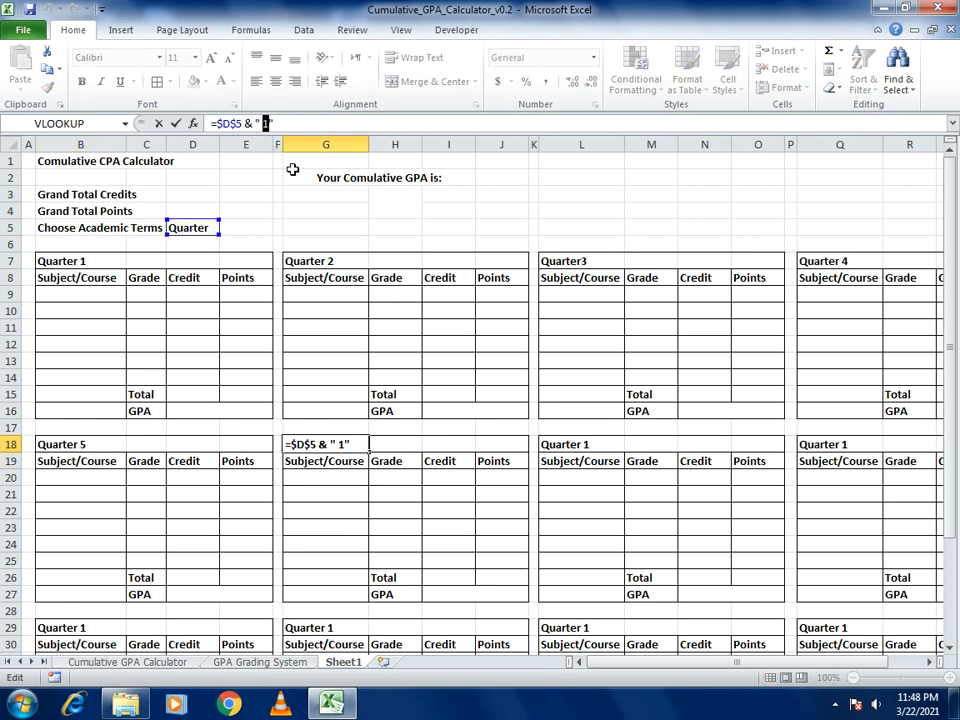
{"action": "type", "text": "6"}
{"action": "key", "text": "Return"}
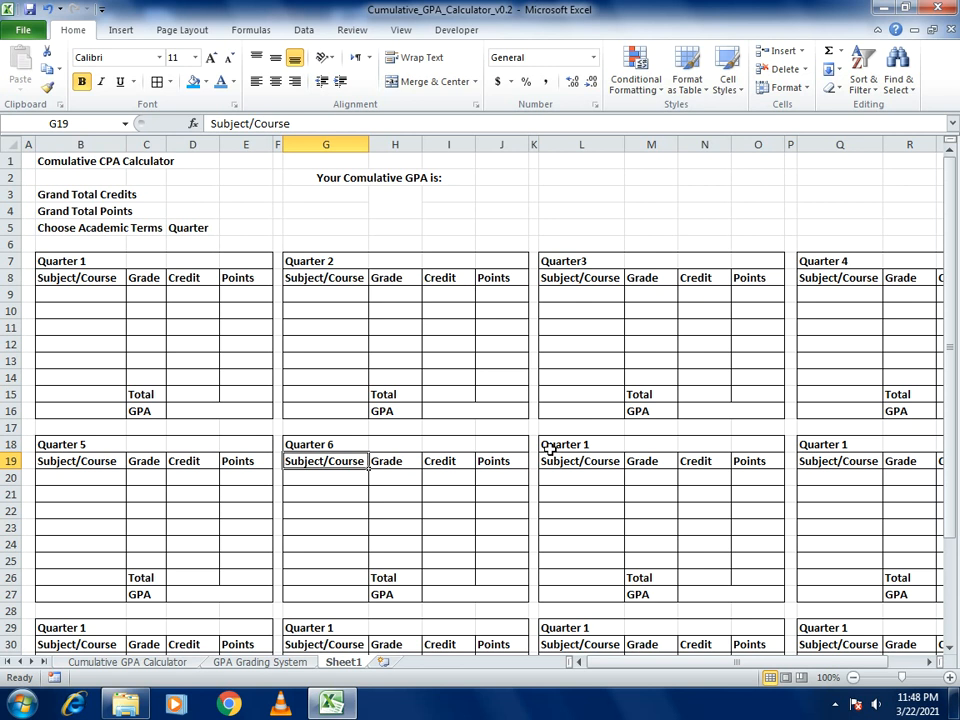
Change the term numbers in the row 18 title formulas to 7 in L18 and 8 in Q18.
{"action": "left_click", "coordinate": [564, 450]}
{"action": "double_click", "coordinate": [266, 123]}
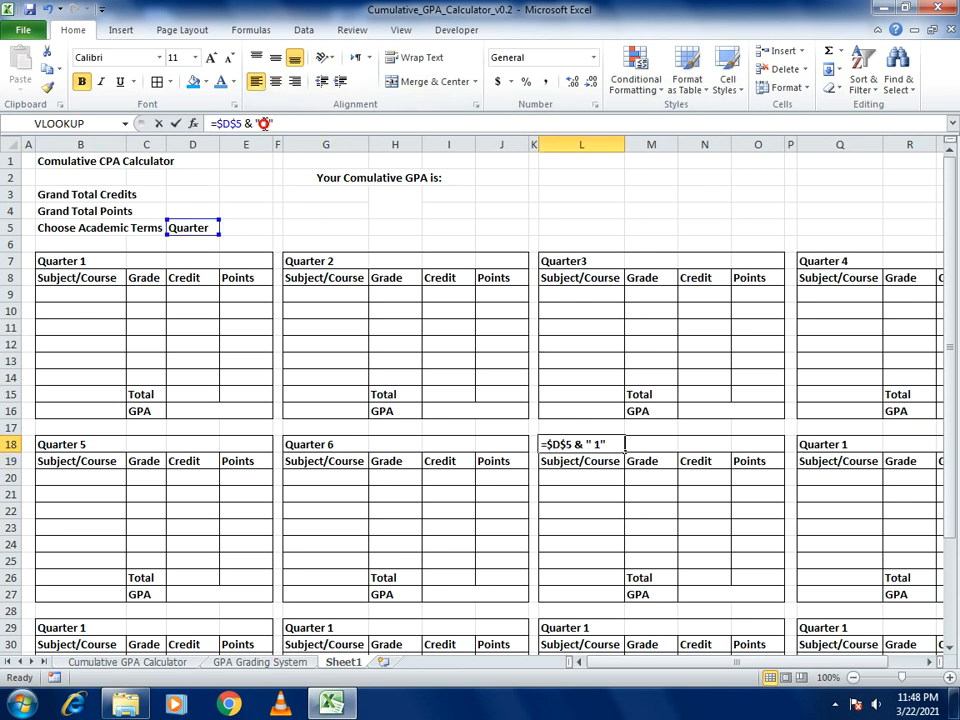
{"action": "type", "text": "7"}
{"action": "key", "text": "Return"}
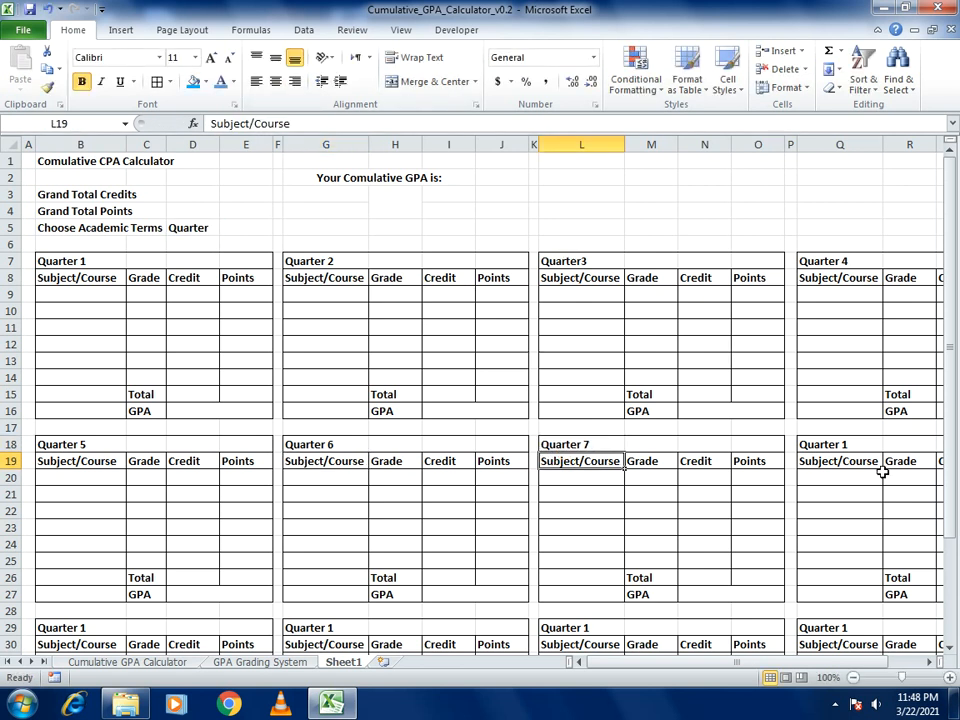
{"action": "left_click", "coordinate": [851, 449]}
{"action": "double_click", "coordinate": [264, 123]}
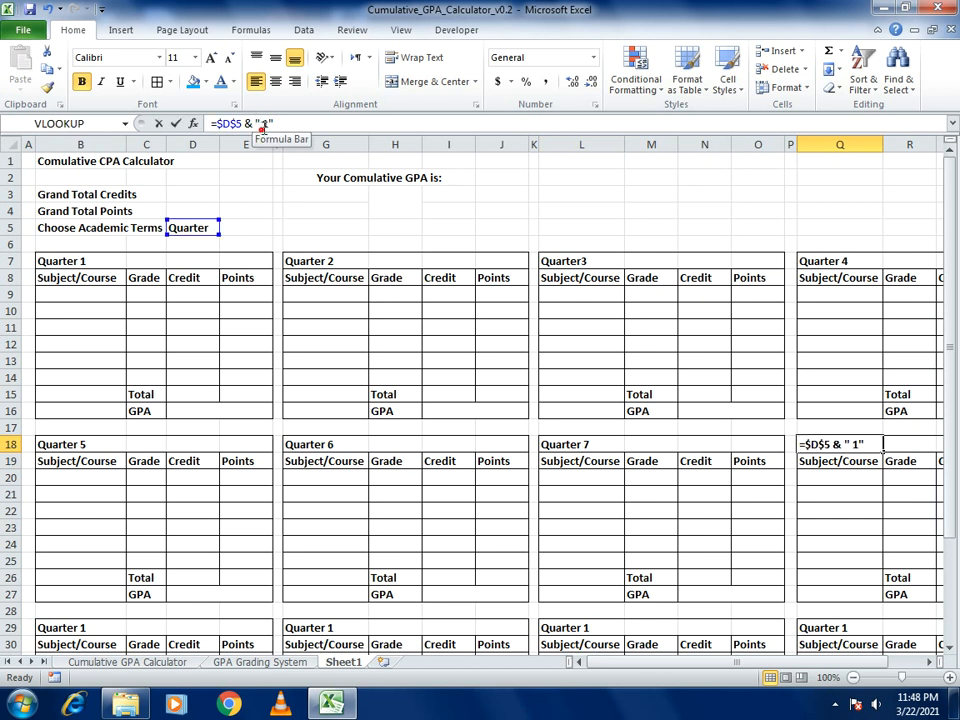
{"action": "left_click", "coordinate": [279, 125]}
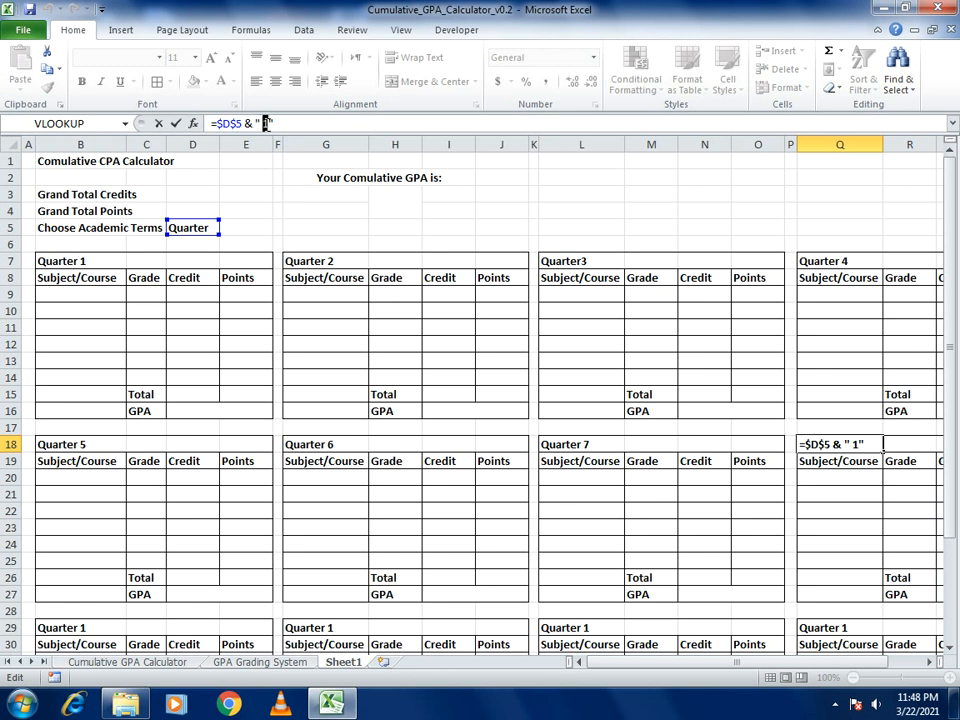
{"action": "type", "text": "8"}
{"action": "key", "text": "Return"}
Change the term numbers in the row 29 title formulas to 9 in B29 and 10 in G29.
{"action": "left_click", "coordinate": [95, 625]}
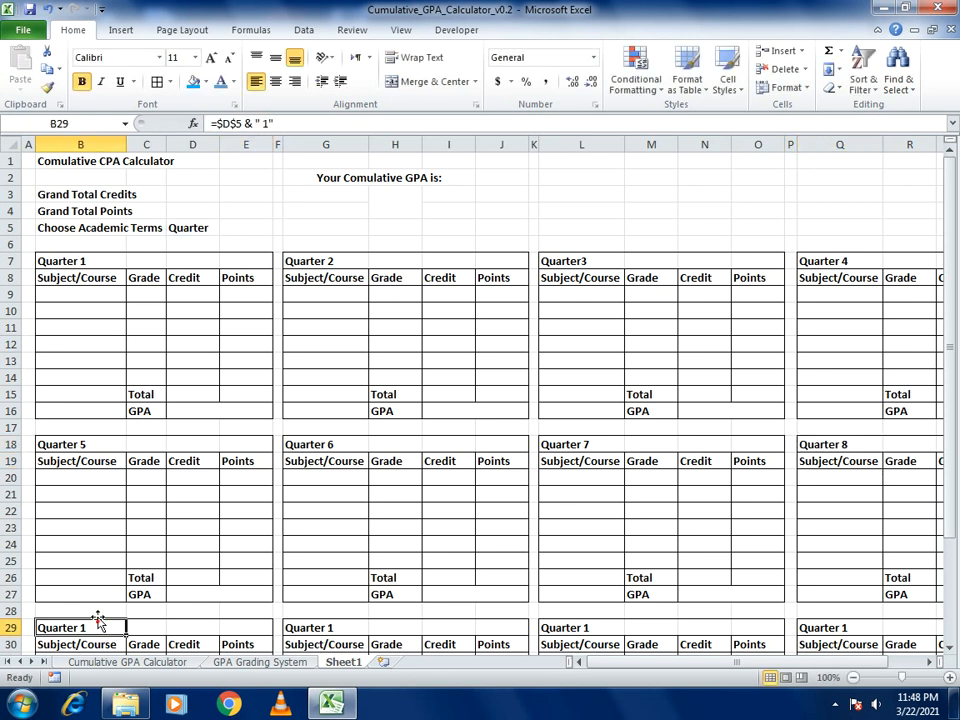
{"action": "left_click", "coordinate": [265, 121]}
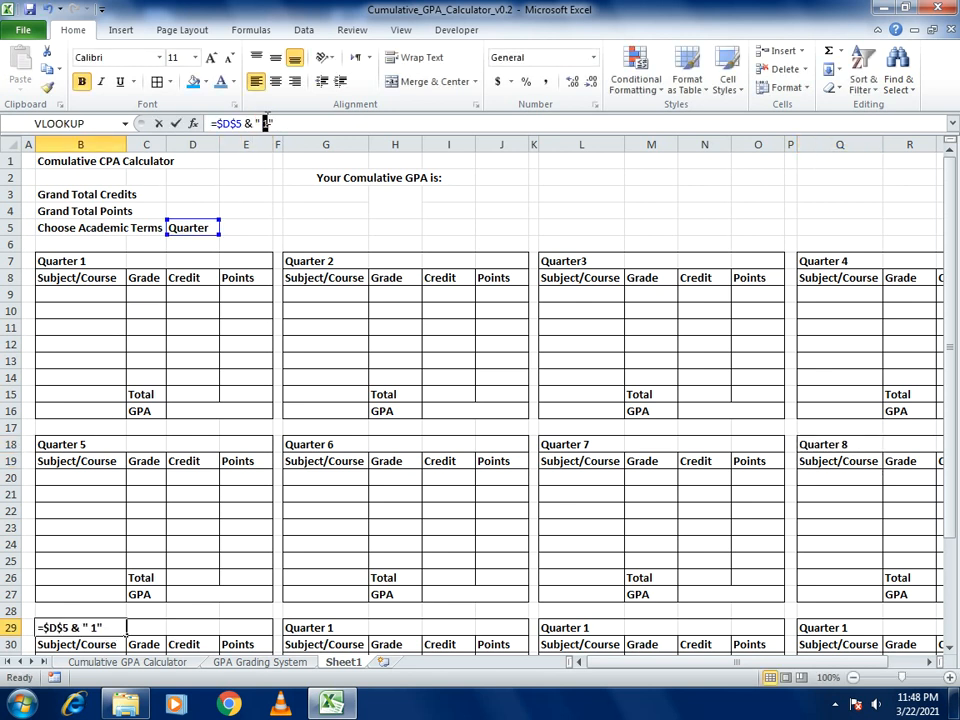
{"action": "type", "text": "9"}
{"action": "key", "text": "Return"}
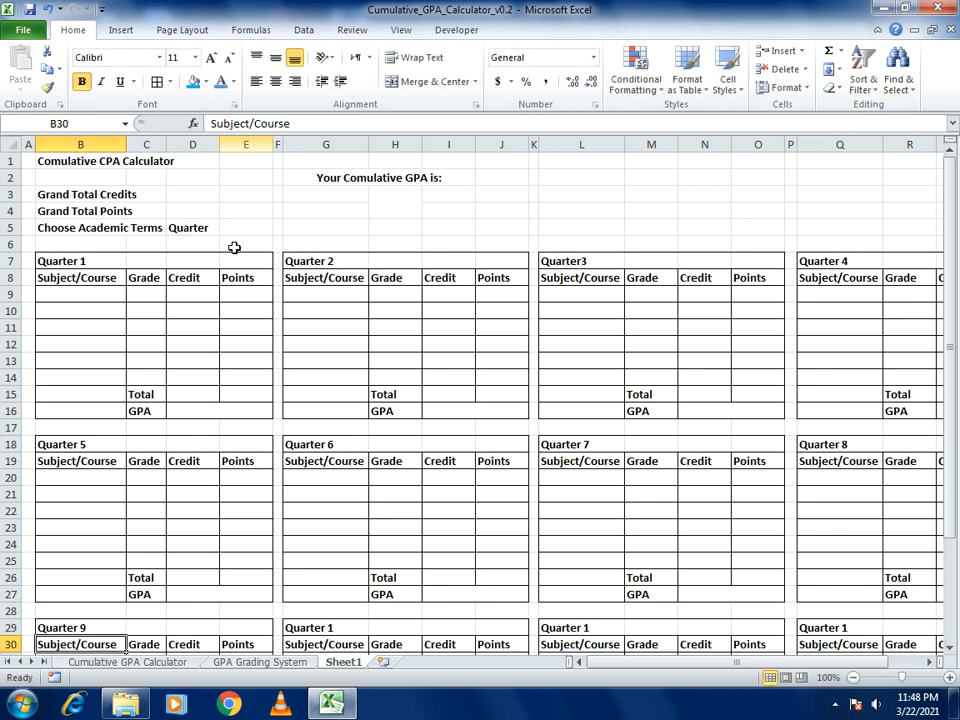
{"action": "left_click", "coordinate": [328, 626]}
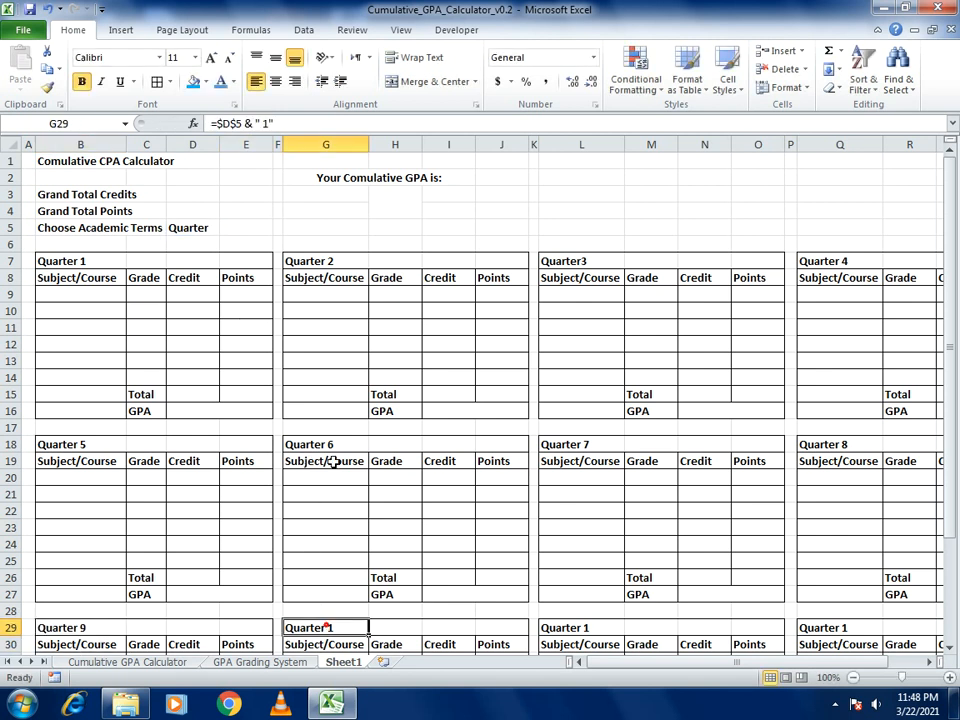
{"action": "left_click", "coordinate": [264, 123]}
{"action": "type", "text": "0"}
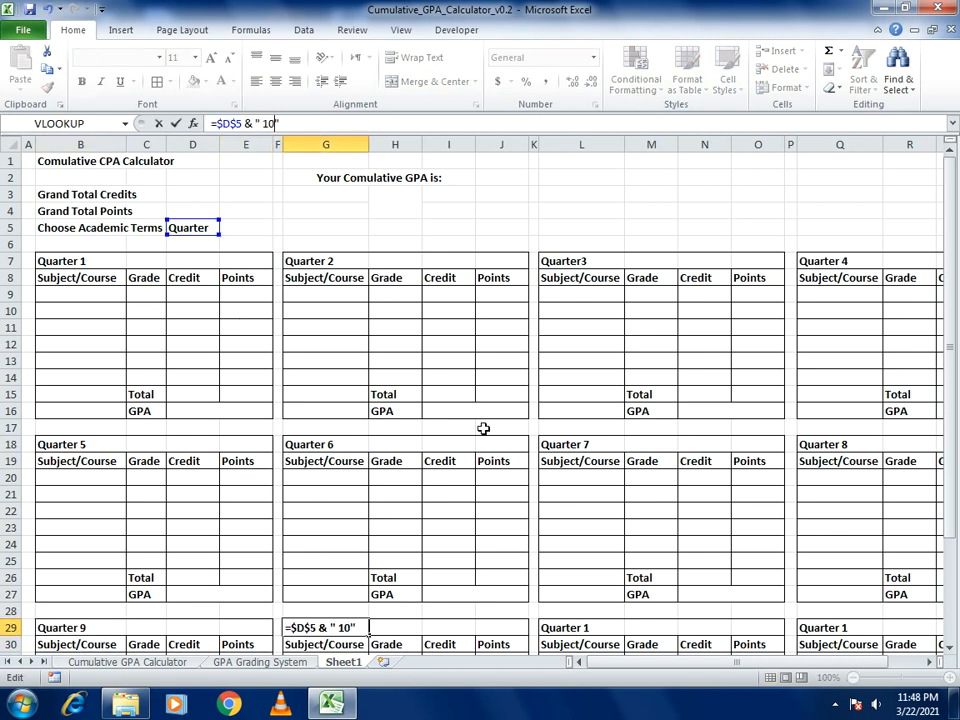
Change the term numbers in the row 29 title formulas to 11 in L29 and 12 in Q29.
{"action": "left_click", "coordinate": [580, 628]}
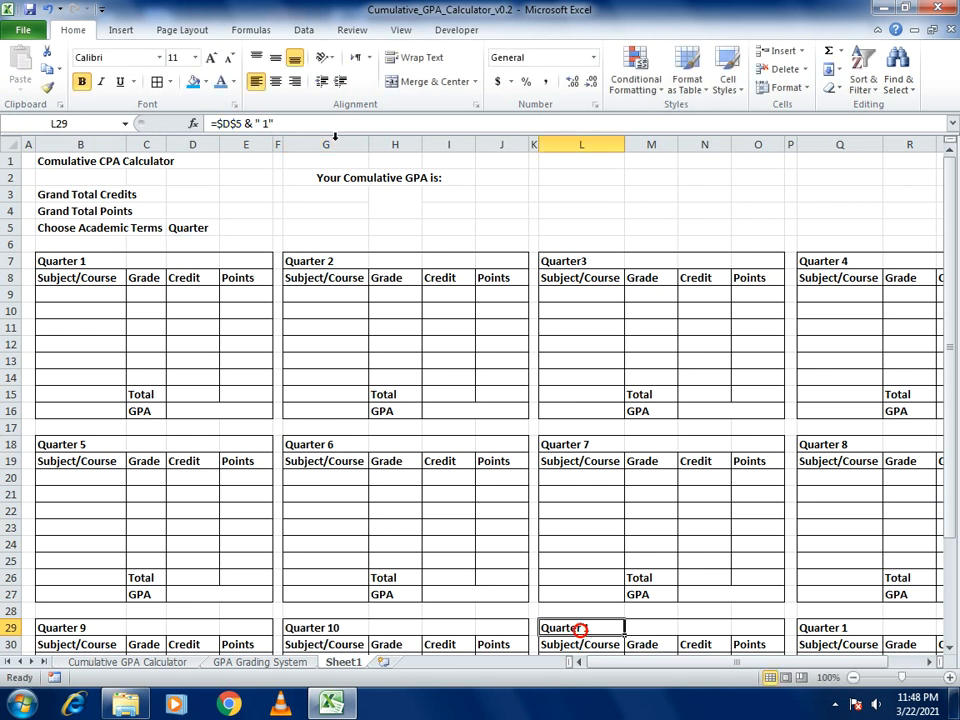
{"action": "left_click", "coordinate": [268, 122]}
{"action": "type", "text": "1"}
{"action": "left_click", "coordinate": [831, 630]}
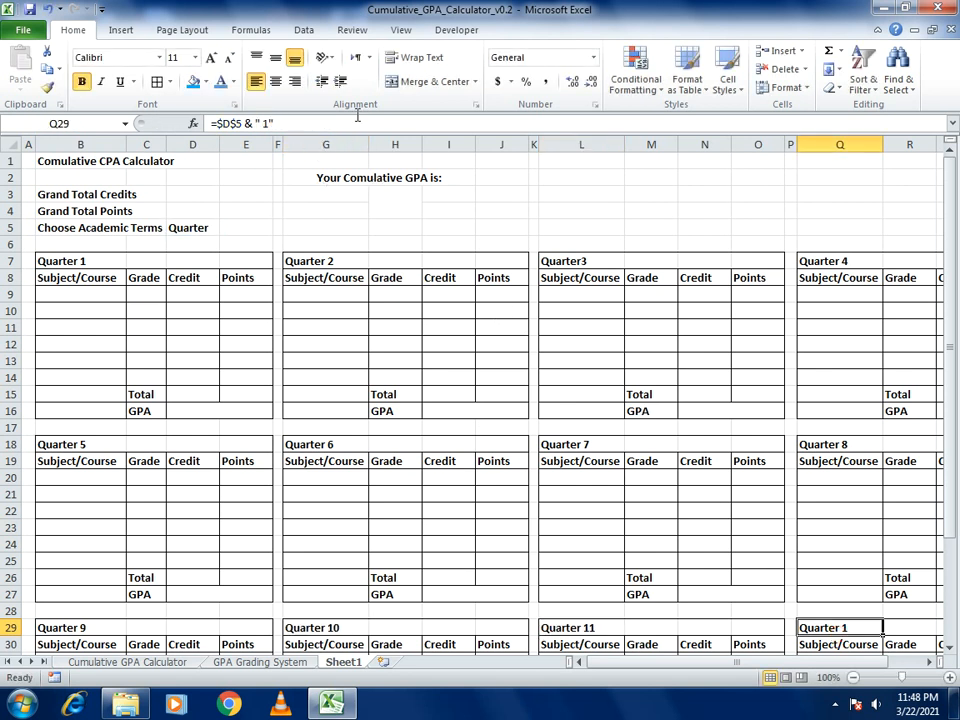
{"action": "left_click", "coordinate": [268, 122]}
{"action": "type", "text": "2"}
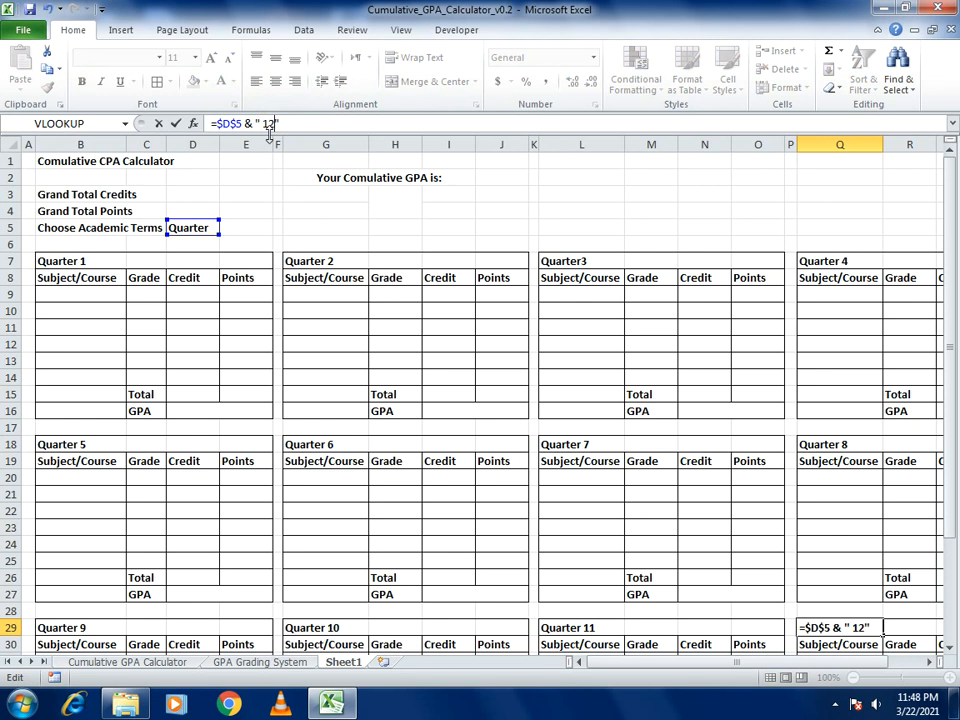
{"action": "key", "text": "Return"}
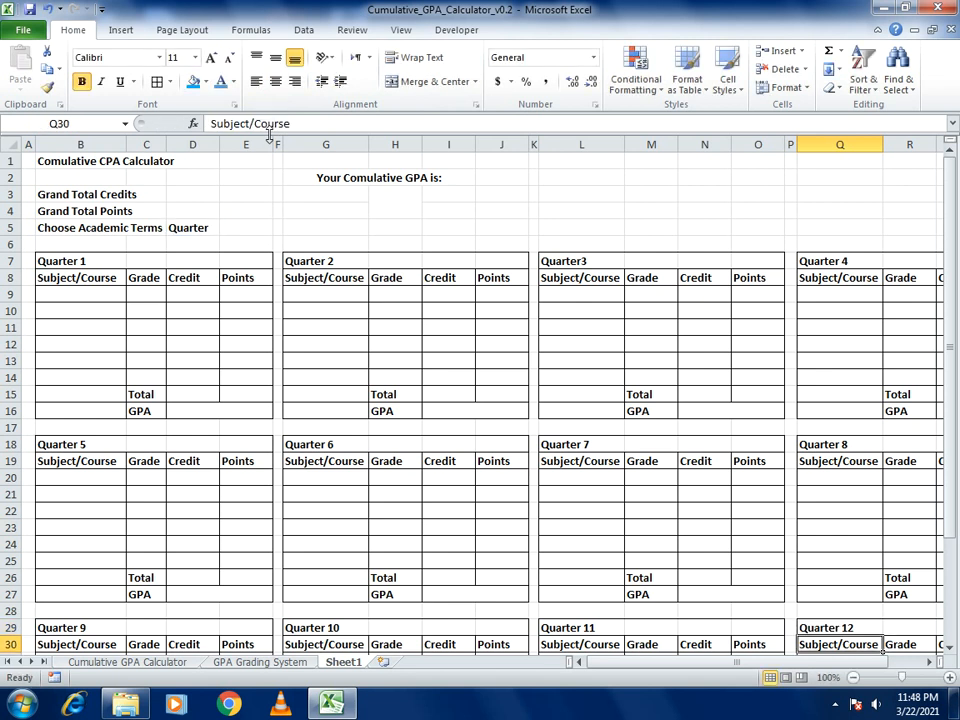
{"action": "left_click", "coordinate": [835, 704]}
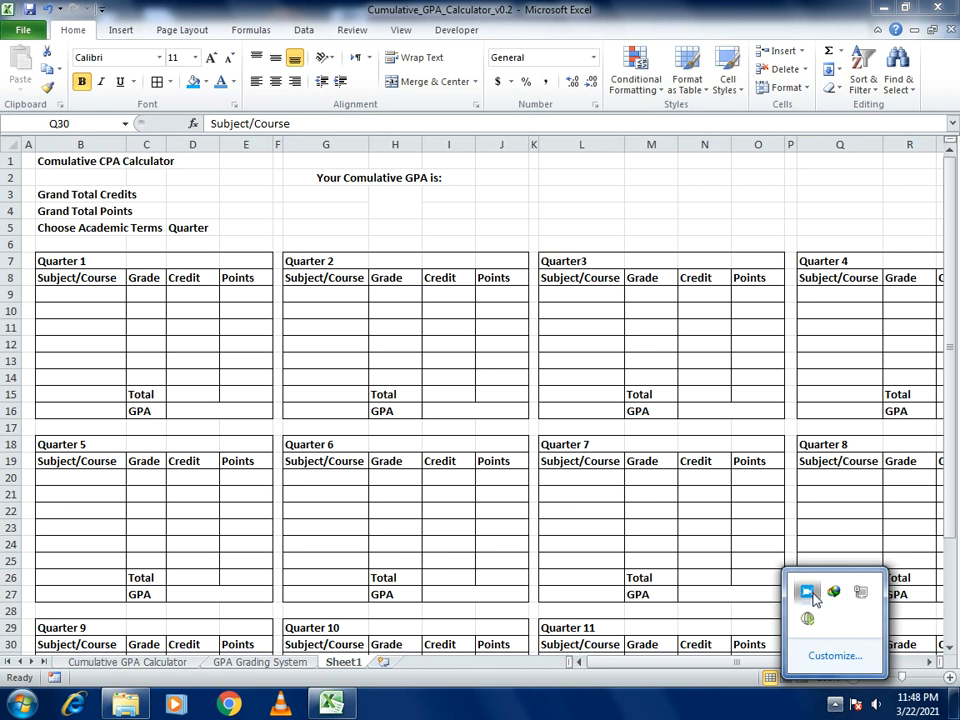
{"action": "left_click", "coordinate": [814, 598]}
{"action": "left_click", "coordinate": [428, 466]}
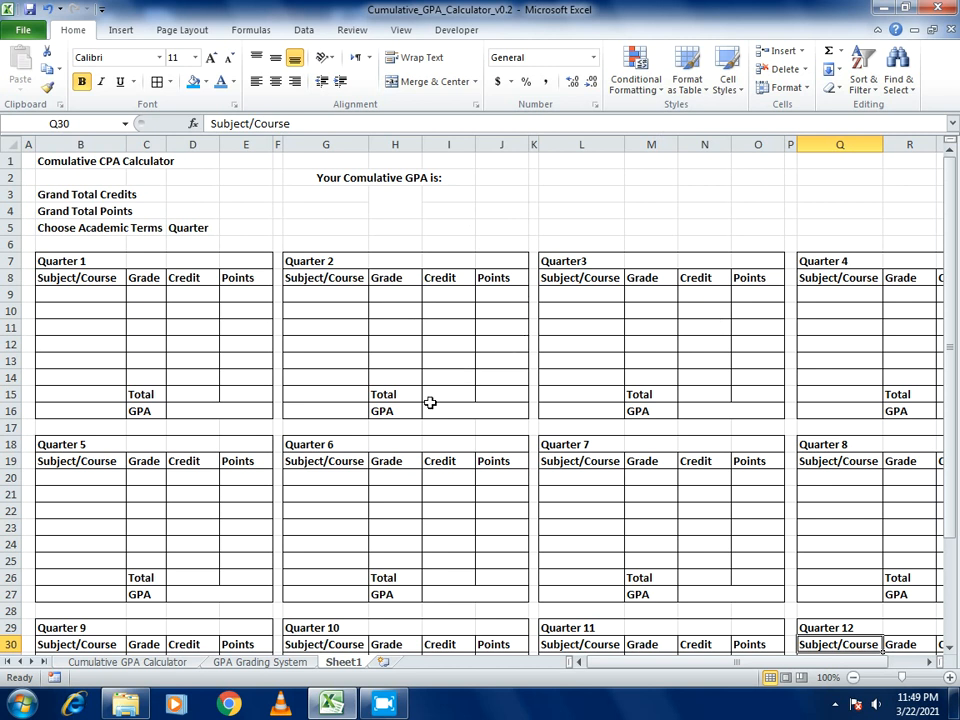
Test the term table titles by switching the academic term in D5 to Semester and back to Quarter.
{"action": "left_click", "coordinate": [257, 227]}
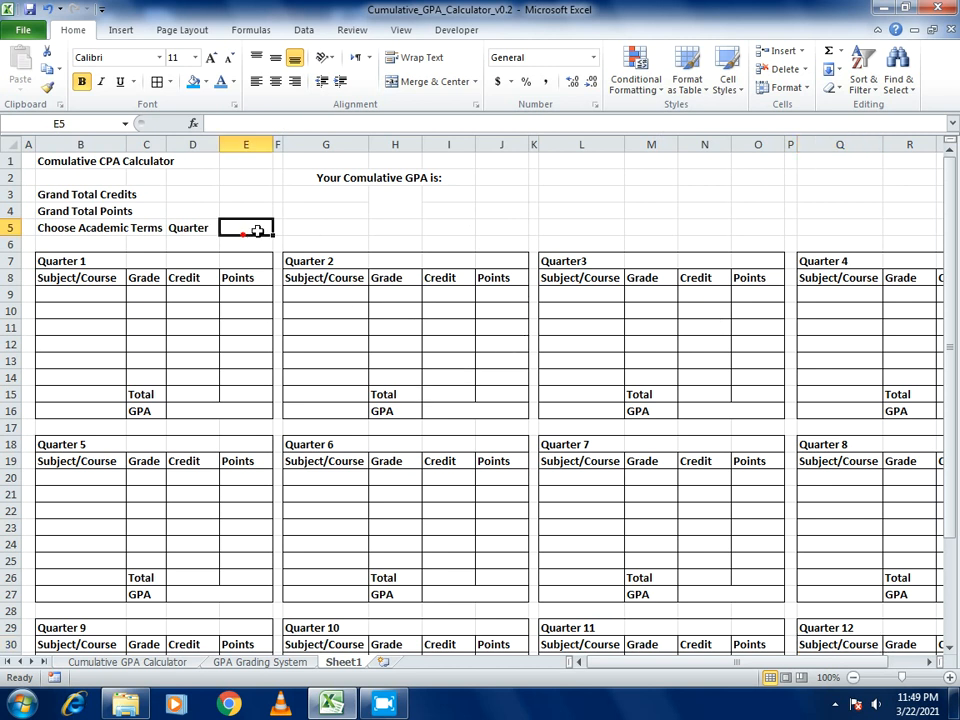
{"action": "left_click", "coordinate": [186, 227]}
{"action": "left_click", "coordinate": [226, 229]}
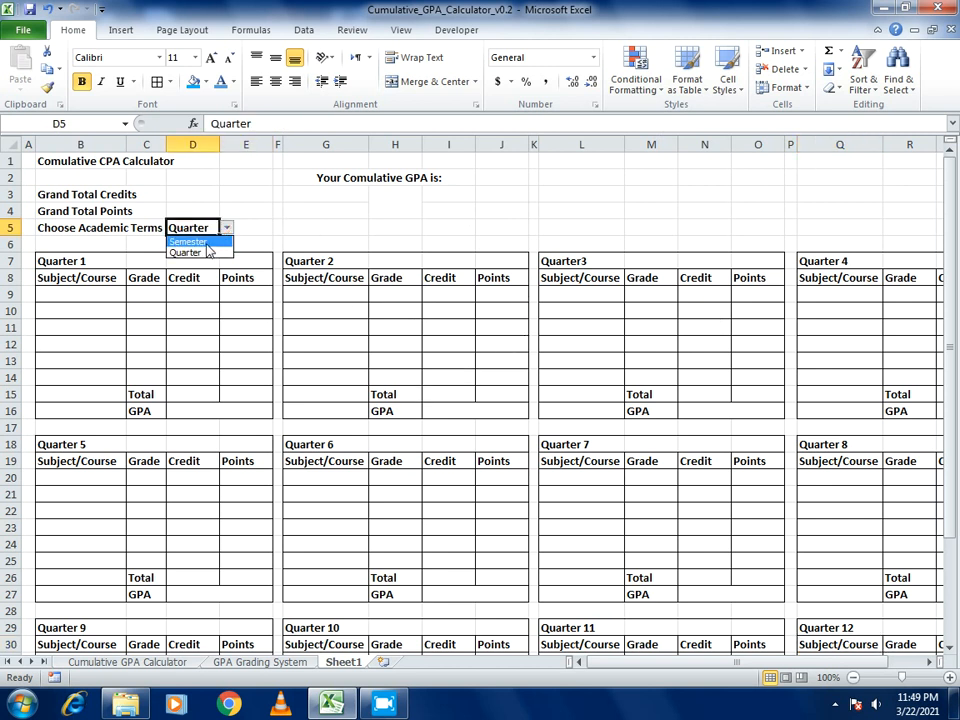
{"action": "left_click", "coordinate": [204, 242]}
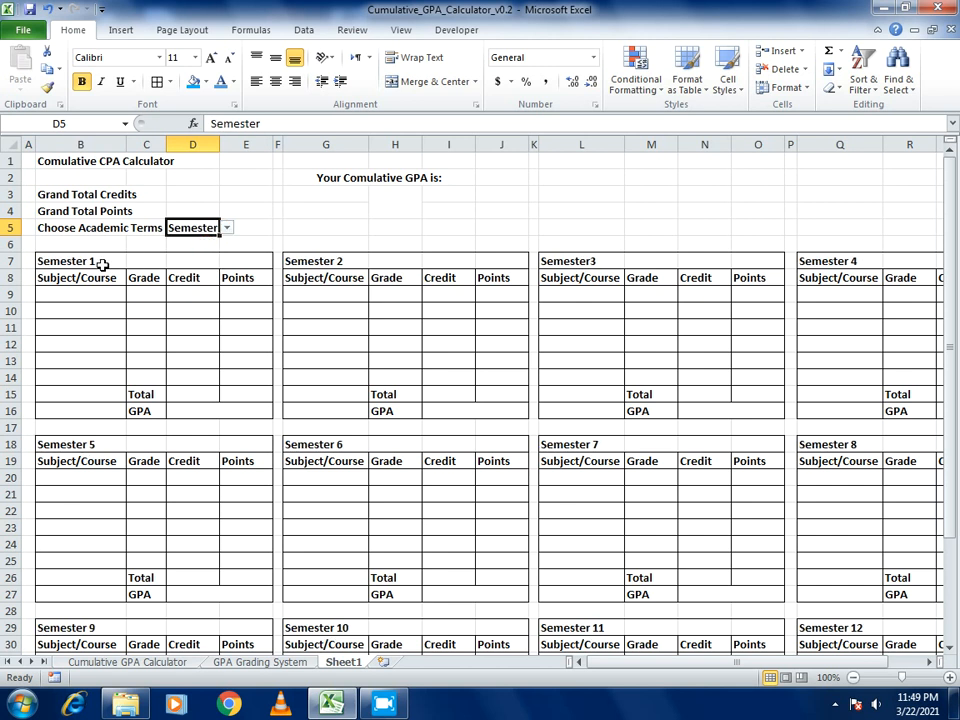
{"action": "left_click", "coordinate": [228, 231]}
{"action": "left_click", "coordinate": [204, 253]}
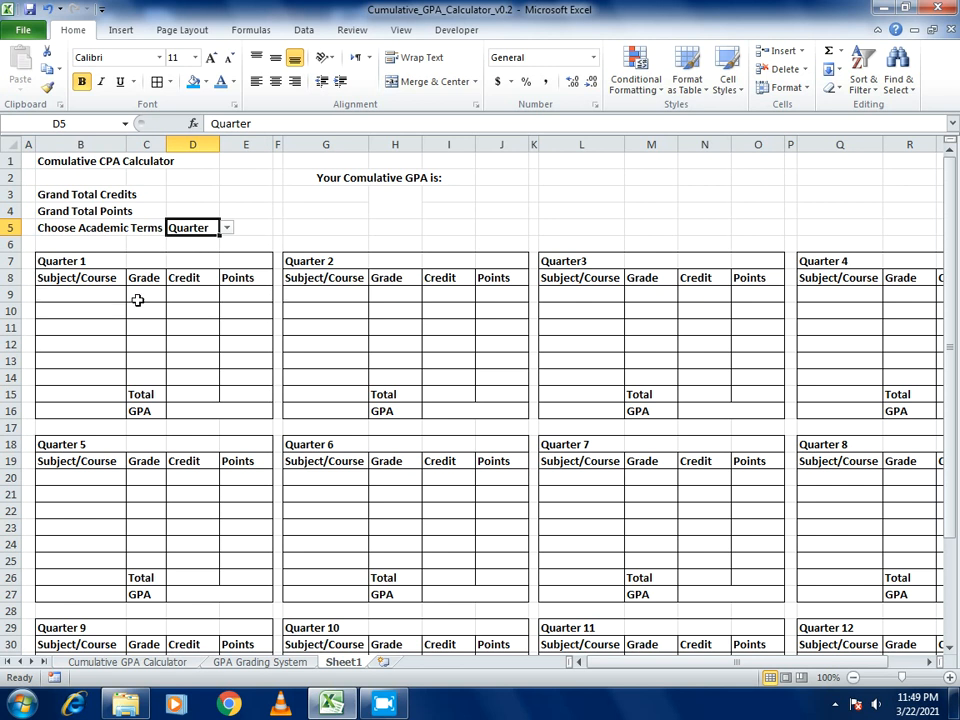
{"action": "left_click", "coordinate": [470, 277]}
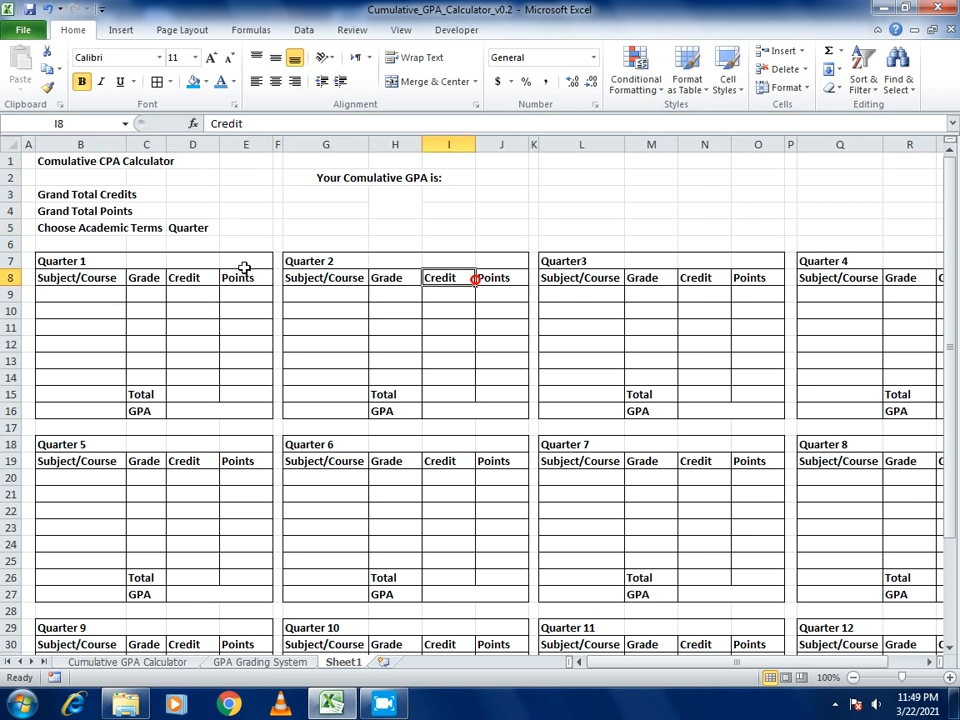
Total the Quarter 1 credits in D15 with =SUM(D9:D14) and fill the formula across to the Points total in E15.
{"action": "left_click", "coordinate": [188, 393]}
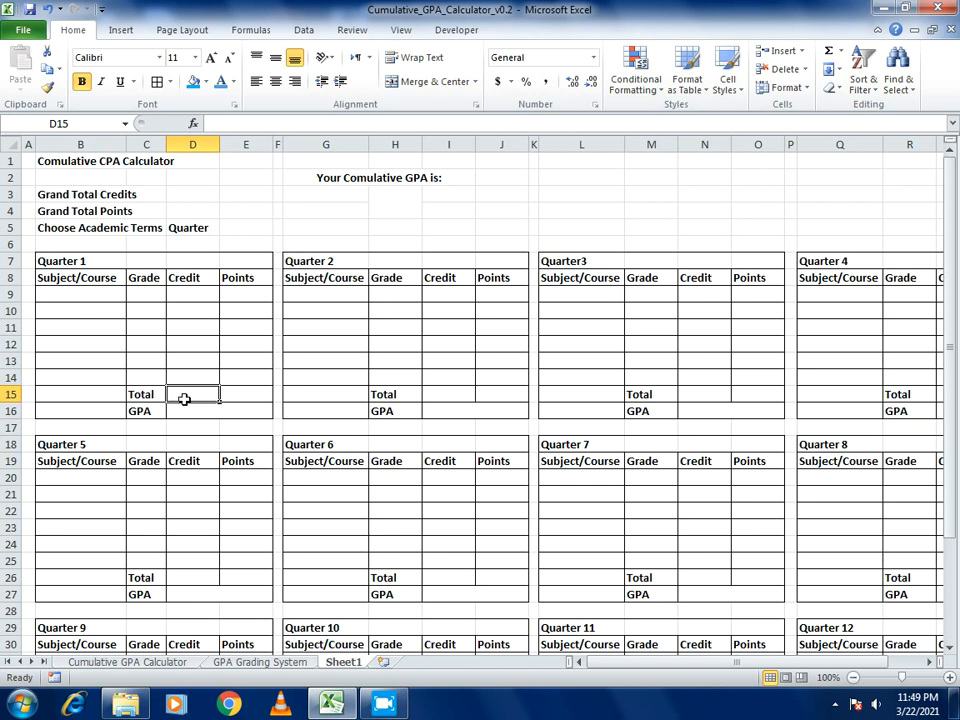
{"action": "type", "text": "="}
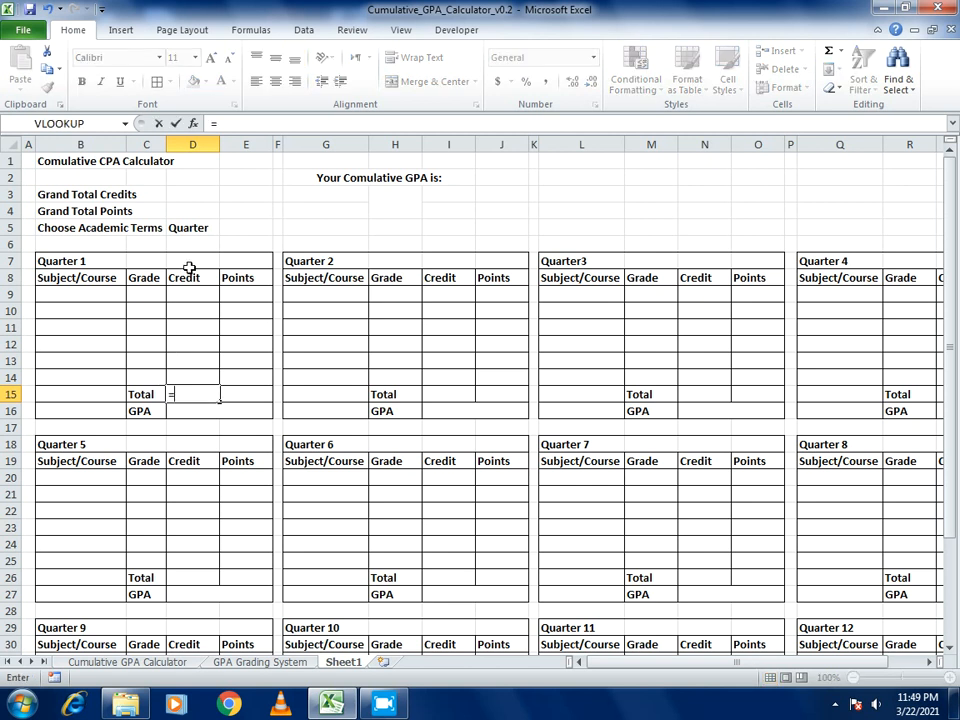
{"action": "type", "text": "sum("}
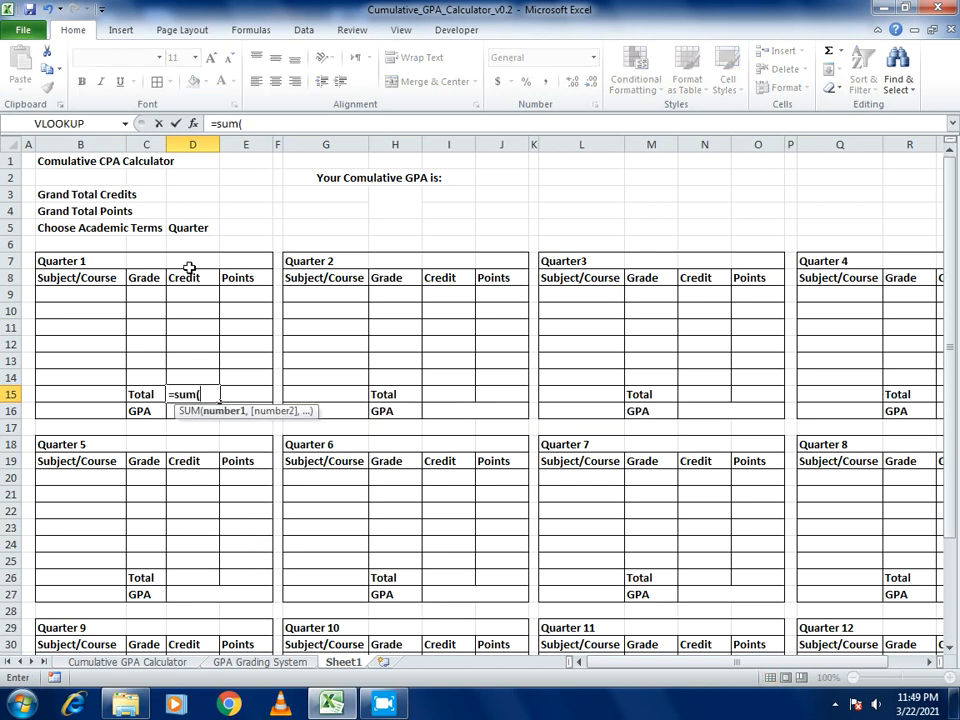
{"action": "left_click_drag", "start_coordinate": [182, 289], "coordinate": [187, 378]}
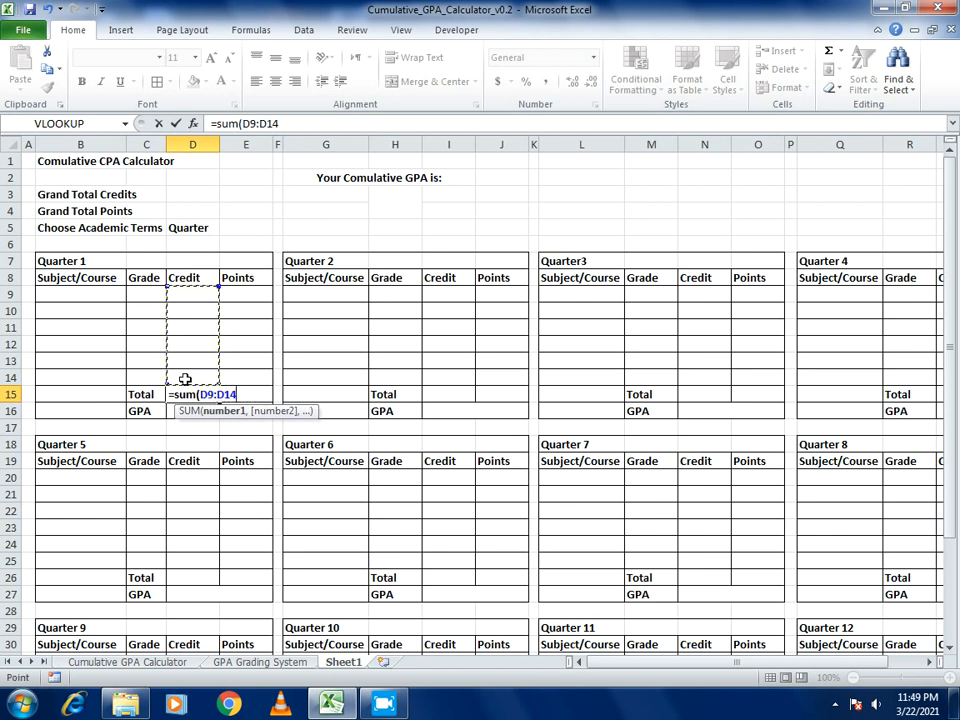
{"action": "key", "text": "Return"}
{"action": "key", "text": "Up"}
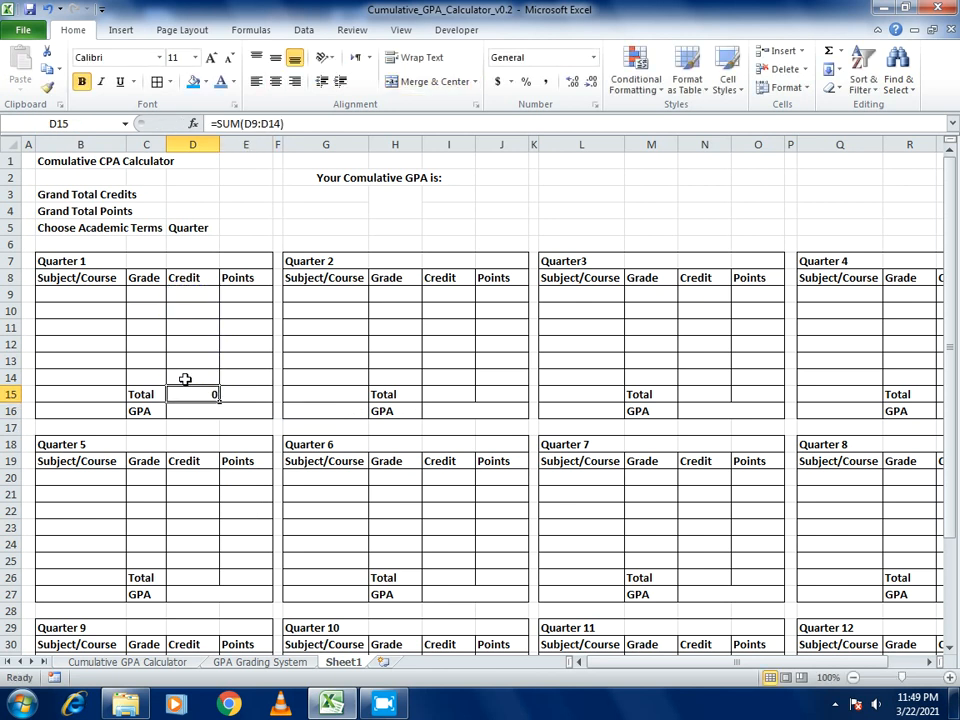
{"action": "left_click_drag", "start_coordinate": [218, 404], "coordinate": [272, 403]}
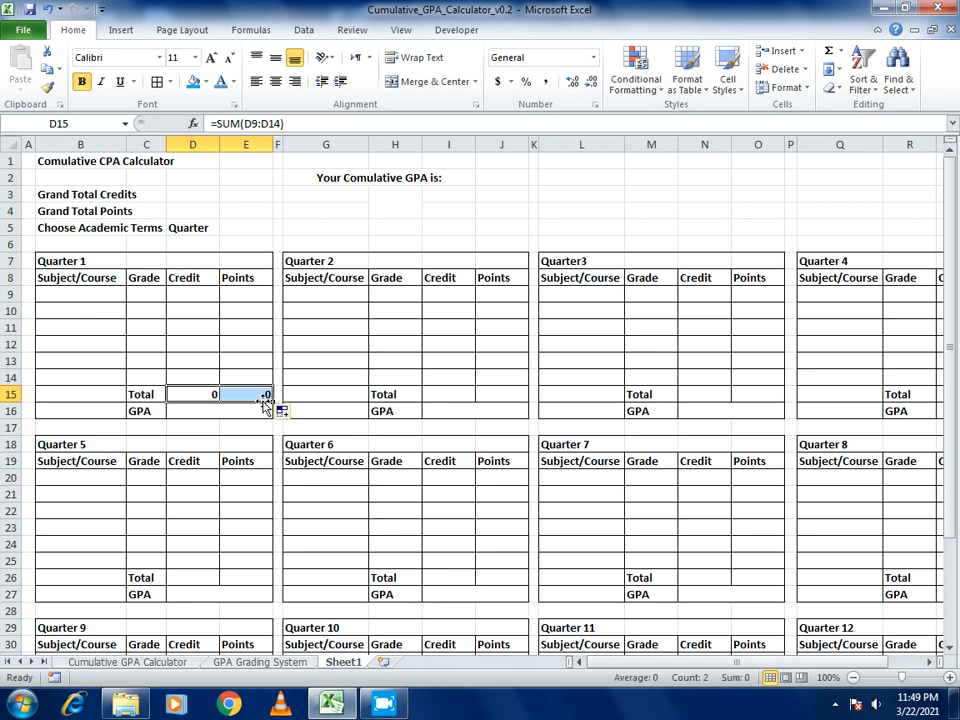
Copy the Quarter 1 Credit and Points total formulas in D15:E15.
{"action": "left_click", "coordinate": [186, 394]}
{"action": "key", "text": "ctrl+c"}
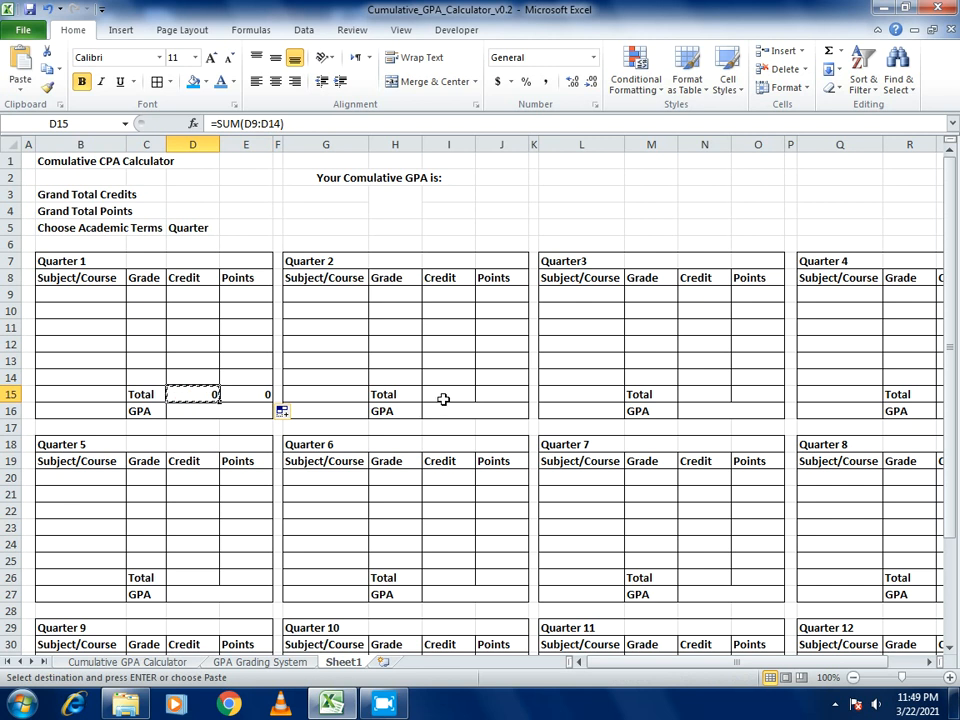
{"action": "left_click", "coordinate": [443, 399]}
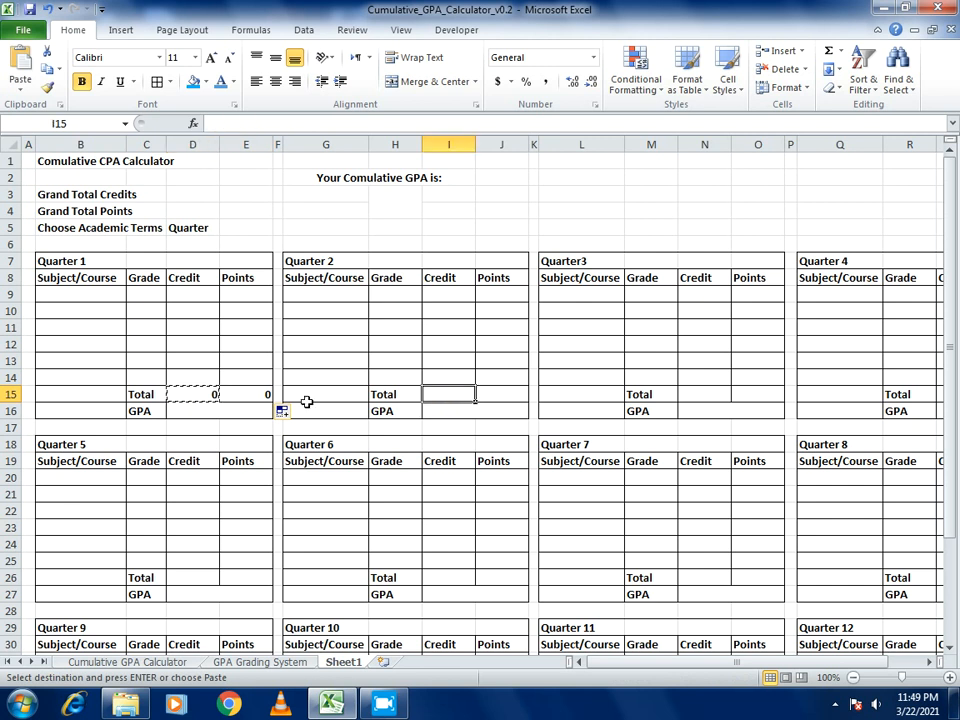
{"action": "left_click_drag", "start_coordinate": [198, 396], "coordinate": [241, 397]}
{"action": "key", "text": "ctrl+c"}
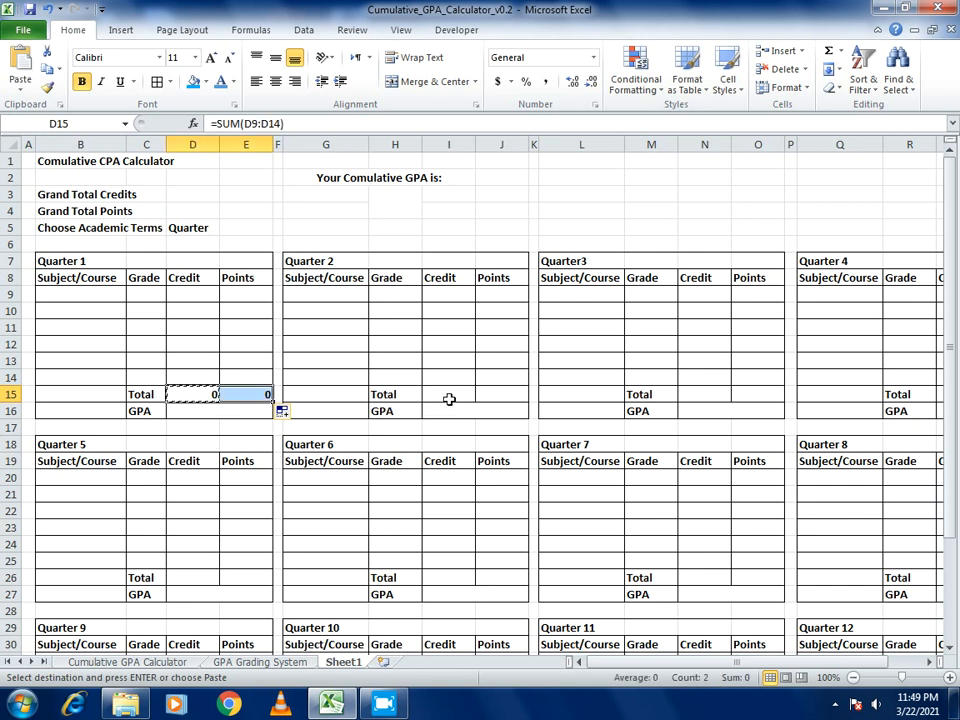
{"action": "left_click_drag", "start_coordinate": [449, 399], "coordinate": [486, 390]}
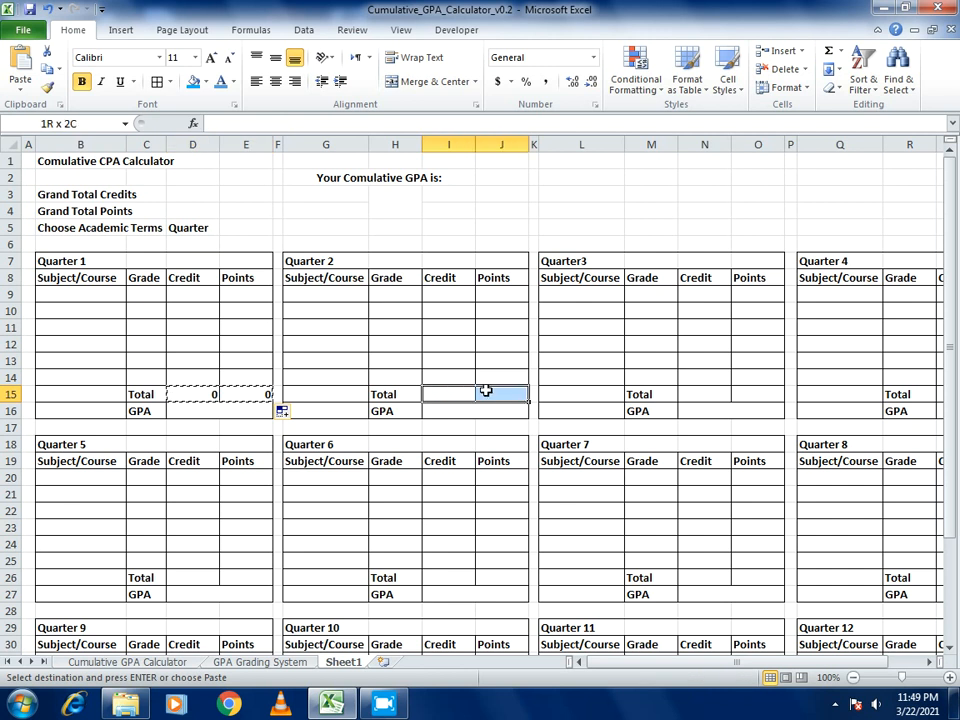
{"action": "left_click_drag", "start_coordinate": [693, 393], "coordinate": [760, 392]}
{"action": "left_click_drag", "start_coordinate": [944, 394], "coordinate": [808, 393]}
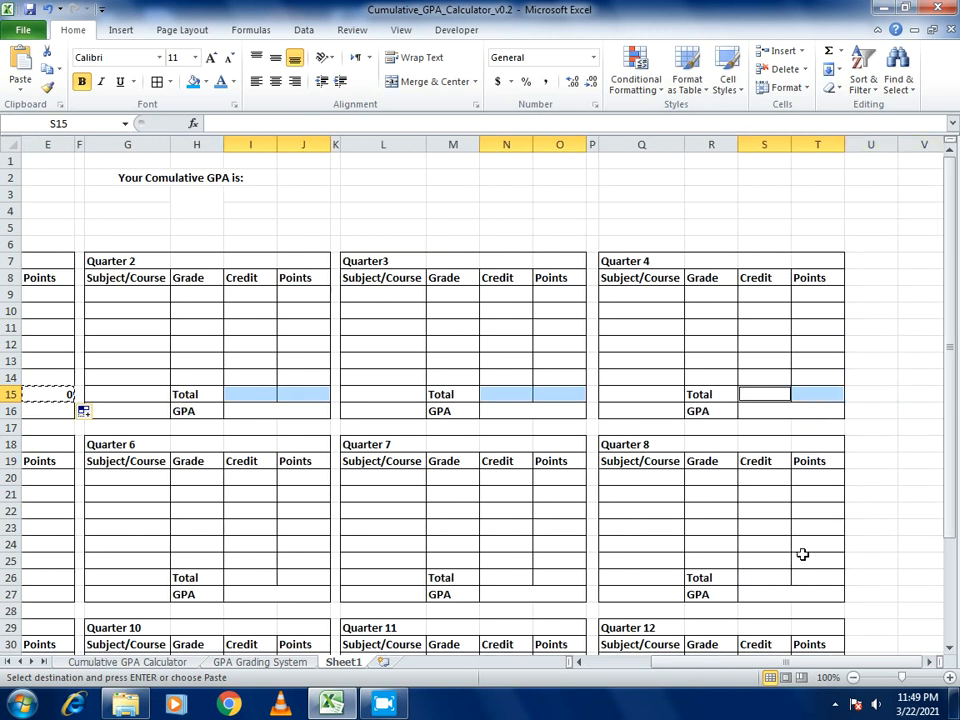
{"action": "left_click_drag", "start_coordinate": [761, 576], "coordinate": [792, 576]}
{"action": "left_click_drag", "start_coordinate": [489, 574], "coordinate": [540, 575]}
{"action": "mouse_move", "coordinate": [266, 577]}
{"action": "left_mouse_down"}
{"action": "mouse_move", "coordinate": [319, 578]}
{"action": "mouse_move", "coordinate": [266, 577]}
{"action": "left_mouse_up"}
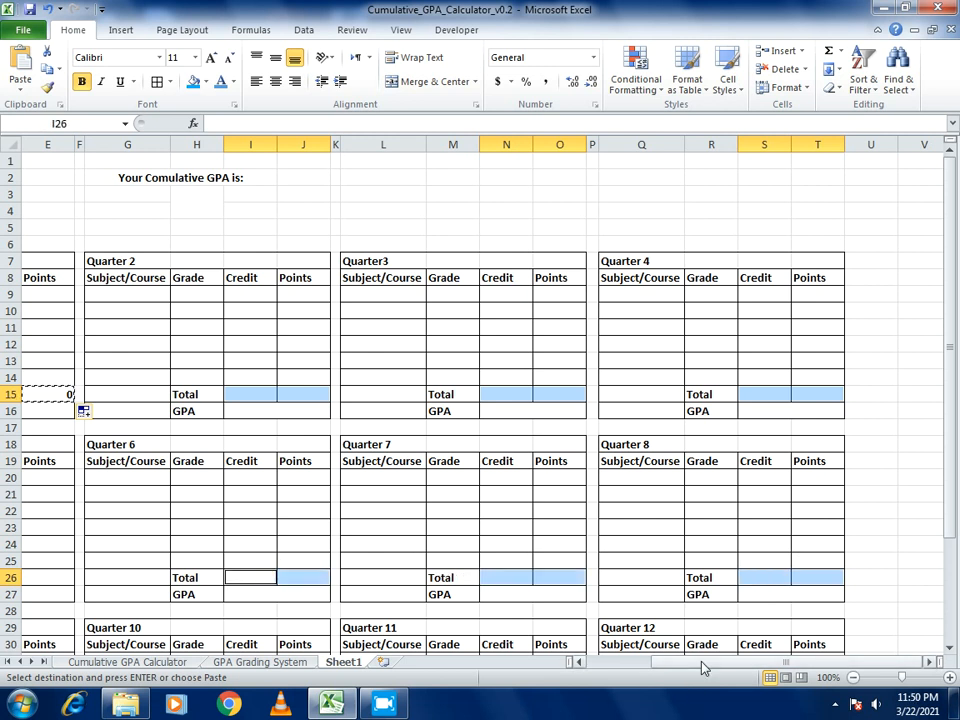
{"action": "scroll", "coordinate": [334, 594], "scroll_direction": "left", "scroll_amount": 2}
{"action": "left_click_drag", "start_coordinate": [192, 582], "coordinate": [240, 578]}
{"action": "left_click_drag", "start_coordinate": [951, 378], "coordinate": [951, 390]}
{"action": "left_click", "coordinate": [949, 471]}
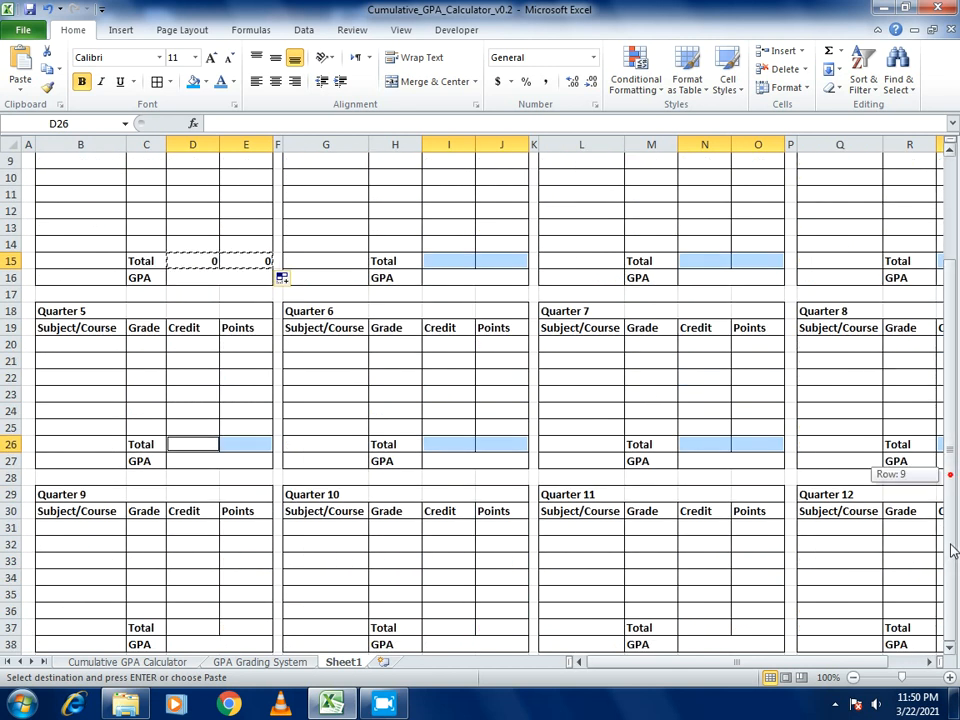
{"action": "left_click_drag", "start_coordinate": [700, 631], "coordinate": [743, 628]}
{"action": "left_click", "coordinate": [710, 641]}
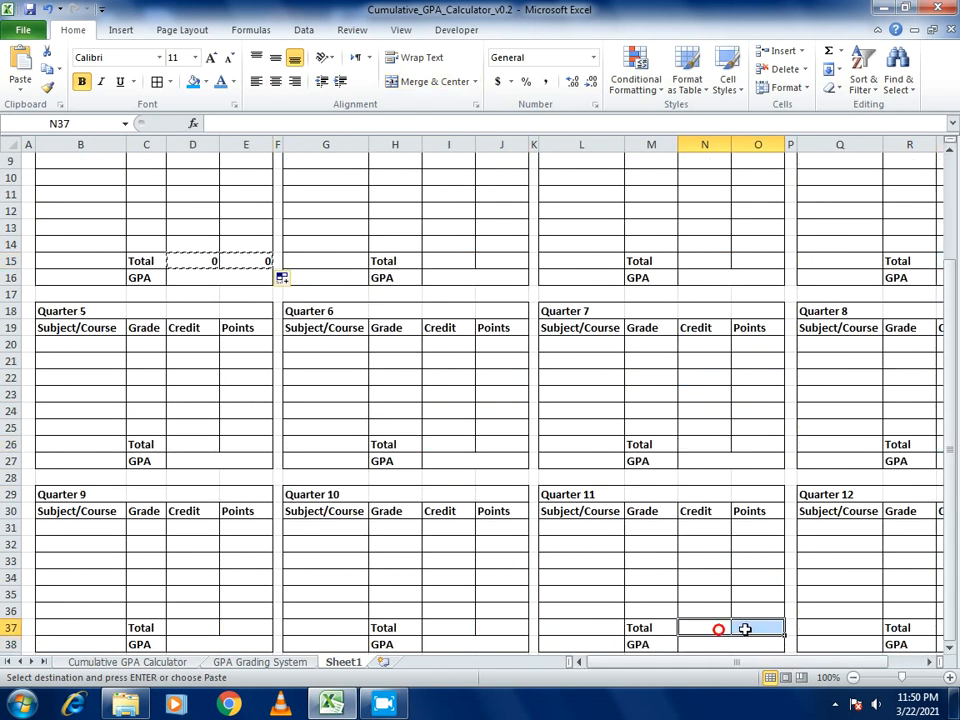
{"action": "left_click", "coordinate": [726, 646]}
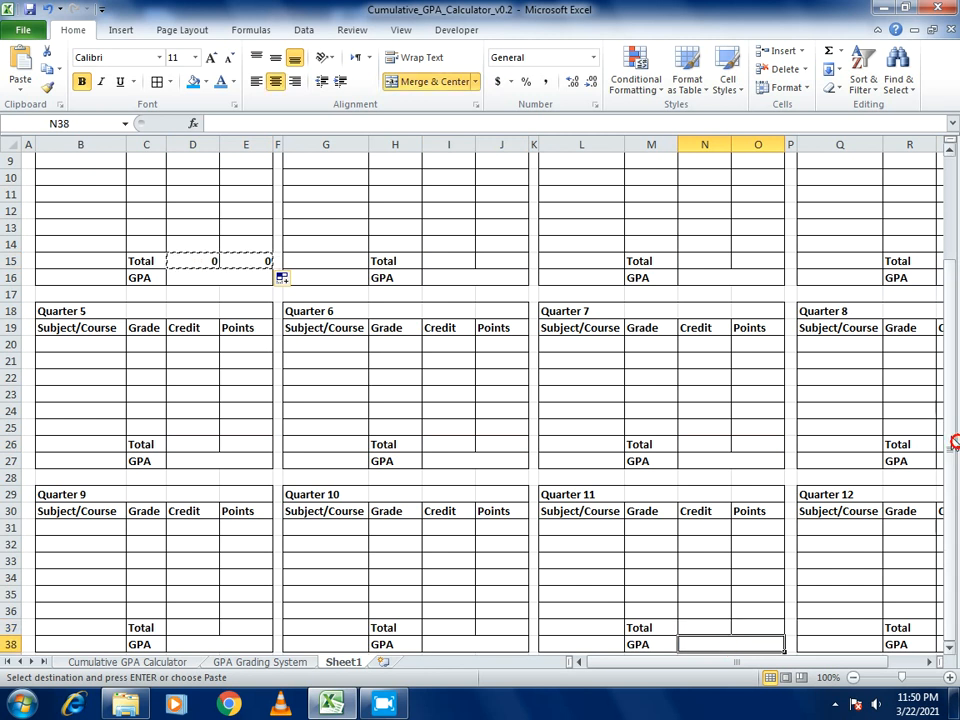
Paste the copied total formulas into the Credit and Points total cells of all twelve term tables in rows 15, 26 and 37.
{"action": "left_click_drag", "start_coordinate": [951, 443], "coordinate": [951, 350]}
{"action": "left_click_drag", "start_coordinate": [191, 394], "coordinate": [255, 394]}
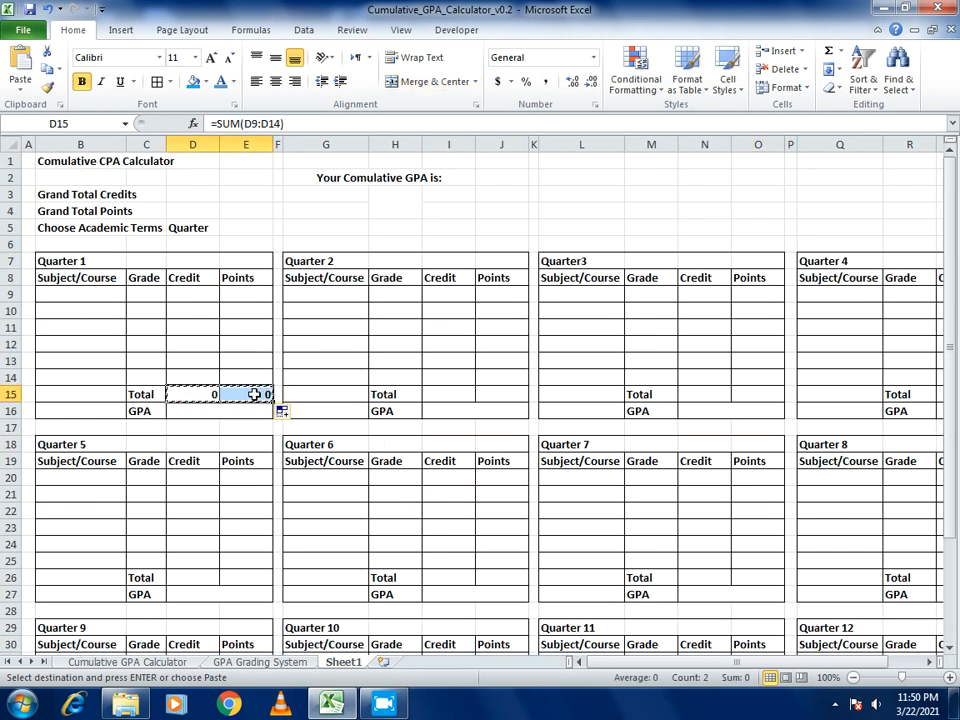
{"action": "left_click_drag", "start_coordinate": [456, 394], "coordinate": [505, 395]}
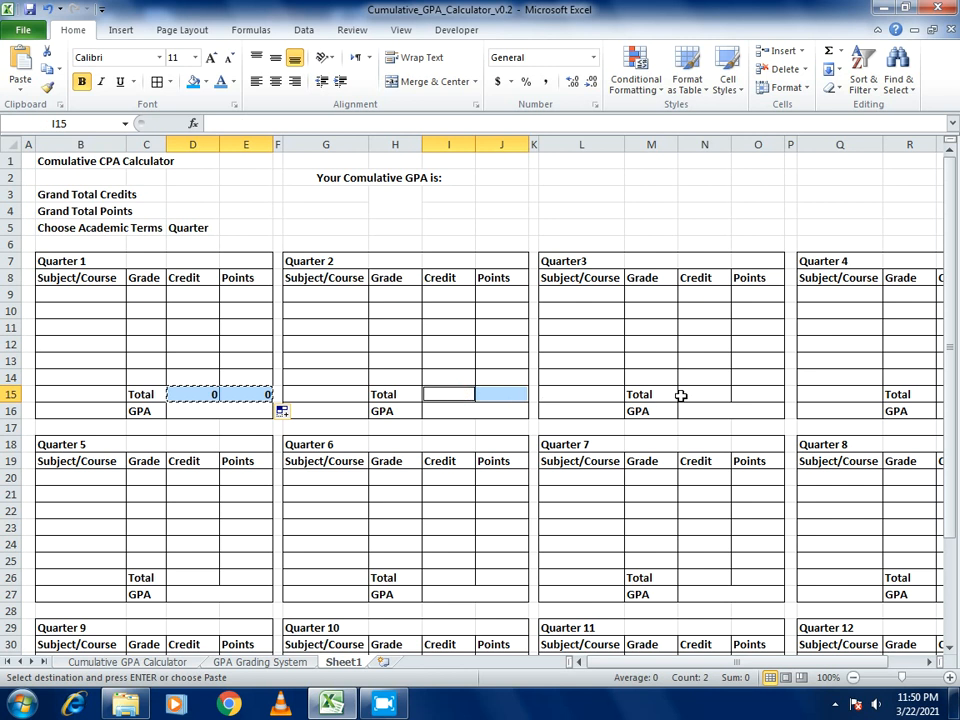
{"action": "left_click", "coordinate": [698, 395], "text": "ctrl"}
{"action": "left_click_drag", "start_coordinate": [698, 395], "coordinate": [750, 395]}
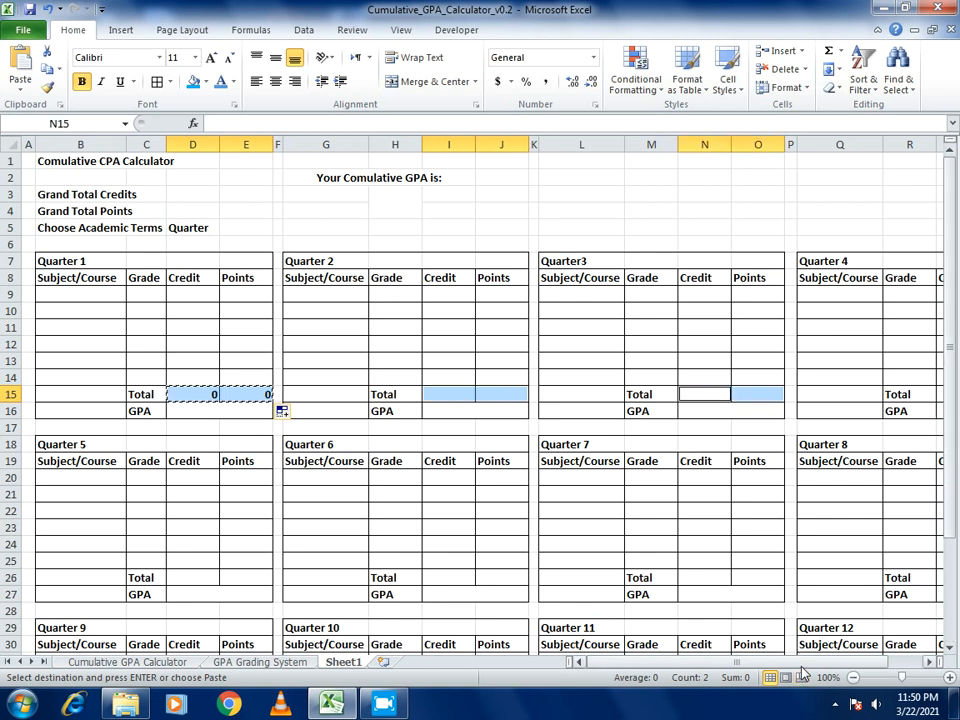
{"action": "left_click_drag", "start_coordinate": [800, 666], "coordinate": [845, 672]}
{"action": "left_click_drag", "start_coordinate": [842, 396], "coordinate": [895, 397]}
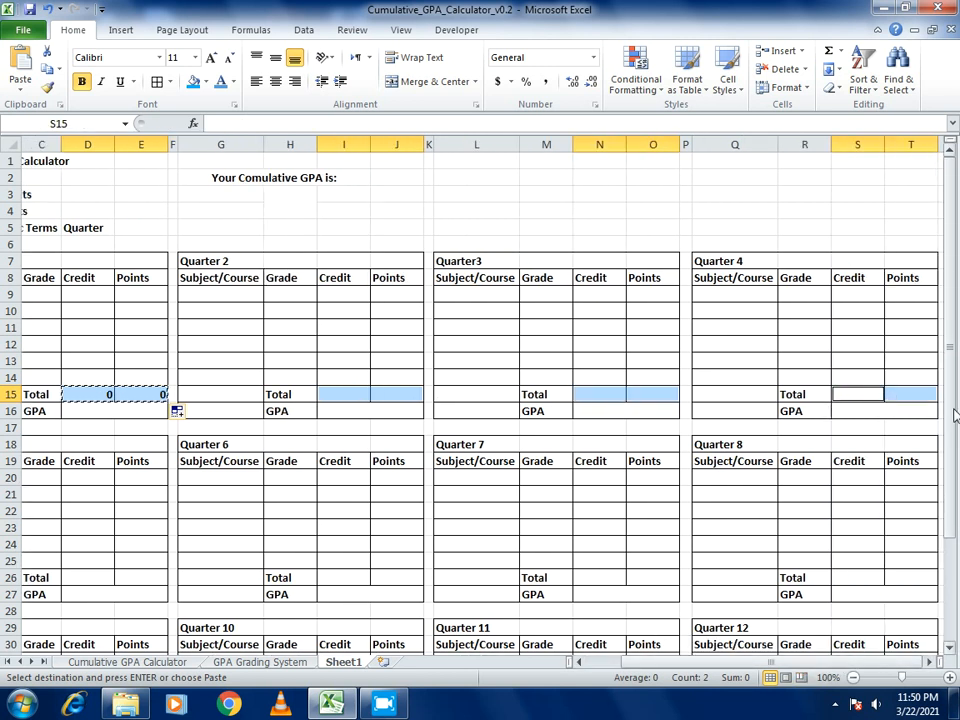
{"action": "left_click_drag", "start_coordinate": [953, 426], "coordinate": [952, 530]}
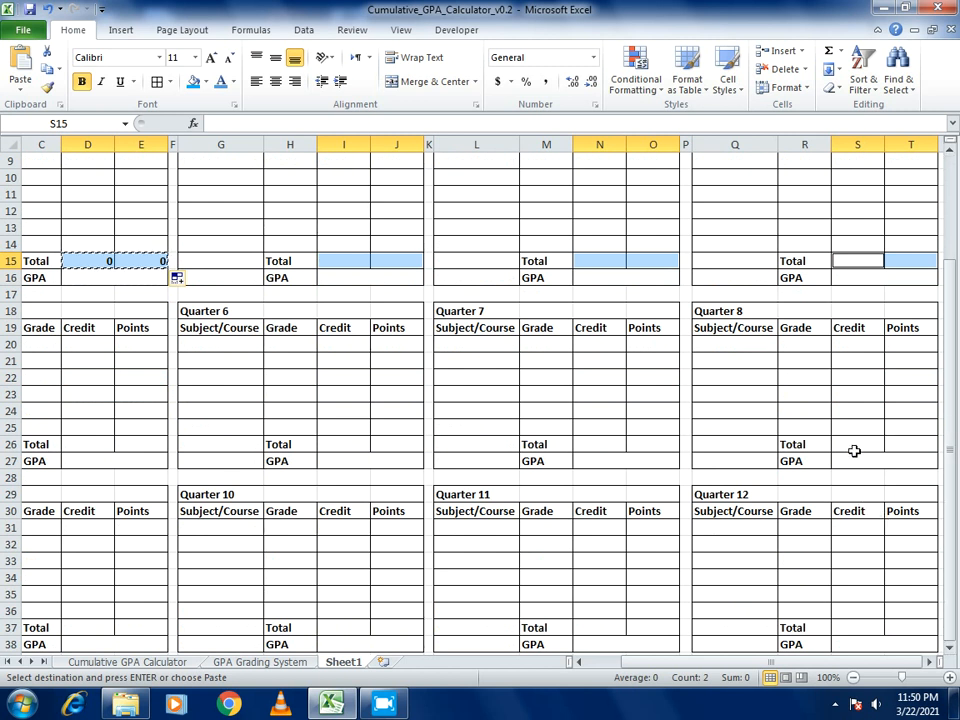
{"action": "left_click_drag", "start_coordinate": [857, 446], "coordinate": [891, 446]}
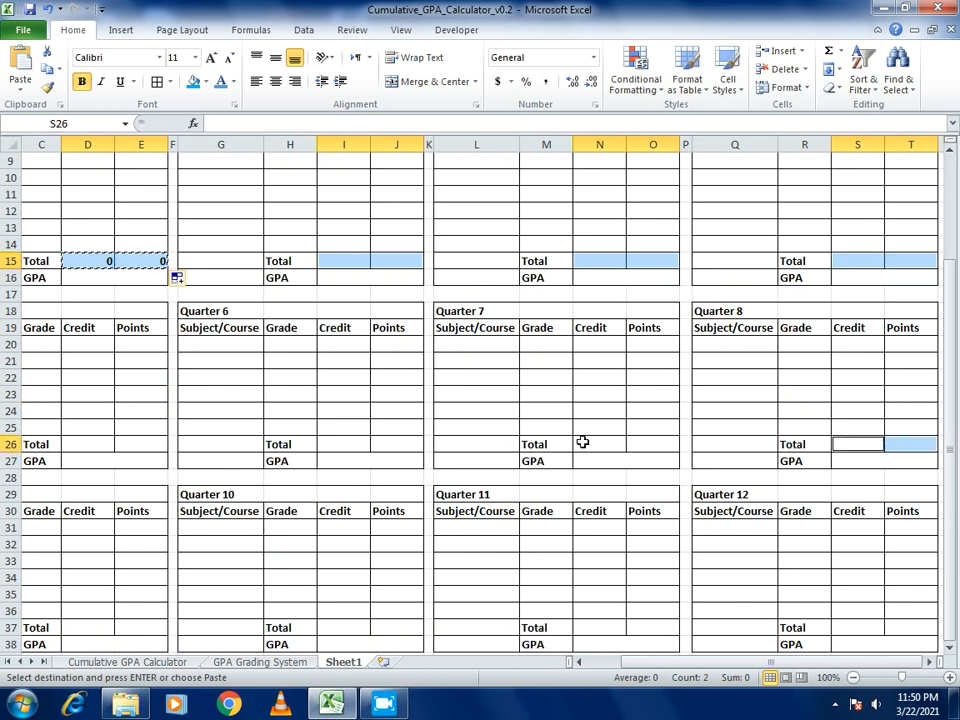
{"action": "left_click_drag", "start_coordinate": [584, 443], "coordinate": [645, 444]}
{"action": "left_click_drag", "start_coordinate": [356, 445], "coordinate": [380, 447]}
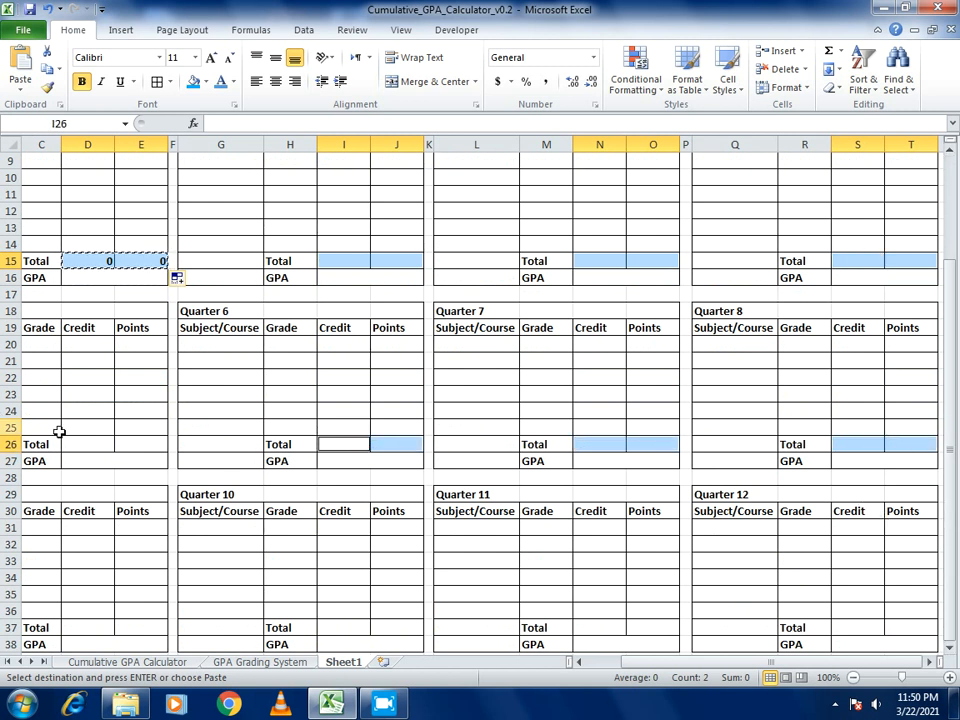
{"action": "left_click_drag", "start_coordinate": [83, 437], "coordinate": [152, 444]}
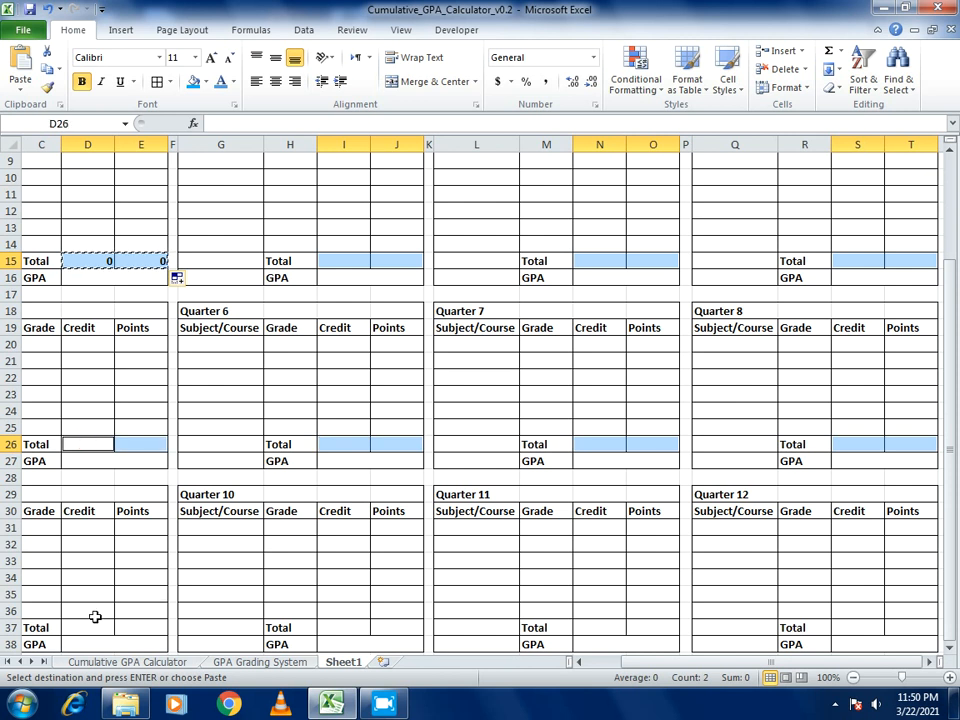
{"action": "left_click_drag", "start_coordinate": [94, 626], "coordinate": [150, 628]}
{"action": "left_click_drag", "start_coordinate": [332, 626], "coordinate": [390, 628]}
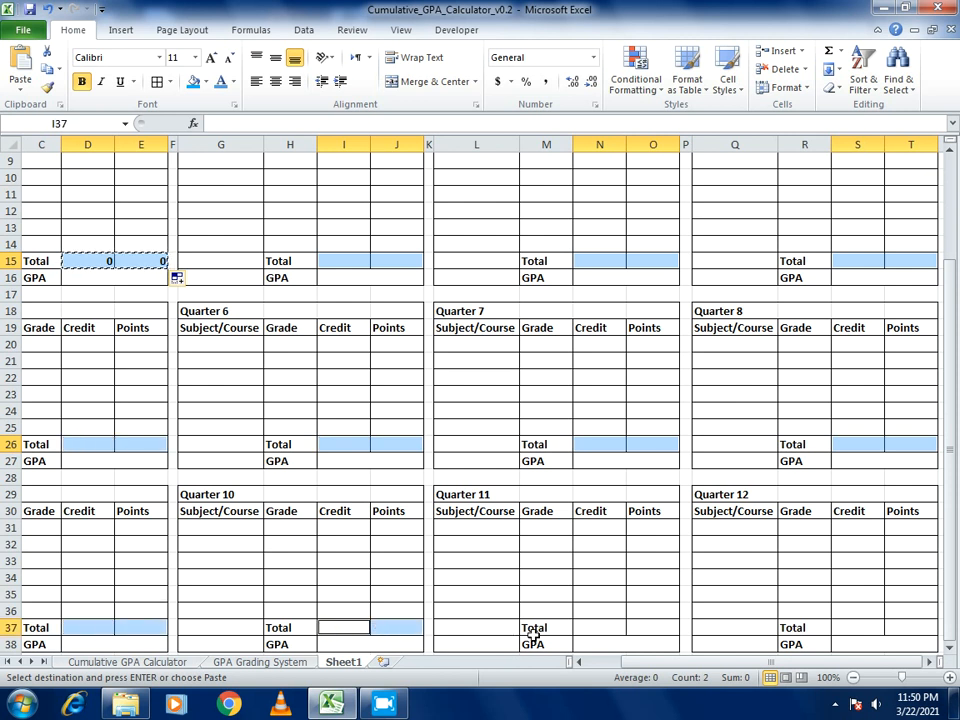
{"action": "left_click_drag", "start_coordinate": [580, 627], "coordinate": [623, 626]}
{"action": "left_click_drag", "start_coordinate": [855, 630], "coordinate": [896, 622]}
{"action": "key", "text": "Return"}
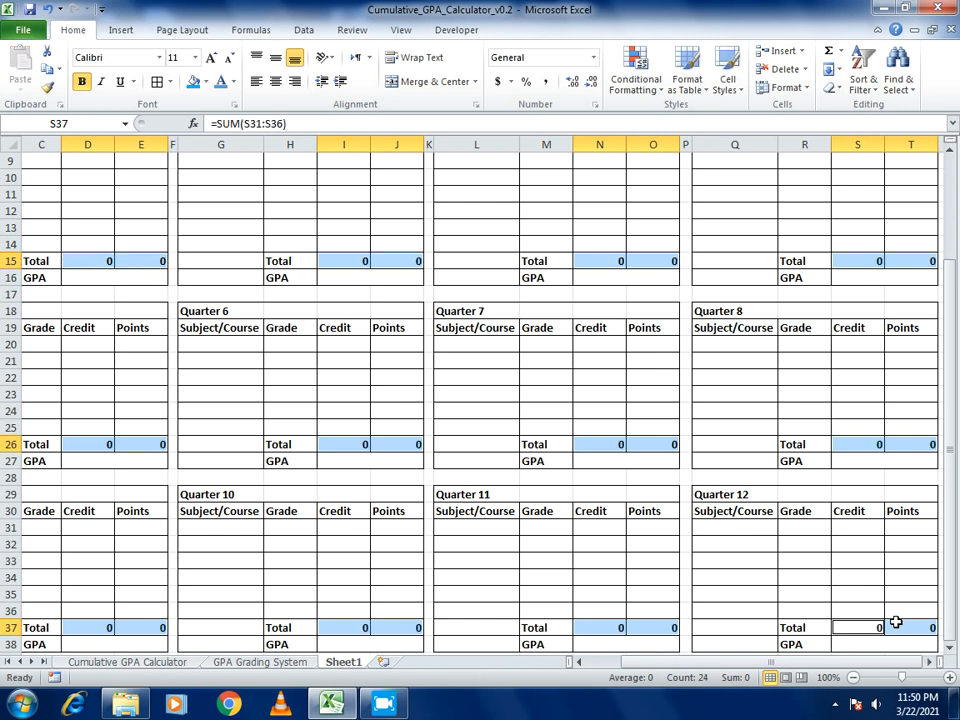
{"action": "scroll", "coordinate": [905, 535], "scroll_direction": "up", "scroll_amount": 2}
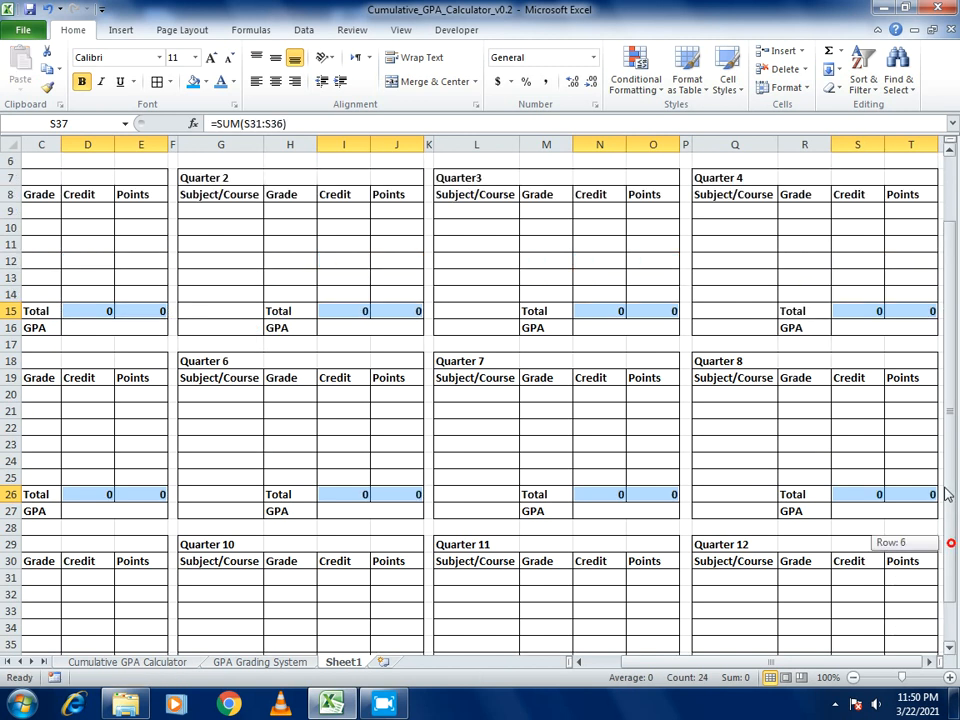
{"action": "left_click", "coordinate": [832, 677]}
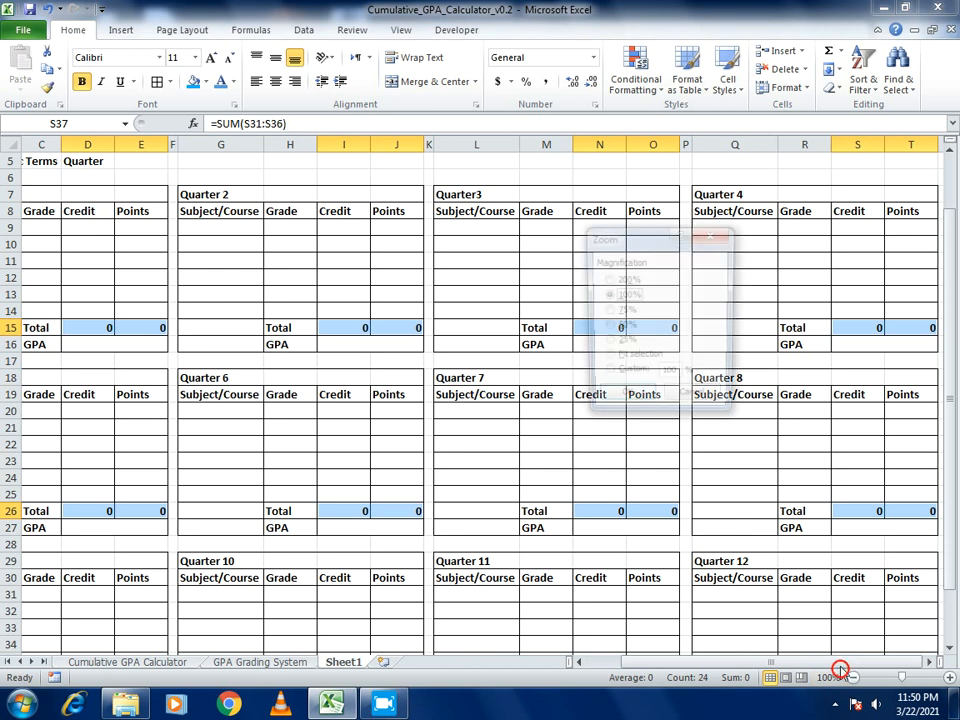
{"action": "left_click", "coordinate": [728, 237]}
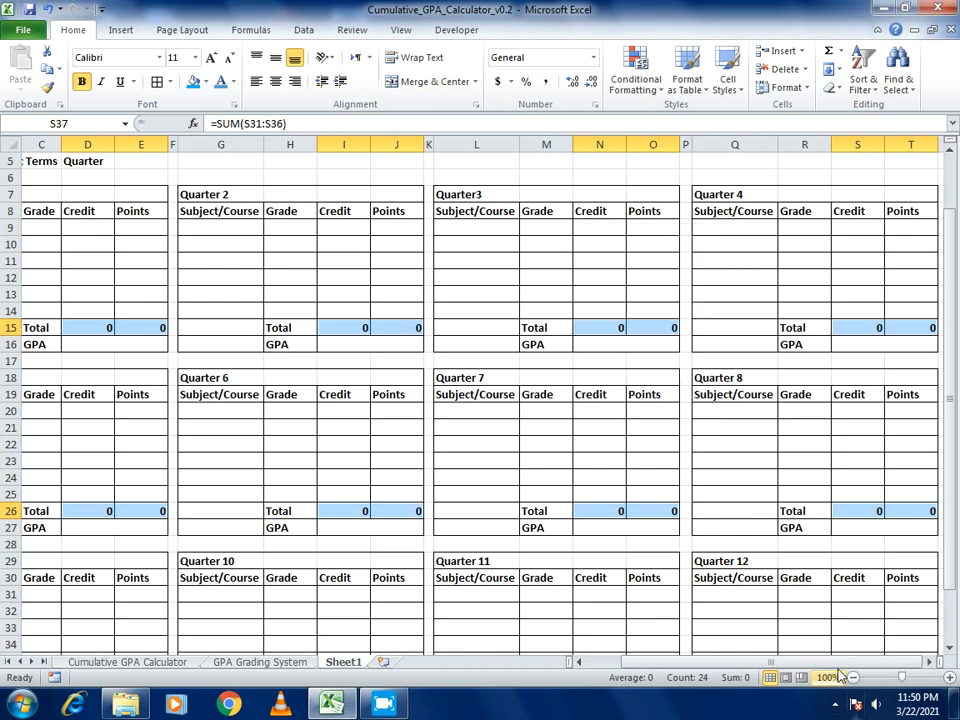
{"action": "scroll", "coordinate": [836, 664], "scroll_direction": "left", "scroll_amount": 2}
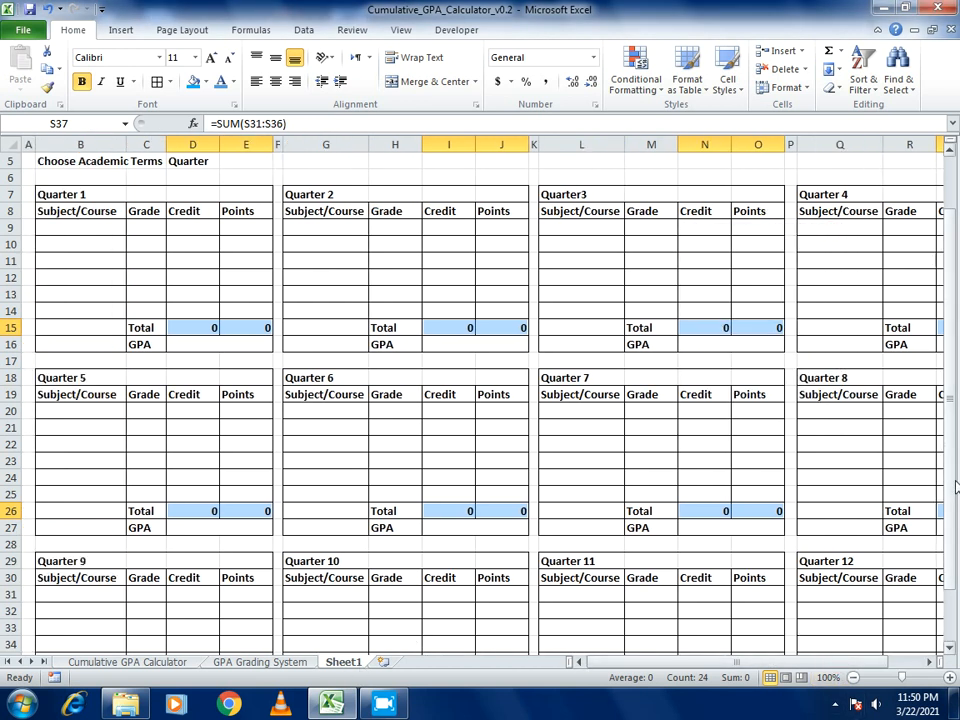
{"action": "scroll", "coordinate": [941, 420], "scroll_direction": "up", "scroll_amount": 2}
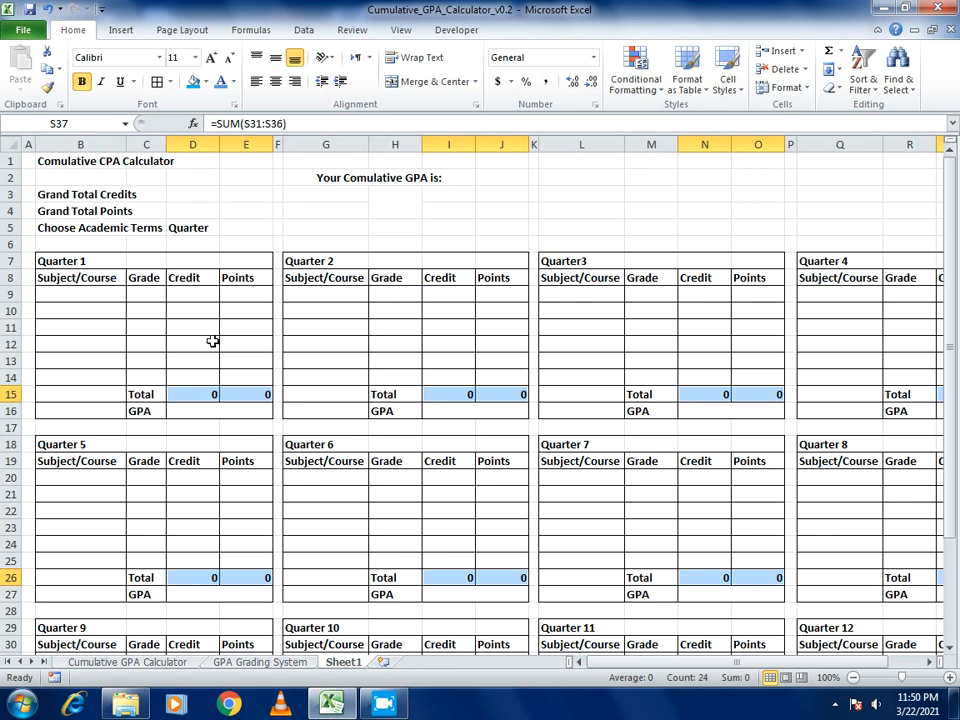
{"action": "left_click", "coordinate": [193, 410]}
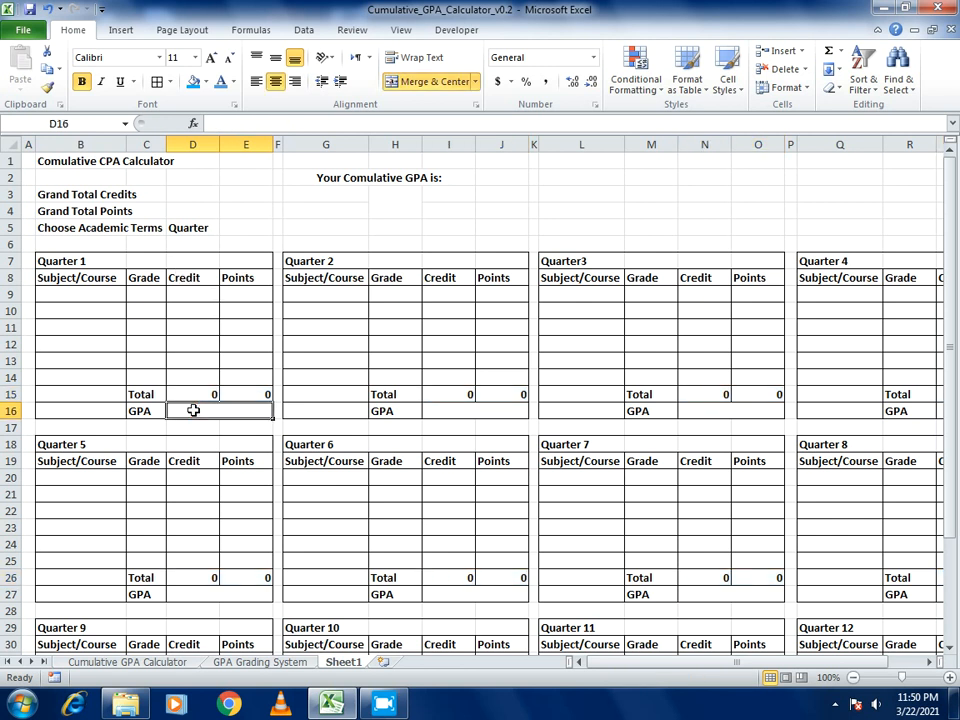
{"action": "type", "text": "="}
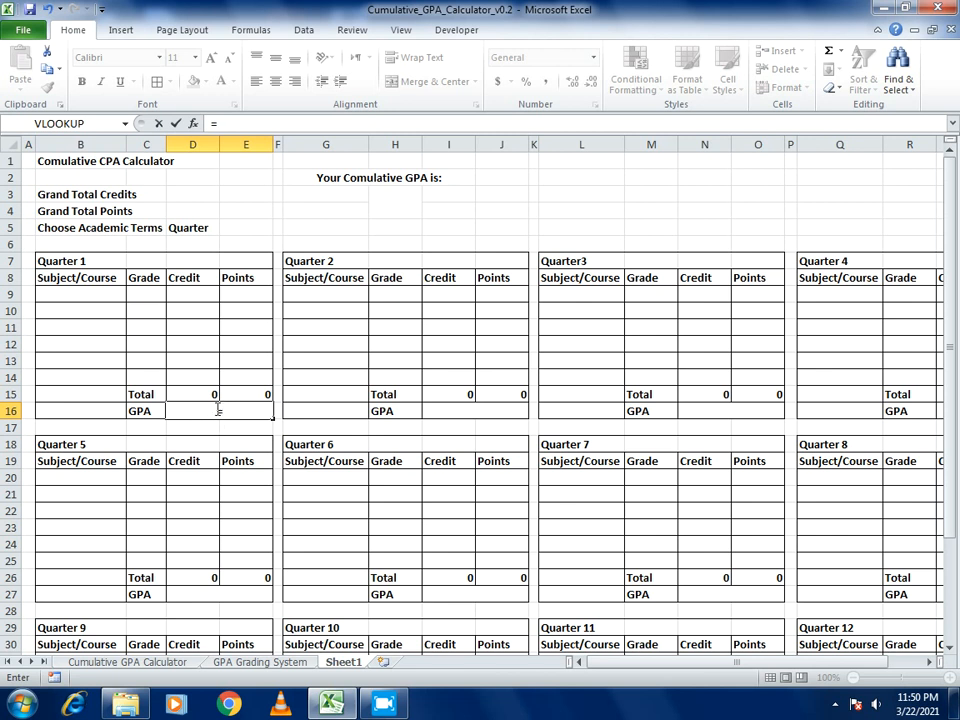
{"action": "type", "text": "if"}
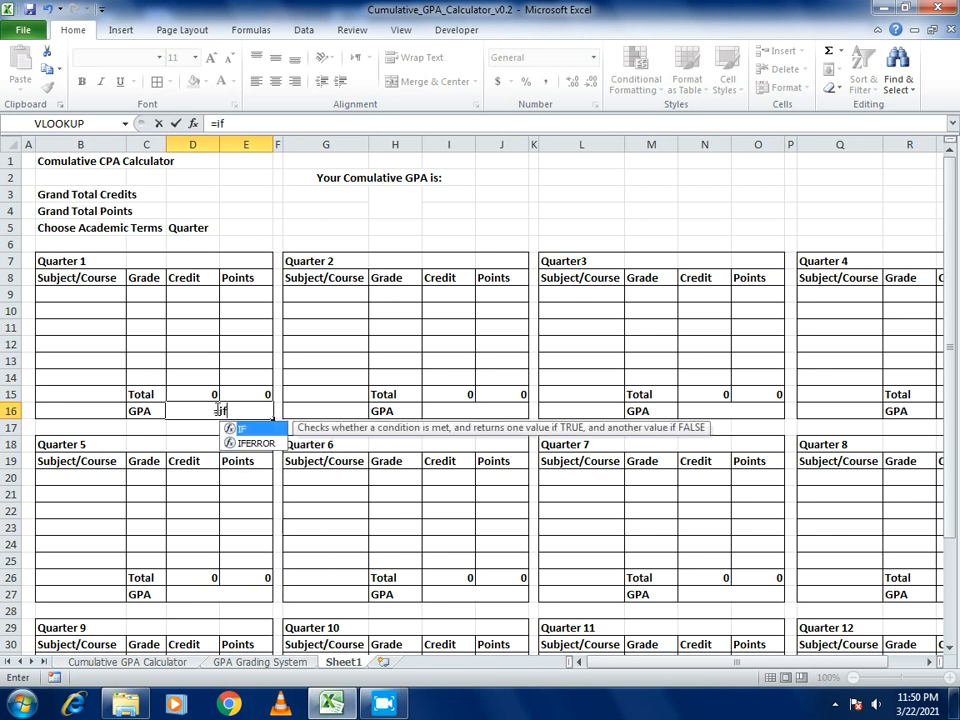
{"action": "type", "text": "errror"}
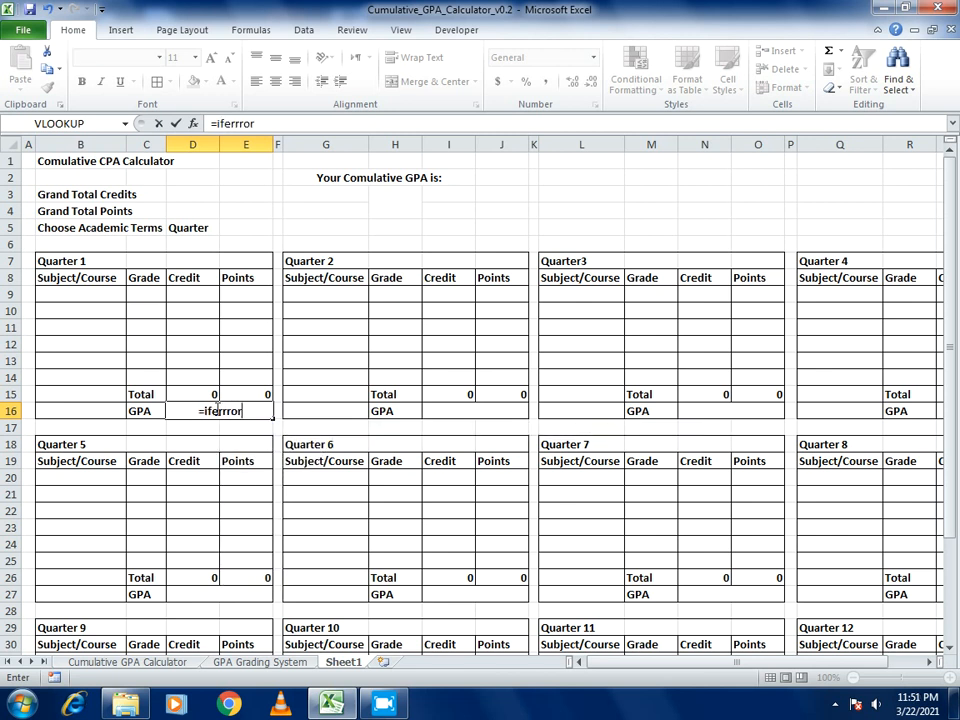
{"action": "type", "text": "("}
{"action": "left_click", "coordinate": [243, 391]}
{"action": "type", "text": "/"}
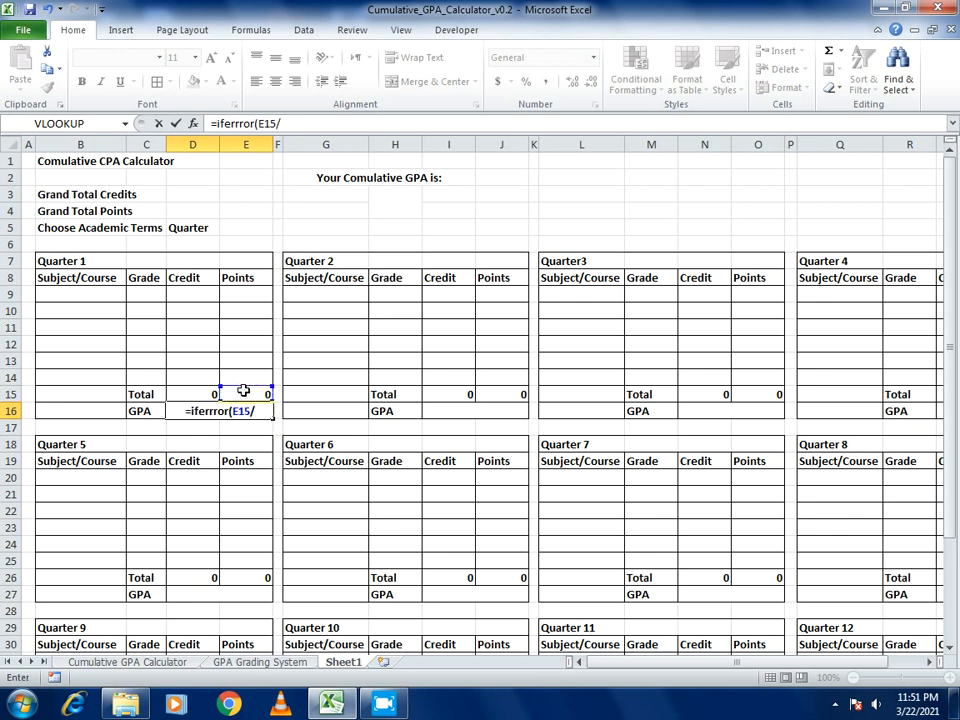
{"action": "left_click", "coordinate": [197, 395]}
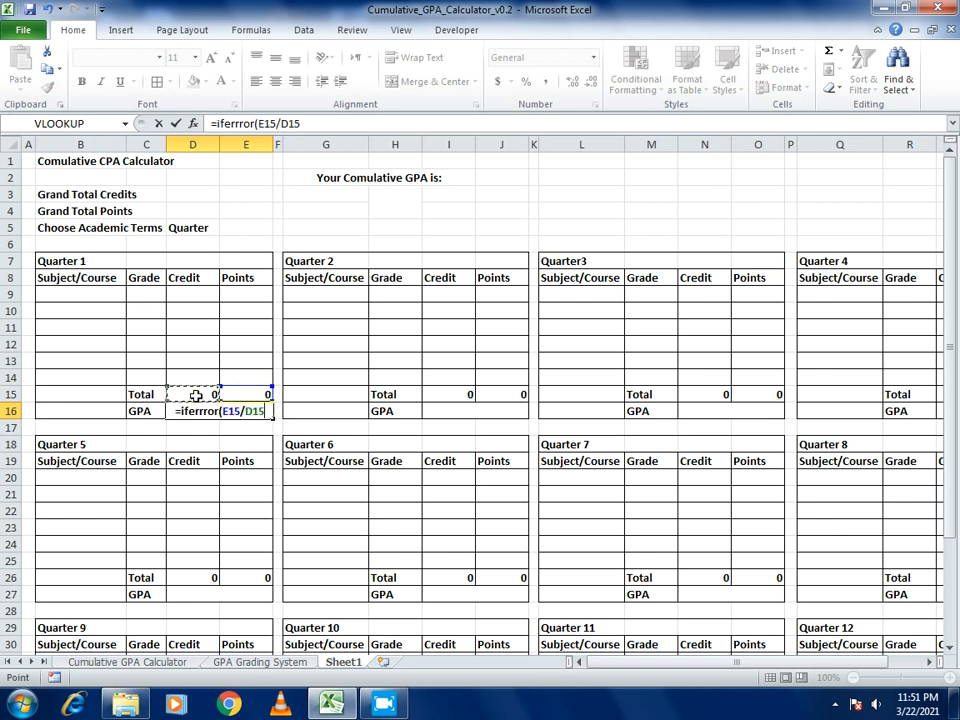
{"action": "type", "text": ",\"-\""}
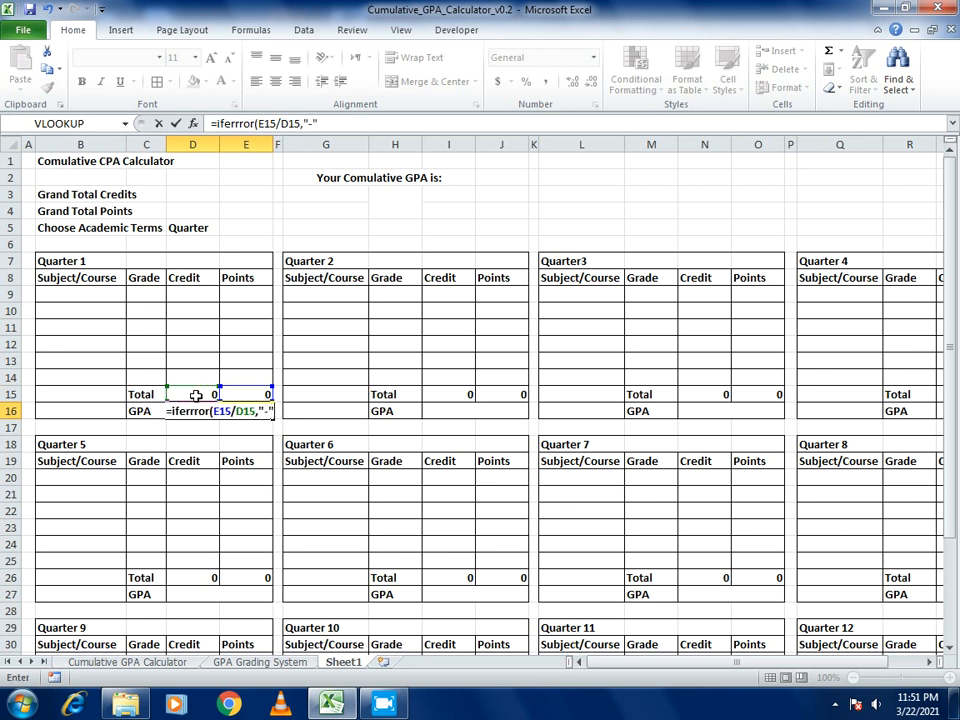
{"action": "type", "text": ")"}
{"action": "key", "text": "Return"}
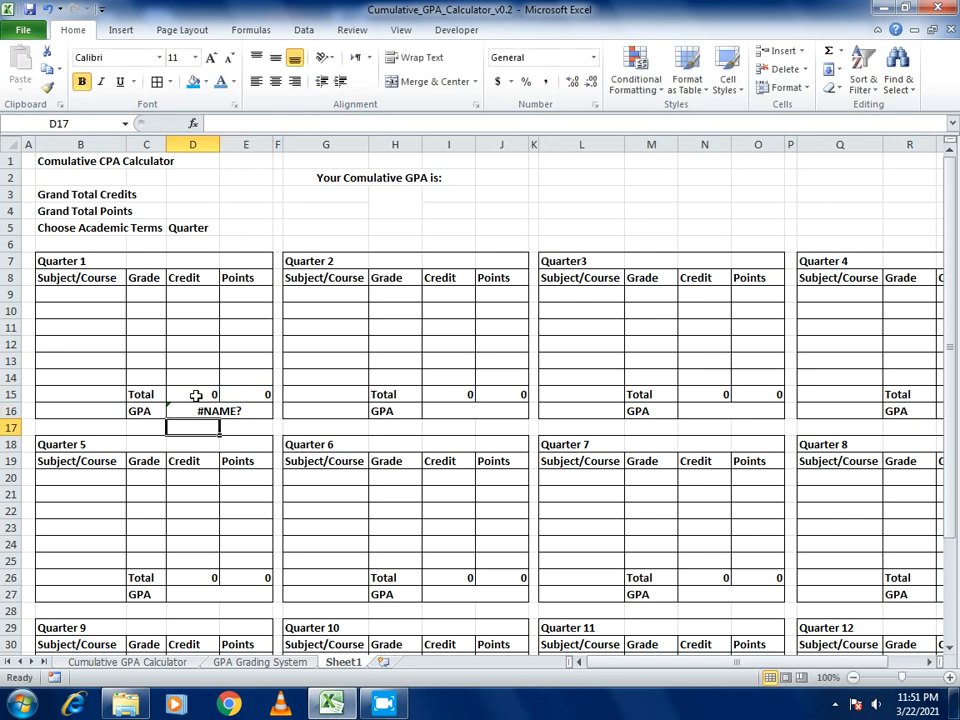
{"action": "key", "text": "Up"}
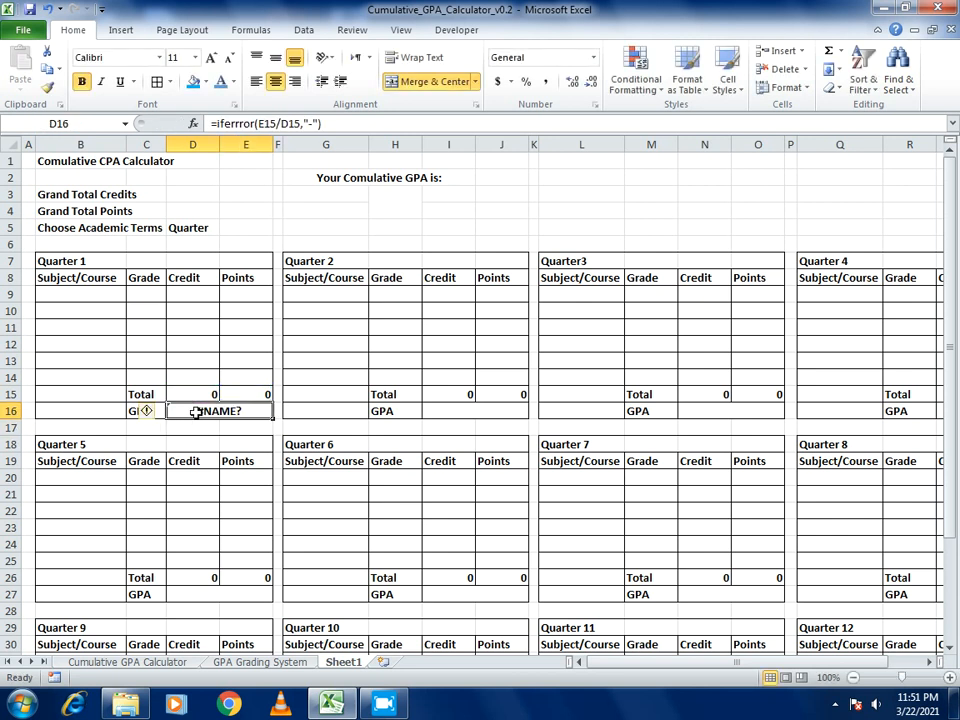
{"action": "key", "text": "Delete"}
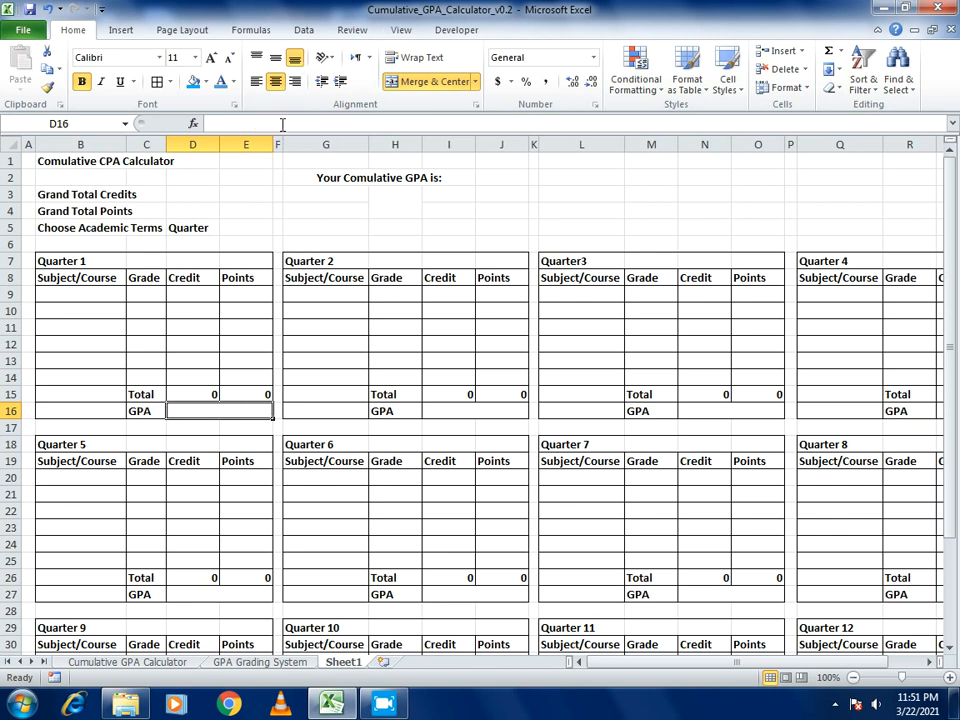
Calculate the Quarter 1 GPA in D16 with =IFERROR(E15/D15,"-").
{"action": "type", "text": "=if"}
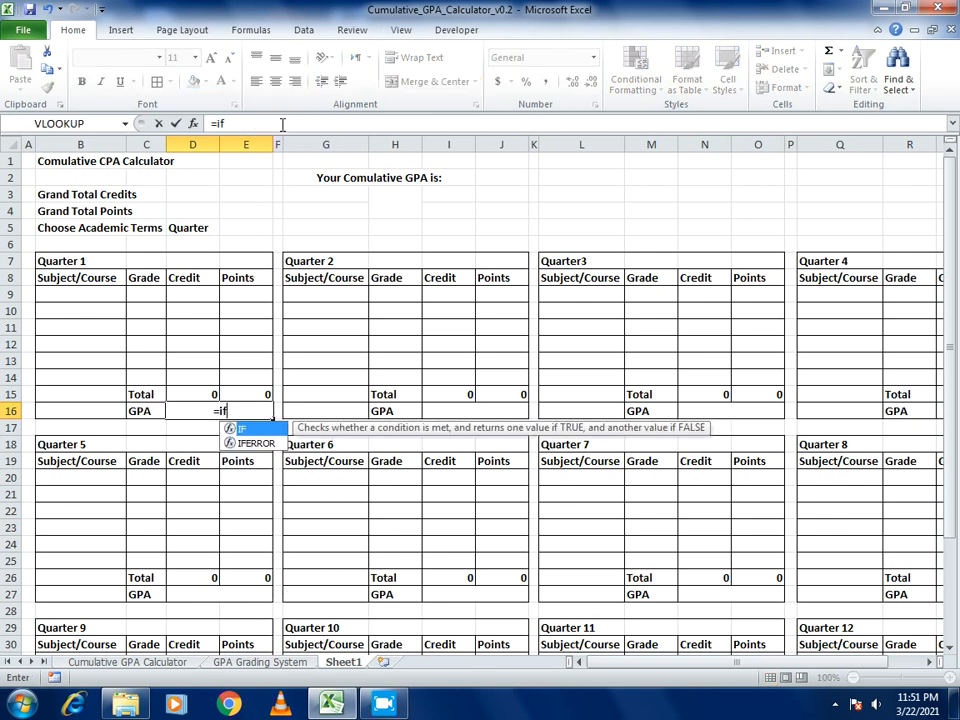
{"action": "type", "text": "error"}
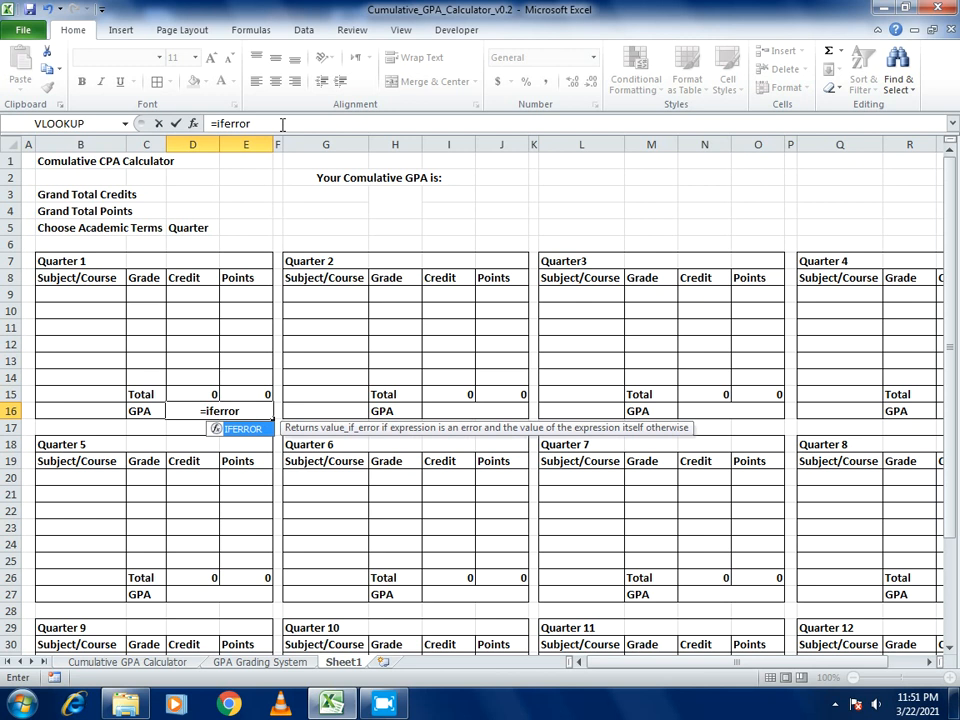
{"action": "type", "text": "("}
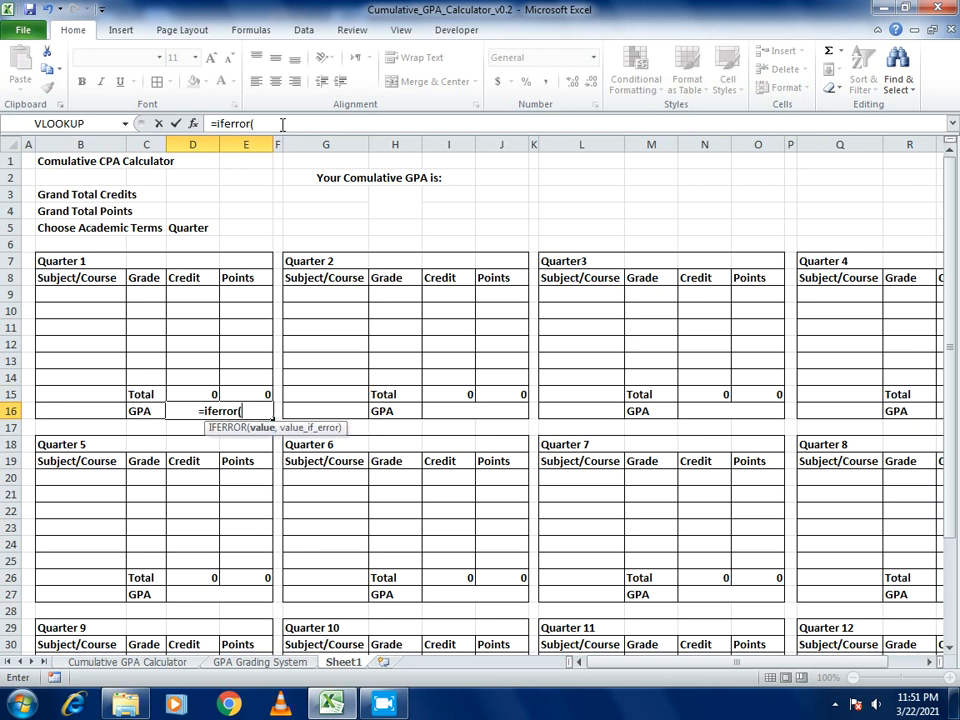
{"action": "left_click", "coordinate": [232, 389]}
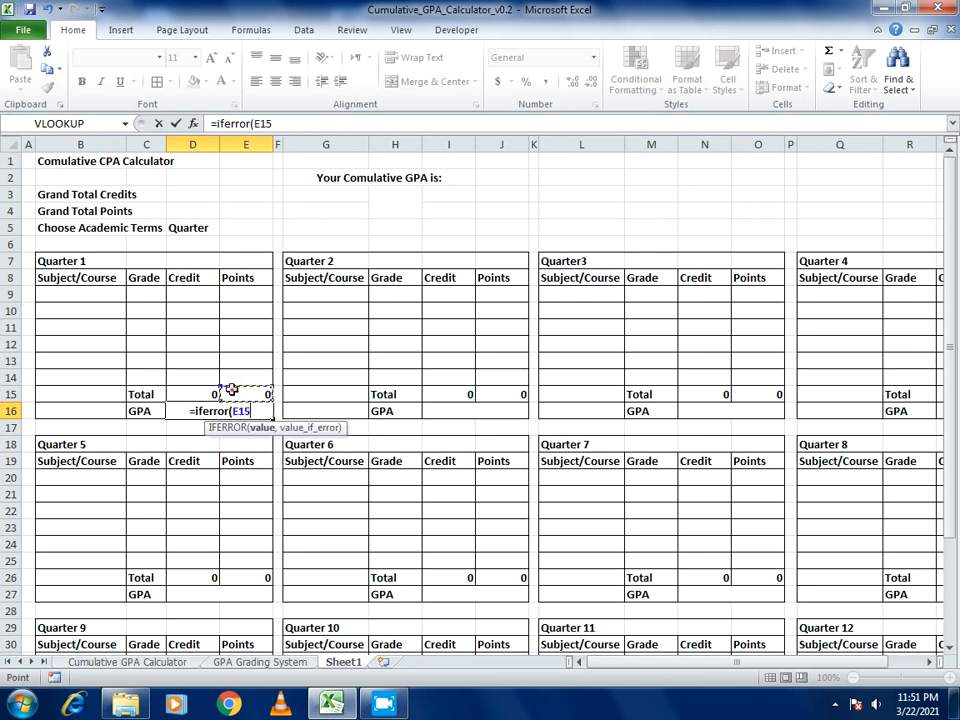
{"action": "type", "text": "/"}
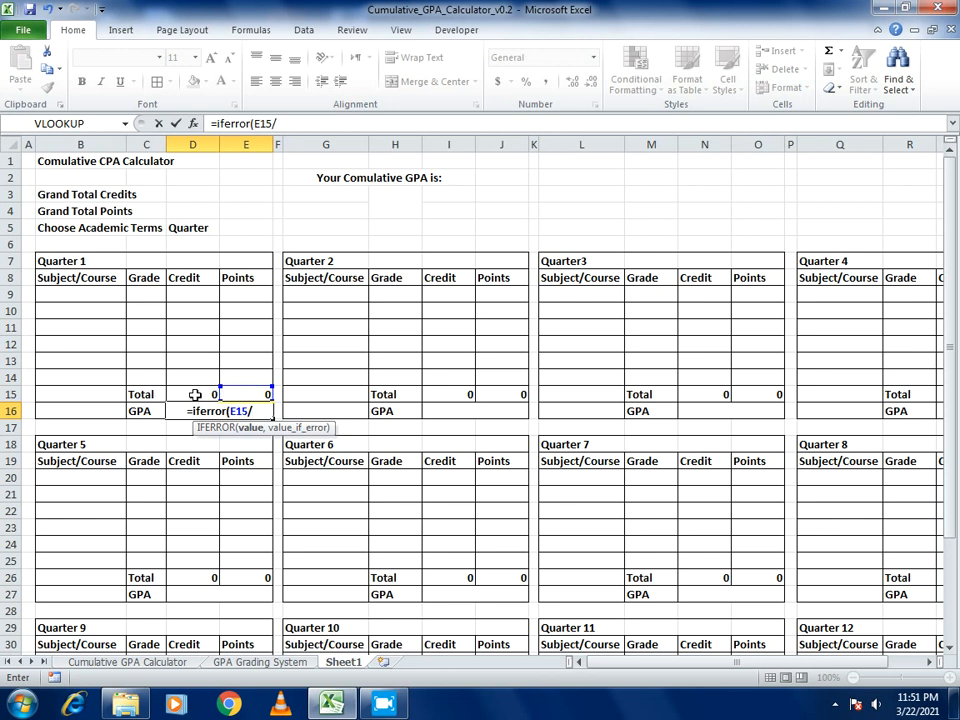
{"action": "left_click", "coordinate": [195, 395]}
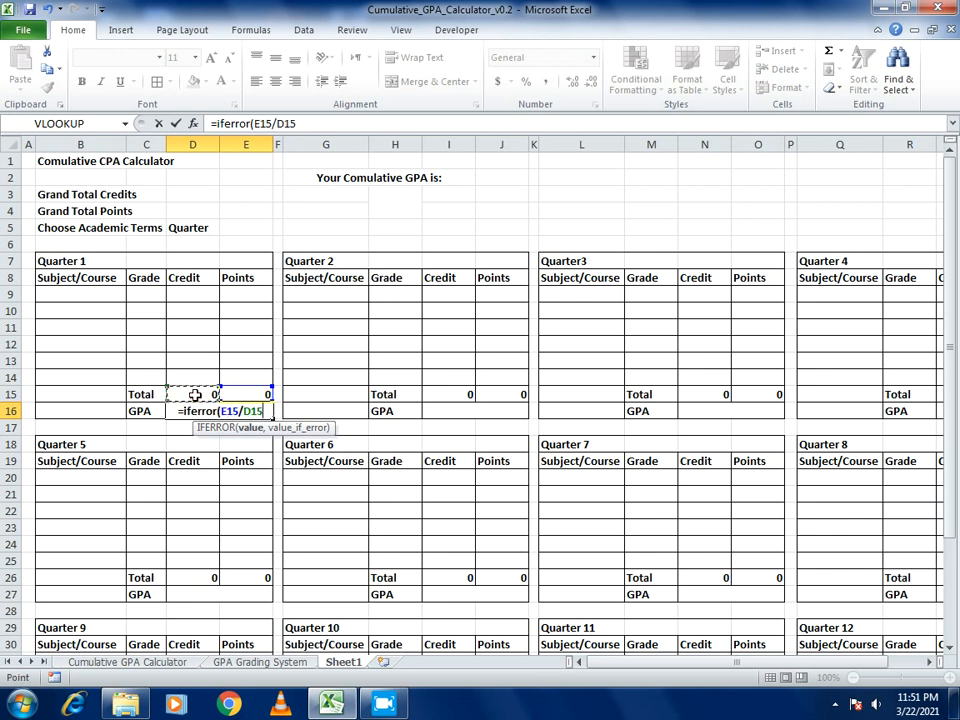
{"action": "type", "text": ",\""}
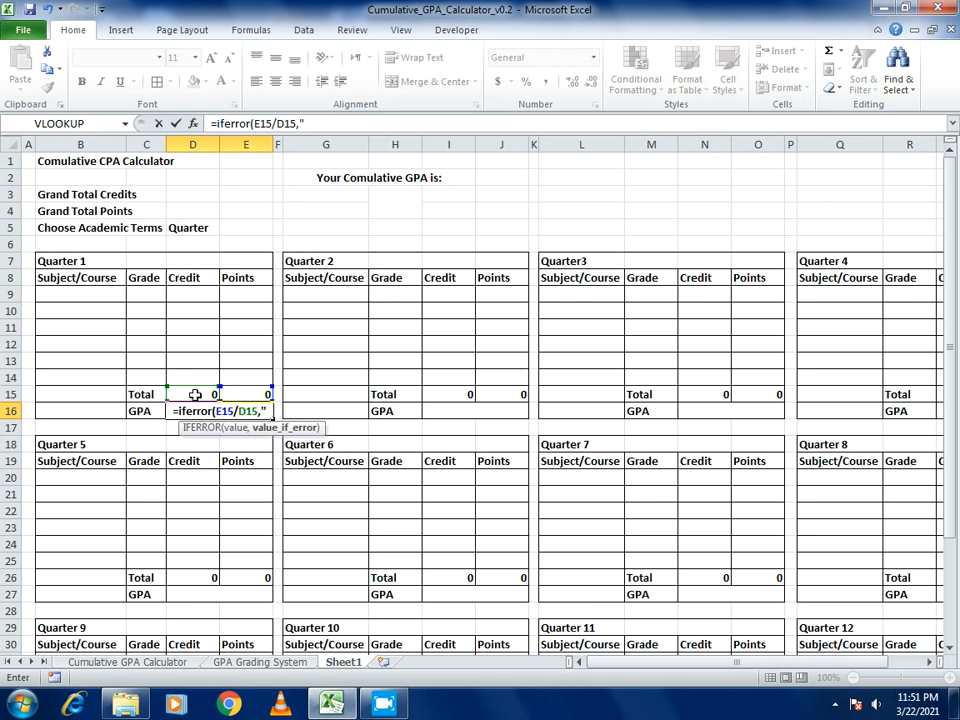
{"action": "type", "text": "-\""}
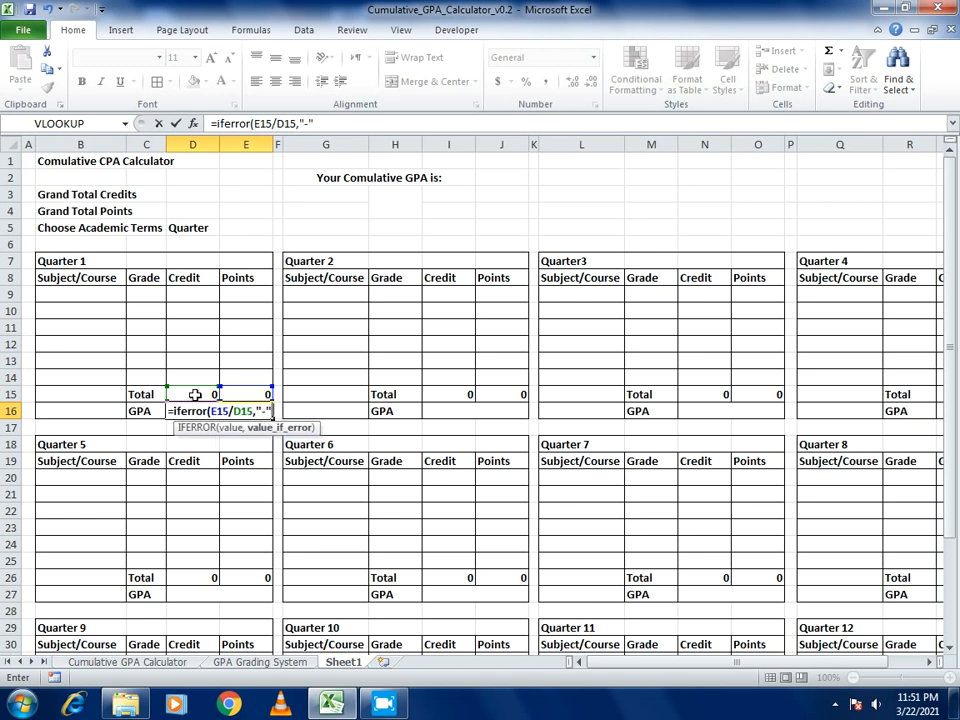
{"action": "type", "text": ")"}
{"action": "key", "text": "Return"}
{"action": "key", "text": "Up"}
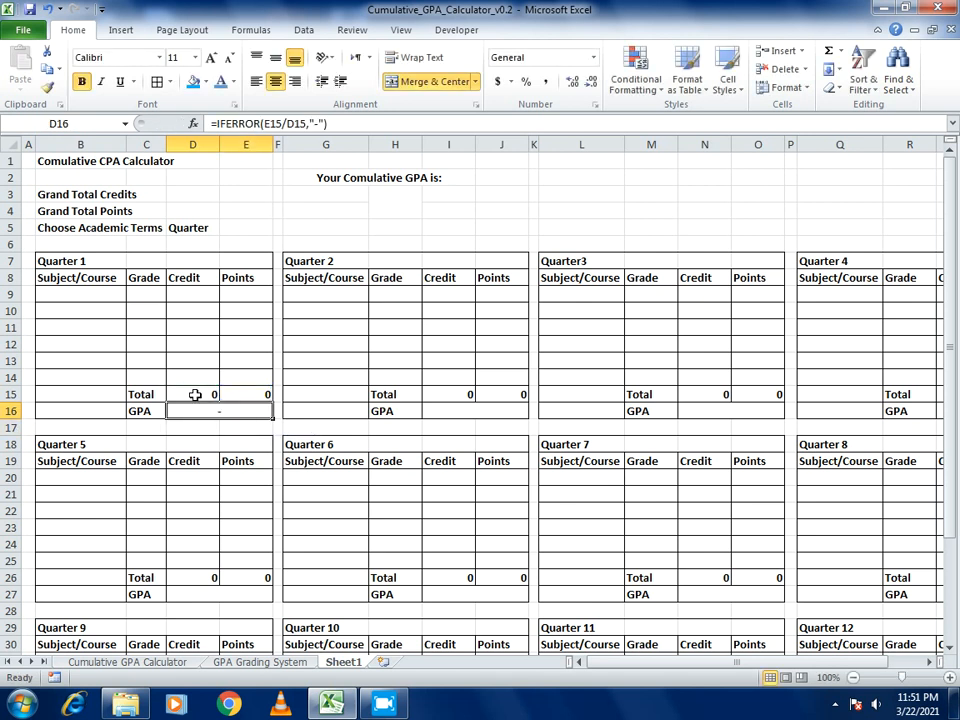
Copy the Quarter 1 GPA formula in D16 and paste it into the GPA cells of the other term tables in rows 16, 27 and 38.
{"action": "key", "text": "ctrl+c"}
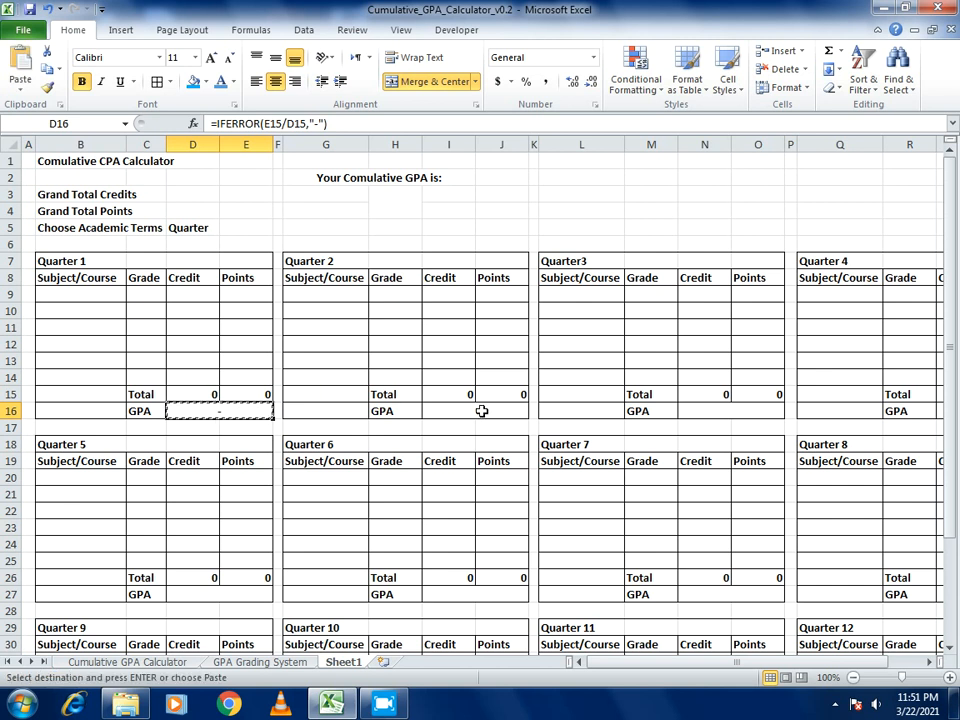
{"action": "left_click", "coordinate": [482, 410]}
{"action": "left_click", "coordinate": [729, 416], "text": "ctrl"}
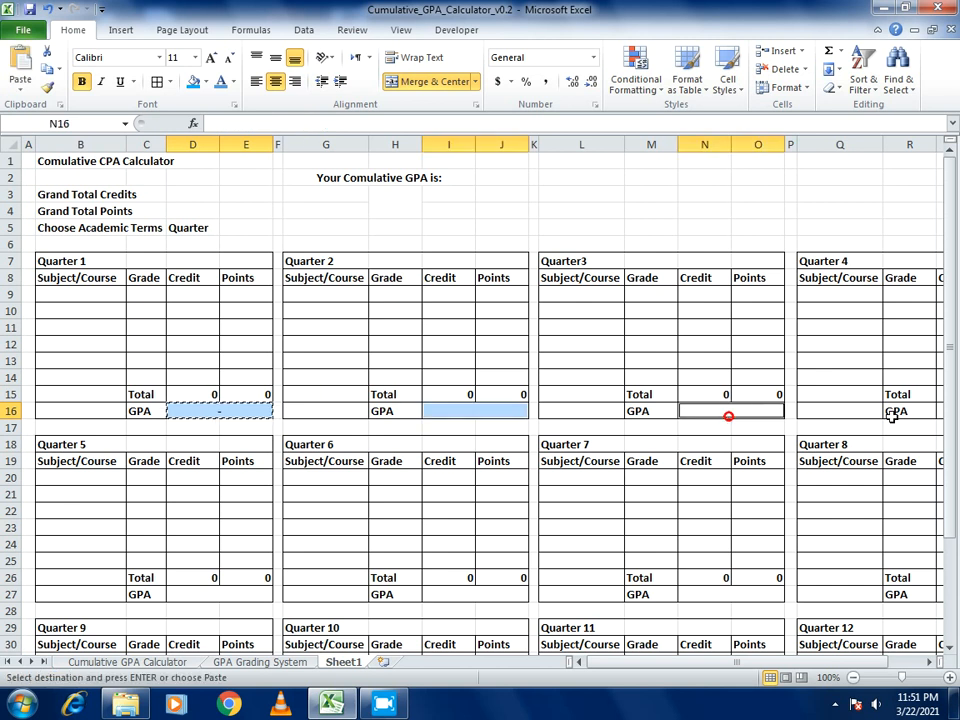
{"action": "left_click", "coordinate": [941, 411], "text": "ctrl"}
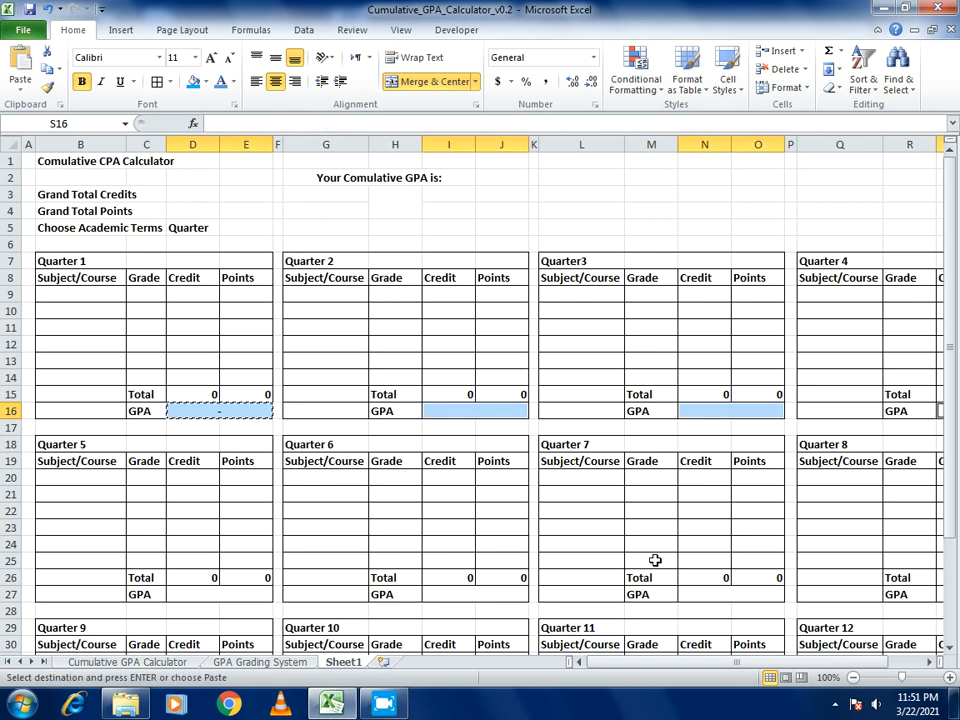
{"action": "left_click", "coordinate": [219, 594], "text": "ctrl"}
{"action": "left_click", "coordinate": [512, 594], "text": "ctrl"}
{"action": "left_click", "coordinate": [750, 592], "text": "ctrl"}
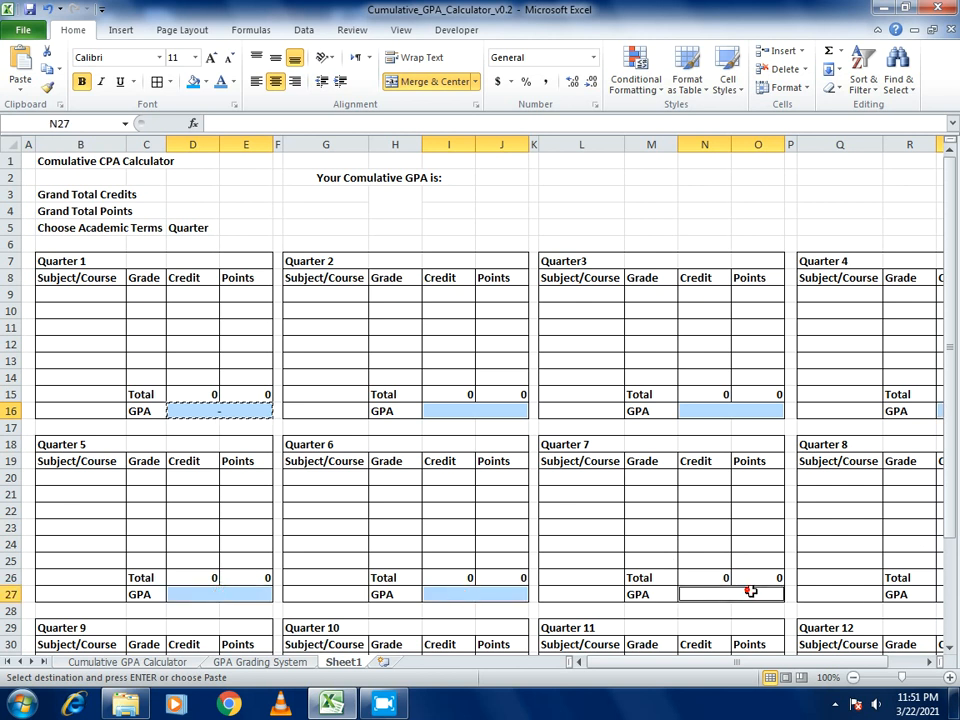
{"action": "left_click_drag", "start_coordinate": [788, 662], "coordinate": [853, 668]}
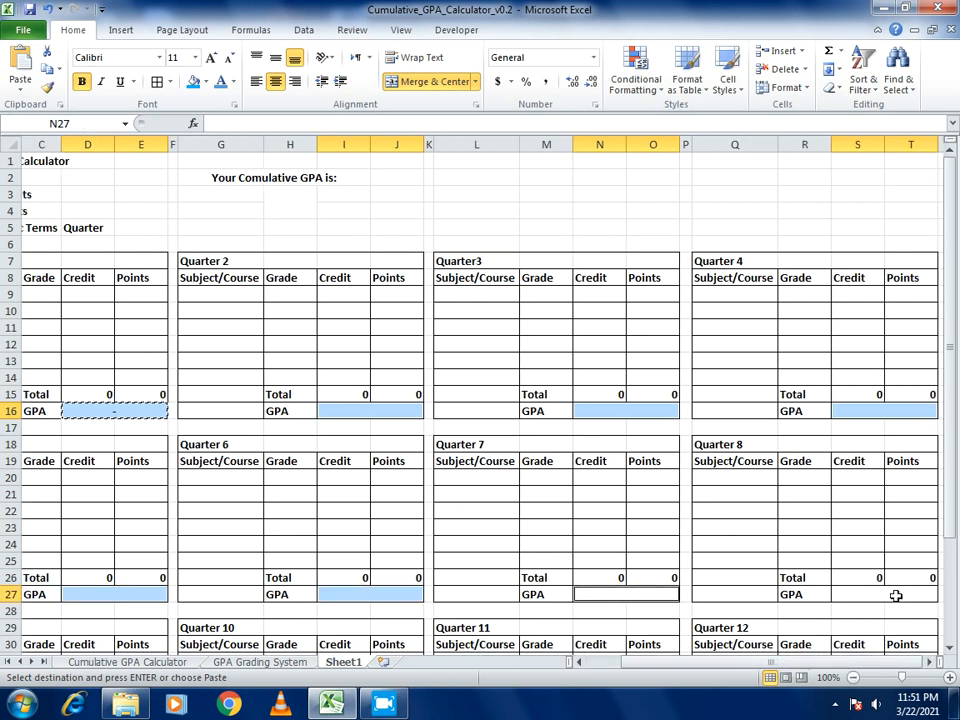
{"action": "left_click", "coordinate": [896, 595], "text": "ctrl"}
{"action": "left_click_drag", "start_coordinate": [952, 535], "coordinate": [948, 635]}
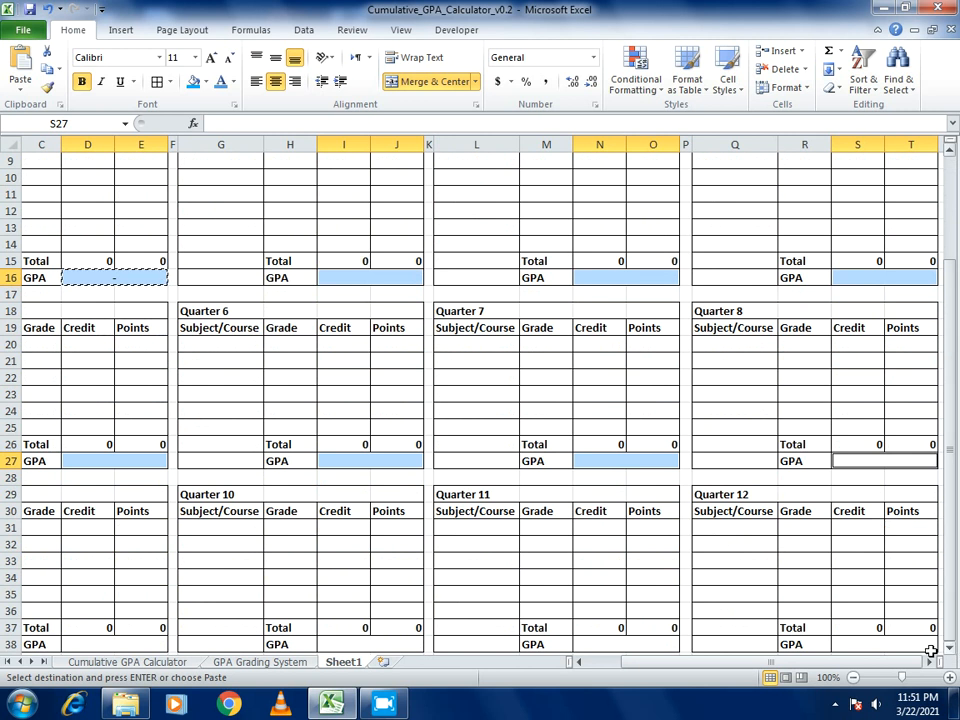
{"action": "left_click", "coordinate": [902, 645], "text": "ctrl"}
{"action": "left_click", "coordinate": [634, 644], "text": "ctrl"}
{"action": "left_click", "coordinate": [338, 644], "text": "ctrl"}
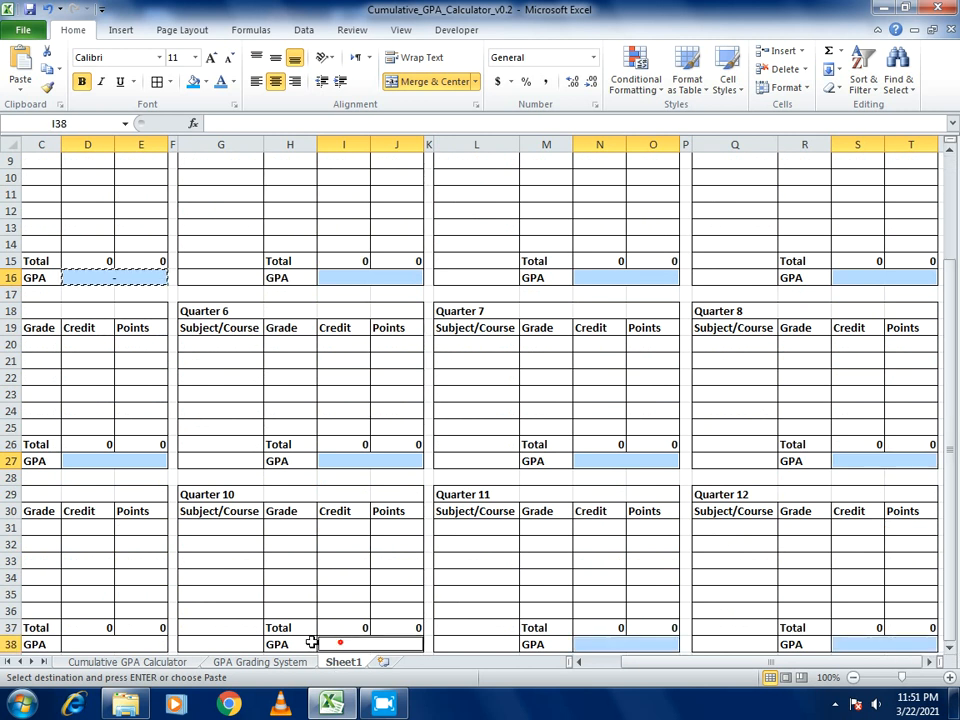
{"action": "left_click", "coordinate": [142, 644], "text": "ctrl"}
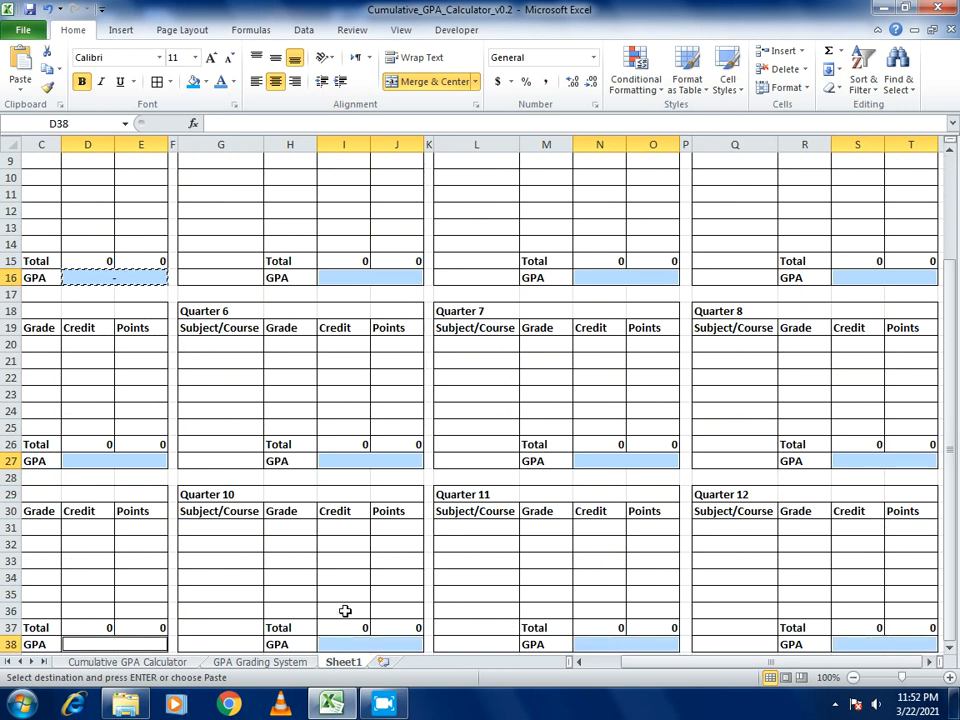
{"action": "right_click", "coordinate": [343, 274]}
{"action": "left_click", "coordinate": [378, 344]}
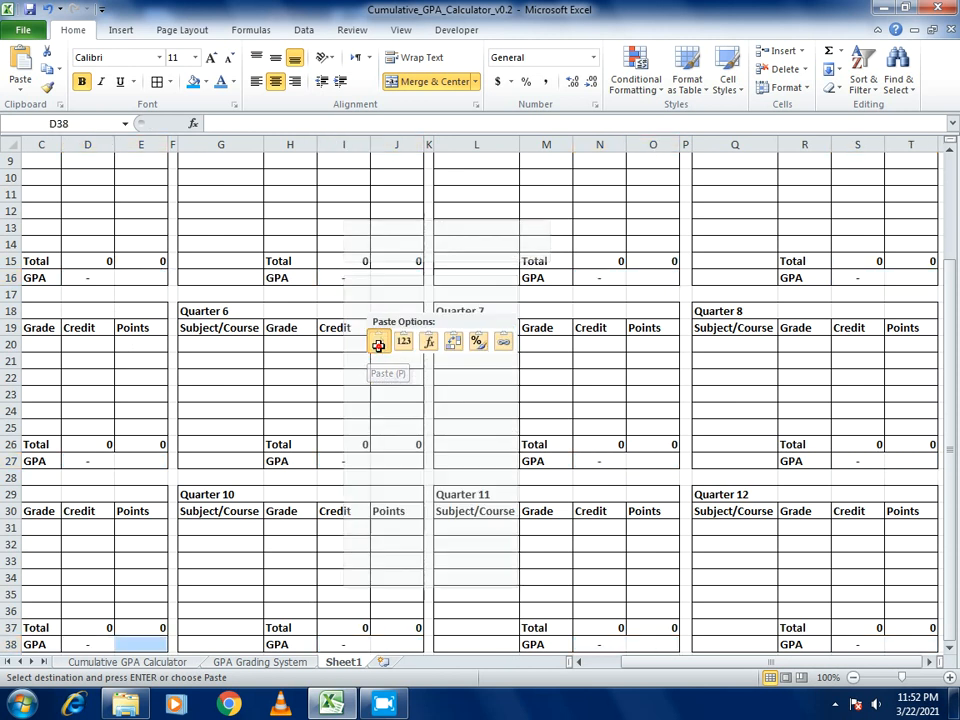
{"action": "left_click_drag", "start_coordinate": [952, 367], "coordinate": [951, 294]}
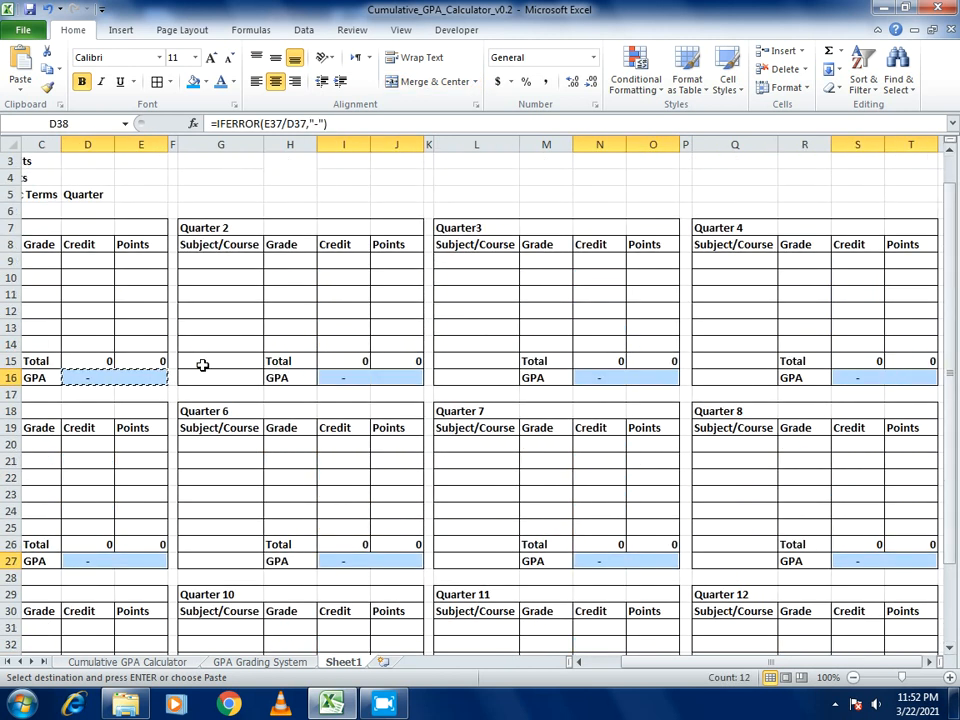
{"action": "scroll", "coordinate": [508, 505], "scroll_direction": "left", "scroll_amount": 2}
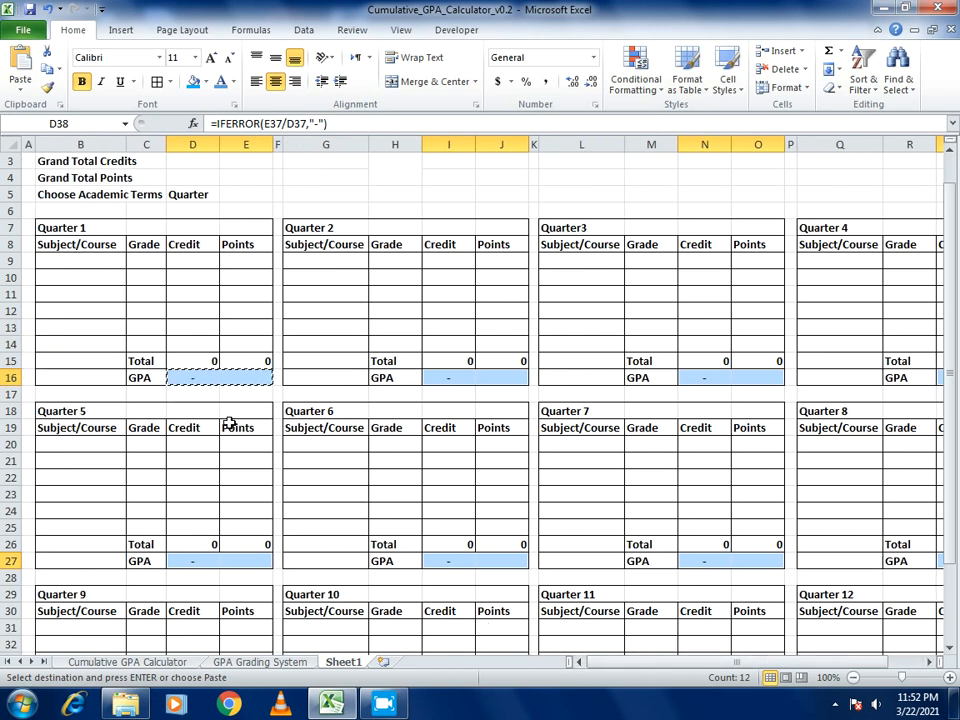
Begin the first Quarter 1 Points formula in E9 with an IFERROR-wrapped VLOOKUP that looks up the grade in C9.
{"action": "left_click", "coordinate": [60, 243]}
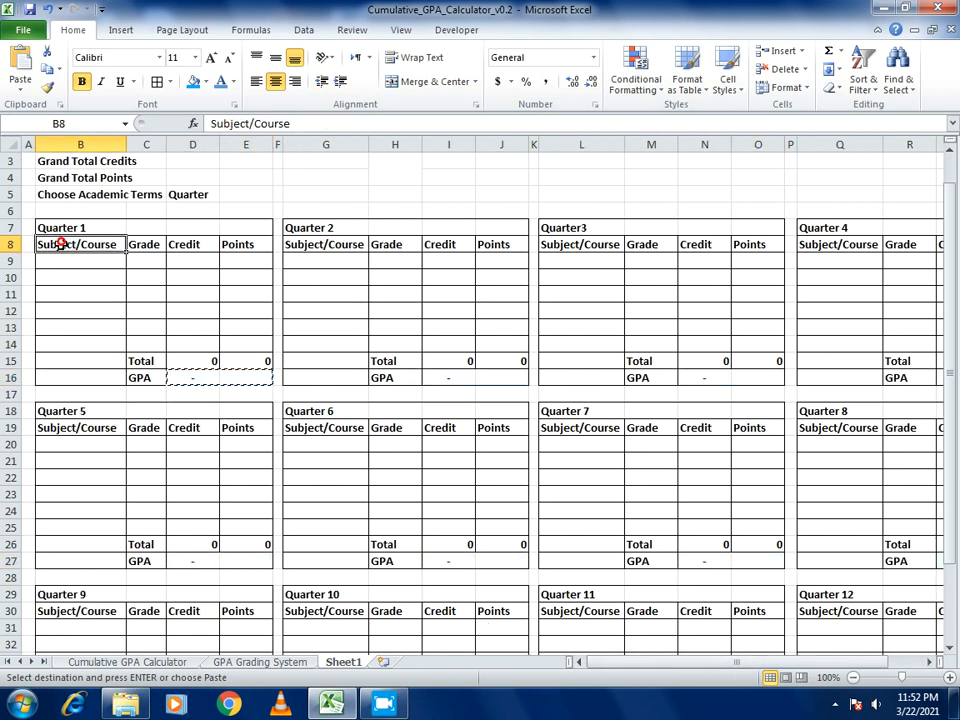
{"action": "left_click_drag", "start_coordinate": [952, 403], "coordinate": [952, 360]}
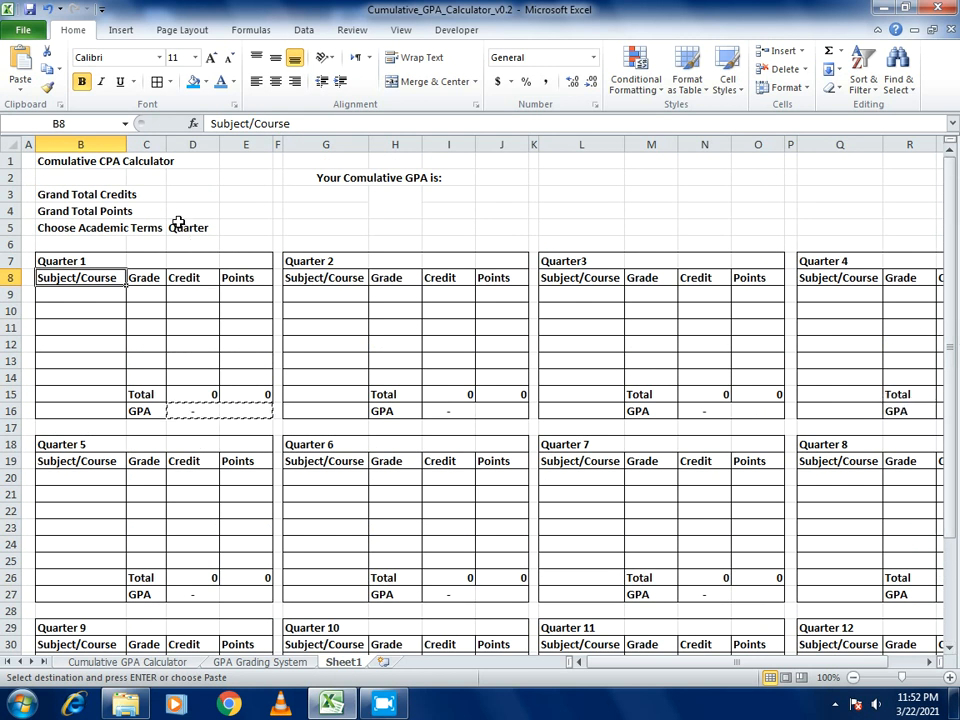
{"action": "left_click_drag", "start_coordinate": [948, 325], "coordinate": [950, 310]}
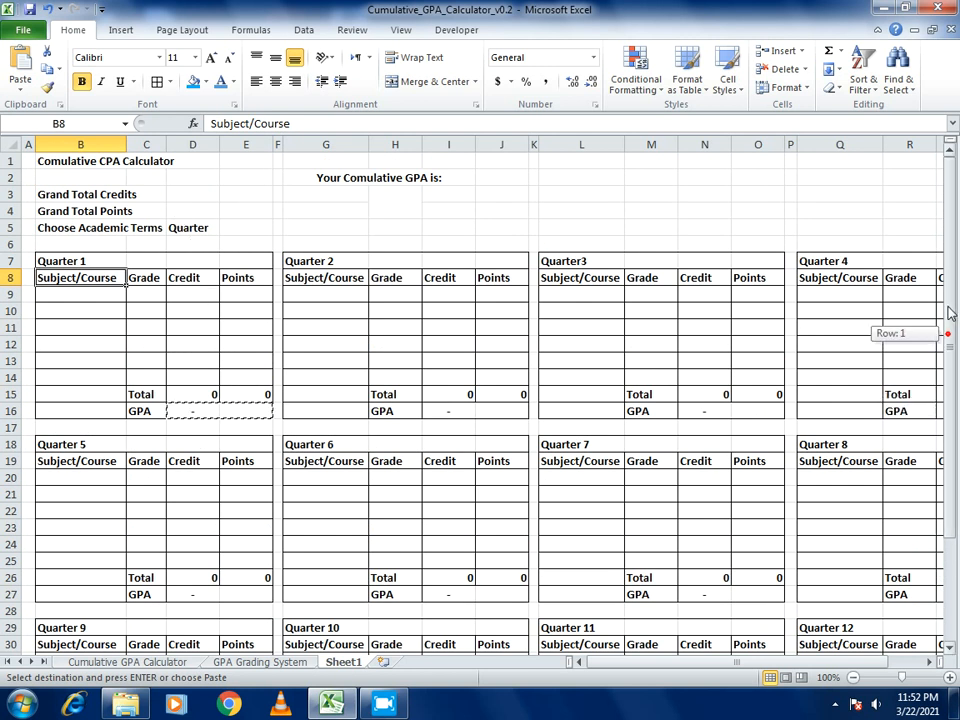
{"action": "left_click", "coordinate": [239, 293]}
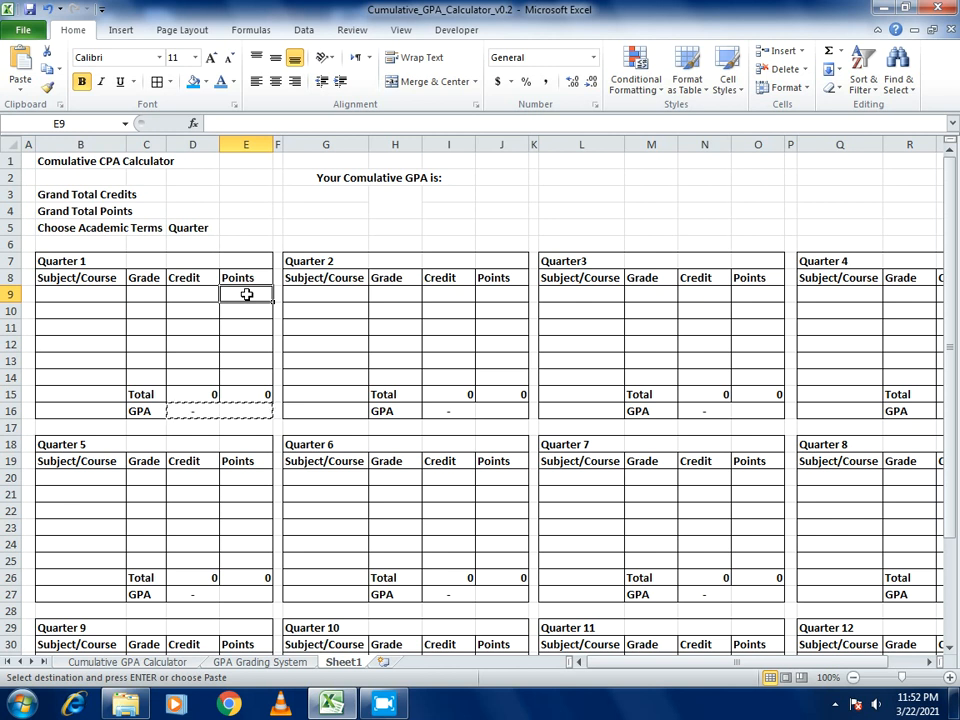
{"action": "type", "text": "="}
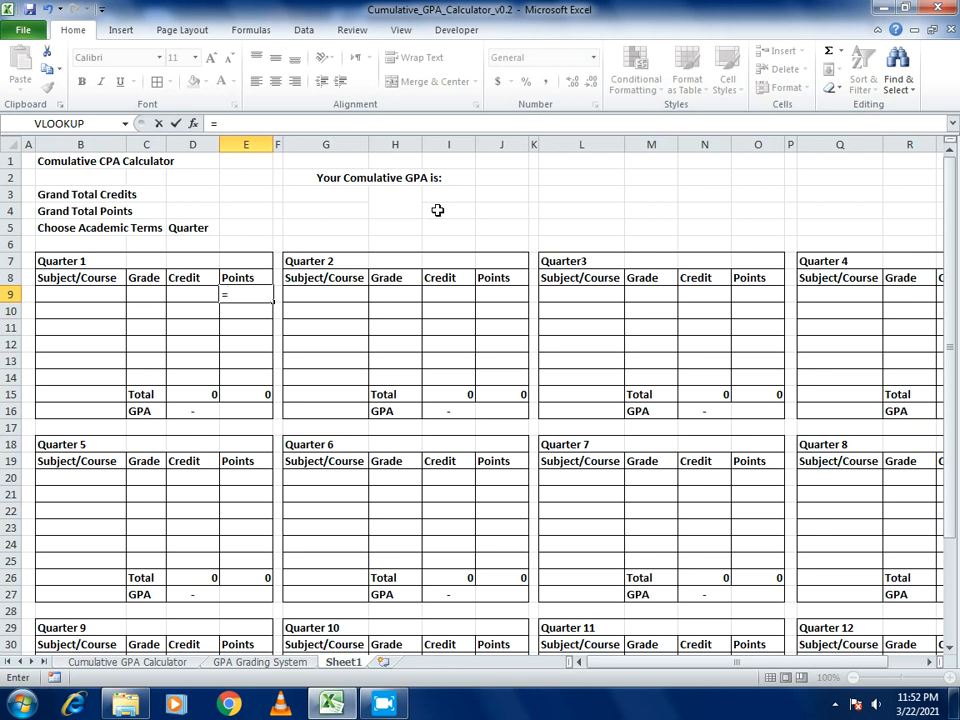
{"action": "type", "text": "iferror"}
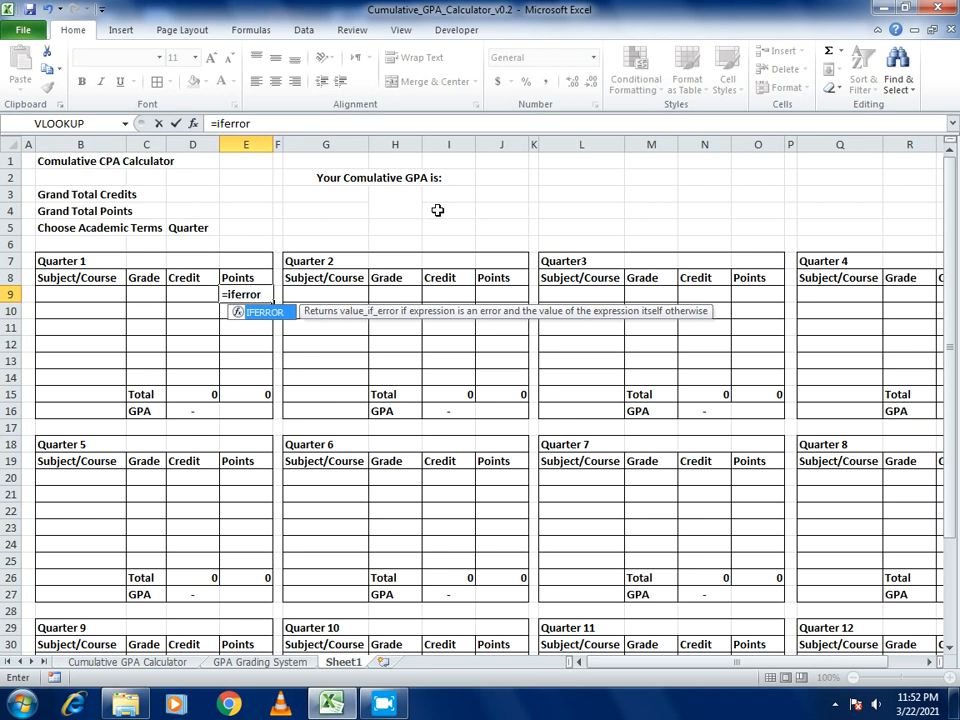
{"action": "type", "text": "("}
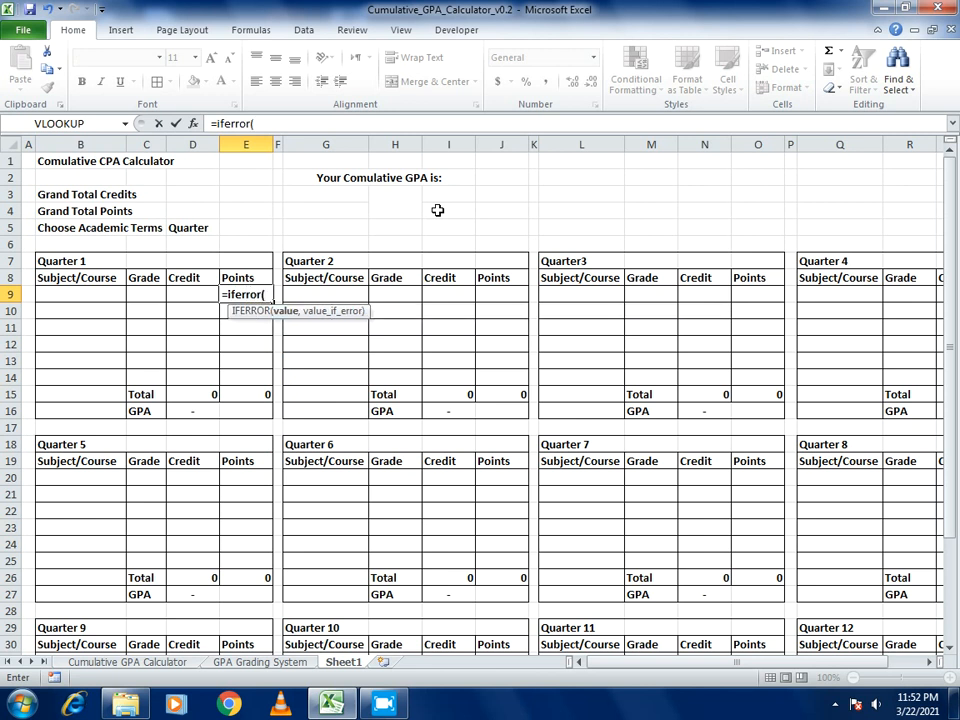
{"action": "type", "text": "vlookup"}
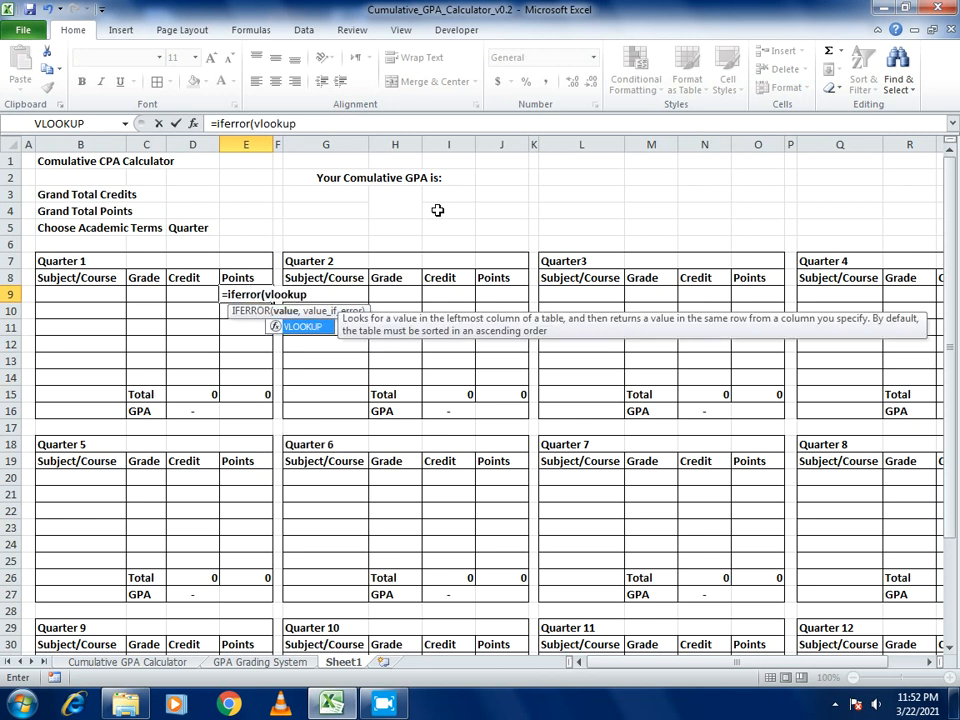
{"action": "type", "text": "("}
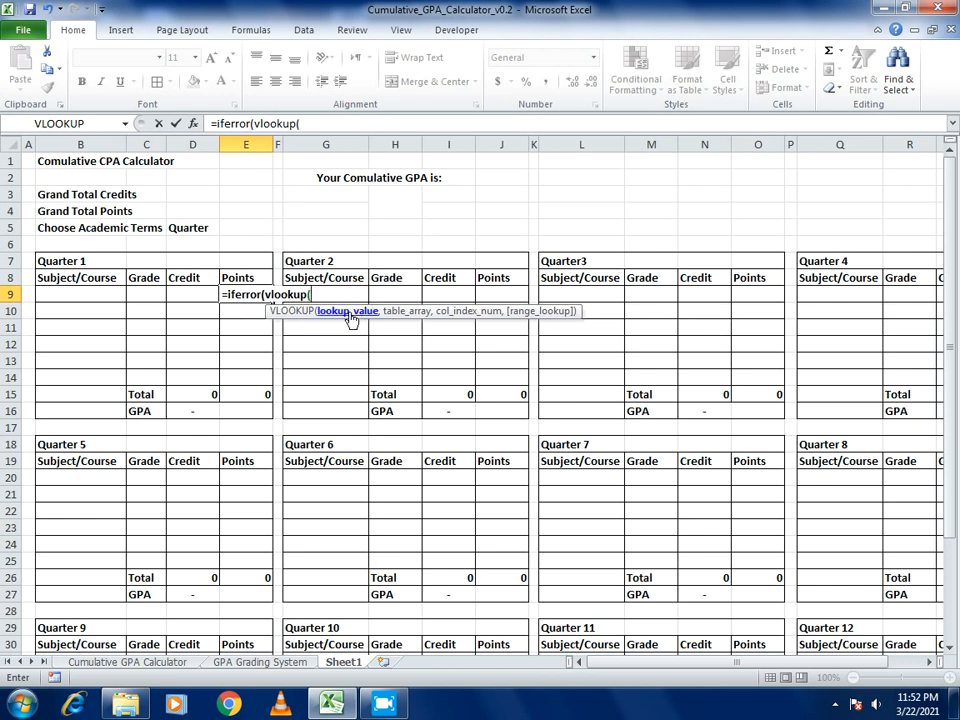
{"action": "left_click", "coordinate": [155, 295]}
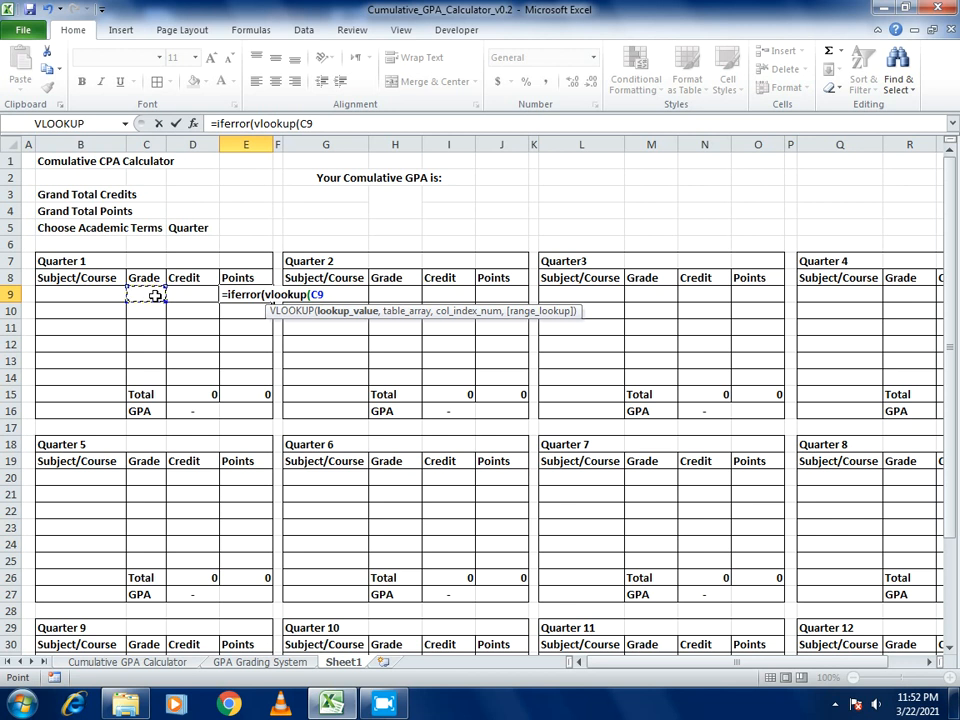
{"action": "type", "text": ","}
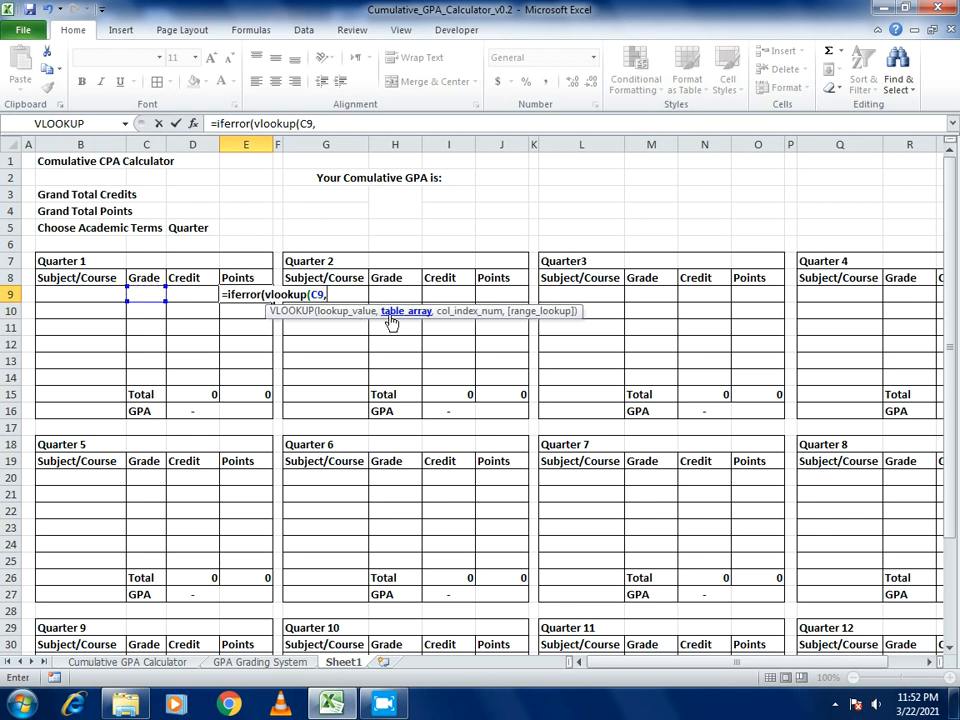
Set the VLOOKUP table array to the grades and points in B4:C16 of the GPA Grading System sheet.
{"action": "left_click", "coordinate": [255, 663]}
{"action": "left_click_drag", "start_coordinate": [108, 212], "coordinate": [146, 399]}
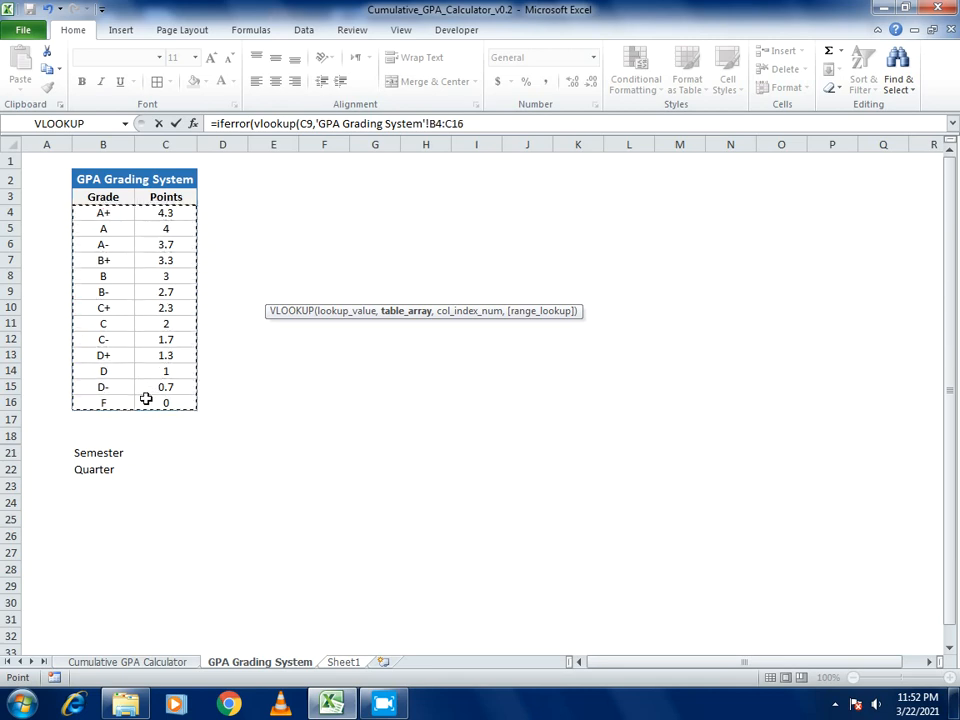
{"action": "left_click", "coordinate": [481, 123]}
{"action": "type", "text": ","}
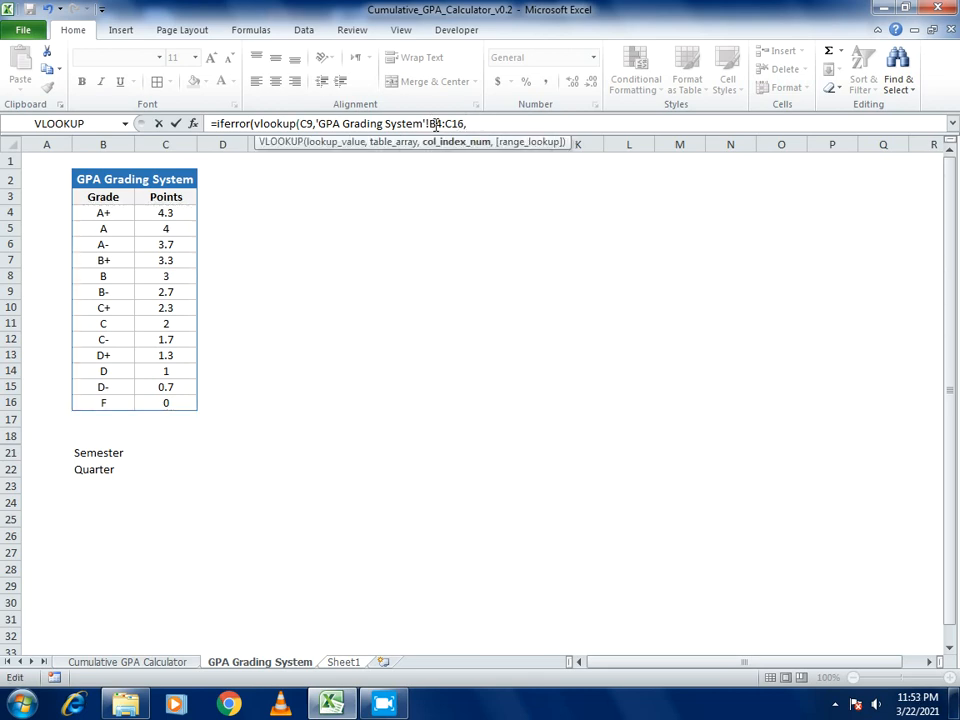
Make the lookup table range absolute in the formula, as $B$4:$C$16.
{"action": "left_click", "coordinate": [433, 123]}
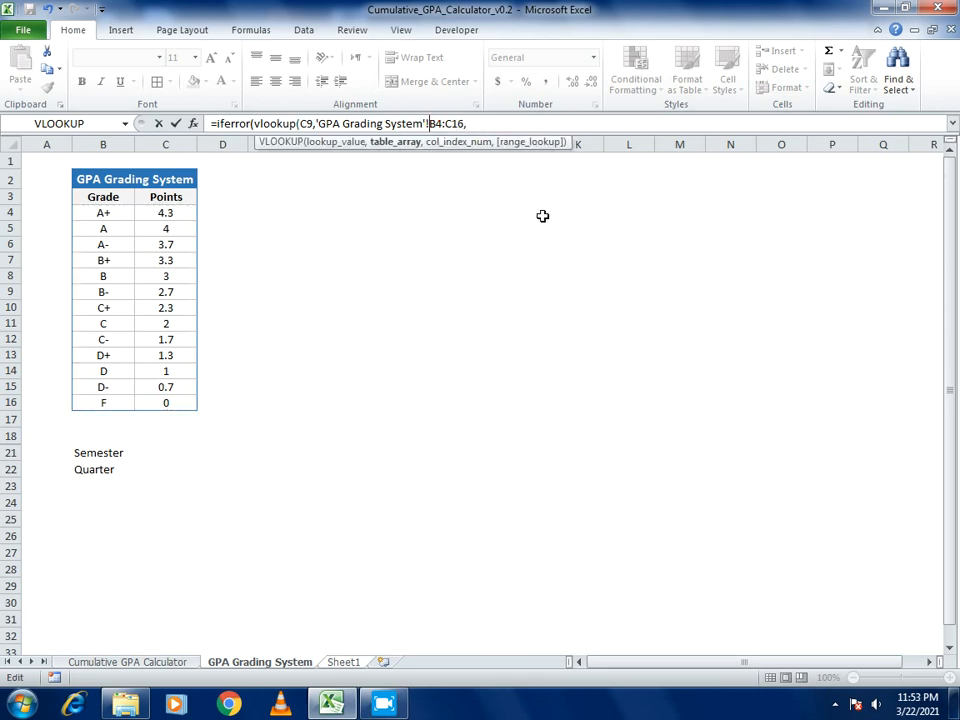
{"action": "type", "text": "$"}
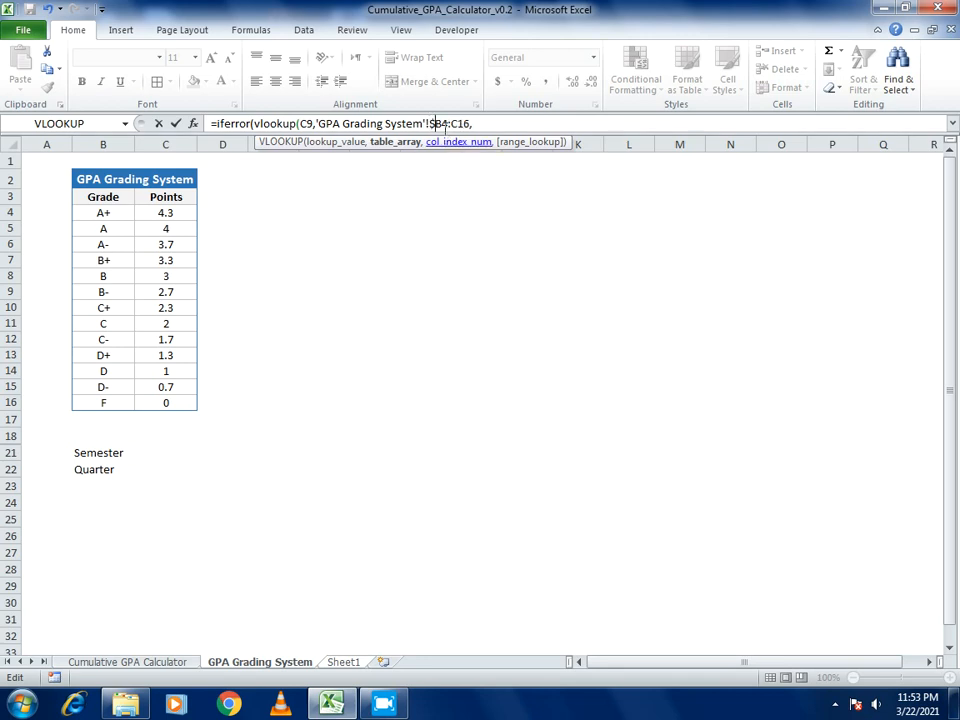
{"action": "key", "text": "Right"}
{"action": "type", "text": "$"}
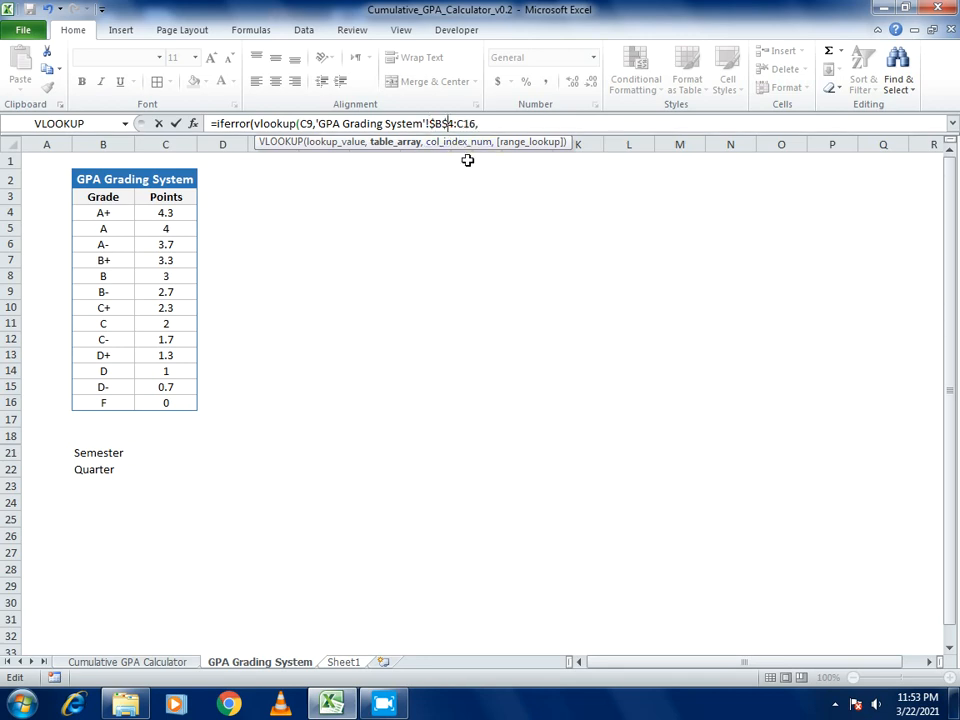
{"action": "left_click", "coordinate": [456, 123]}
{"action": "type", "text": "$"}
{"action": "left_click", "coordinate": [469, 123]}
{"action": "type", "text": "$C$"}
{"action": "left_click", "coordinate": [499, 124]}
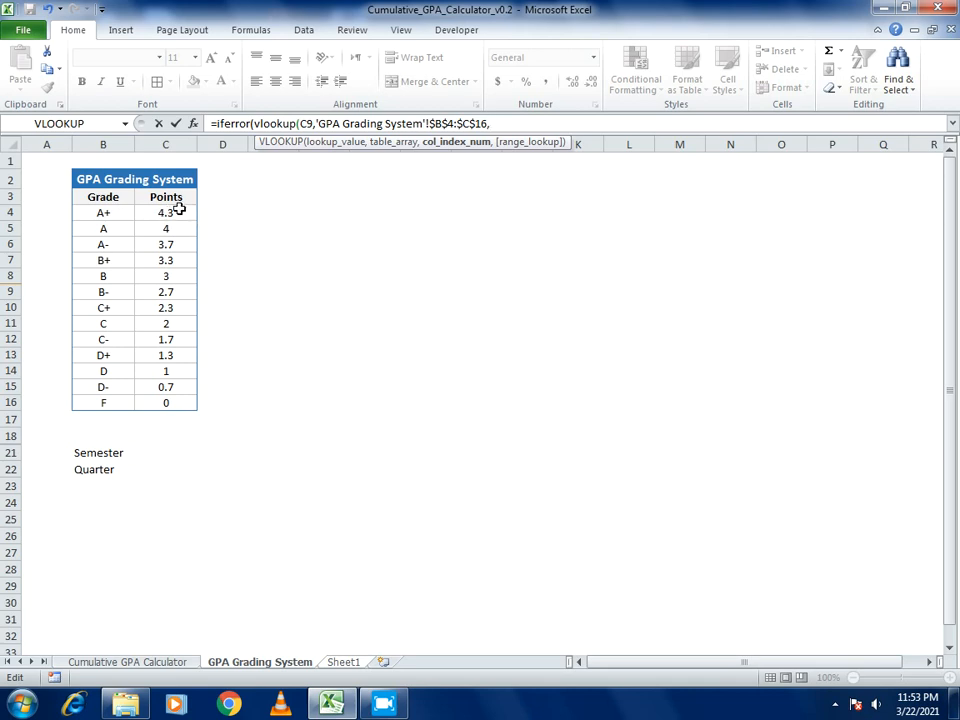
Complete the E9 formula with column index 2 and exact match False, multiplied by credit cell D9 on Sheet1, returning "" on error.
{"action": "type", "text": ",False"}
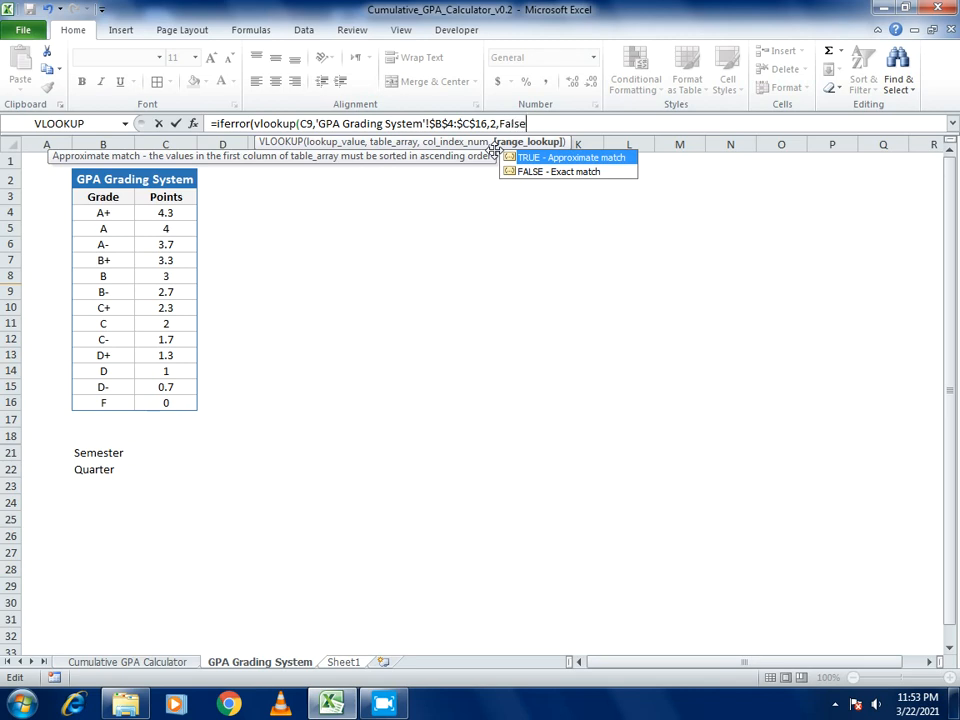
{"action": "type", "text": ")*"}
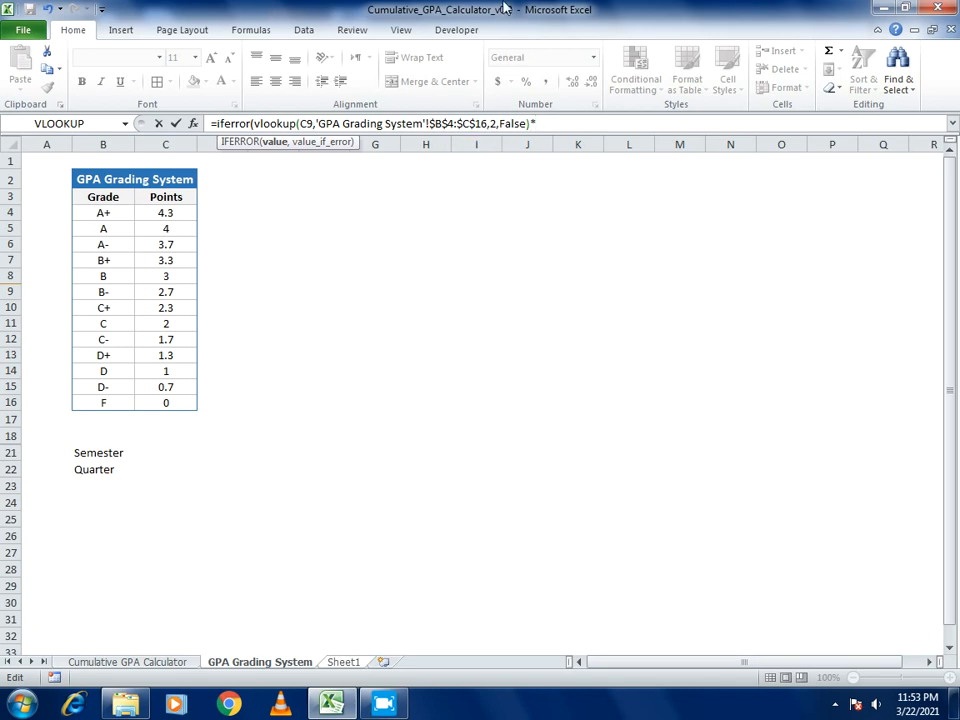
{"action": "left_click", "coordinate": [335, 665]}
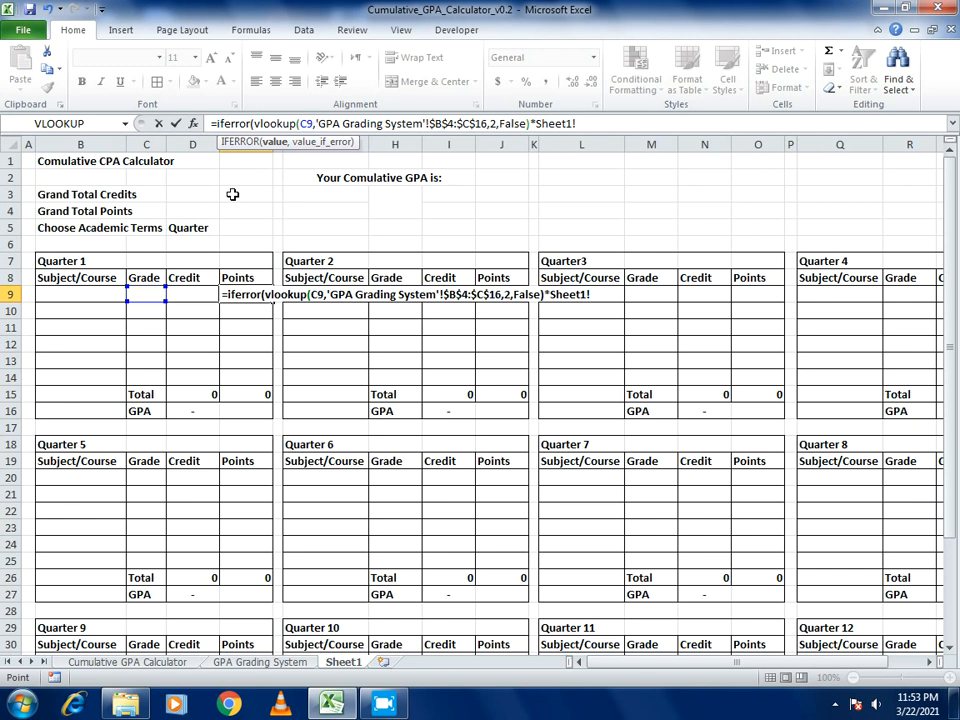
{"action": "left_click", "coordinate": [190, 295]}
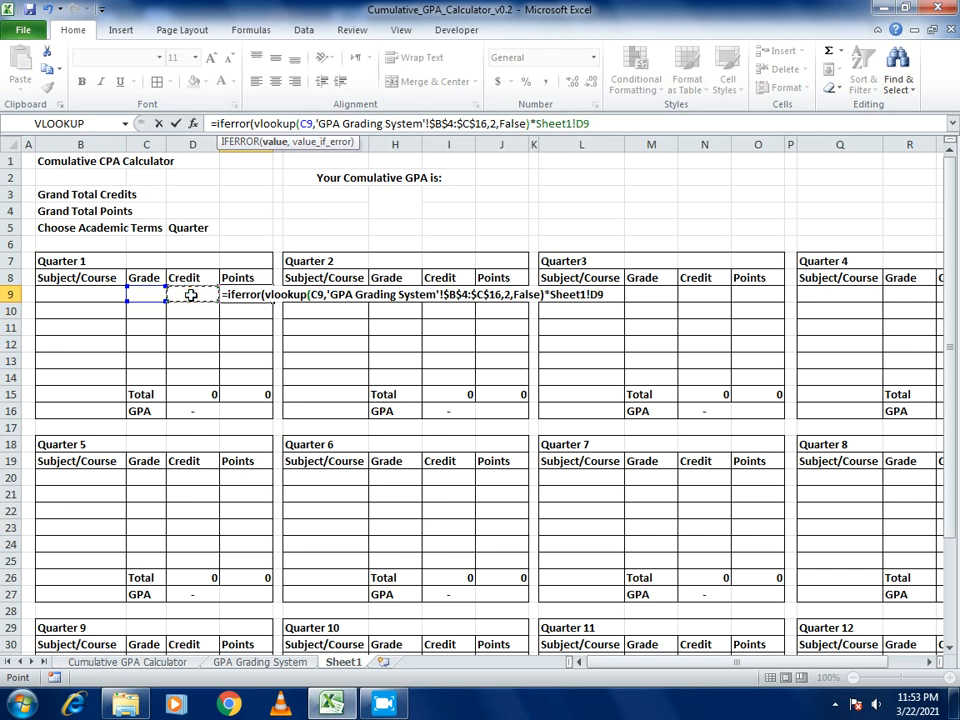
{"action": "type", "text": ","}
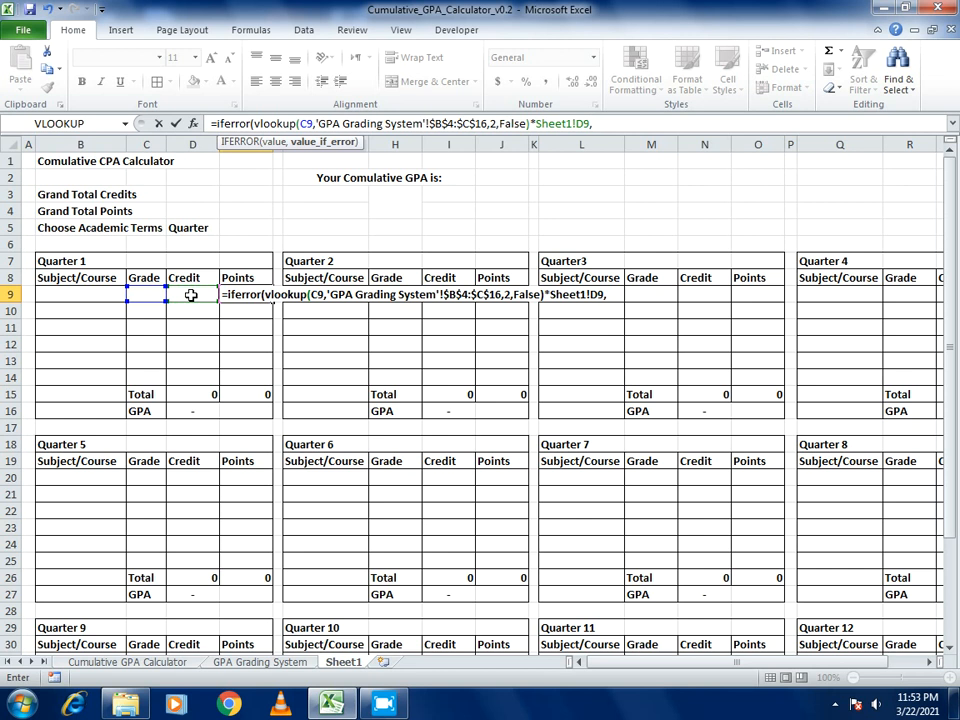
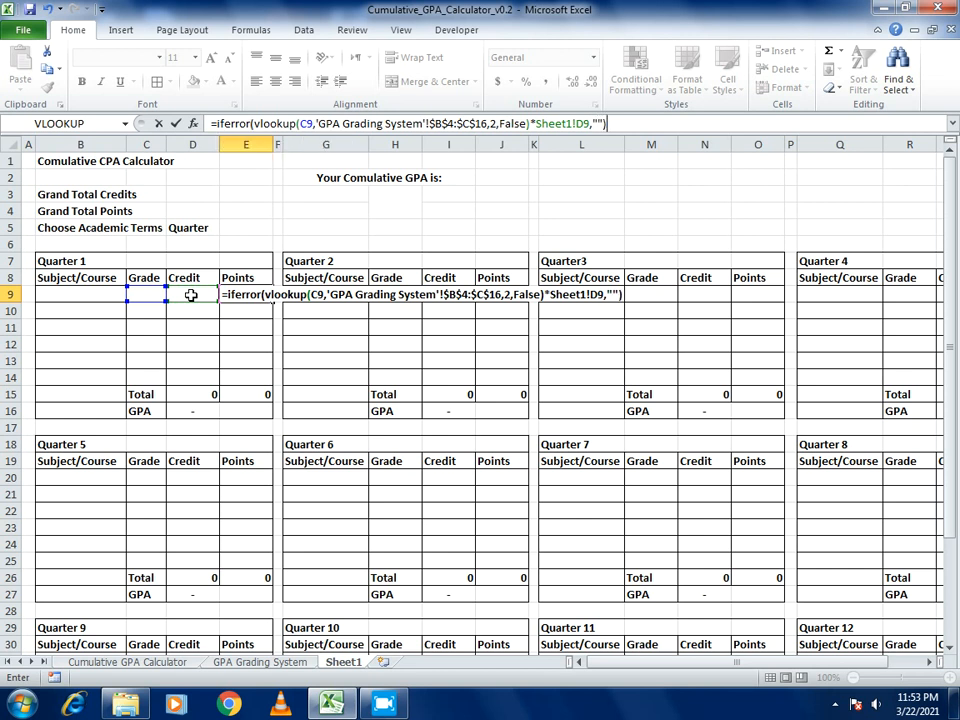
{"action": "type", "text": "\"\")"}
{"action": "key", "text": "Return"}
{"action": "key", "text": "Up"}
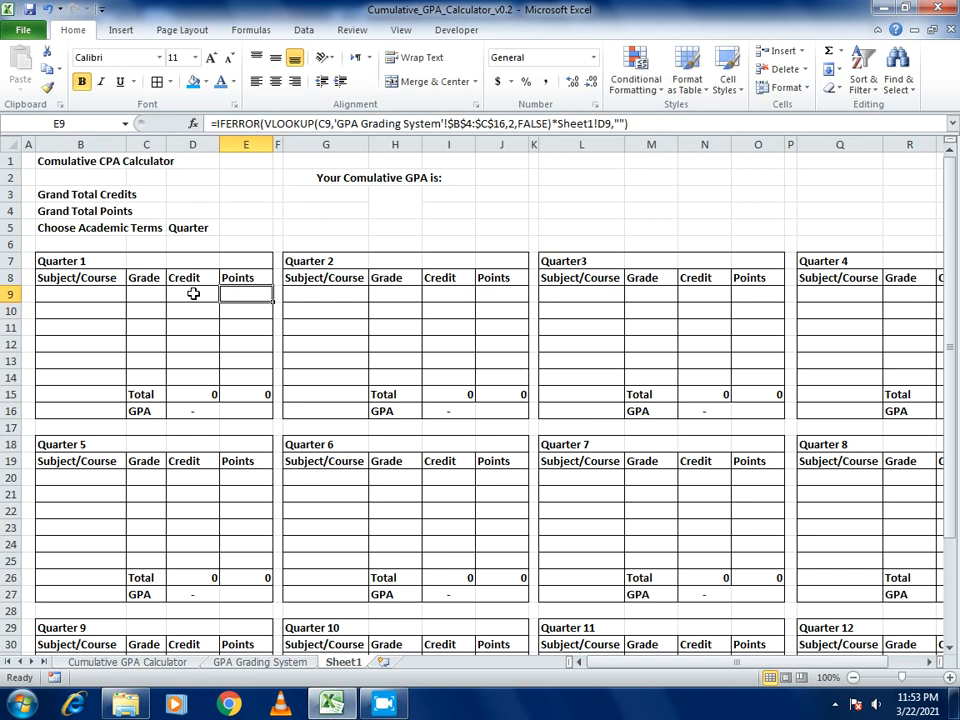
Fill the E9 Points formula down through E14 and copy the filled range.
{"action": "left_click_drag", "start_coordinate": [272, 301], "coordinate": [273, 385]}
{"action": "key", "text": "ctrl+c"}
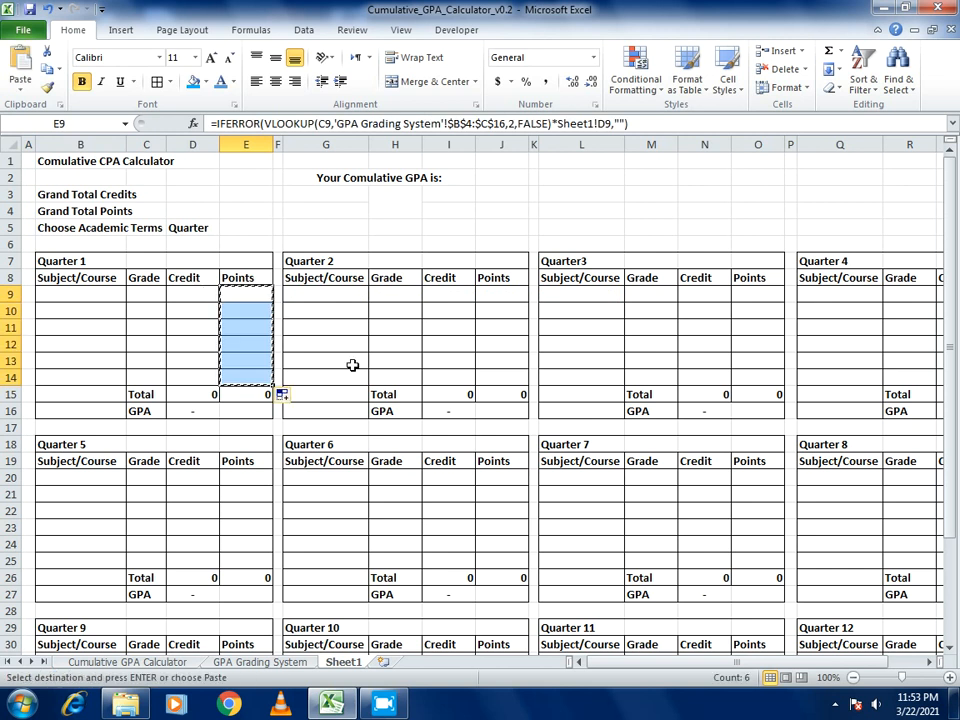
Paste the copied Points formulas into the Points course rows of the other eleven term tables, in rows 9–14, 20–25 and 31–36.
{"action": "left_click_drag", "start_coordinate": [487, 291], "coordinate": [497, 375]}
{"action": "left_click_drag", "start_coordinate": [764, 291], "coordinate": [765, 377]}
{"action": "left_click_drag", "start_coordinate": [786, 663], "coordinate": [800, 663]}
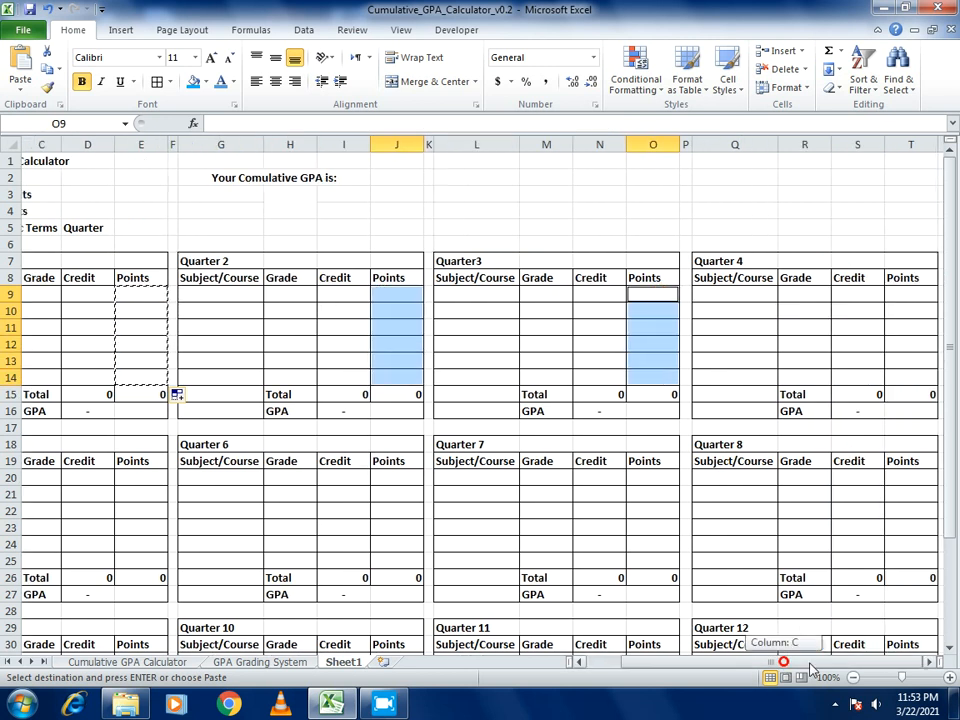
{"action": "left_click_drag", "start_coordinate": [897, 296], "coordinate": [910, 384]}
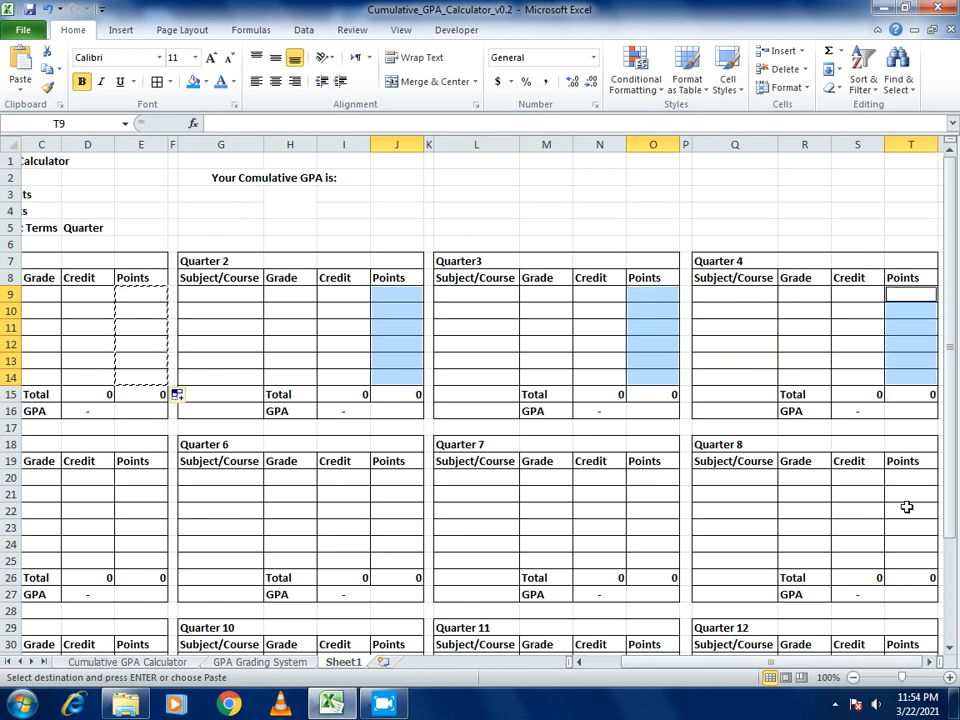
{"action": "left_click_drag", "start_coordinate": [903, 477], "coordinate": [902, 560]}
{"action": "left_click_drag", "start_coordinate": [647, 476], "coordinate": [647, 558]}
{"action": "left_click_drag", "start_coordinate": [380, 478], "coordinate": [390, 561]}
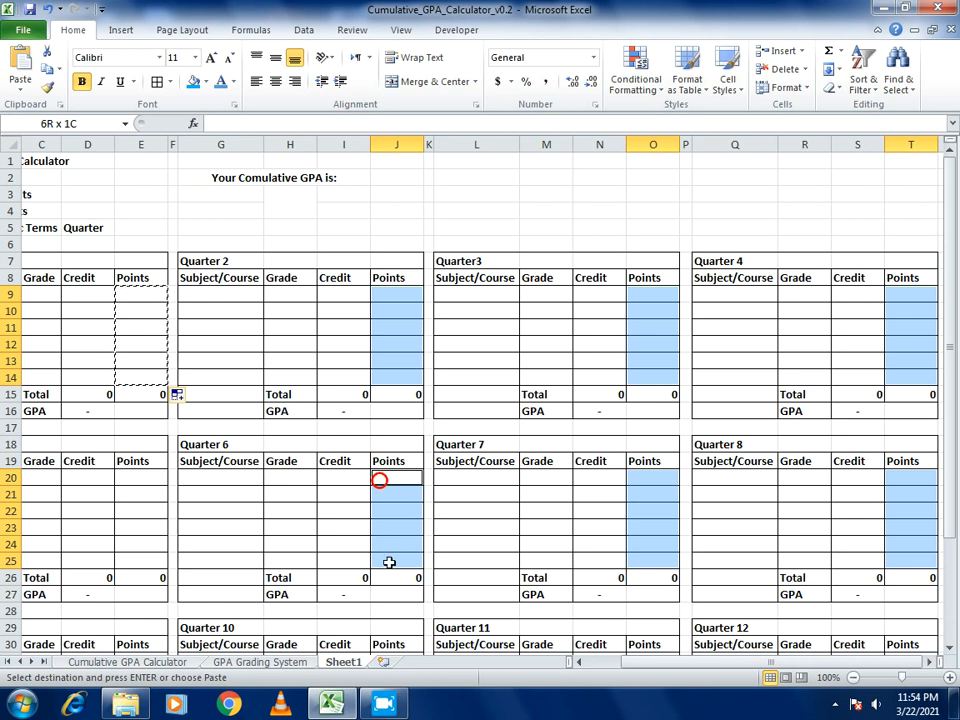
{"action": "left_click_drag", "start_coordinate": [136, 480], "coordinate": [141, 564]}
{"action": "left_click_drag", "start_coordinate": [951, 389], "coordinate": [917, 608]}
{"action": "left_click_drag", "start_coordinate": [666, 527], "coordinate": [666, 610]}
{"action": "left_click_drag", "start_coordinate": [405, 528], "coordinate": [399, 604]}
{"action": "left_click_drag", "start_coordinate": [131, 521], "coordinate": [135, 604]}
{"action": "left_click_drag", "start_coordinate": [953, 475], "coordinate": [953, 349]}
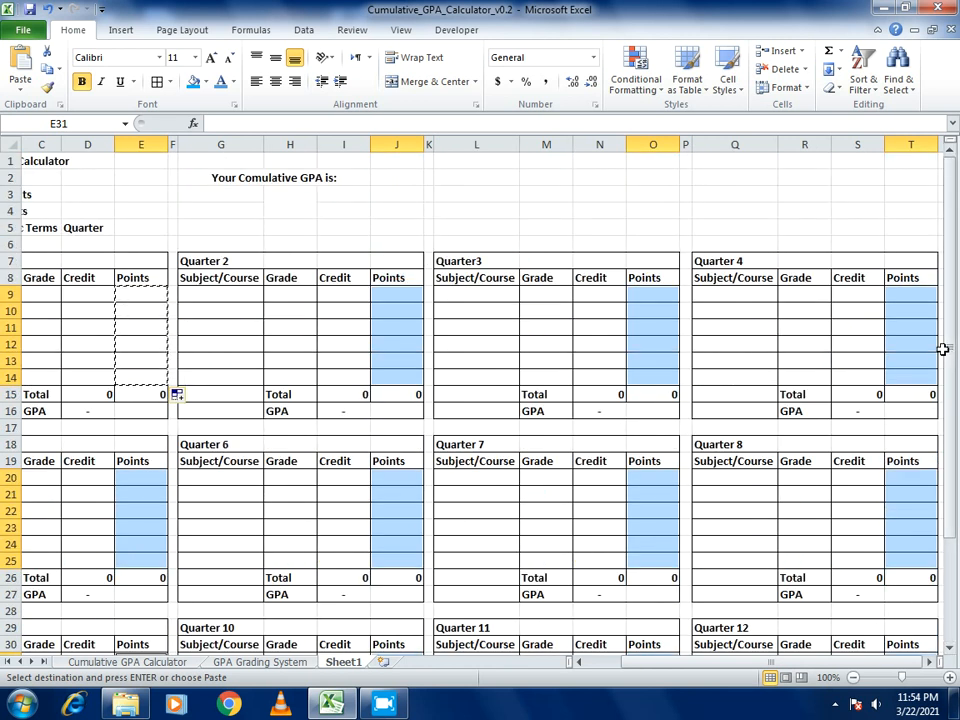
{"action": "right_click", "coordinate": [369, 297]}
{"action": "left_click", "coordinate": [420, 364]}
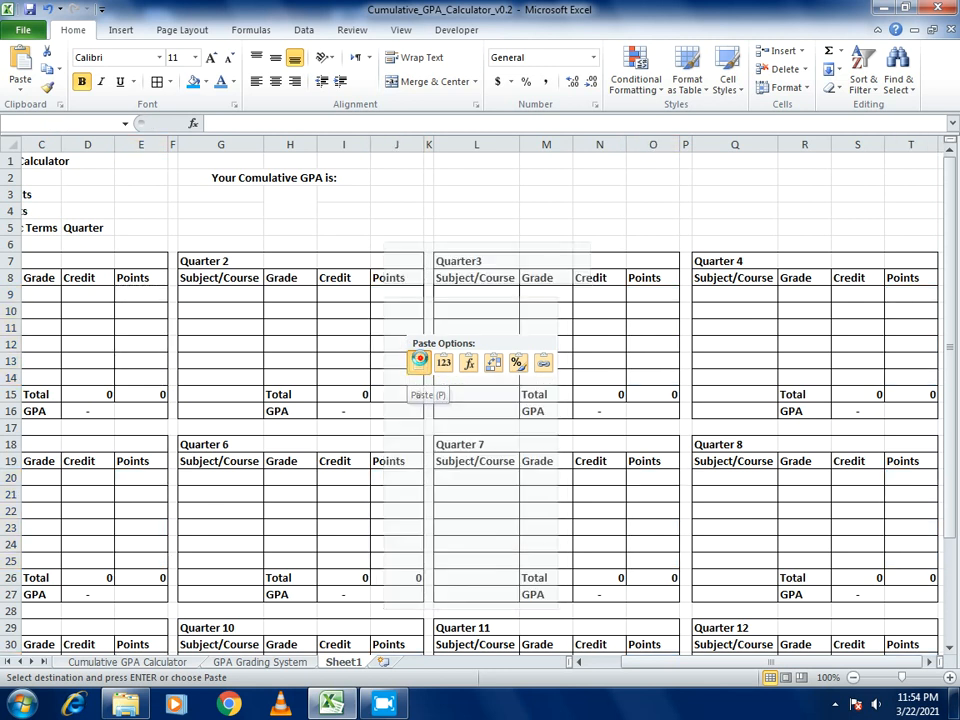
Start the cumulative GPA formula in H3 with an IF test of D3=0 that returns "-" when true.
{"action": "left_click_drag", "start_coordinate": [952, 409], "coordinate": [952, 351]}
{"action": "left_click_drag", "start_coordinate": [838, 664], "coordinate": [801, 662]}
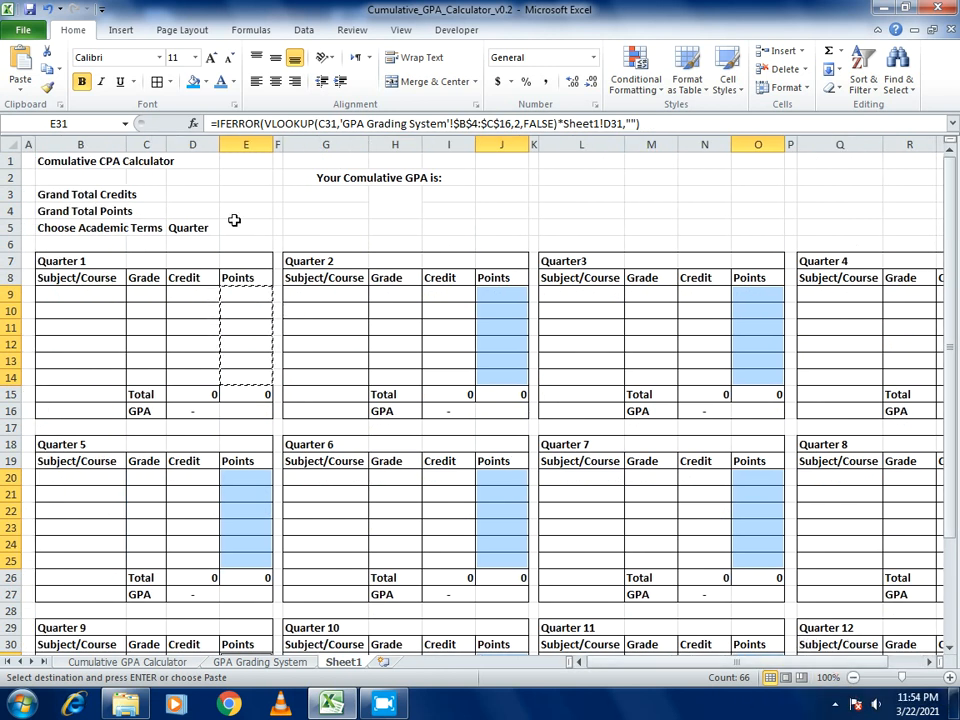
{"action": "left_click", "coordinate": [401, 198]}
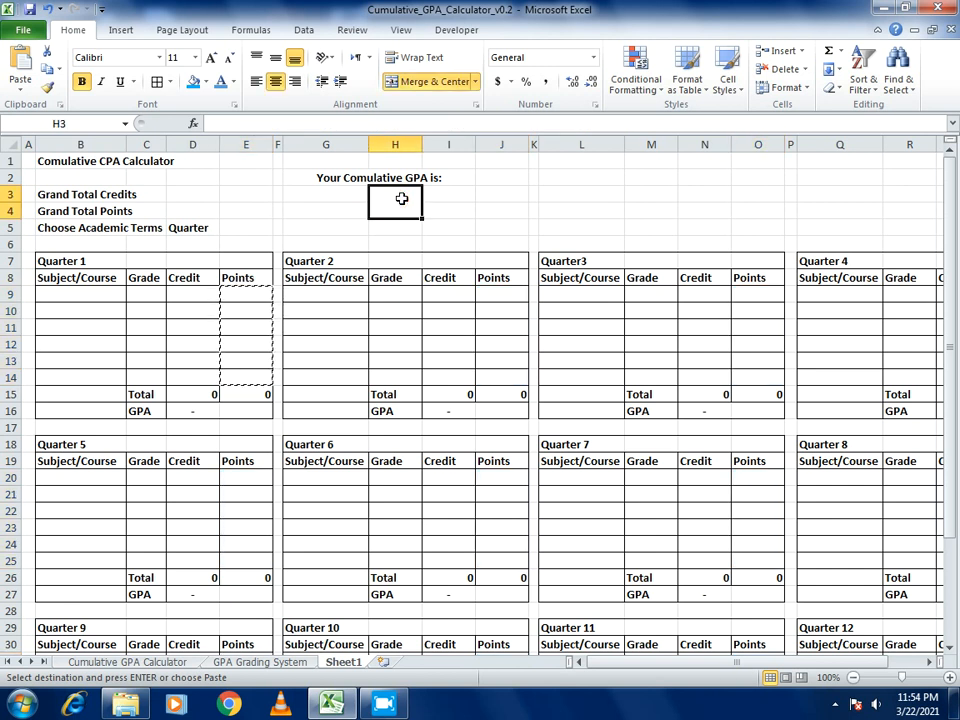
{"action": "type", "text": "="}
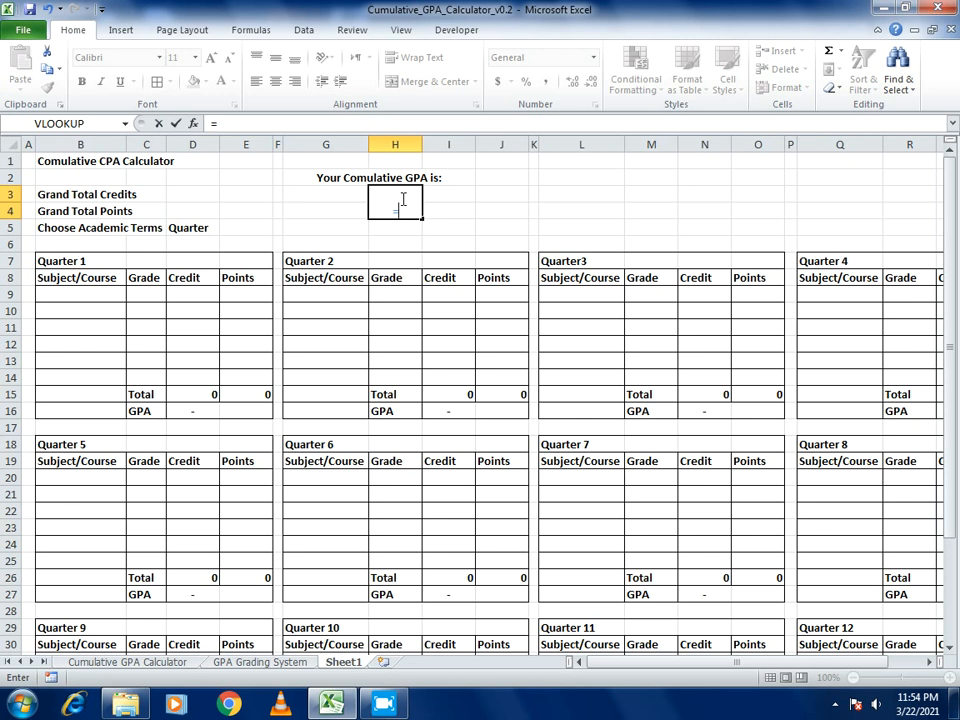
{"action": "type", "text": "if"}
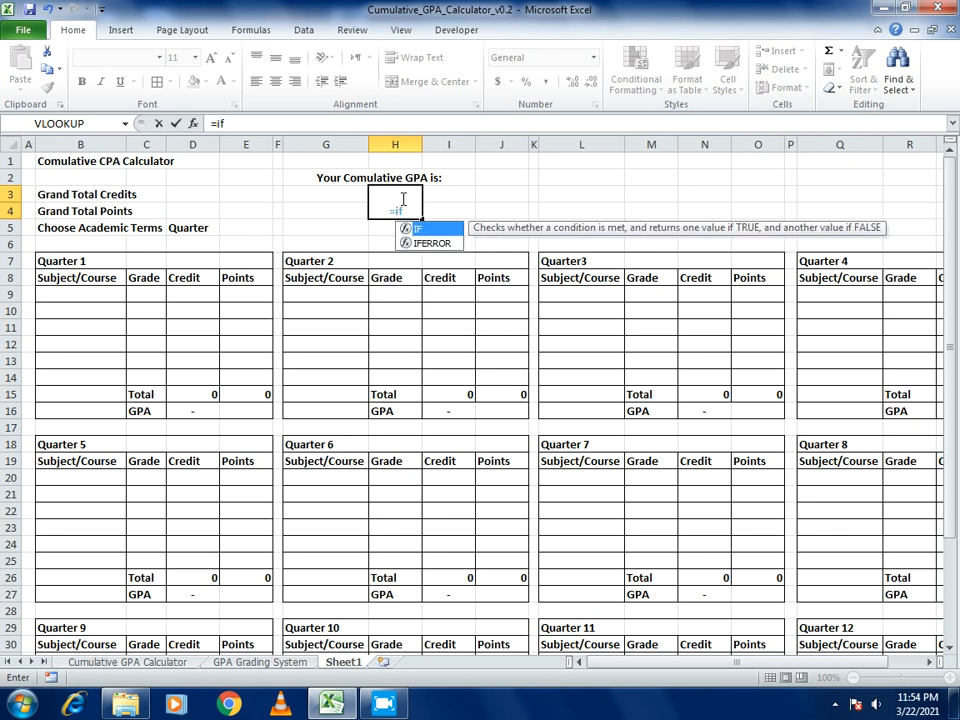
{"action": "type", "text": "("}
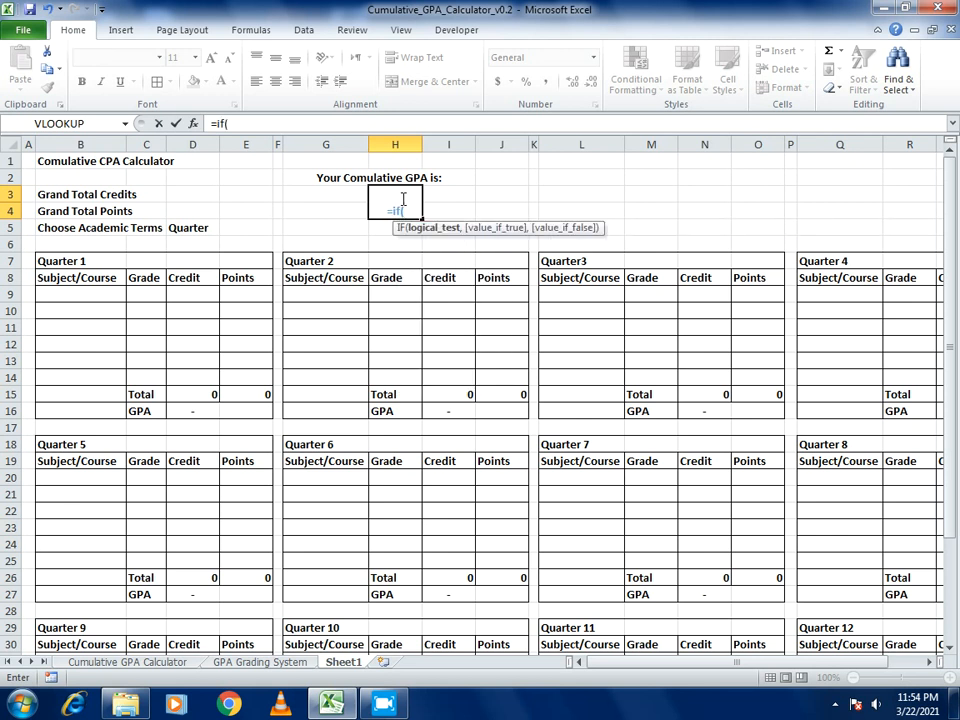
{"action": "left_click", "coordinate": [178, 196]}
{"action": "type", "text": "=0"}
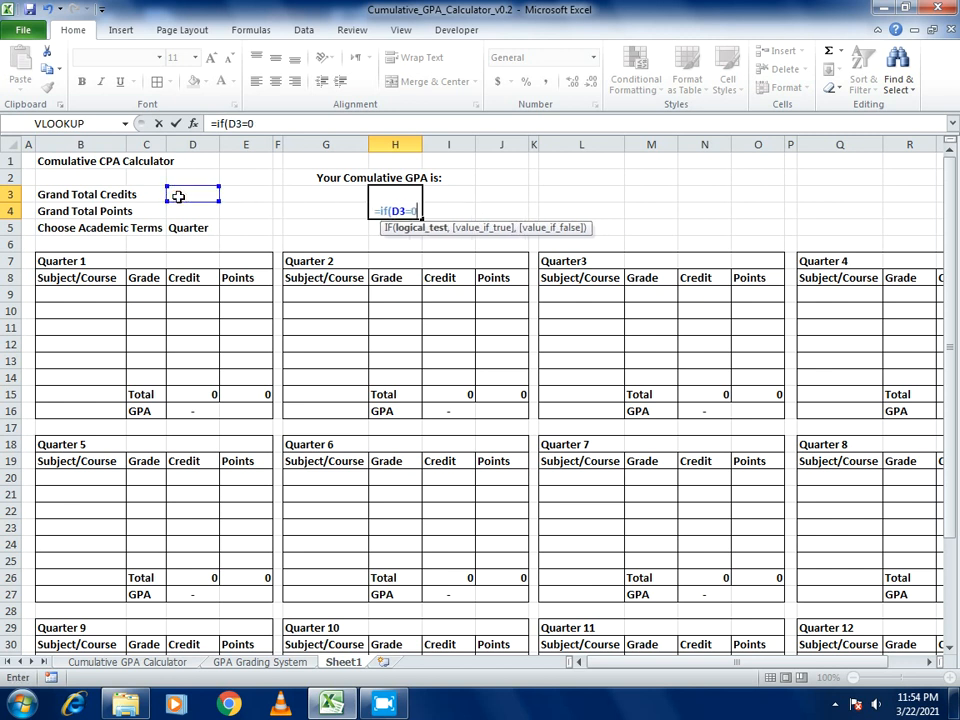
{"action": "type", "text": ",\""}
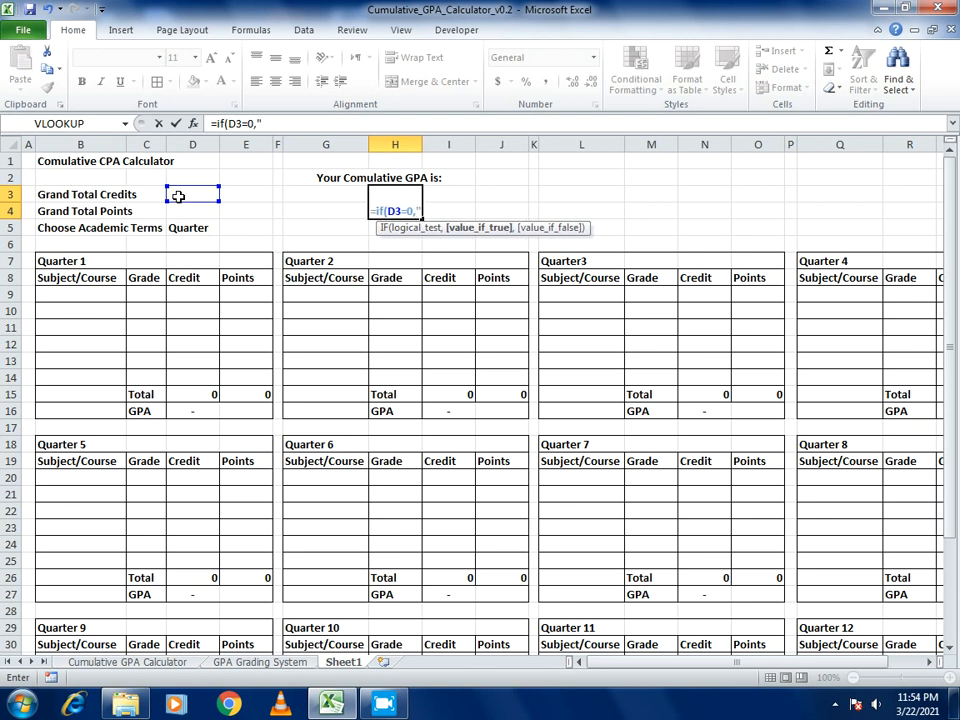
{"action": "type", "text": "-"}
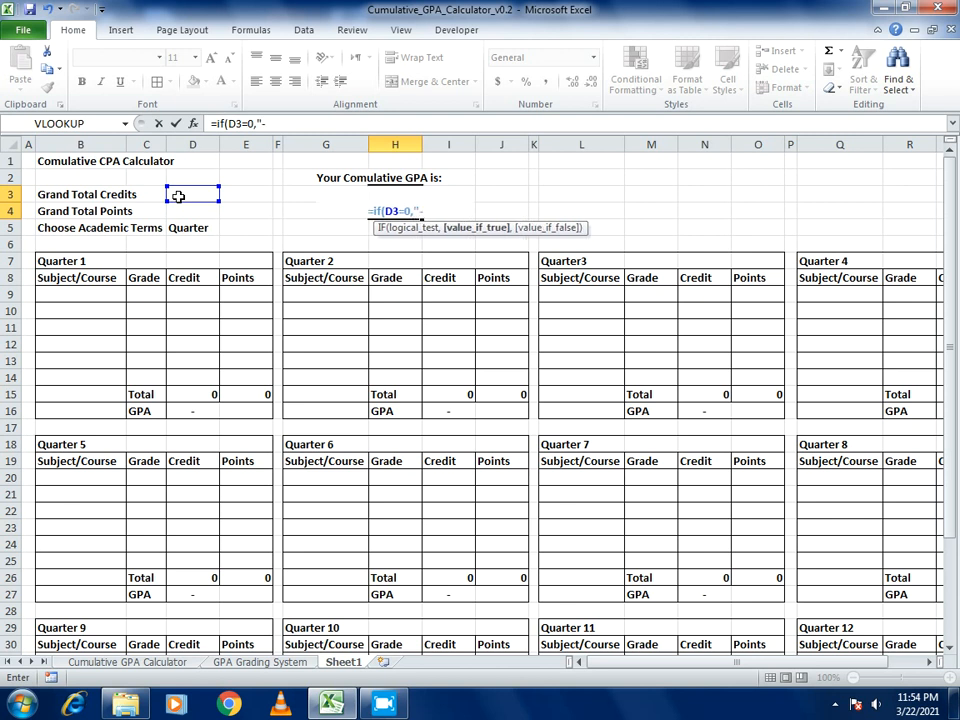
{"action": "type", "text": "\""}
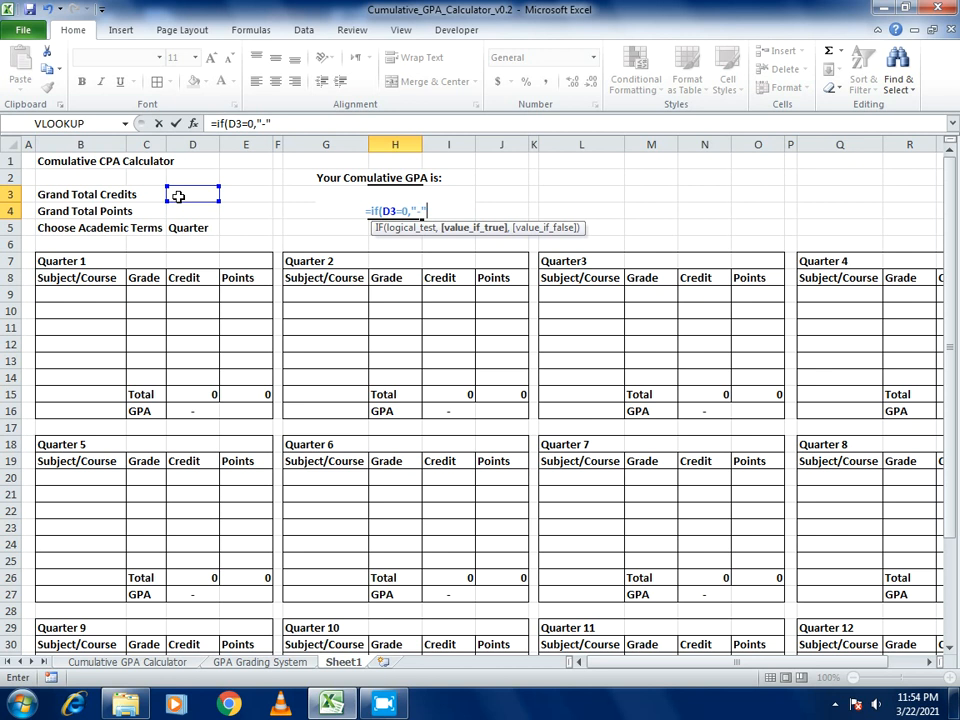
Complete the H3 formula with D4/D3 as the false value, and middle-align the cell vertically.
{"action": "type", "text": ","}
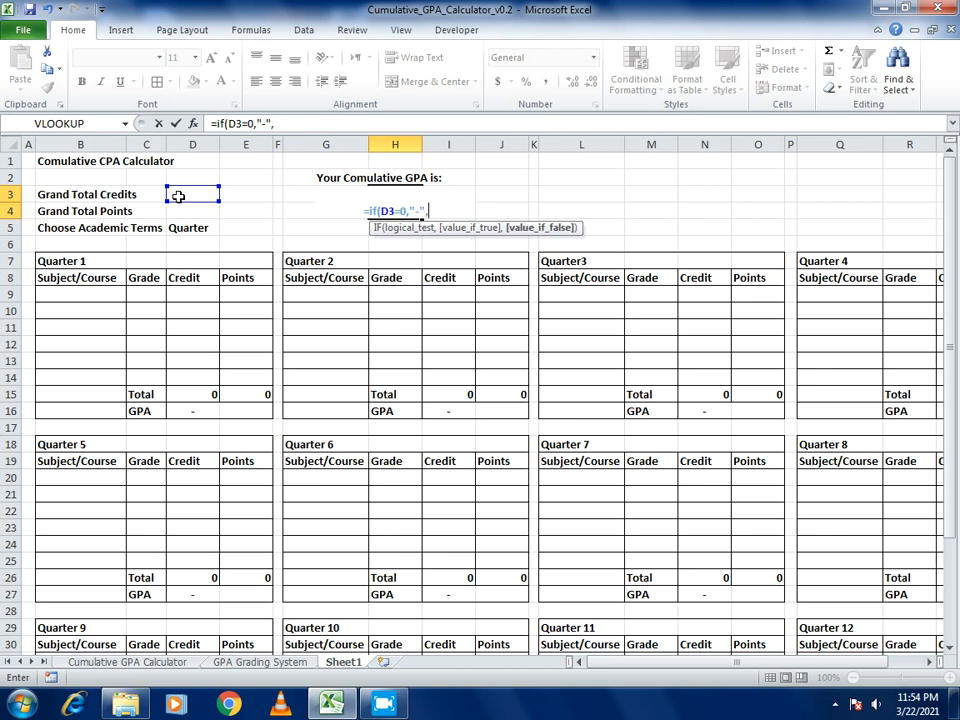
{"action": "left_click", "coordinate": [184, 211]}
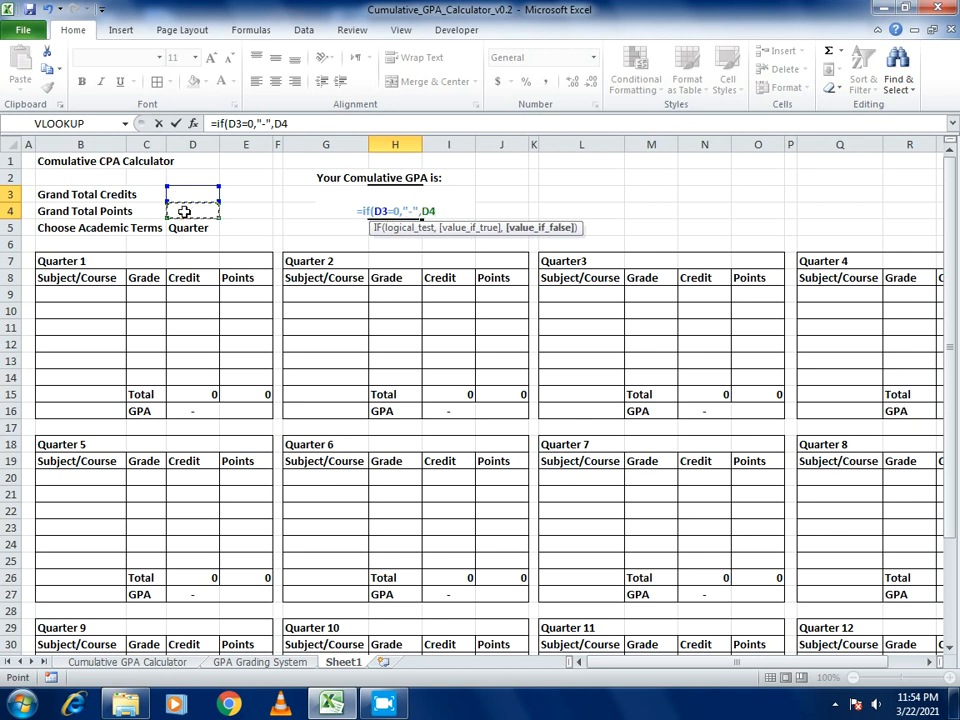
{"action": "type", "text": "/"}
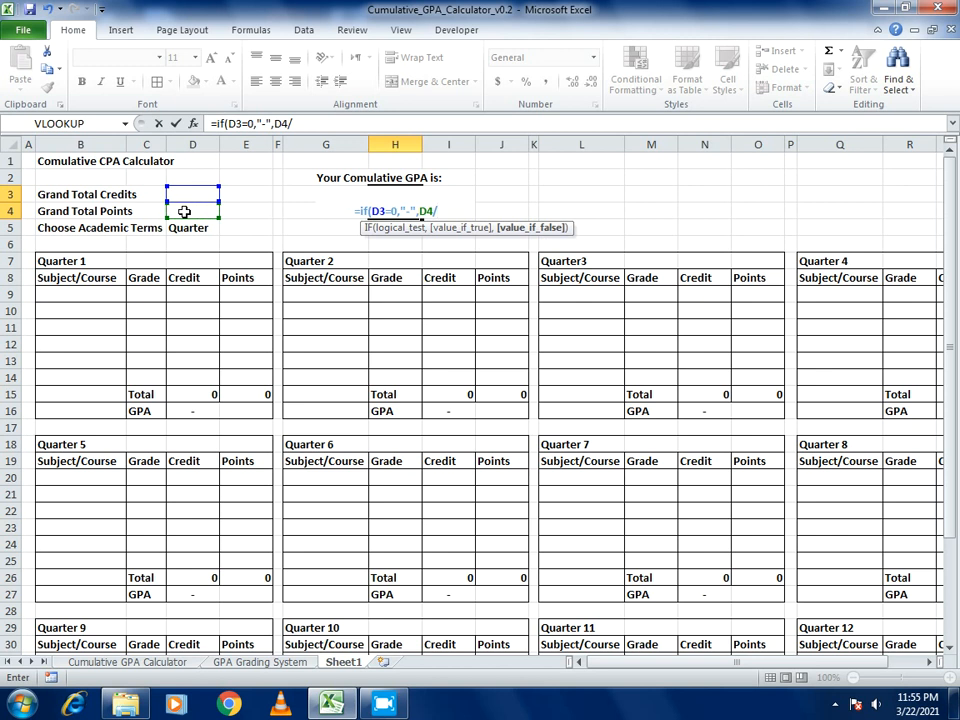
{"action": "left_click", "coordinate": [179, 196]}
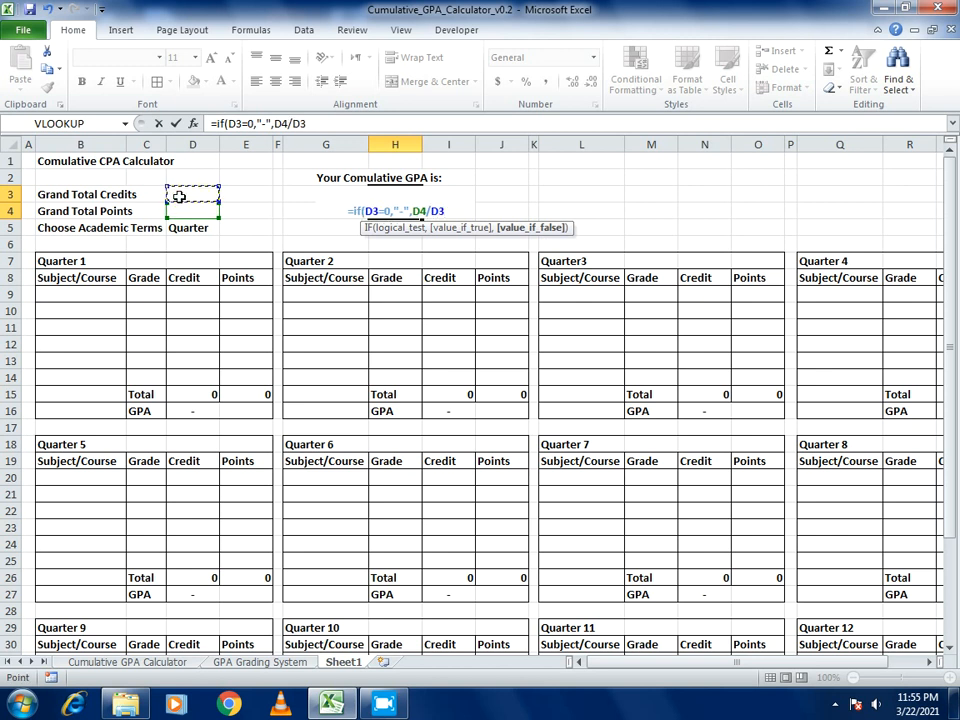
{"action": "key", "text": "Return"}
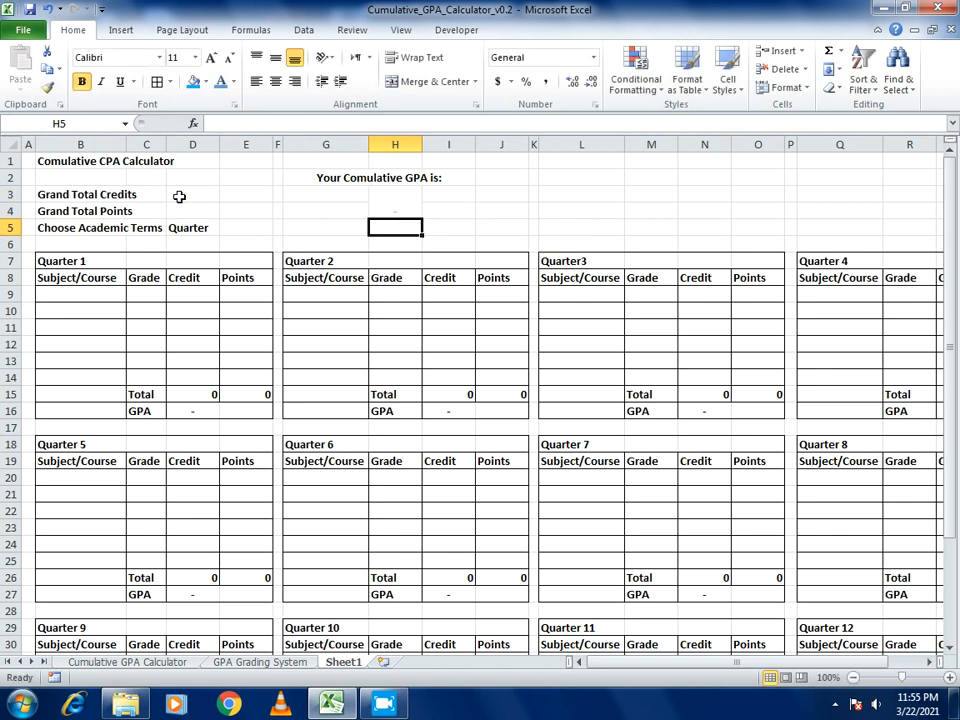
{"action": "key", "text": "Up"}
{"action": "left_click", "coordinate": [275, 57]}
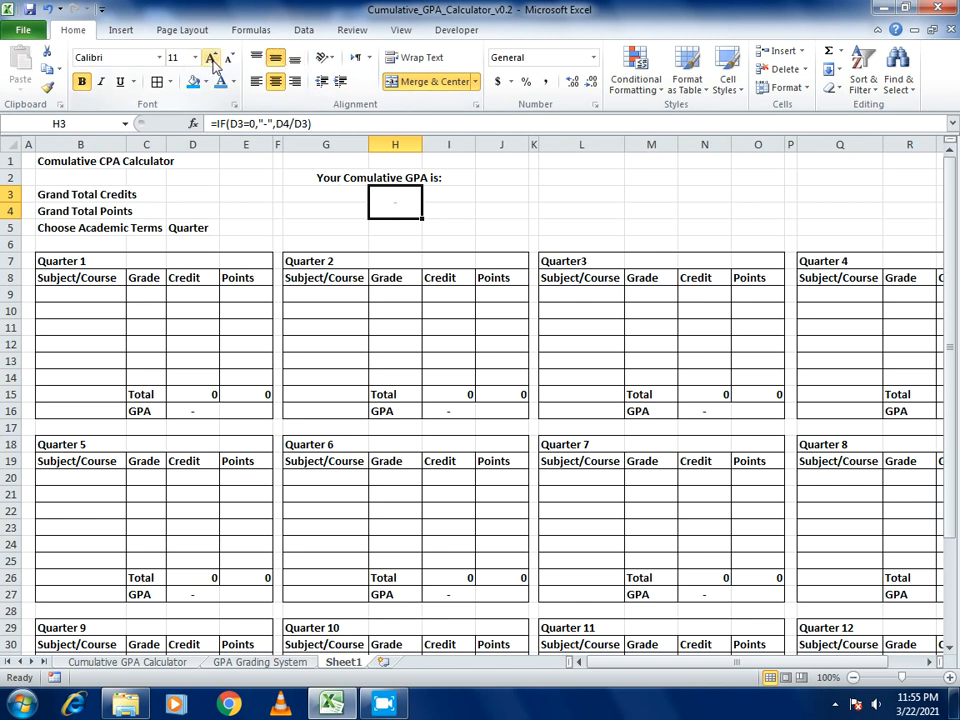
Enter a credit of 4 for the first Quarter 1 course in D9.
{"action": "left_click", "coordinate": [154, 293]}
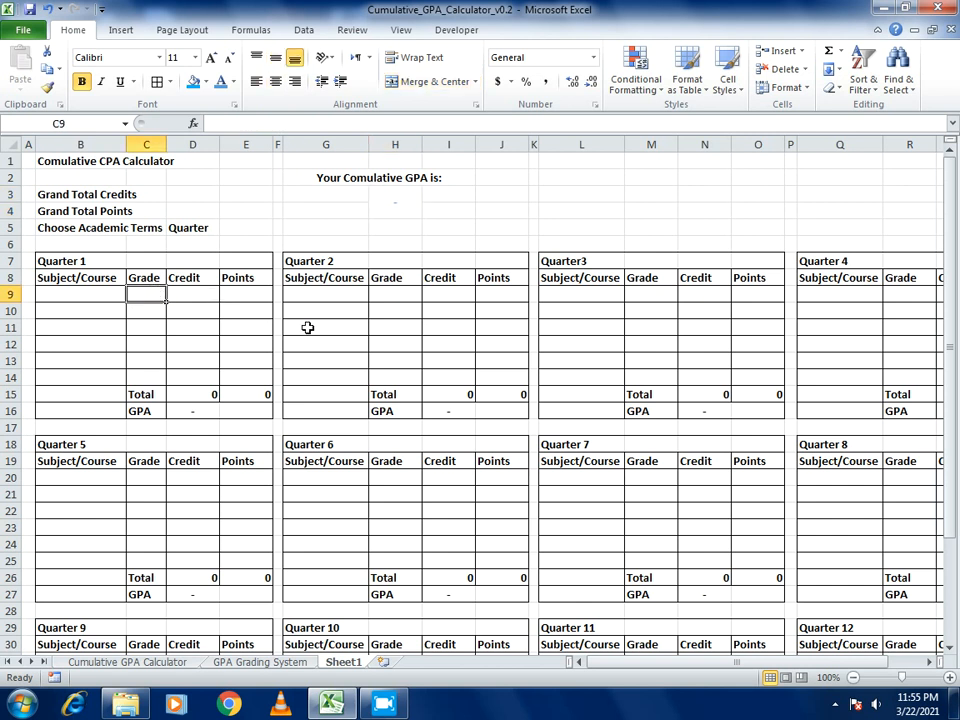
{"action": "key", "text": "Right"}
{"action": "type", "text": "4"}
{"action": "key", "text": "Return"}
{"action": "key", "text": "Up"}
{"action": "key", "text": "Left"}
Merge and centre the Quarter 1 GPA cells D16:E16, and copy their format to the Quarter 2 GPA cells I16:J16.
{"action": "left_click", "coordinate": [213, 412]}
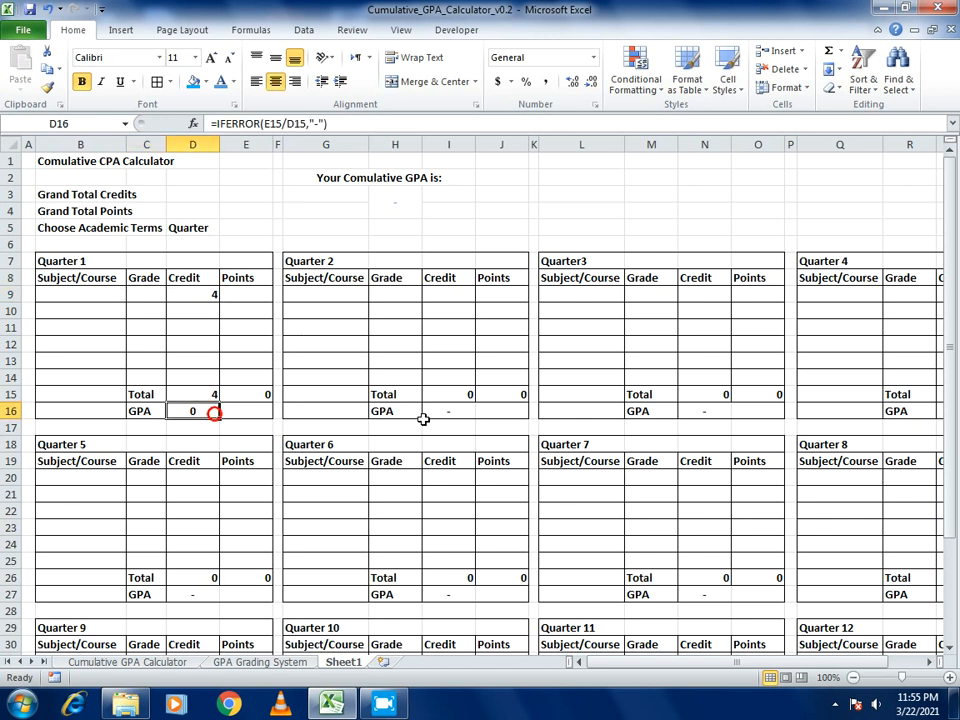
{"action": "left_click", "coordinate": [430, 413], "text": "ctrl"}
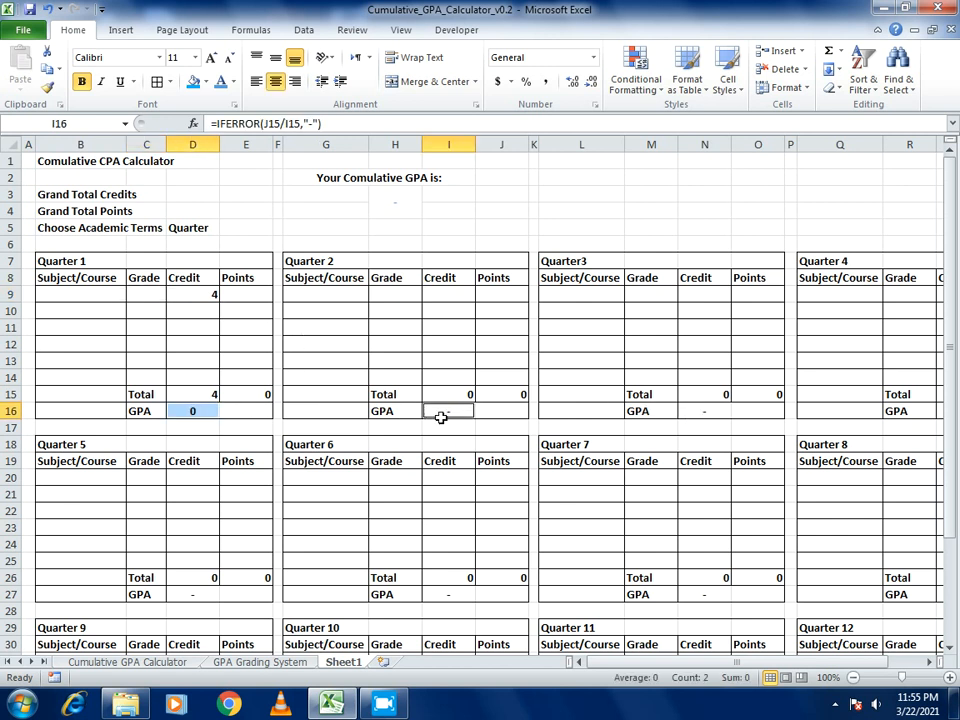
{"action": "left_click", "coordinate": [505, 432]}
{"action": "left_click_drag", "start_coordinate": [203, 415], "coordinate": [246, 412]}
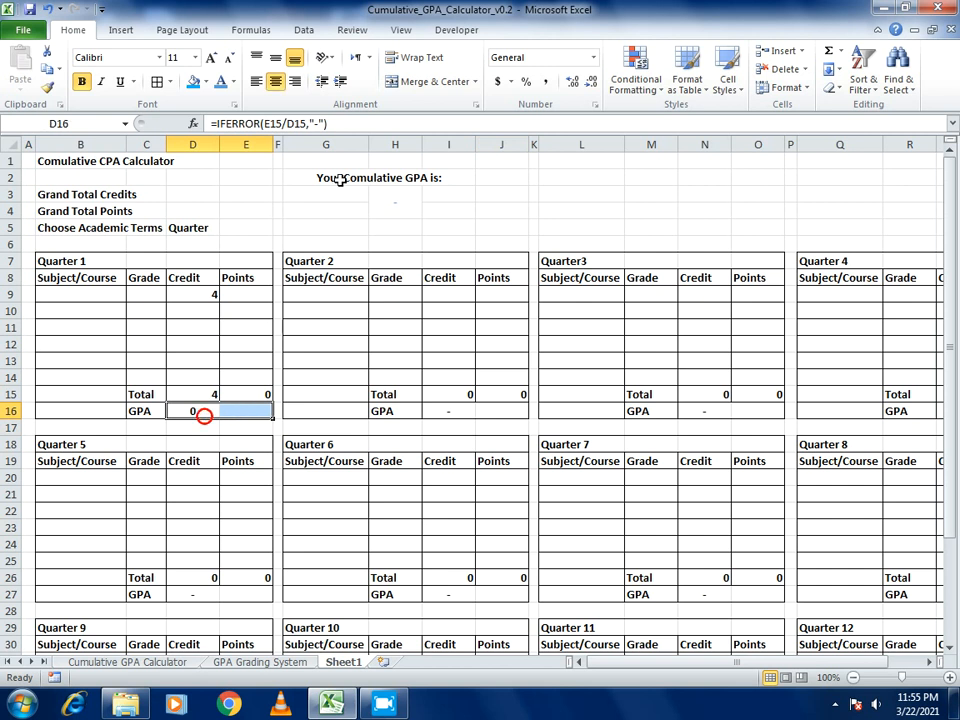
{"action": "left_click", "coordinate": [428, 81]}
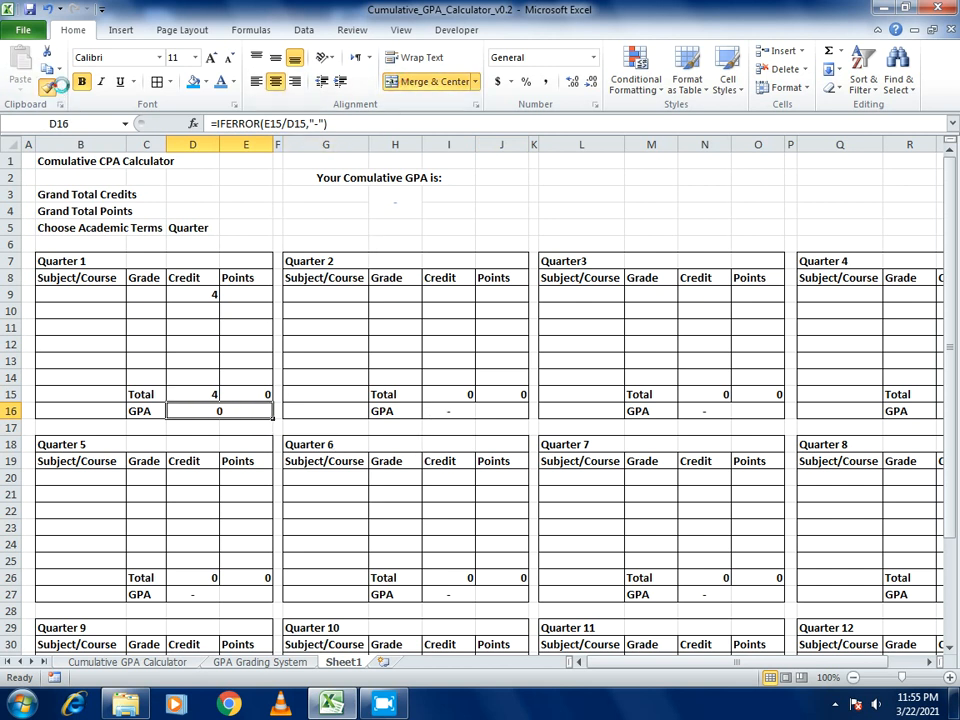
{"action": "left_click", "coordinate": [47, 88]}
{"action": "left_click", "coordinate": [448, 411]}
{"action": "left_click_drag", "start_coordinate": [448, 411], "coordinate": [508, 409]}
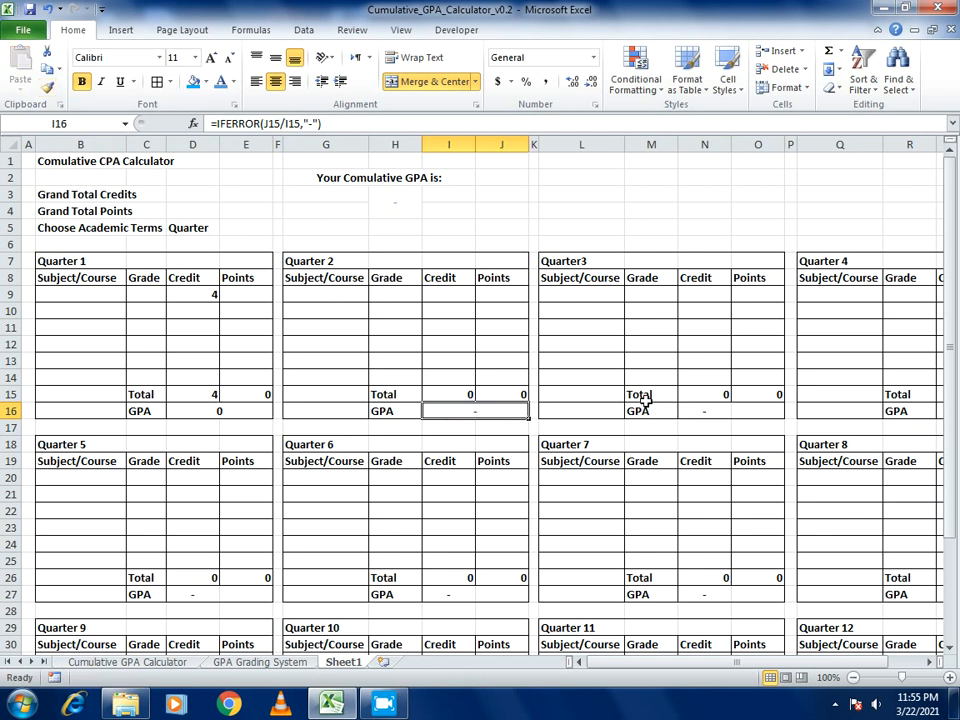
Try to merge and centre the GPA cell pairs of the other ten term tables in a single operation.
{"action": "left_click_drag", "start_coordinate": [696, 410], "coordinate": [757, 411]}
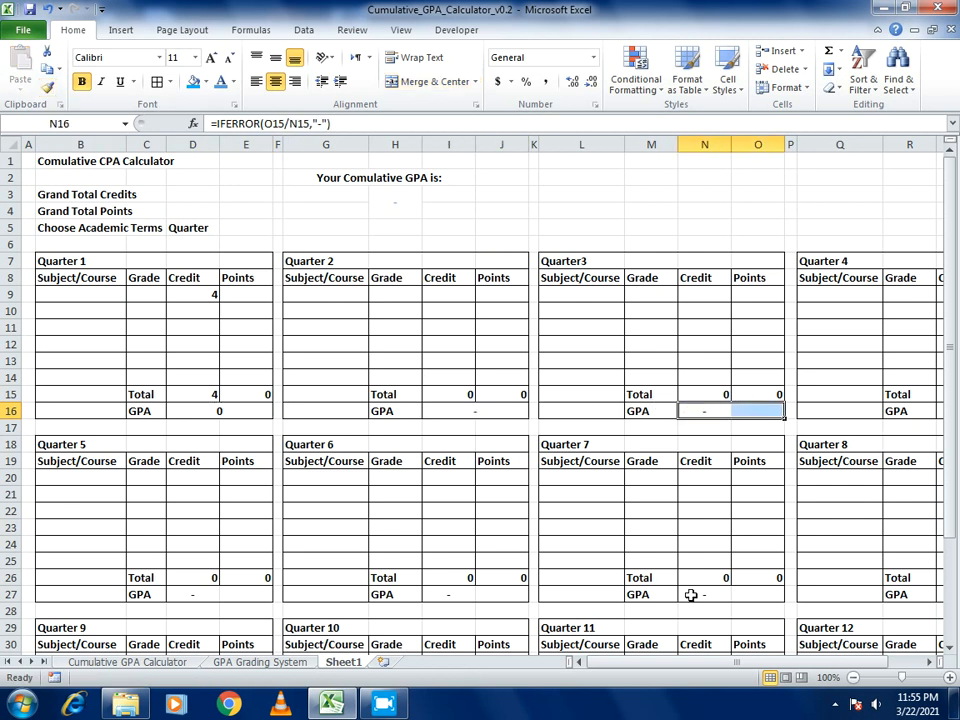
{"action": "left_click_drag", "start_coordinate": [690, 595], "coordinate": [739, 591]}
{"action": "left_click_drag", "start_coordinate": [454, 595], "coordinate": [506, 596]}
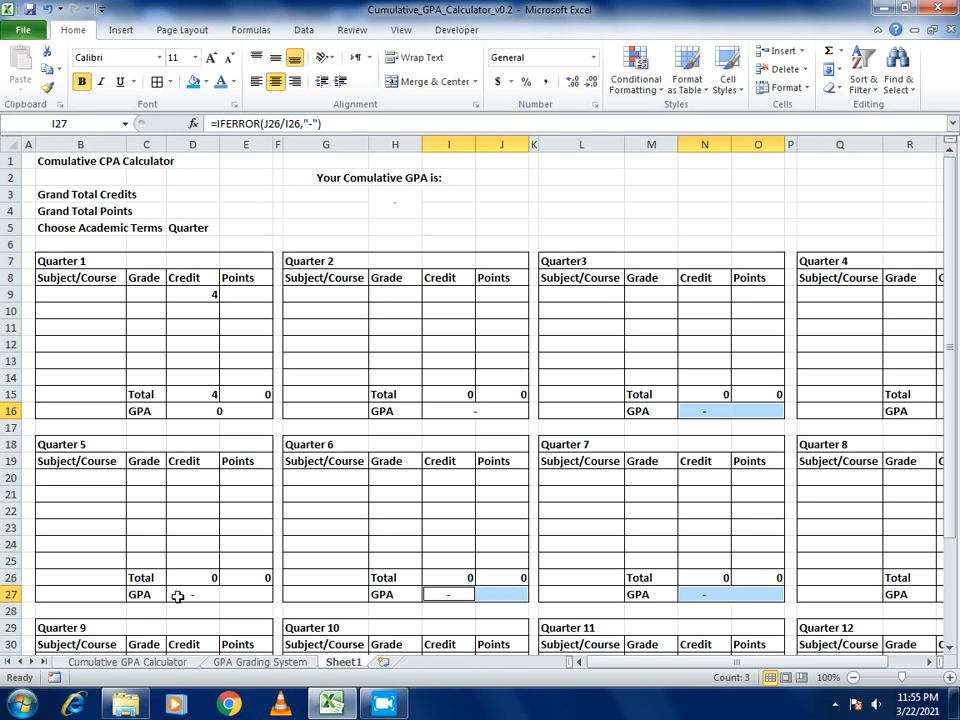
{"action": "left_click_drag", "start_coordinate": [177, 595], "coordinate": [244, 590]}
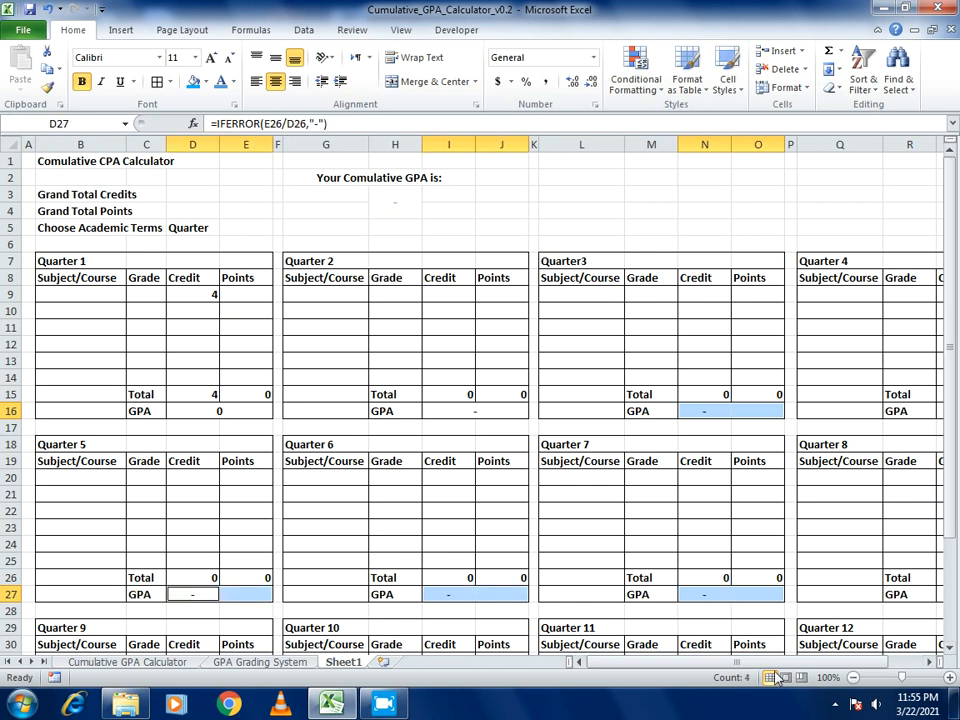
{"action": "scroll", "coordinate": [776, 668], "scroll_direction": "right", "scroll_amount": 2}
{"action": "left_click_drag", "start_coordinate": [866, 410], "coordinate": [901, 411]}
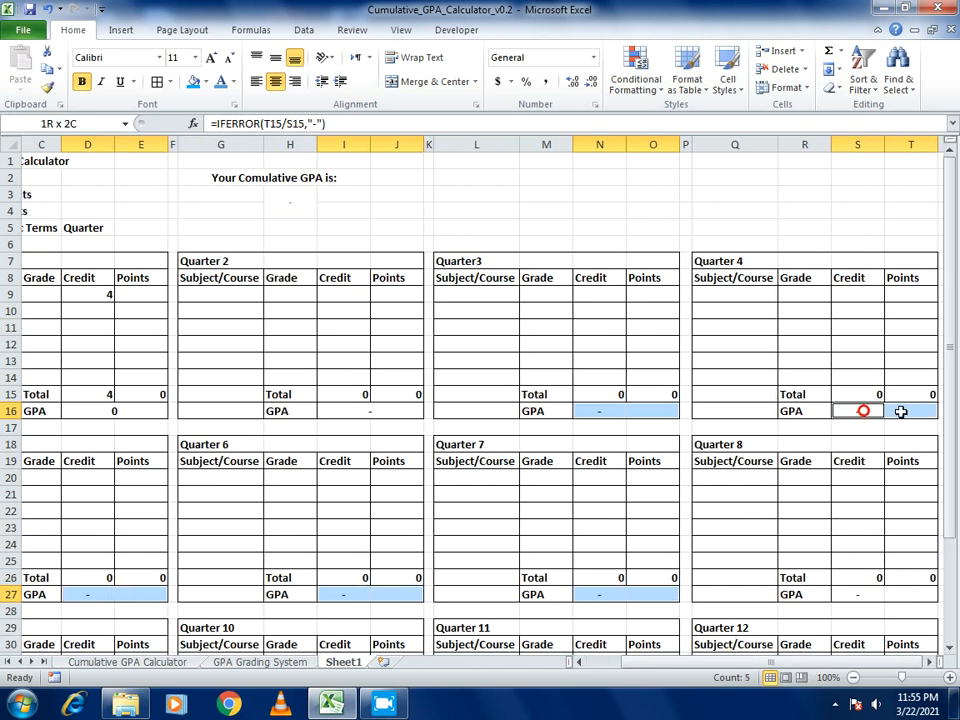
{"action": "left_click_drag", "start_coordinate": [861, 594], "coordinate": [893, 592]}
{"action": "left_click_drag", "start_coordinate": [950, 500], "coordinate": [950, 561]}
{"action": "left_click_drag", "start_coordinate": [864, 644], "coordinate": [908, 648]}
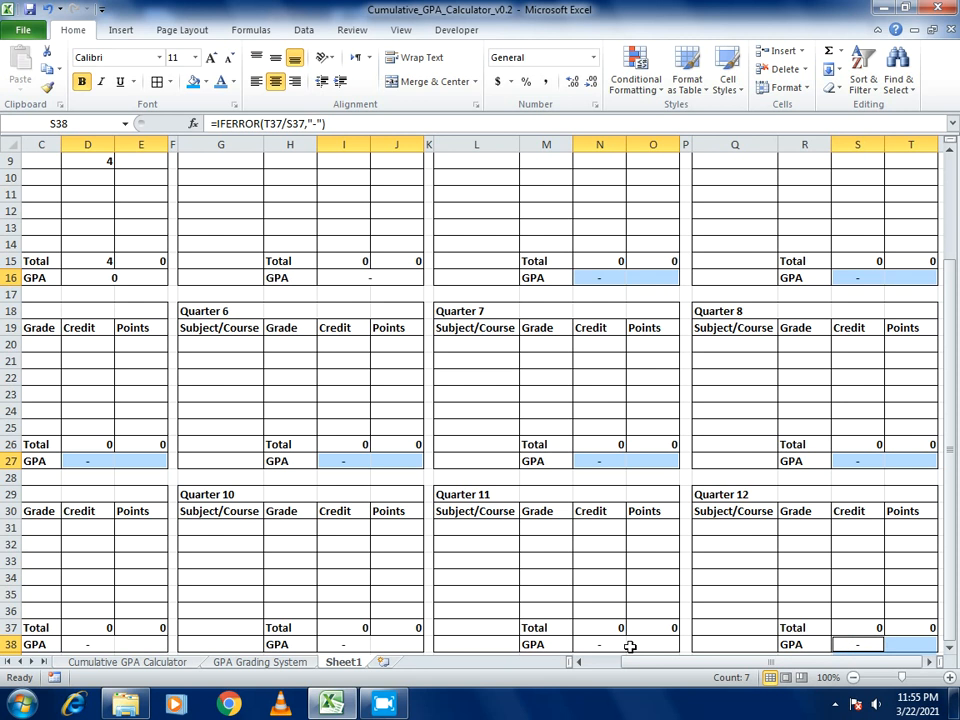
{"action": "left_click_drag", "start_coordinate": [605, 645], "coordinate": [652, 645], "text": "ctrl"}
{"action": "left_click", "coordinate": [333, 645], "text": "ctrl"}
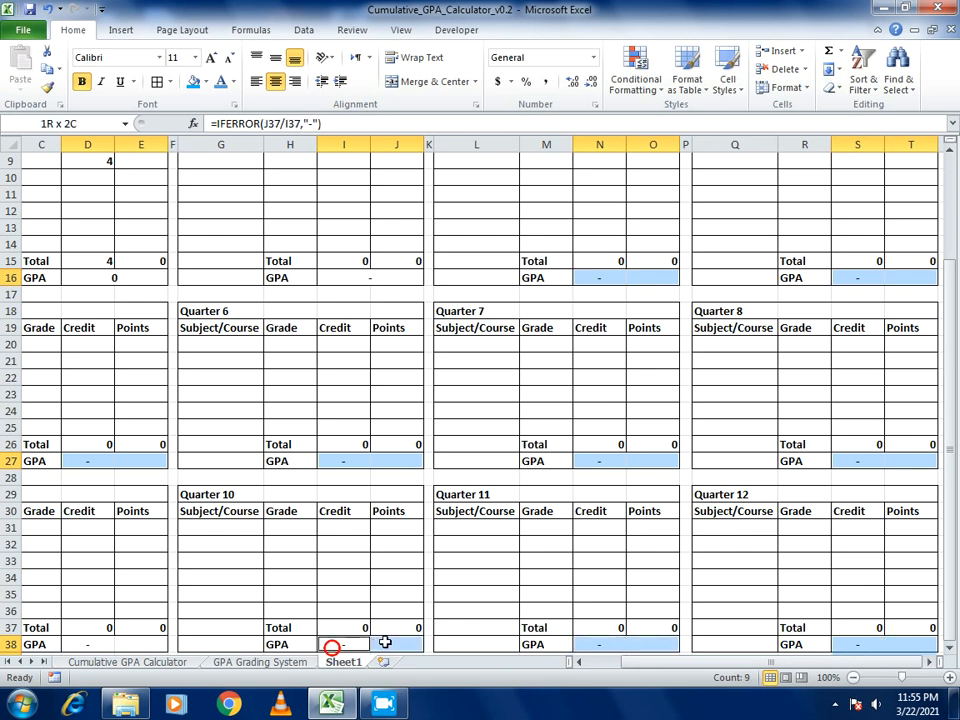
{"action": "left_click", "coordinate": [90, 645], "text": "ctrl"}
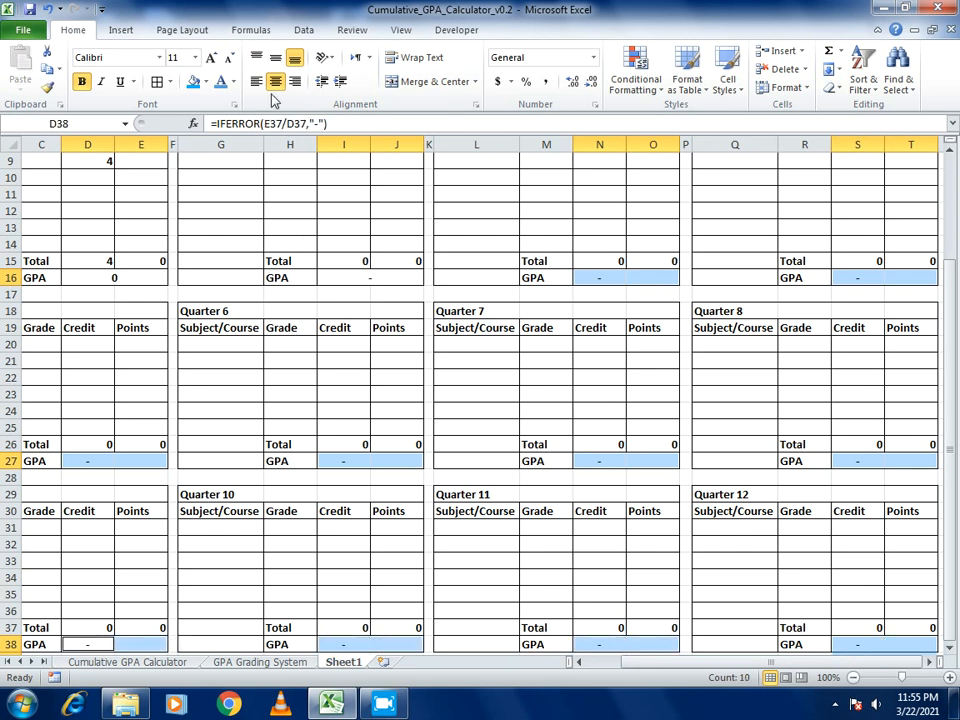
{"action": "left_click", "coordinate": [415, 82]}
{"action": "left_click", "coordinate": [481, 384]}
Copy the merged format of the Quarter 2 GPA cell to the GPA cells of Quarter 3 (N16:O16) and Quarter 4 (S16:T16).
{"action": "left_click", "coordinate": [339, 280]}
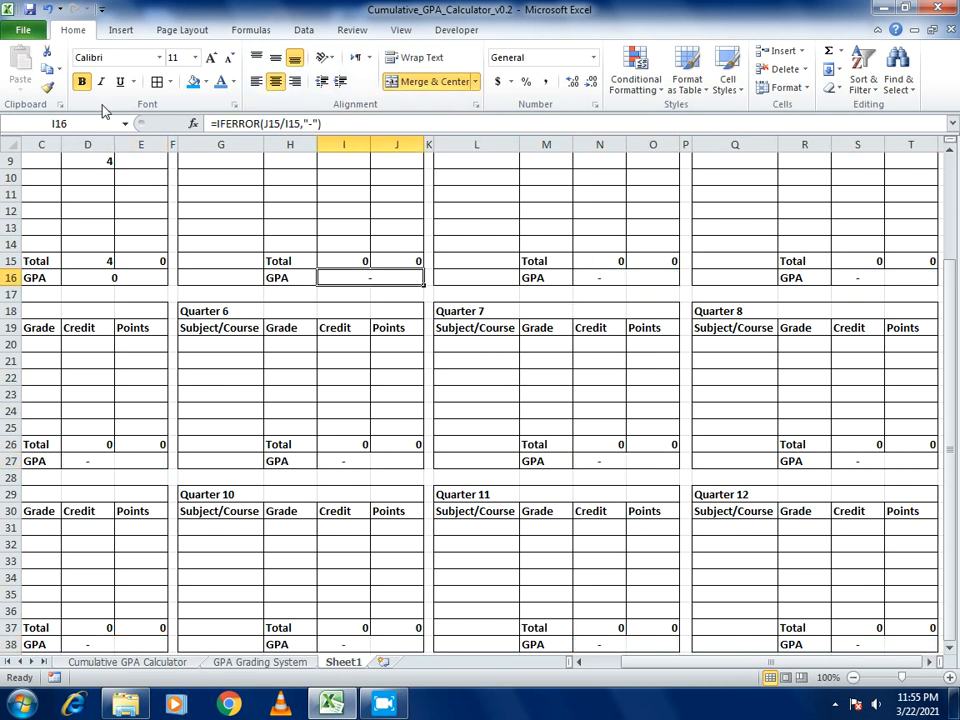
{"action": "left_click", "coordinate": [47, 88]}
{"action": "left_click_drag", "start_coordinate": [581, 276], "coordinate": [643, 275]}
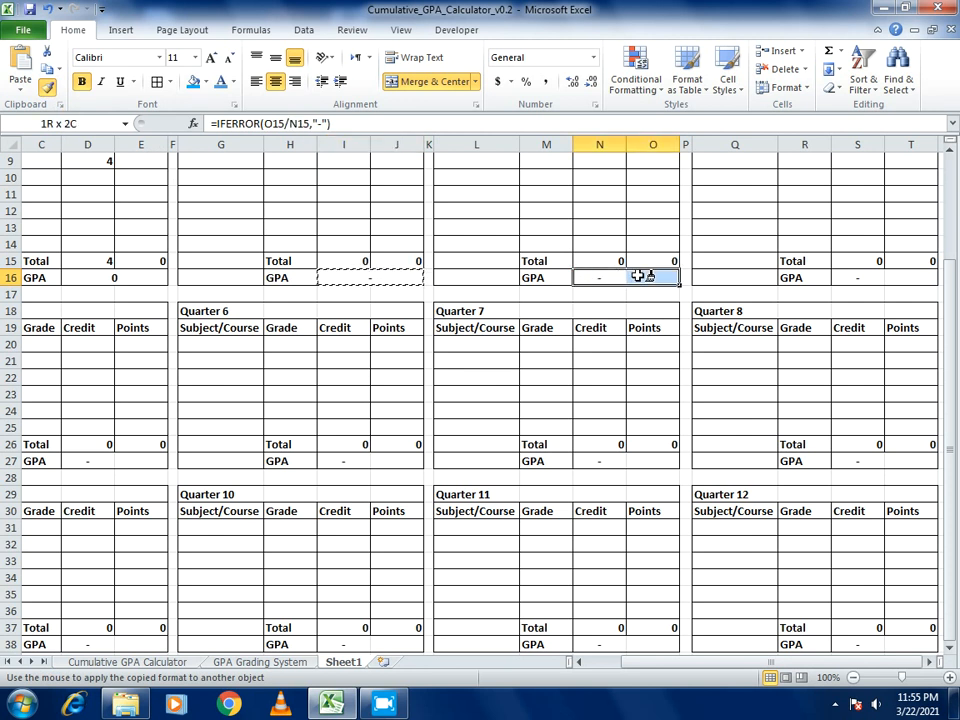
{"action": "left_click", "coordinate": [50, 89]}
{"action": "left_click", "coordinate": [863, 277]}
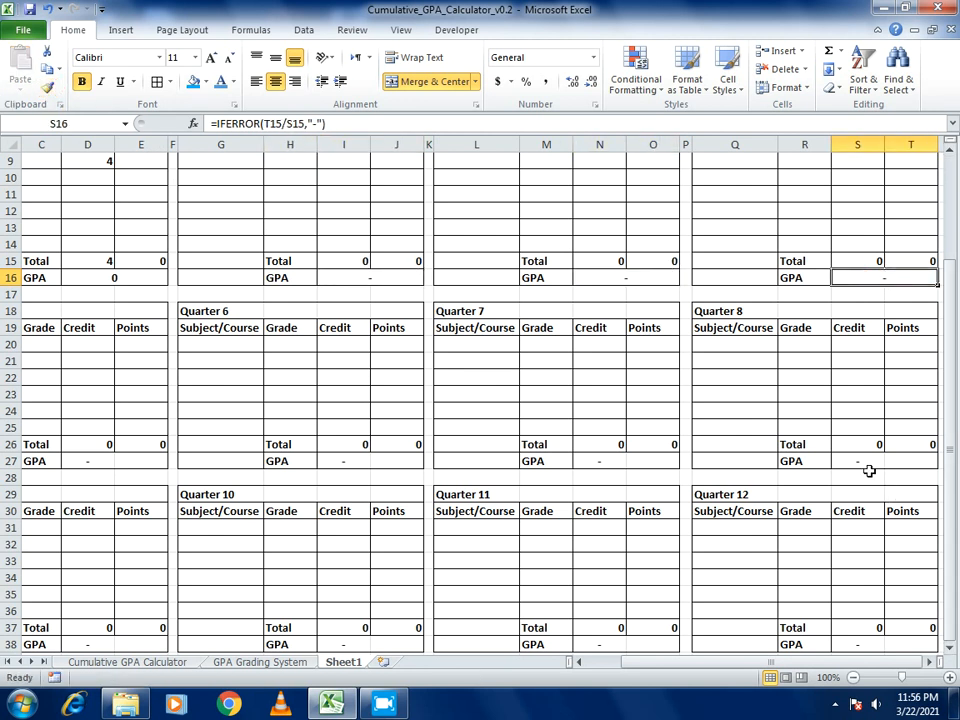
Merge and centre the GPA cells of Quarters 5 to 8: S27:T27, N27:O27, I27:J27 and D27:E27.
{"action": "left_click_drag", "start_coordinate": [866, 466], "coordinate": [909, 465]}
{"action": "left_click", "coordinate": [432, 82]}
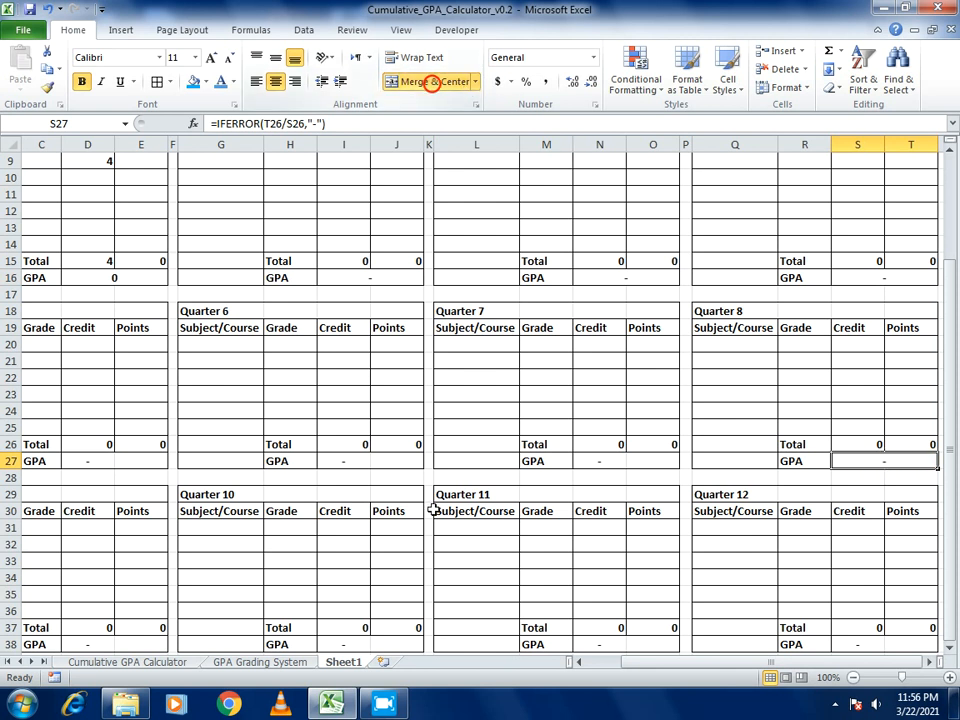
{"action": "left_click_drag", "start_coordinate": [583, 461], "coordinate": [640, 461]}
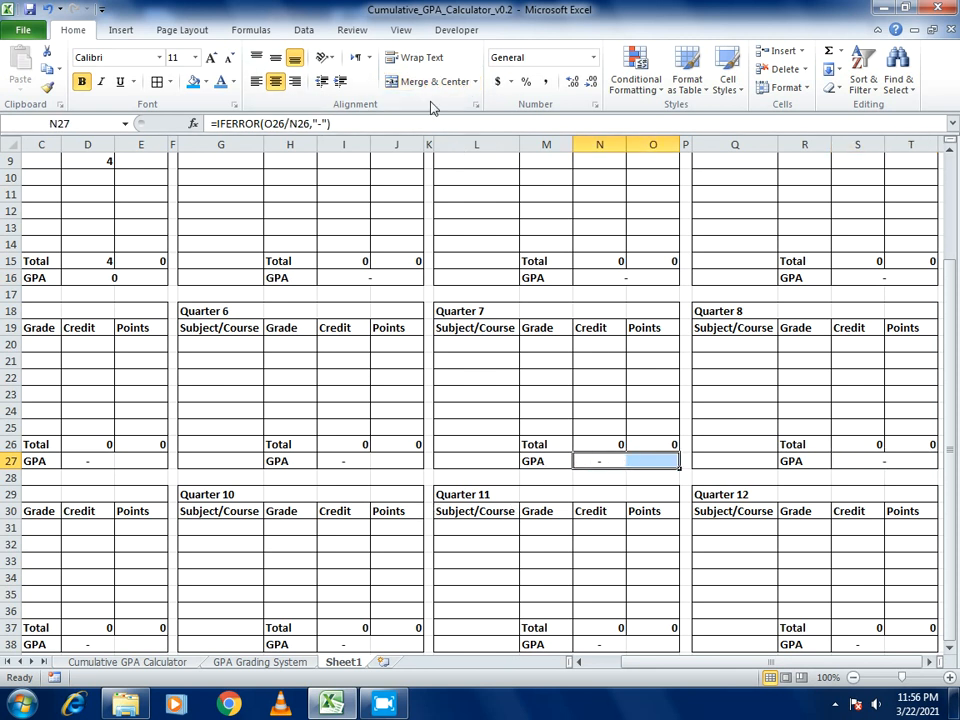
{"action": "left_click", "coordinate": [432, 82]}
{"action": "left_click_drag", "start_coordinate": [339, 461], "coordinate": [390, 461]}
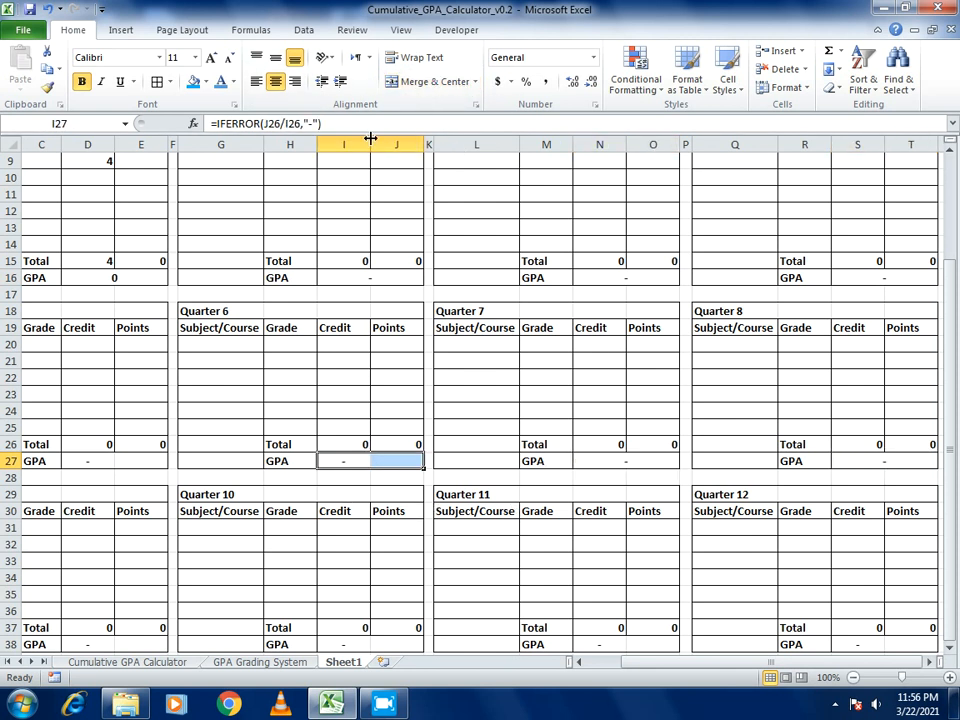
{"action": "left_click", "coordinate": [422, 88]}
{"action": "left_click_drag", "start_coordinate": [94, 459], "coordinate": [141, 444]}
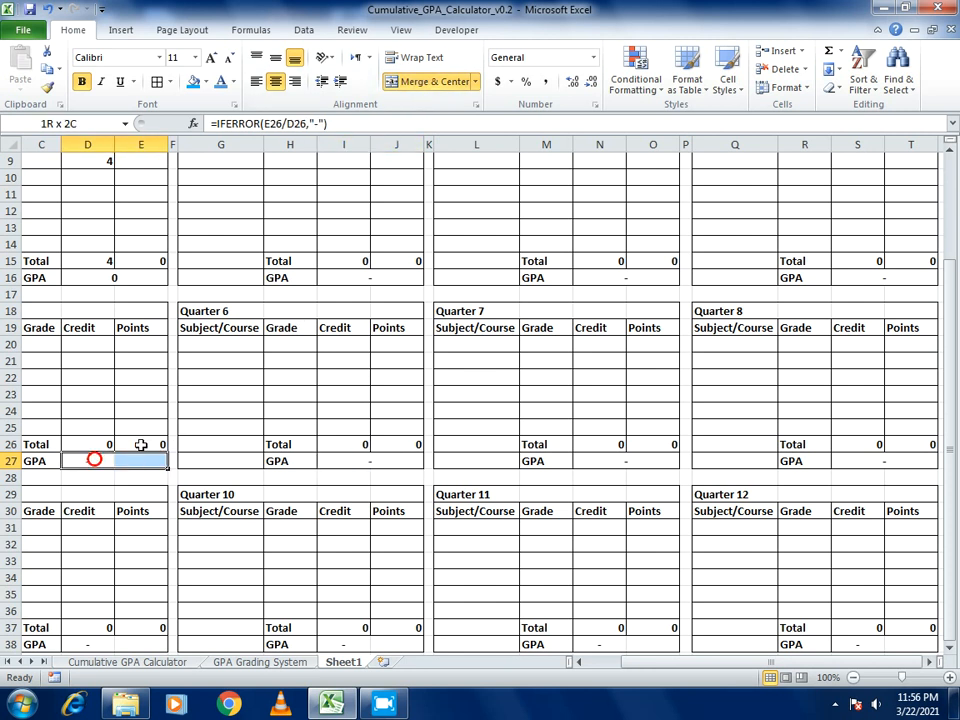
{"action": "left_click", "coordinate": [405, 81]}
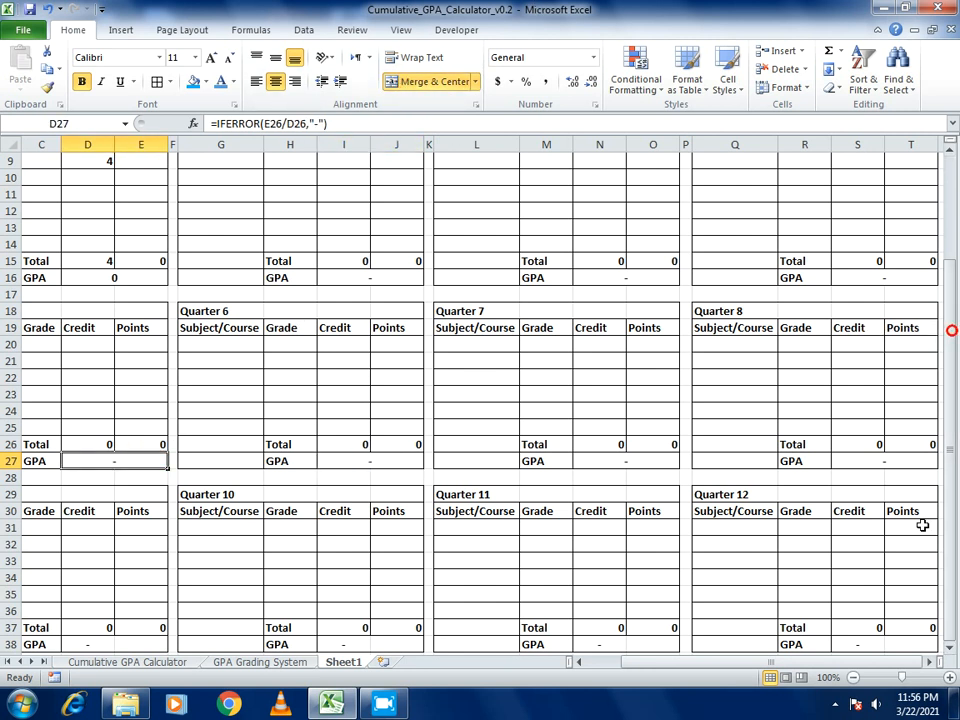
Merge and centre the GPA cells of Quarters 9 to 12: S38:T38, N38:O38, I38:J38 and D38:E38.
{"action": "left_click_drag", "start_coordinate": [860, 642], "coordinate": [910, 644]}
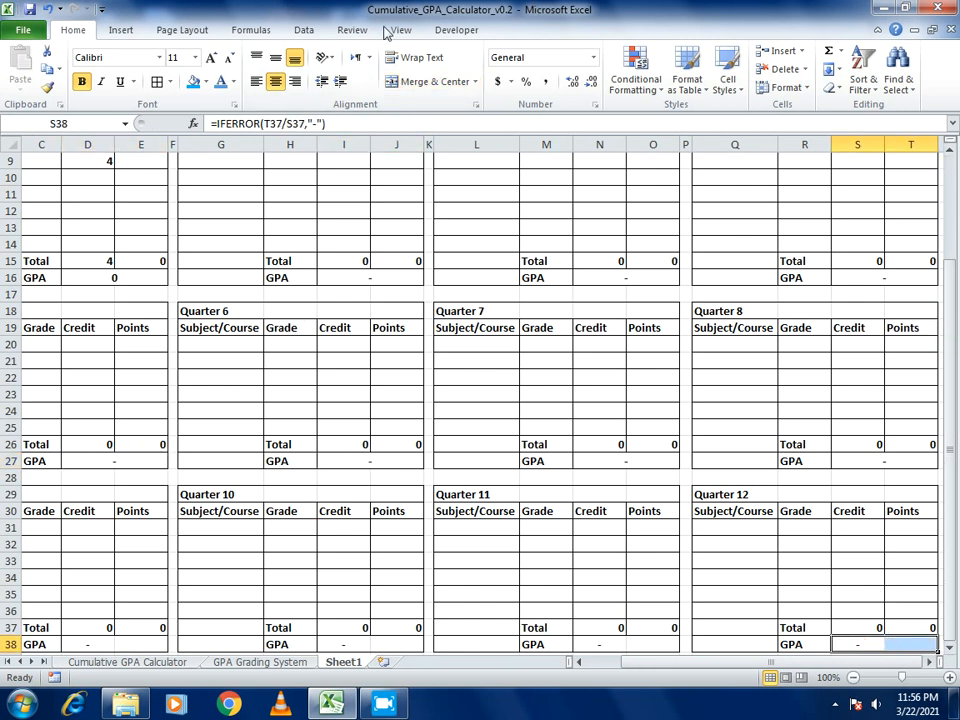
{"action": "left_click", "coordinate": [420, 88]}
{"action": "left_click_drag", "start_coordinate": [594, 642], "coordinate": [652, 643]}
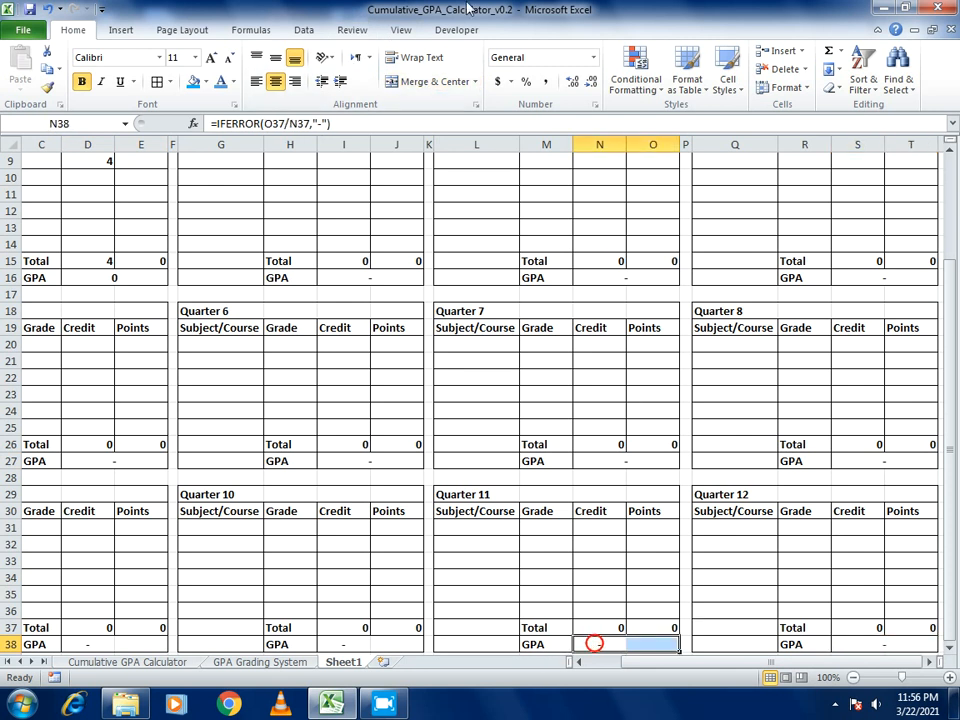
{"action": "left_click", "coordinate": [433, 81]}
{"action": "left_click_drag", "start_coordinate": [337, 640], "coordinate": [386, 640]}
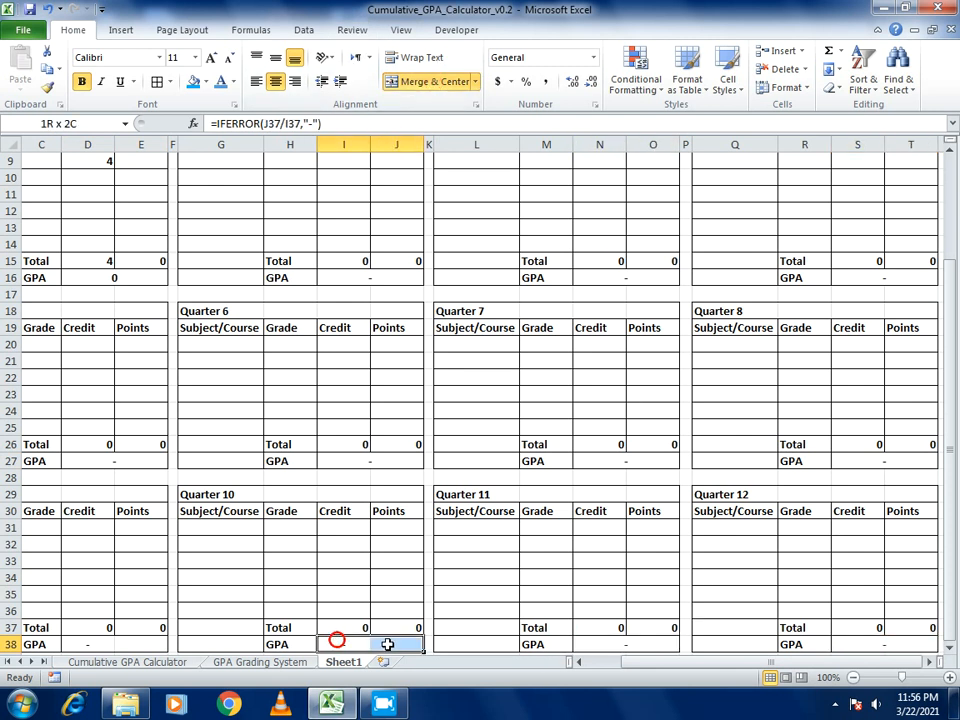
{"action": "left_click", "coordinate": [428, 88]}
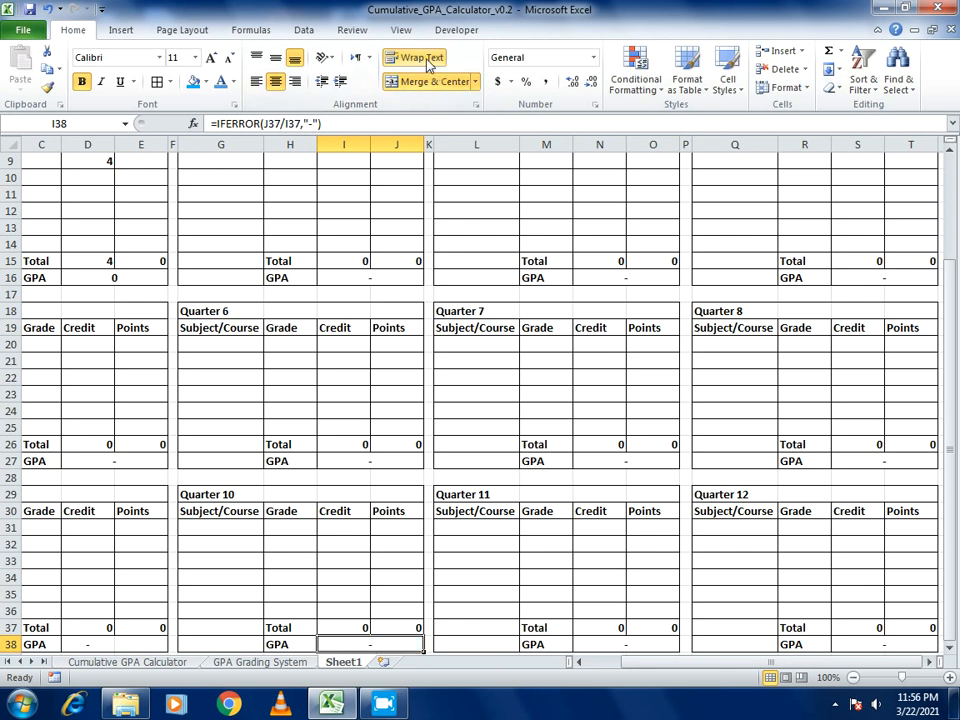
{"action": "left_click_drag", "start_coordinate": [86, 645], "coordinate": [120, 643]}
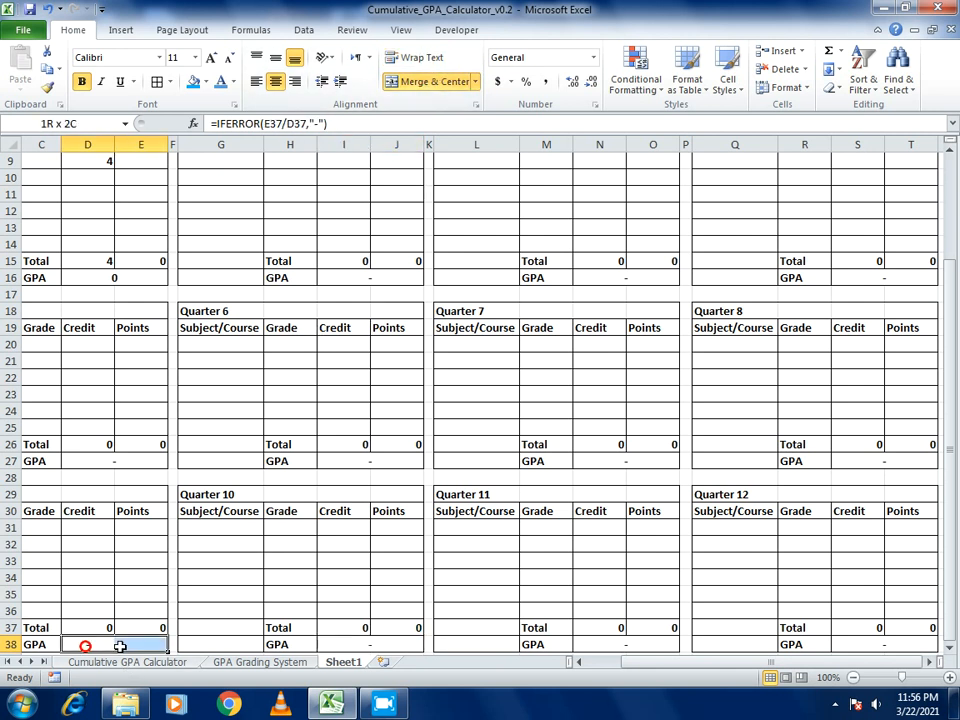
{"action": "left_click", "coordinate": [436, 88]}
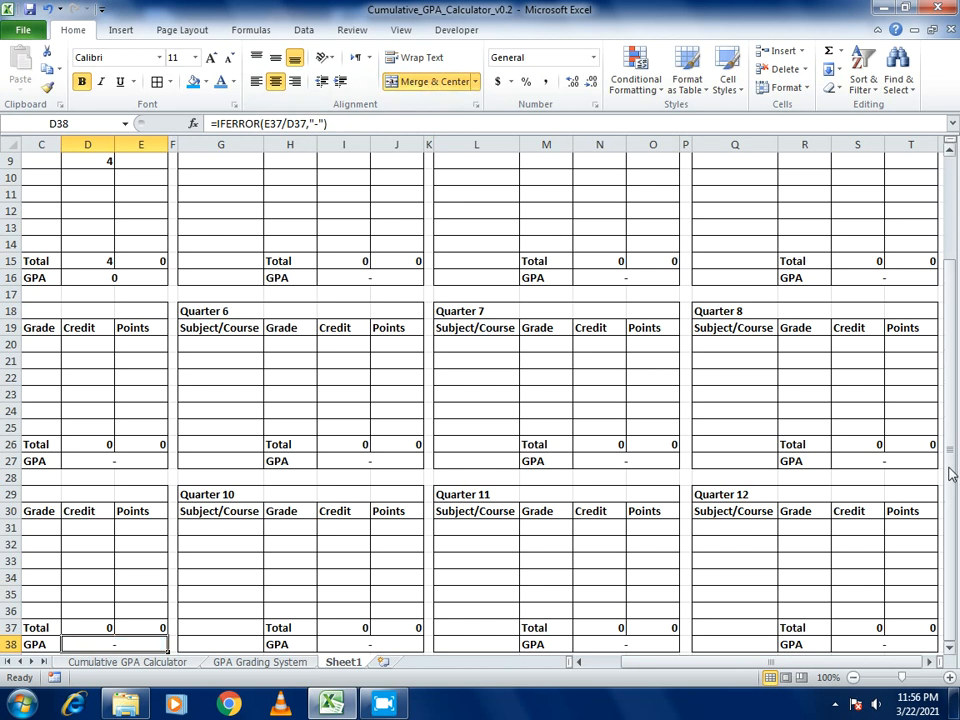
Test the first Quarter 1 course in C9 with the grade A+, followed by the grade A.
{"action": "left_click", "coordinate": [949, 465]}
{"action": "left_click_drag", "start_coordinate": [651, 662], "coordinate": [640, 662]}
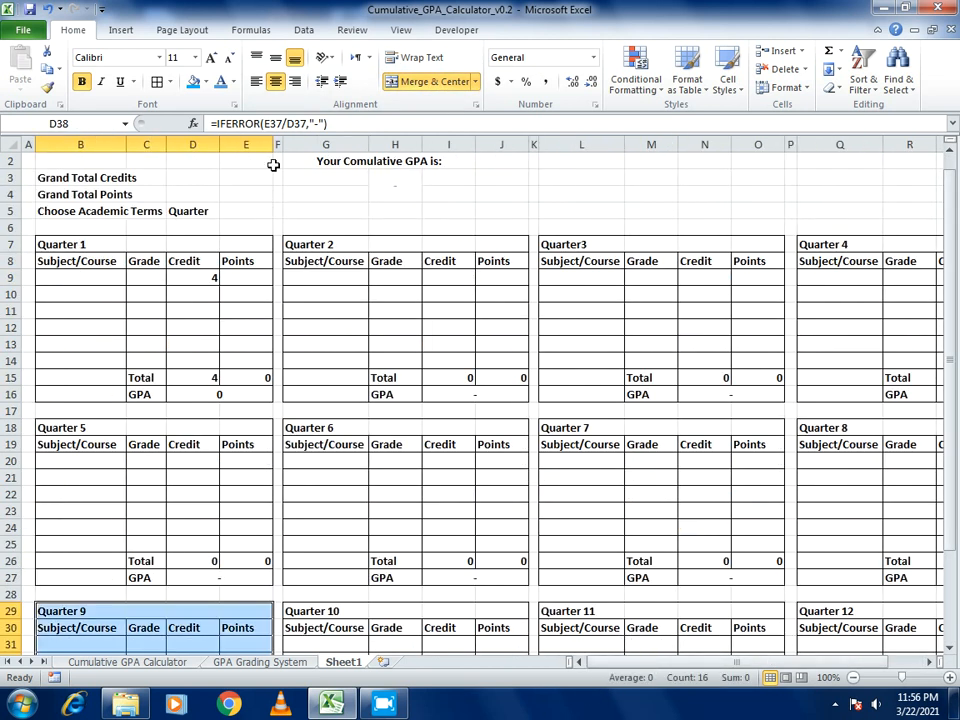
{"action": "left_click", "coordinate": [533, 443]}
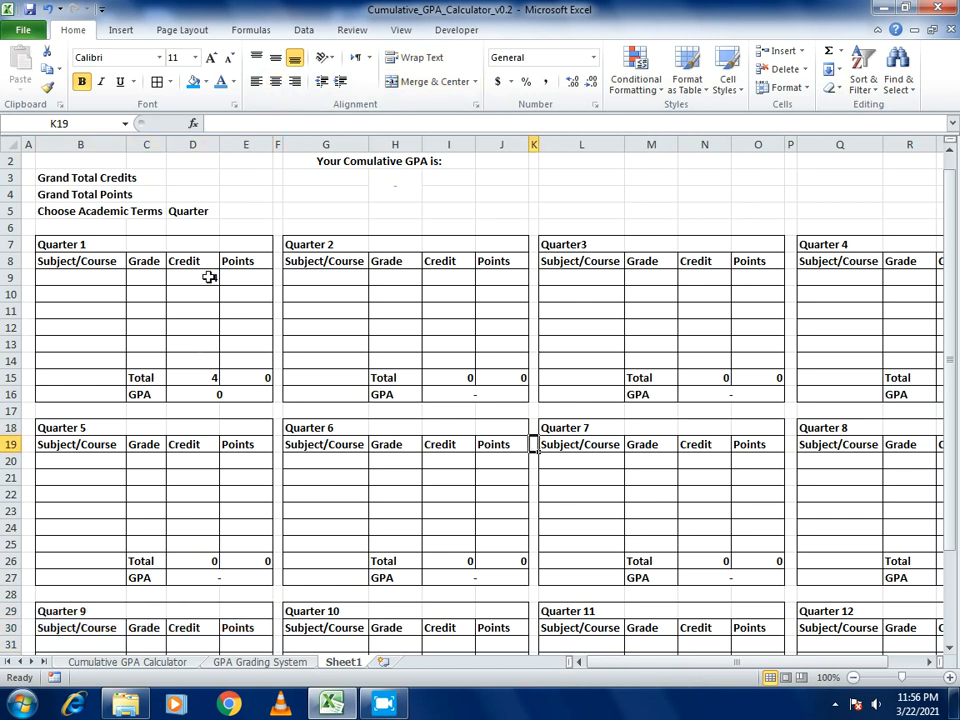
{"action": "left_click", "coordinate": [140, 279]}
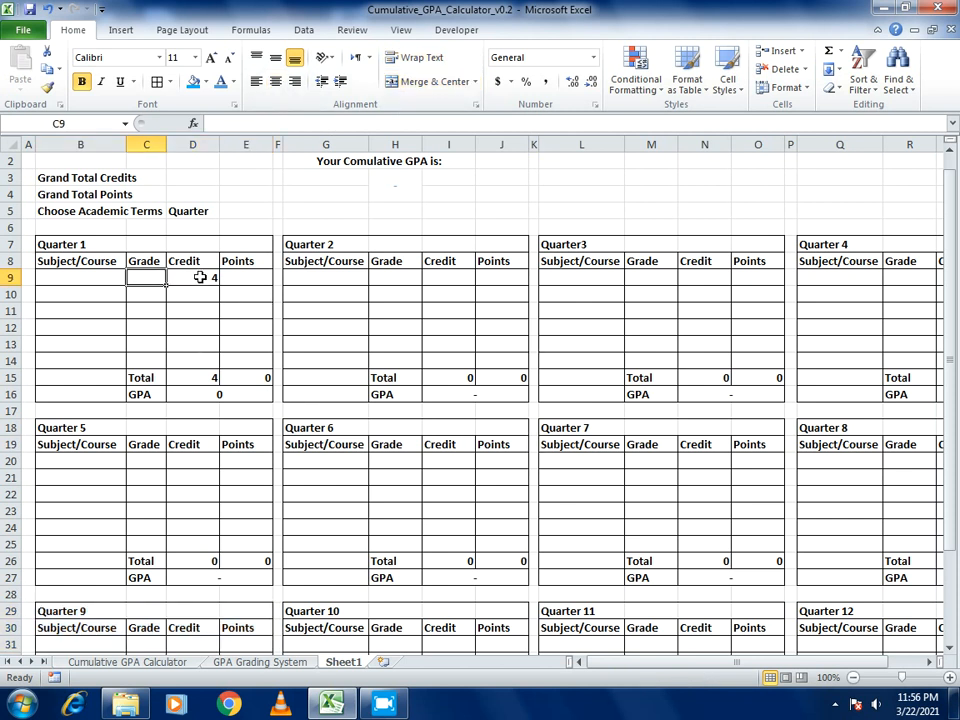
{"action": "type", "text": "A"}
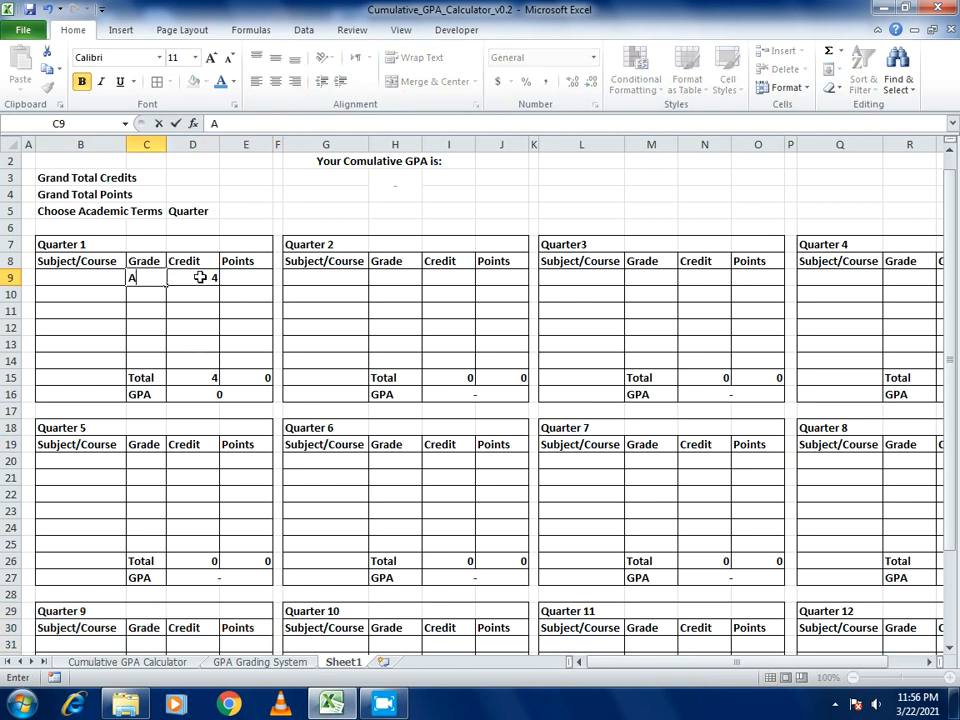
{"action": "type", "text": "+"}
{"action": "key", "text": "Return"}
{"action": "key", "text": "Up"}
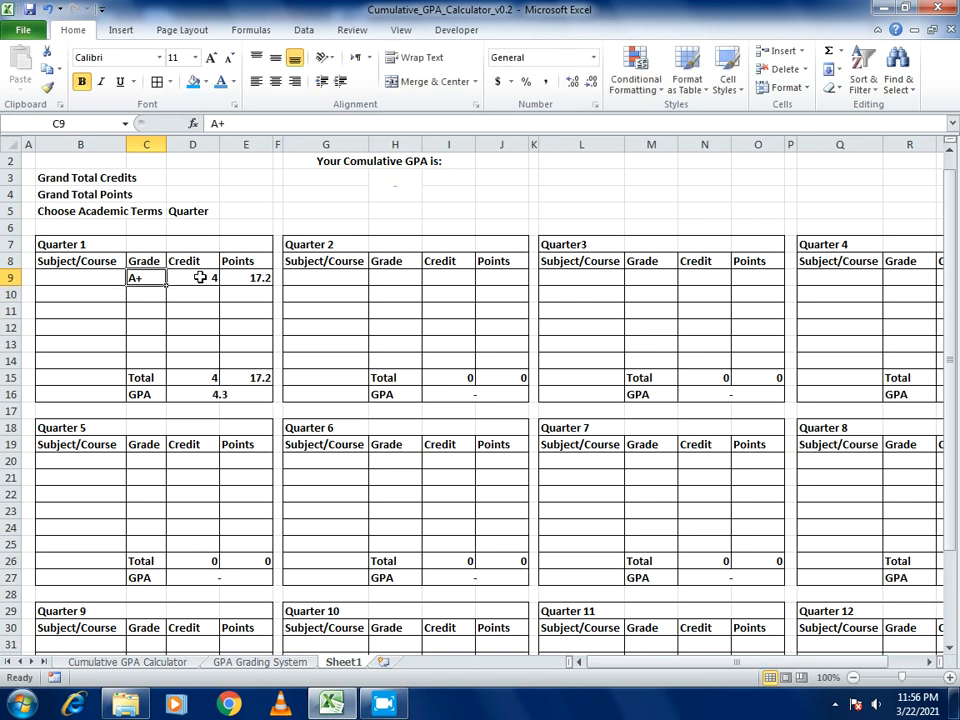
{"action": "type", "text": "A"}
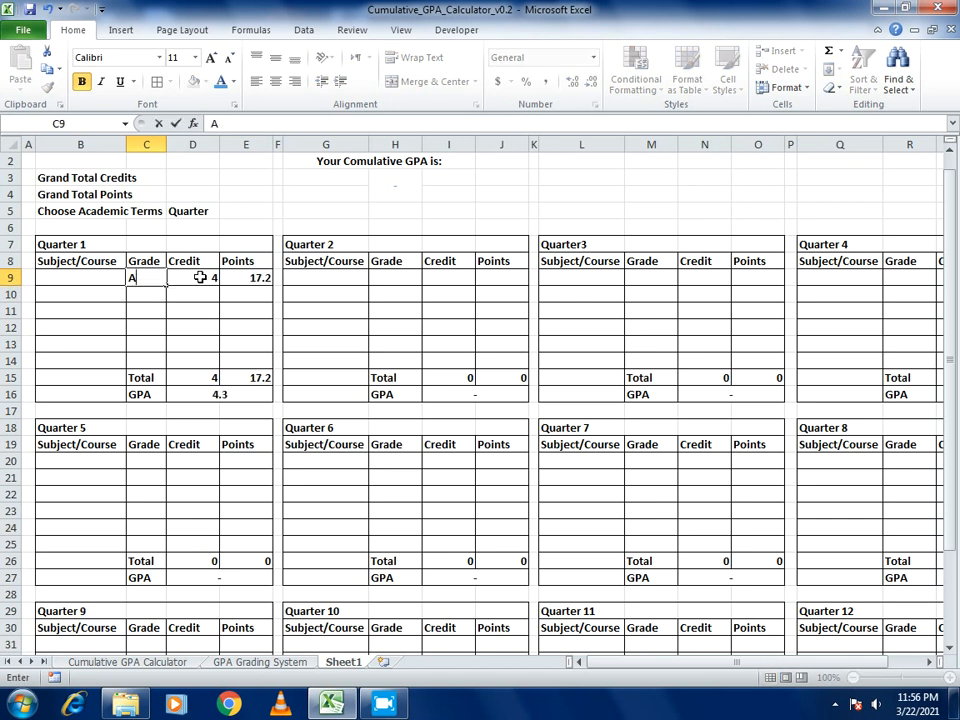
{"action": "key", "text": "Return"}
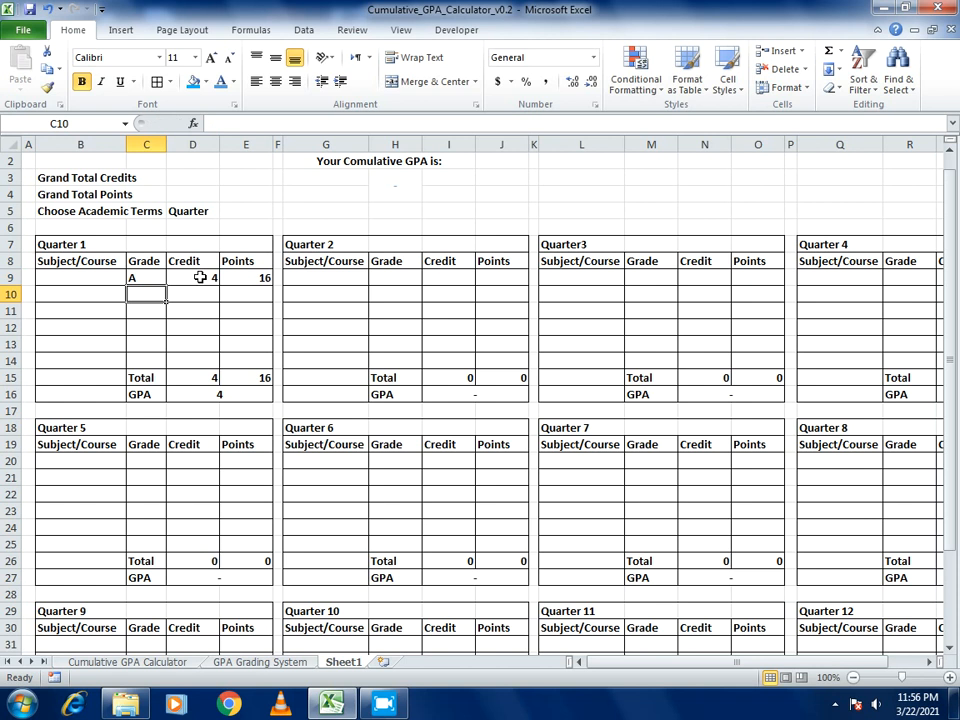
Set the grade of the first Quarter 1 course in C9 to A-.
{"action": "key", "text": "Up"}
{"action": "type", "text": "A"}
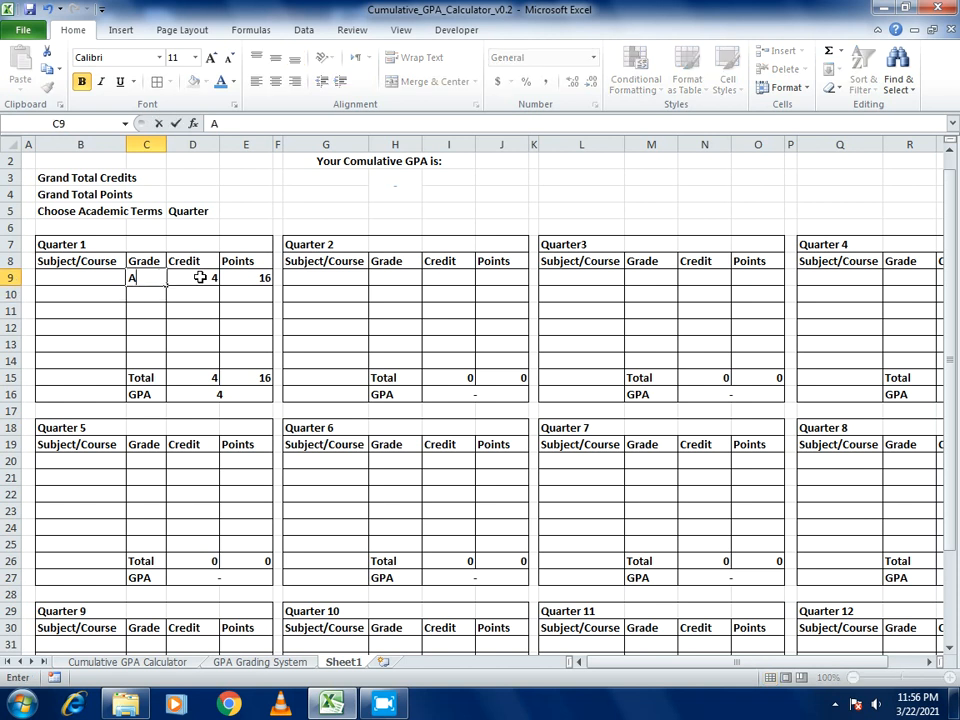
{"action": "type", "text": "-"}
{"action": "key", "text": "Return"}
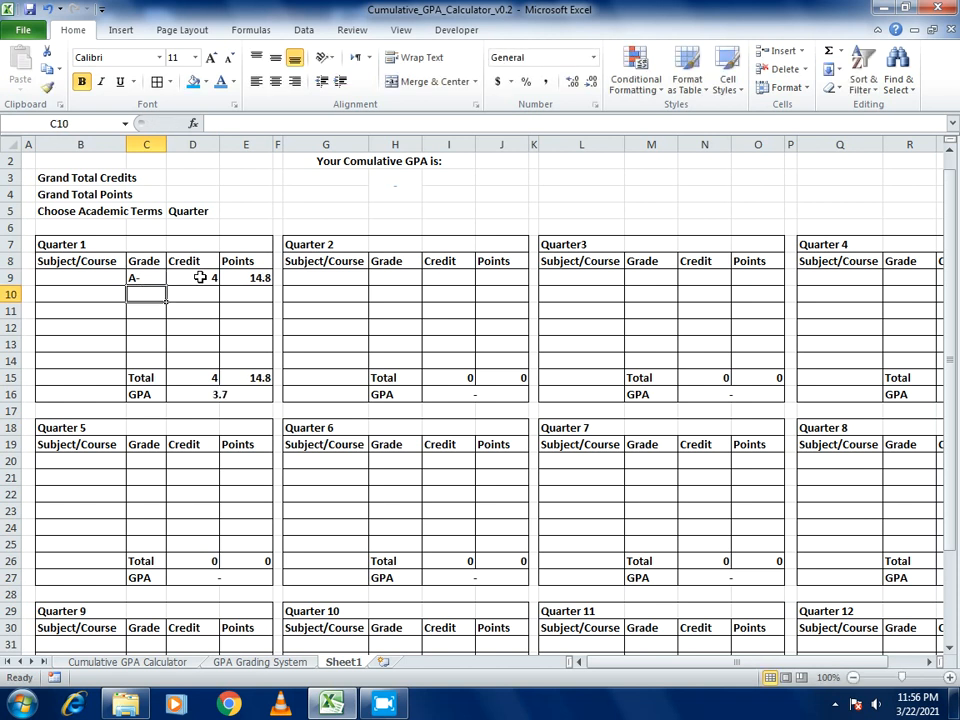
Centre the contents of every cell on the sheet horizontally.
{"action": "key", "text": "ctrl+a"}
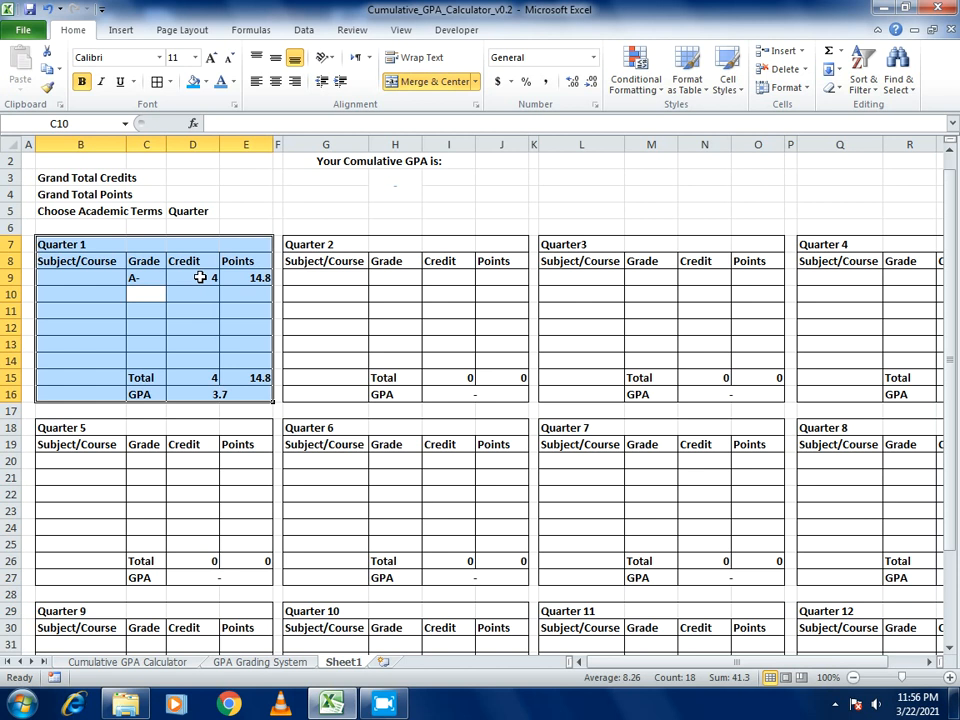
{"action": "key", "text": "ctrl+a"}
{"action": "left_click", "coordinate": [276, 84]}
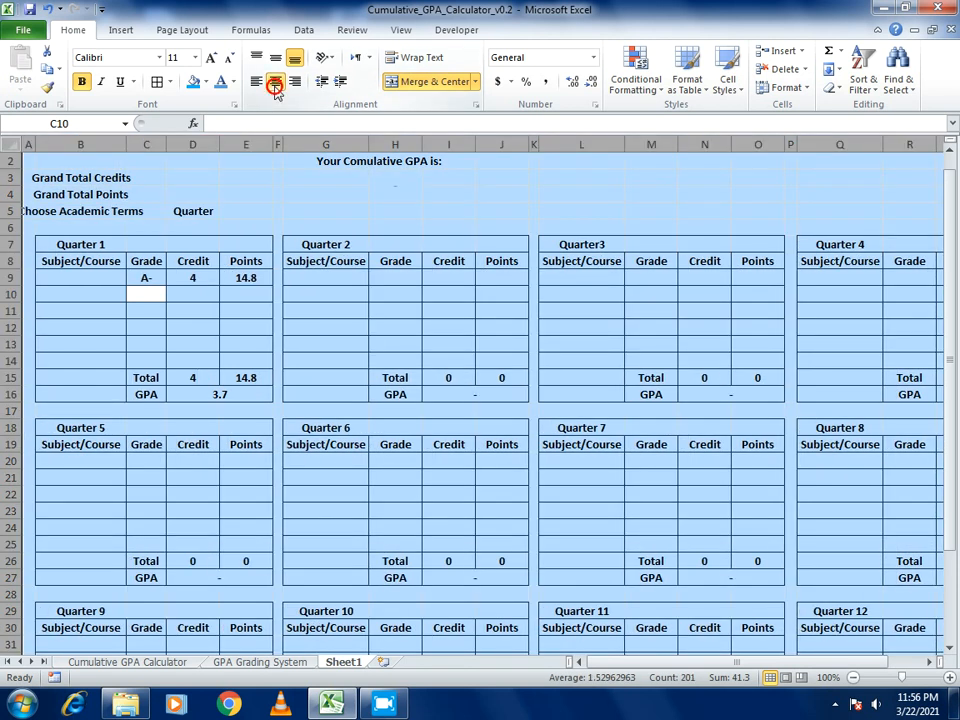
{"action": "left_click", "coordinate": [260, 180]}
Left-align the grand total and academic terms labels in B3:B5 and the calculator title in B1.
{"action": "left_click_drag", "start_coordinate": [92, 180], "coordinate": [96, 208]}
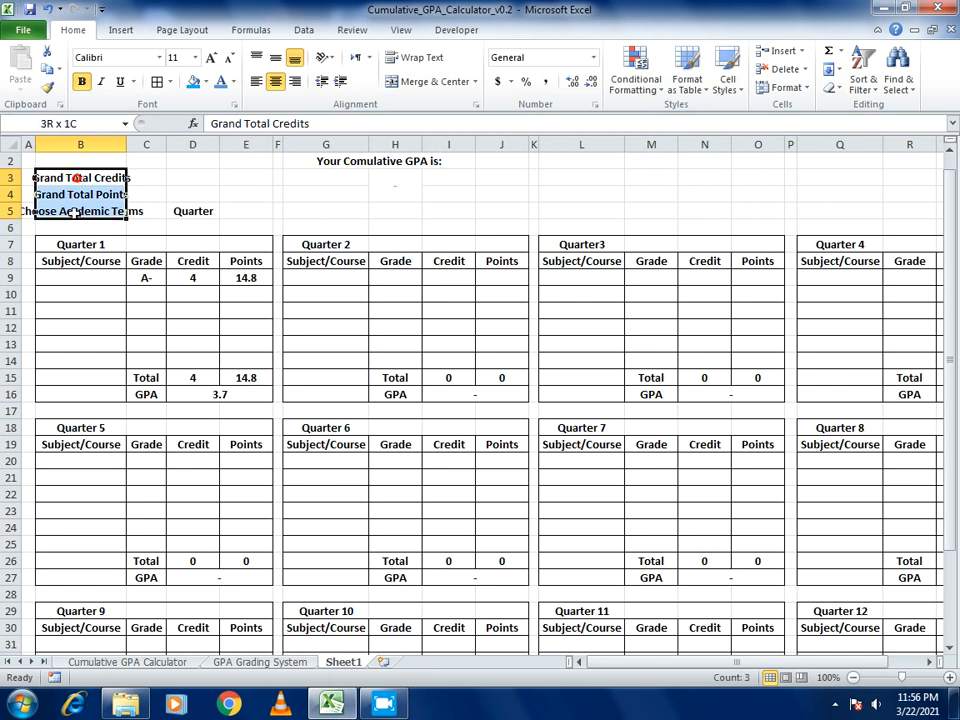
{"action": "left_click", "coordinate": [256, 81]}
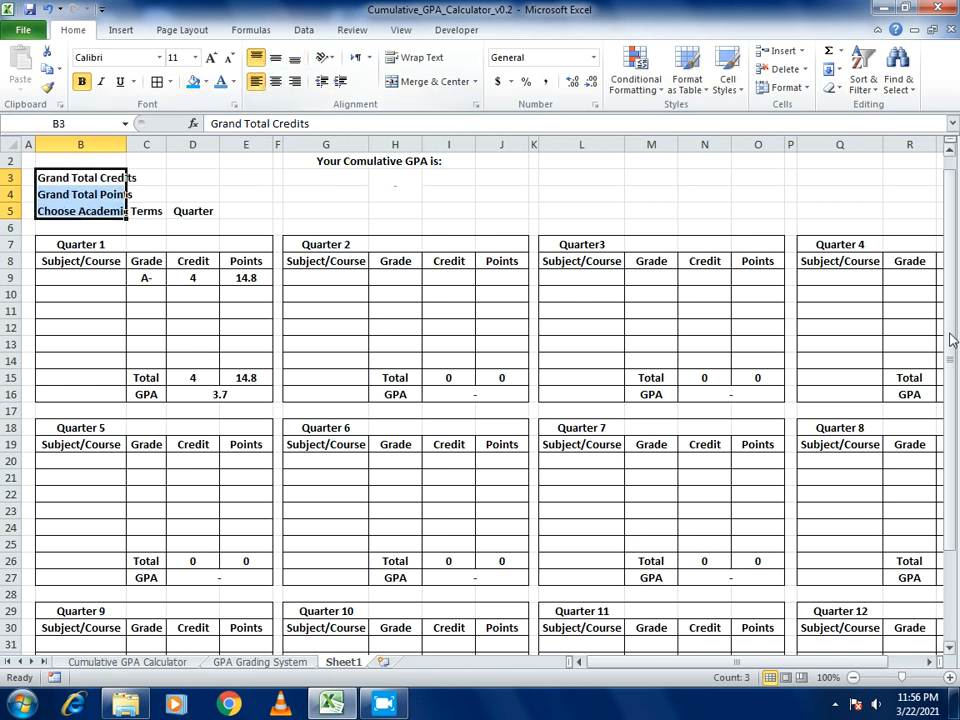
{"action": "left_click_drag", "start_coordinate": [952, 340], "coordinate": [949, 332]}
{"action": "left_click", "coordinate": [86, 161]}
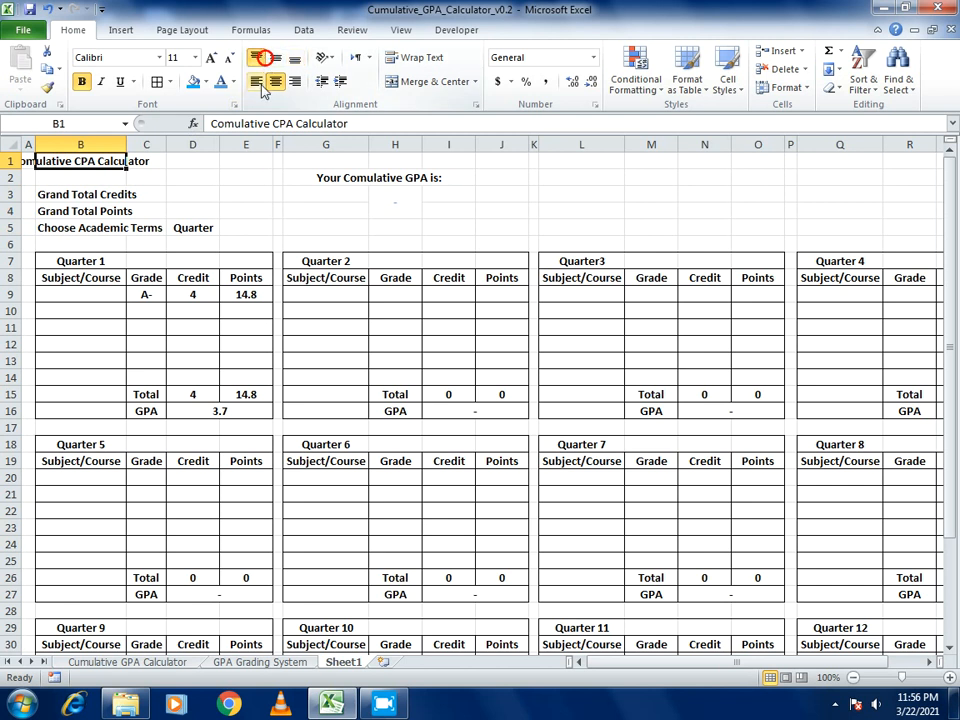
{"action": "left_click", "coordinate": [256, 81]}
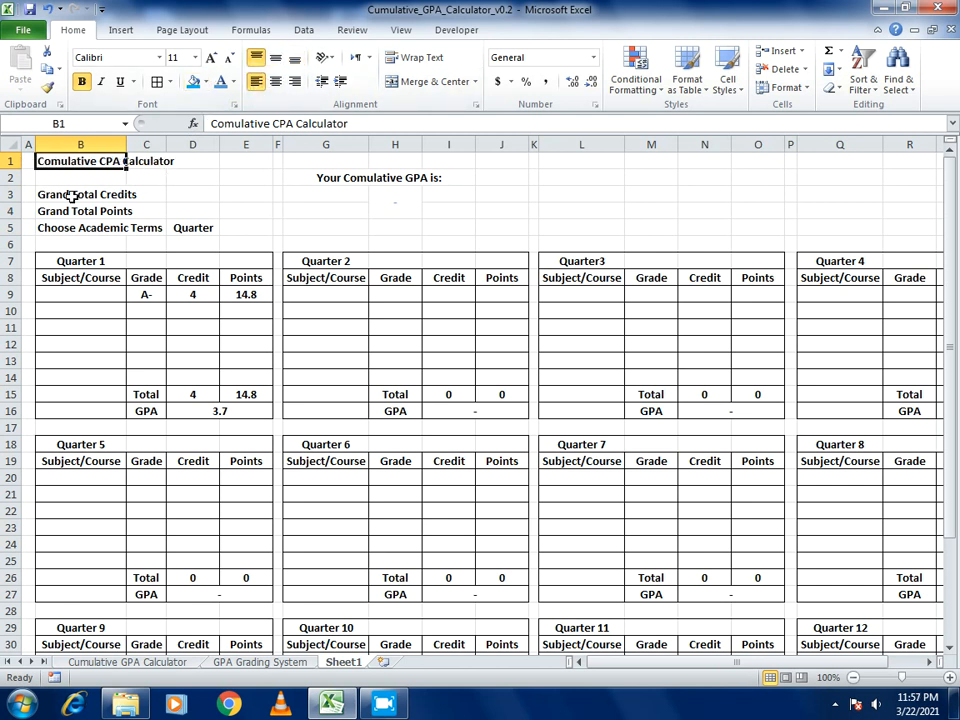
Start a SUM formula for Grand Total Credits in D3 with the Quarter 1 to 4 credit totals D15, I15, N15 and S15.
{"action": "left_click", "coordinate": [197, 191]}
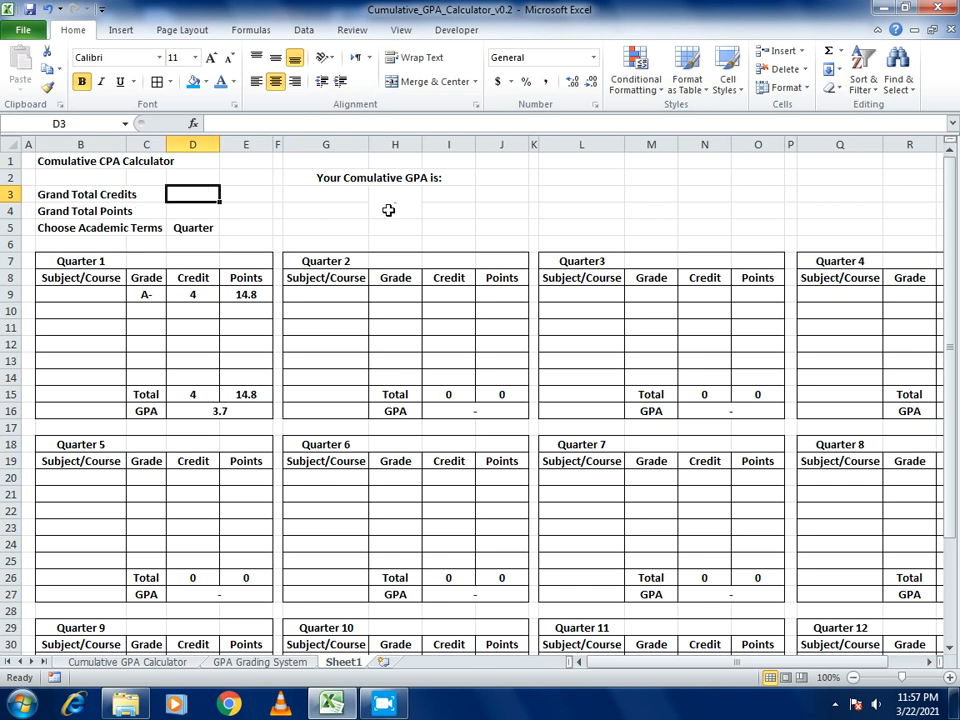
{"action": "type", "text": "=s"}
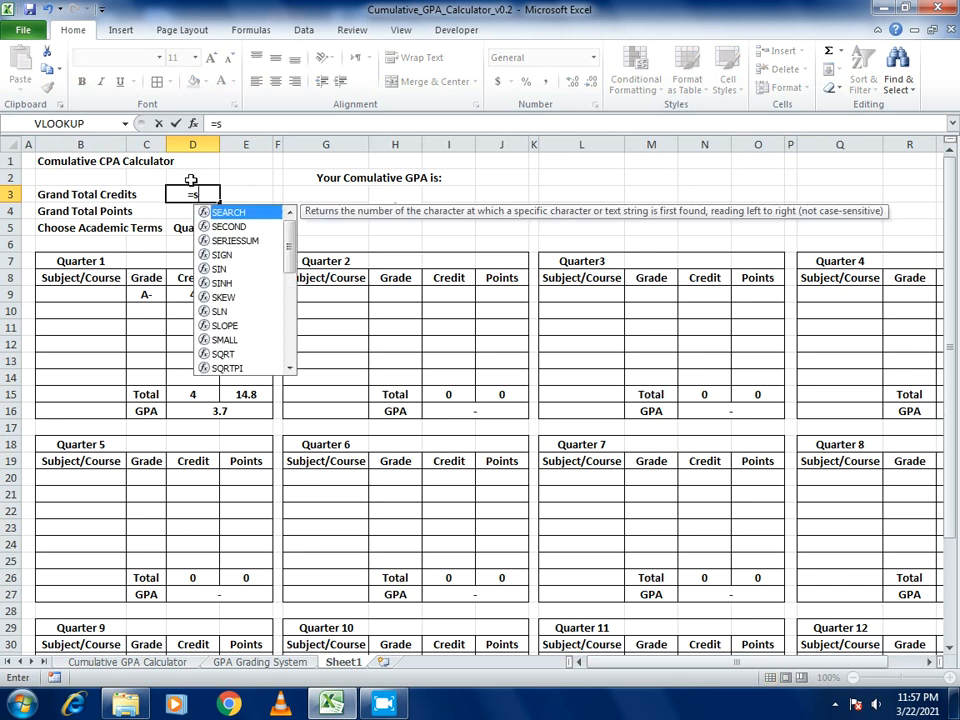
{"action": "type", "text": "um("}
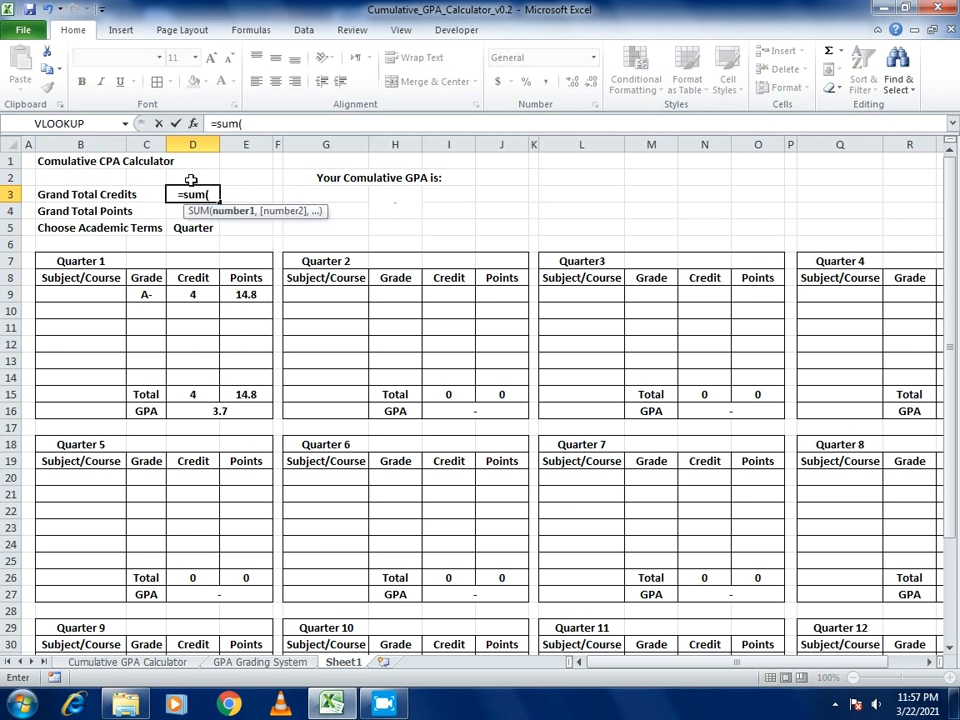
{"action": "left_click", "coordinate": [195, 393]}
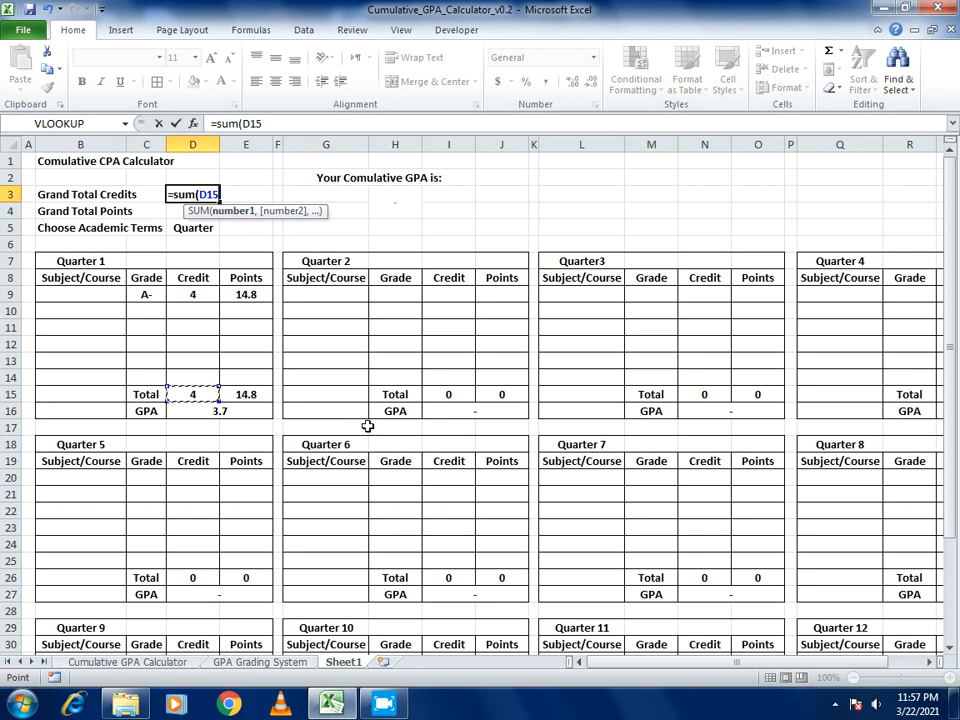
{"action": "type", "text": ","}
{"action": "left_click", "coordinate": [435, 396]}
{"action": "type", "text": ","}
{"action": "left_click", "coordinate": [683, 397]}
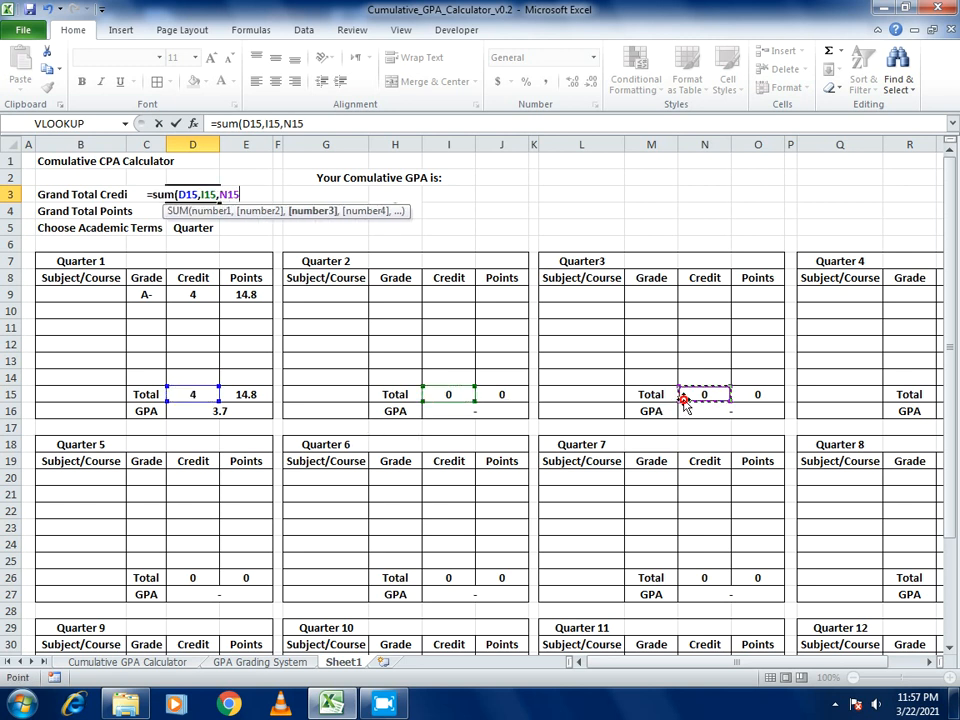
{"action": "type", "text": ","}
{"action": "left_click", "coordinate": [940, 394]}
{"action": "type", "text": ","}
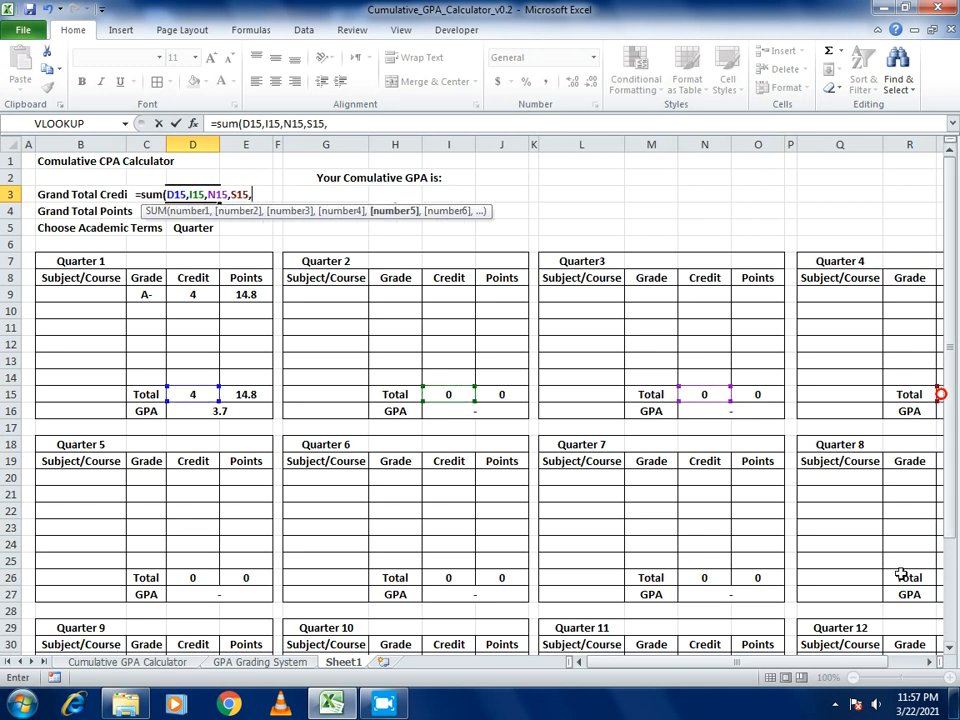
Add the Quarter 5 to 8 credit totals D26, I26, N26 and S26 to the SUM formula in D3.
{"action": "left_click", "coordinate": [190, 575]}
{"action": "type", "text": ","}
{"action": "left_click", "coordinate": [450, 576]}
{"action": "type", "text": ","}
{"action": "left_click", "coordinate": [689, 581]}
{"action": "type", "text": ","}
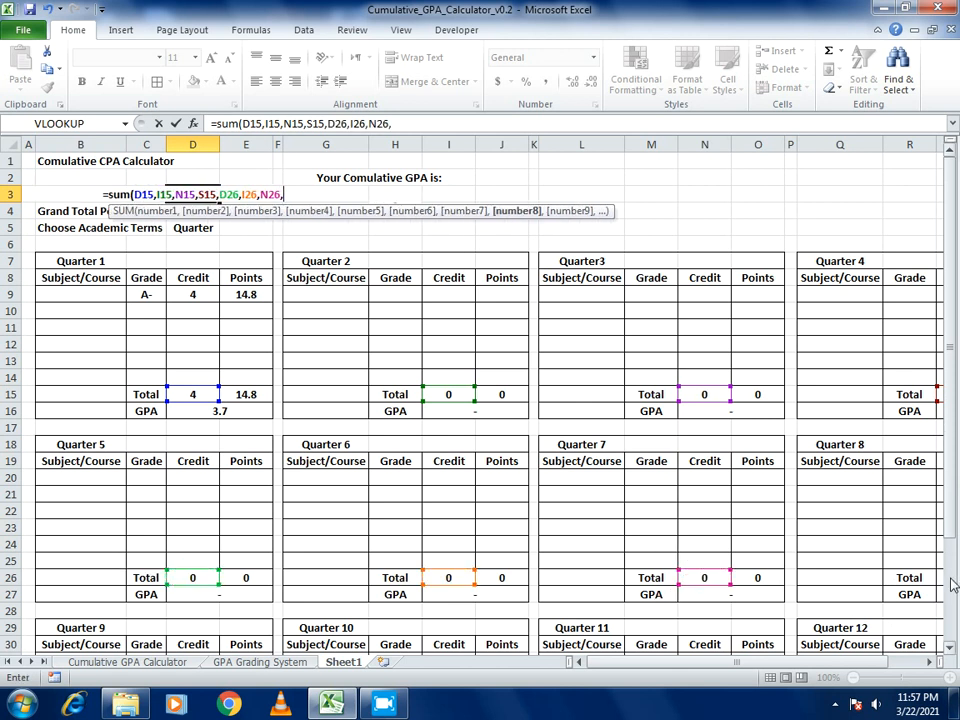
{"action": "left_click", "coordinate": [940, 578]}
{"action": "type", "text": ","}
Add the Quarter 9 to 12 credit totals D37, I37, N37 and S37 to the SUM formula in D3 and complete it.
{"action": "left_click_drag", "start_coordinate": [955, 535], "coordinate": [945, 522]}
{"action": "left_click", "coordinate": [194, 630]}
{"action": "type", "text": ","}
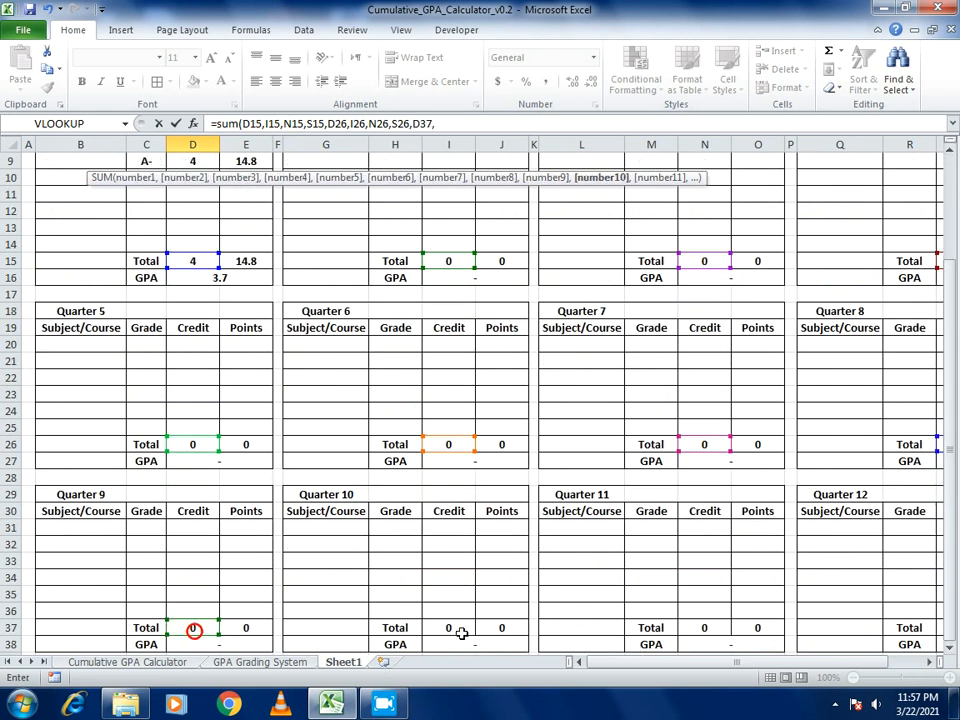
{"action": "left_click", "coordinate": [456, 632]}
{"action": "type", "text": ","}
{"action": "left_click", "coordinate": [710, 632]}
{"action": "type", "text": ","}
{"action": "left_click", "coordinate": [940, 627]}
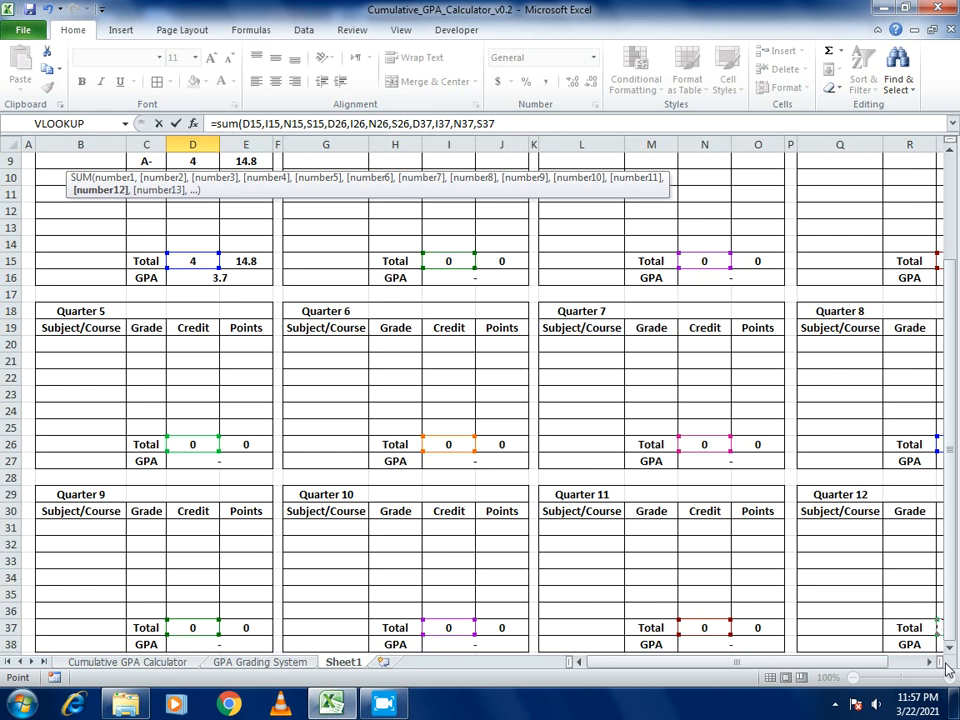
{"action": "key", "text": "Escape"}
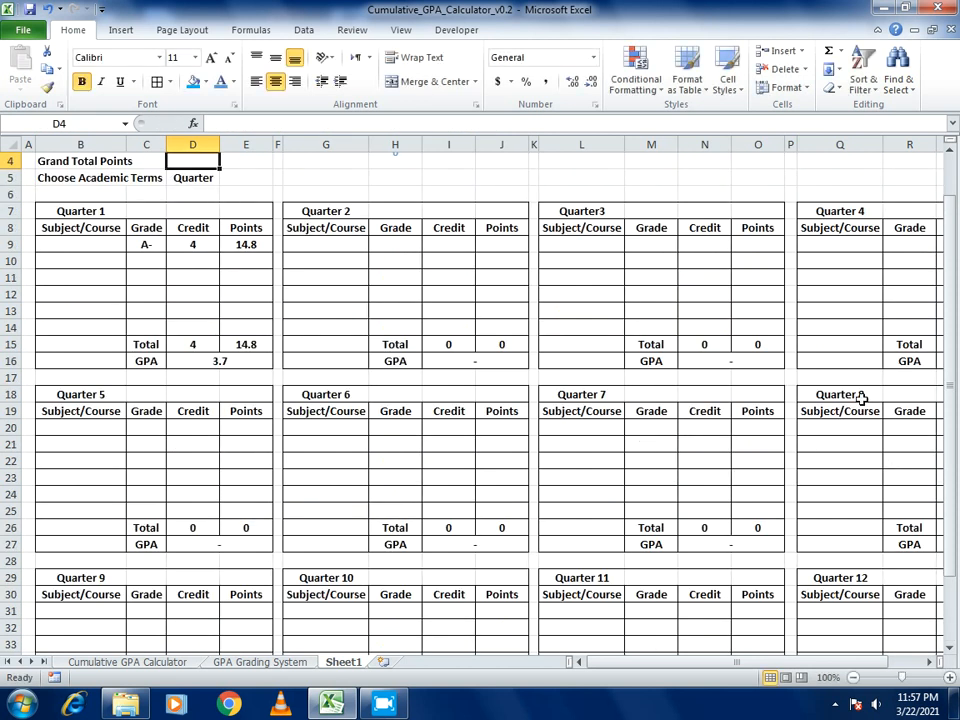
Start a SUM formula for Grand Total Points in D4 with the Quarter 1 to 4 point totals E15, J15, O15 and T15.
{"action": "left_click_drag", "start_coordinate": [949, 418], "coordinate": [949, 407]}
{"action": "left_click", "coordinate": [197, 213]}
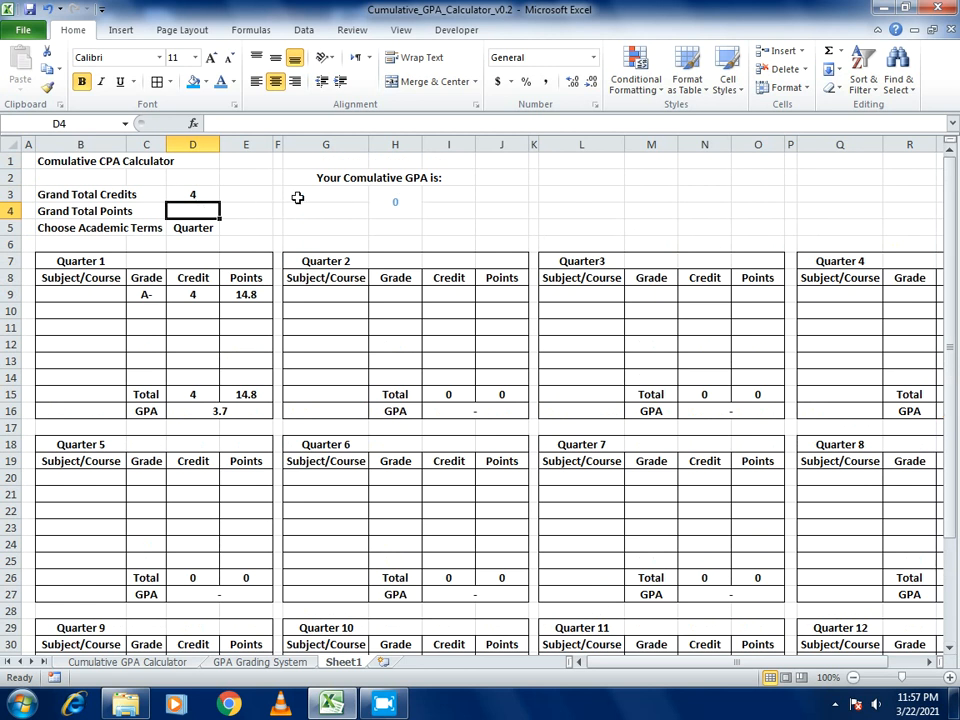
{"action": "type", "text": "=sum"}
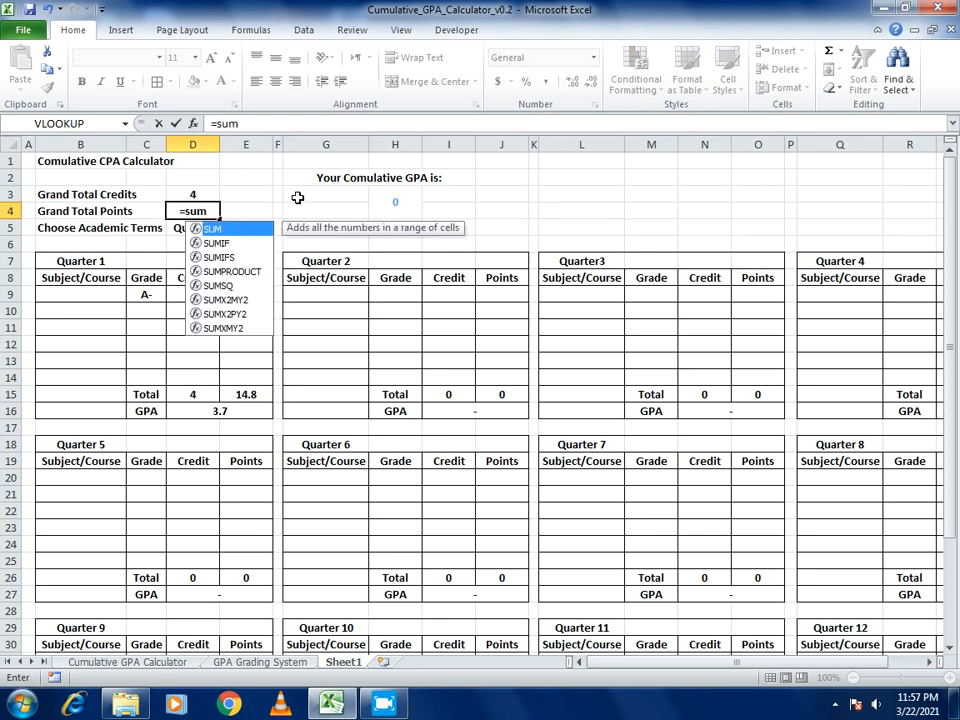
{"action": "type", "text": "("}
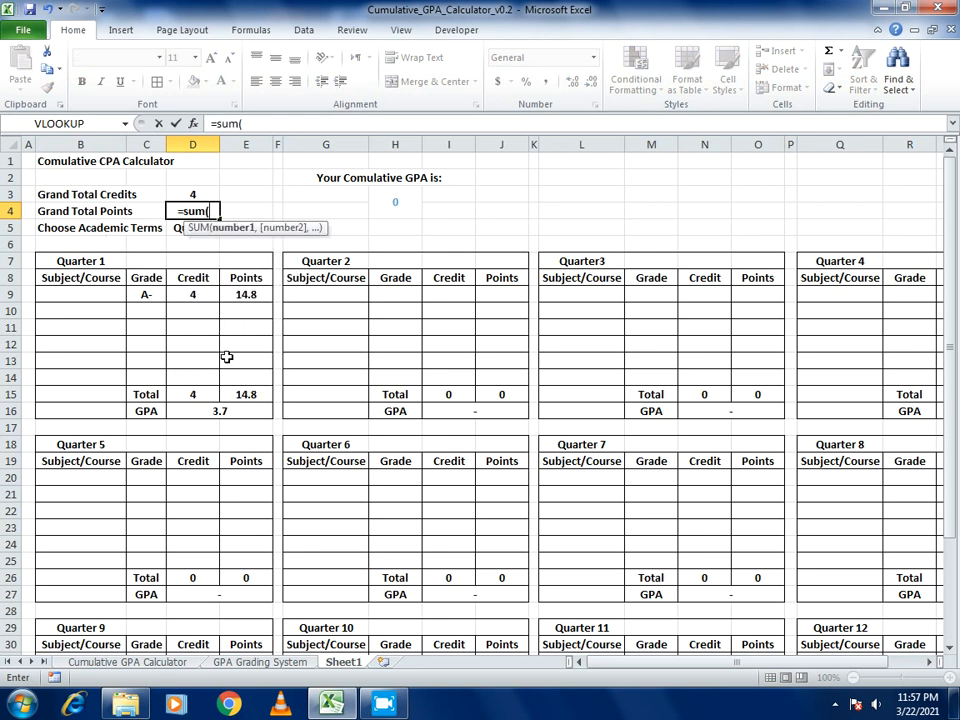
{"action": "left_click", "coordinate": [243, 396]}
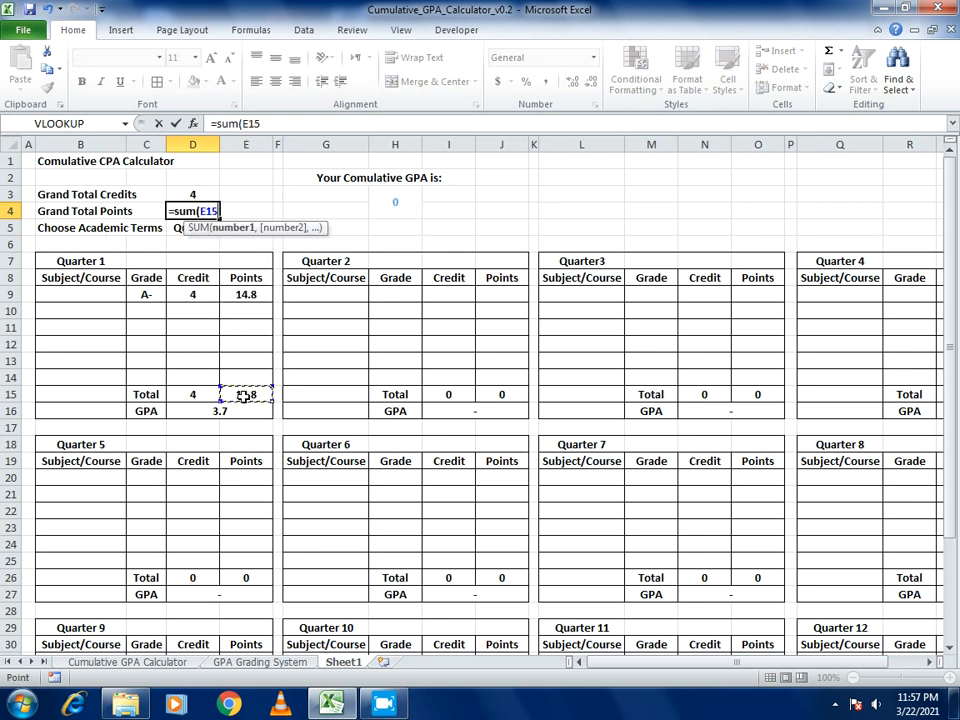
{"action": "type", "text": ","}
{"action": "left_click", "coordinate": [488, 397]}
{"action": "type", "text": ","}
{"action": "left_click", "coordinate": [755, 396]}
{"action": "type", "text": ","}
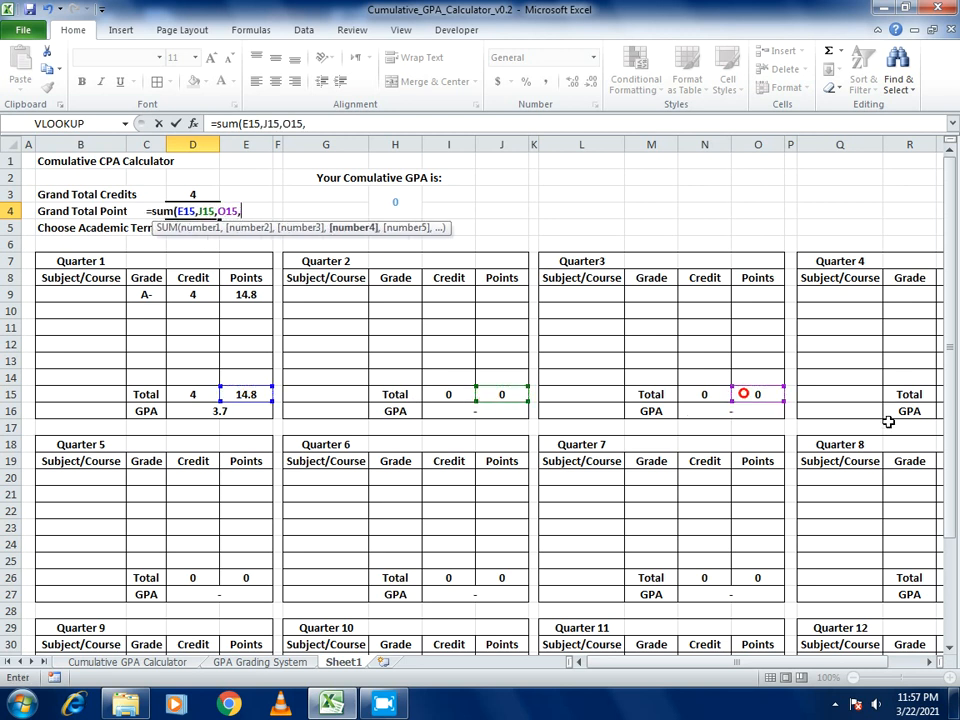
{"action": "left_click_drag", "start_coordinate": [797, 661], "coordinate": [830, 661]}
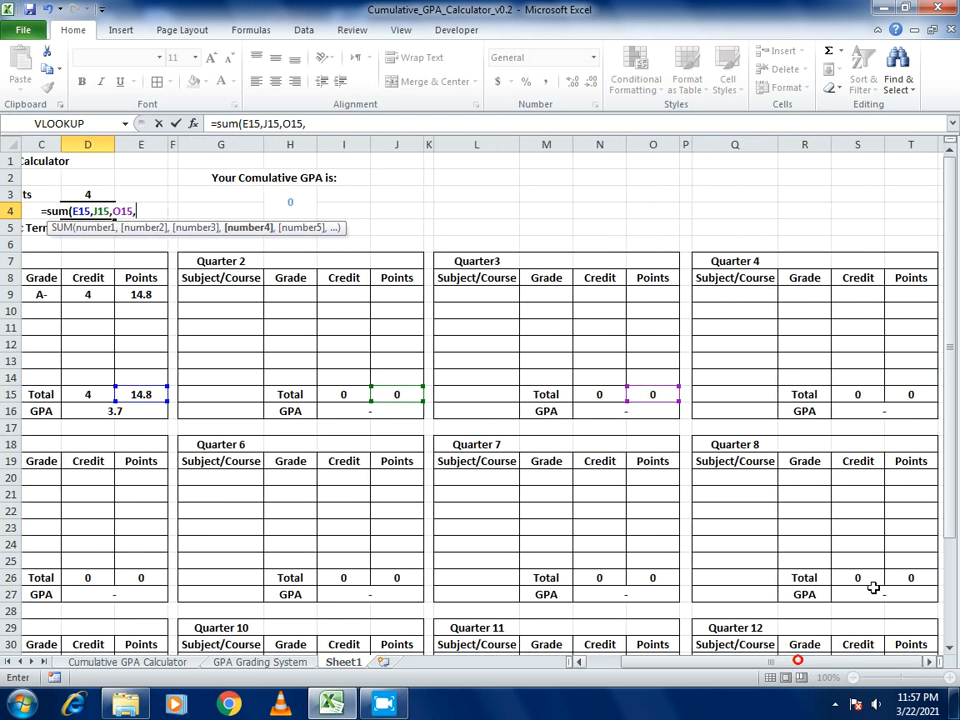
{"action": "left_click", "coordinate": [907, 394]}
{"action": "type", "text": ","}
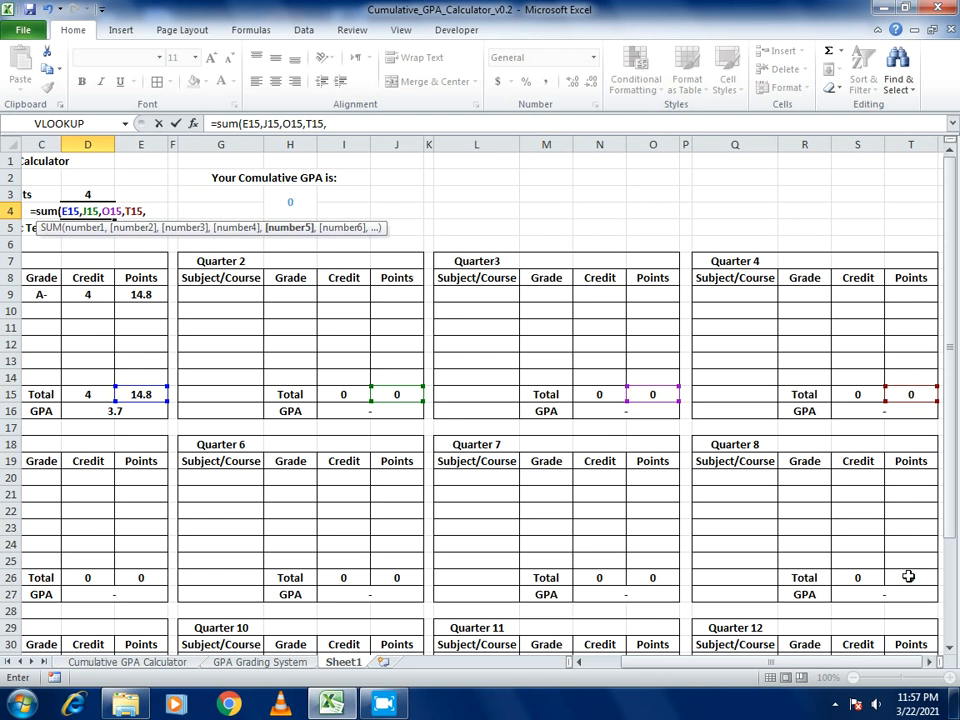
Add the Quarter 8 to 5 point totals T26, O26, J26 and E26 to the SUM formula in D4.
{"action": "left_click", "coordinate": [908, 576]}
{"action": "type", "text": ","}
{"action": "left_click", "coordinate": [660, 578]}
{"action": "type", "text": ","}
{"action": "left_click", "coordinate": [396, 576]}
{"action": "type", "text": ","}
{"action": "left_click", "coordinate": [135, 576]}
{"action": "type", "text": ","}
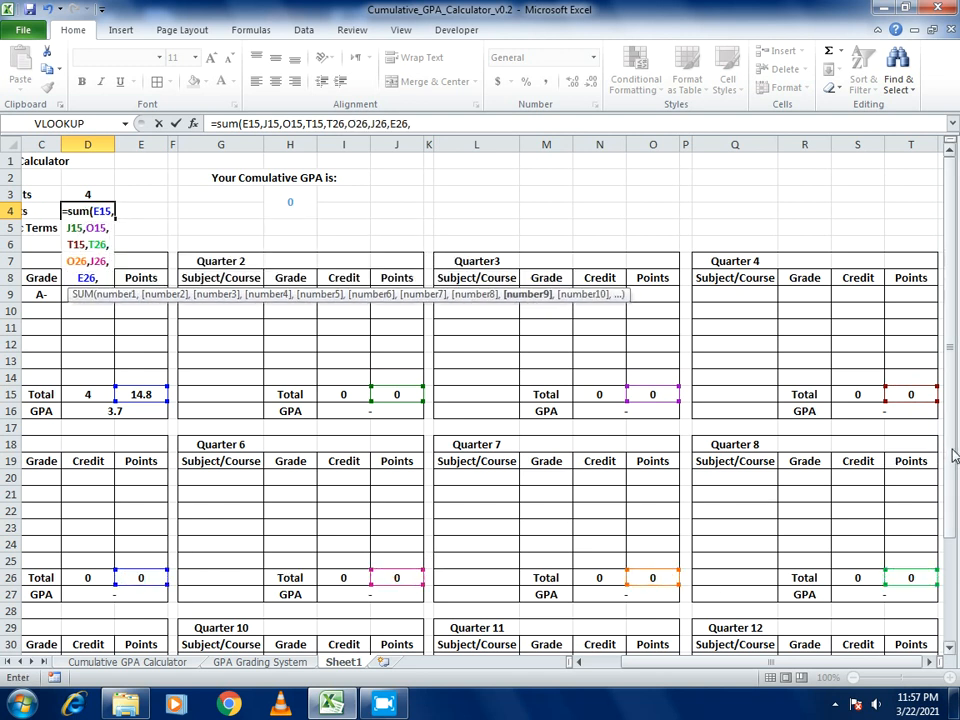
Add the Quarter 9 to 12 point totals E37, J37, O37 and T37 to the SUM formula in D4 and complete it.
{"action": "left_click_drag", "start_coordinate": [953, 456], "coordinate": [953, 464]}
{"action": "type", "text": ","}
{"action": "left_click", "coordinate": [396, 627]}
{"action": "type", "text": ","}
{"action": "left_click", "coordinate": [644, 627]}
{"action": "type", "text": ","}
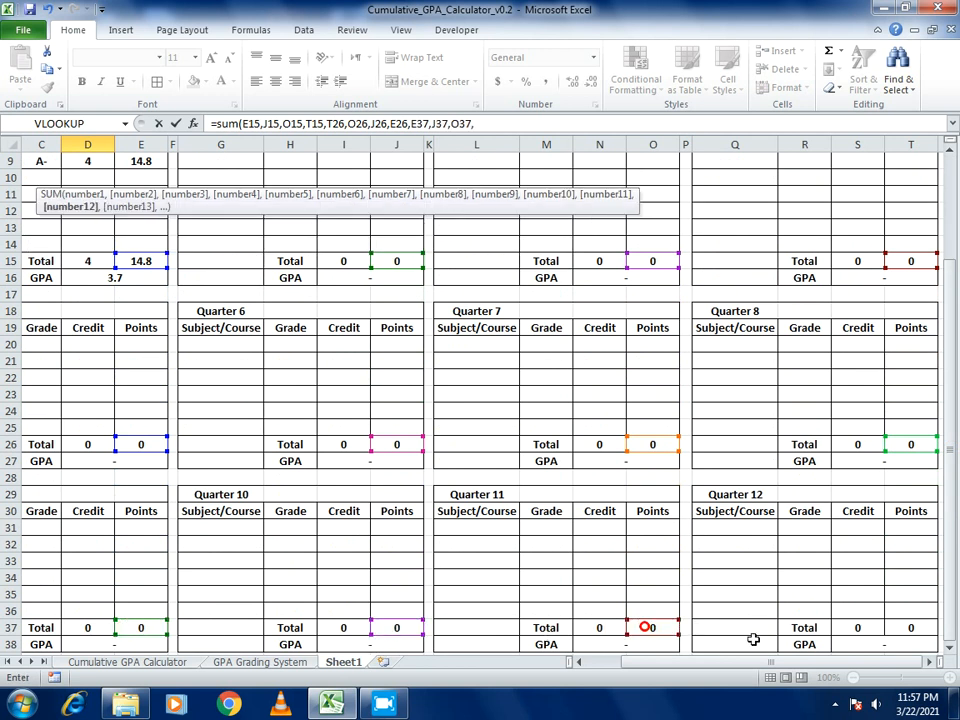
{"action": "left_click", "coordinate": [896, 628]}
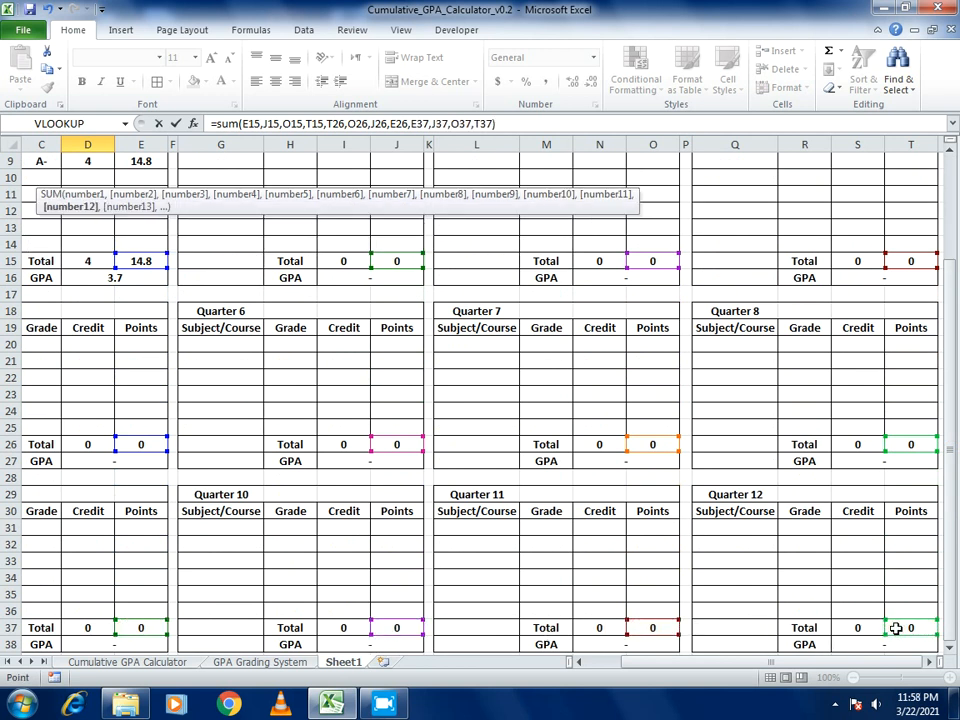
{"action": "key", "text": "Return"}
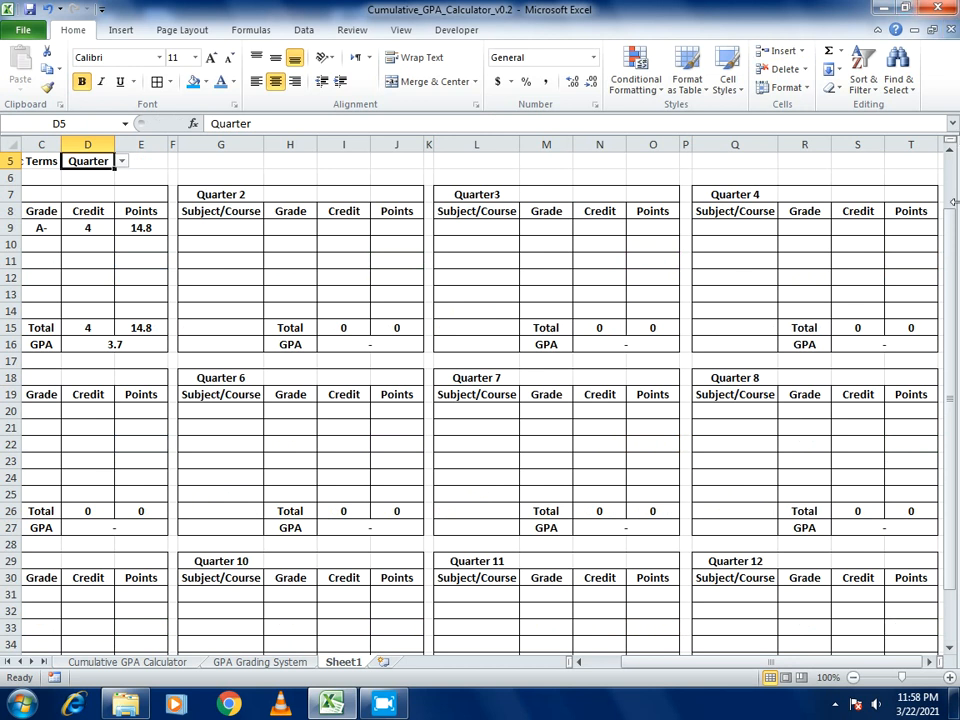
Enlarge the cumulative GPA result in the merged cell H3 to font size 24.
{"action": "left_click_drag", "start_coordinate": [946, 250], "coordinate": [946, 155]}
{"action": "left_click_drag", "start_coordinate": [770, 662], "coordinate": [716, 664]}
{"action": "left_click", "coordinate": [391, 192]}
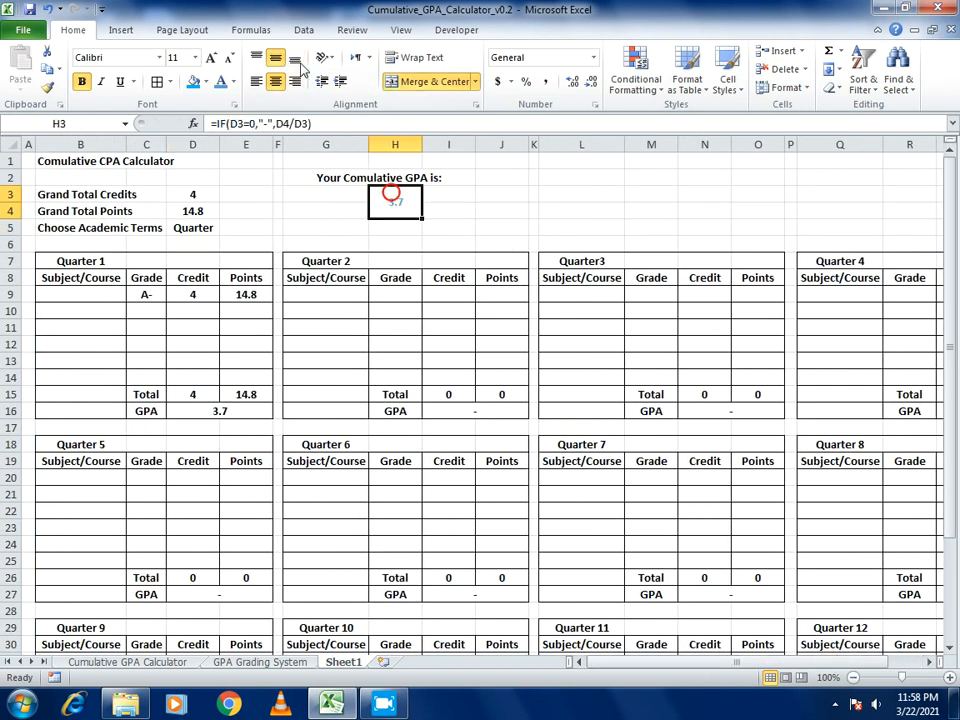
{"action": "left_click", "coordinate": [211, 58]}
{"action": "left_click", "coordinate": [211, 59]}
{"action": "left_click", "coordinate": [211, 59]}
{"action": "left_click", "coordinate": [211, 59]}
{"action": "left_click", "coordinate": [211, 59]}
{"action": "left_click", "coordinate": [211, 59]}
{"action": "left_click", "coordinate": [211, 59]}
{"action": "left_click", "coordinate": [211, 59]}
{"action": "left_click", "coordinate": [211, 59]}
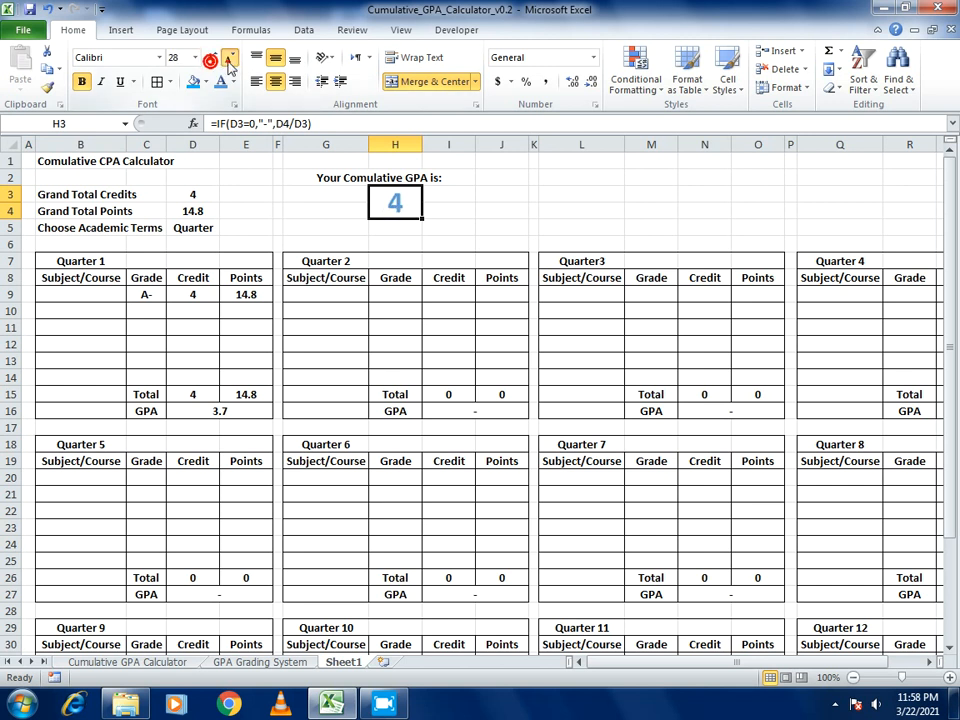
{"action": "left_click", "coordinate": [227, 59]}
{"action": "left_click", "coordinate": [227, 59]}
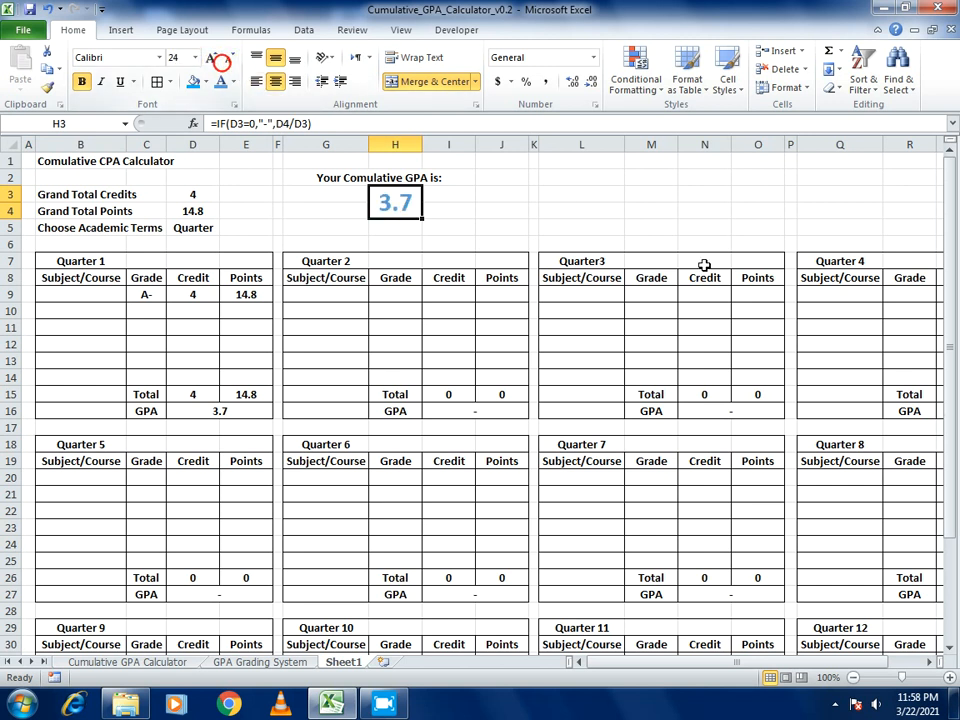
{"action": "left_click", "coordinate": [667, 227]}
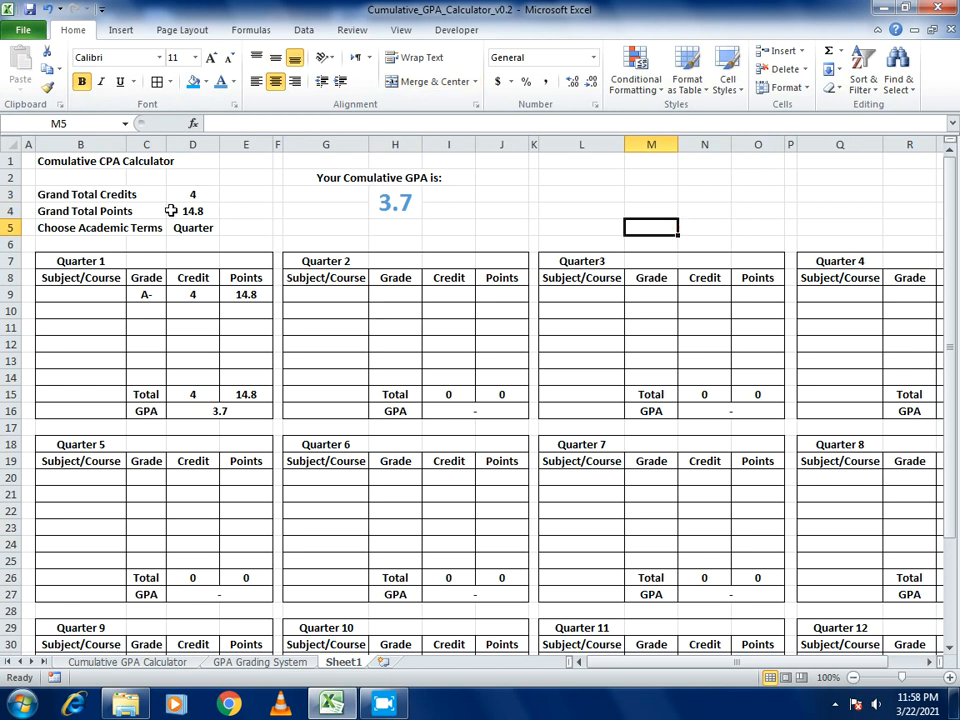
Enter the sample credits 3, 2 and 4 in D10:D12 of the Quarter 1 table.
{"action": "left_click", "coordinate": [150, 313]}
{"action": "key", "text": "Right"}
{"action": "type", "text": "3"}
{"action": "key", "text": "Return"}
{"action": "type", "text": "2"}
{"action": "key", "text": "Return"}
{"action": "type", "text": "4"}
{"action": "key", "text": "Return"}
Enter the sample grades B+, C and F in C10:C12 of the Quarter 1 table.
{"action": "key", "text": "Up"}
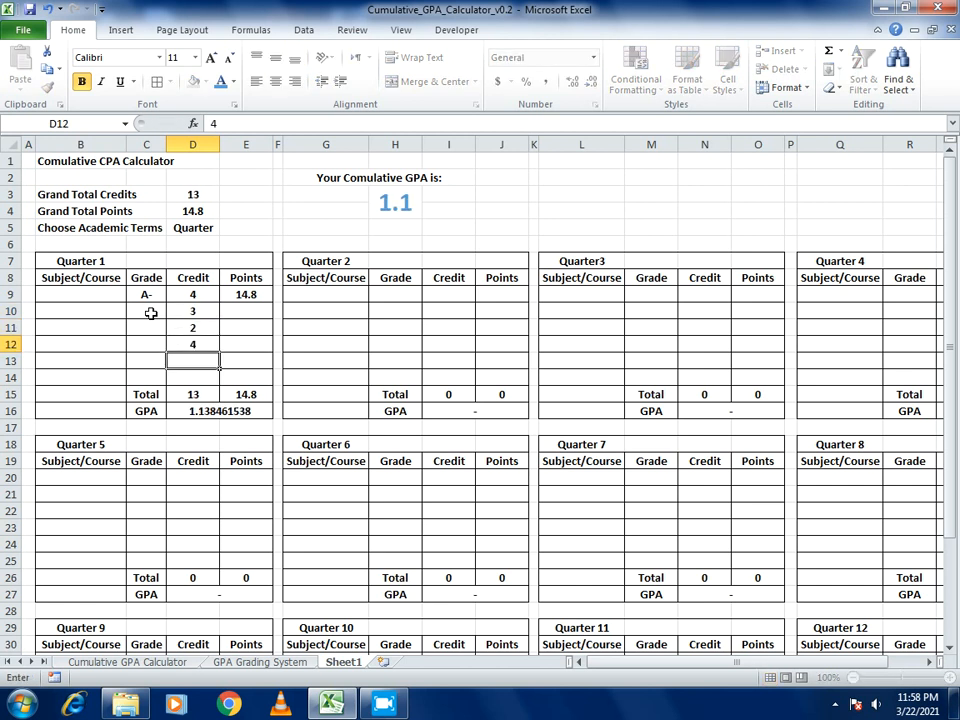
{"action": "key", "text": "Up"}
{"action": "key", "text": "Up"}
{"action": "key", "text": "Left"}
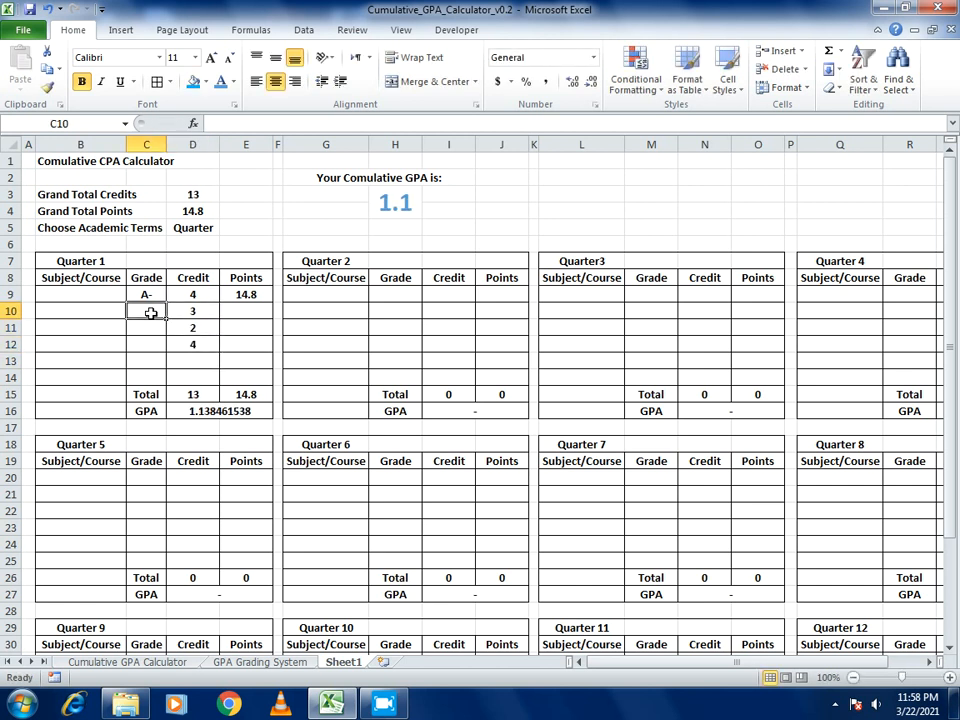
{"action": "type", "text": "b"}
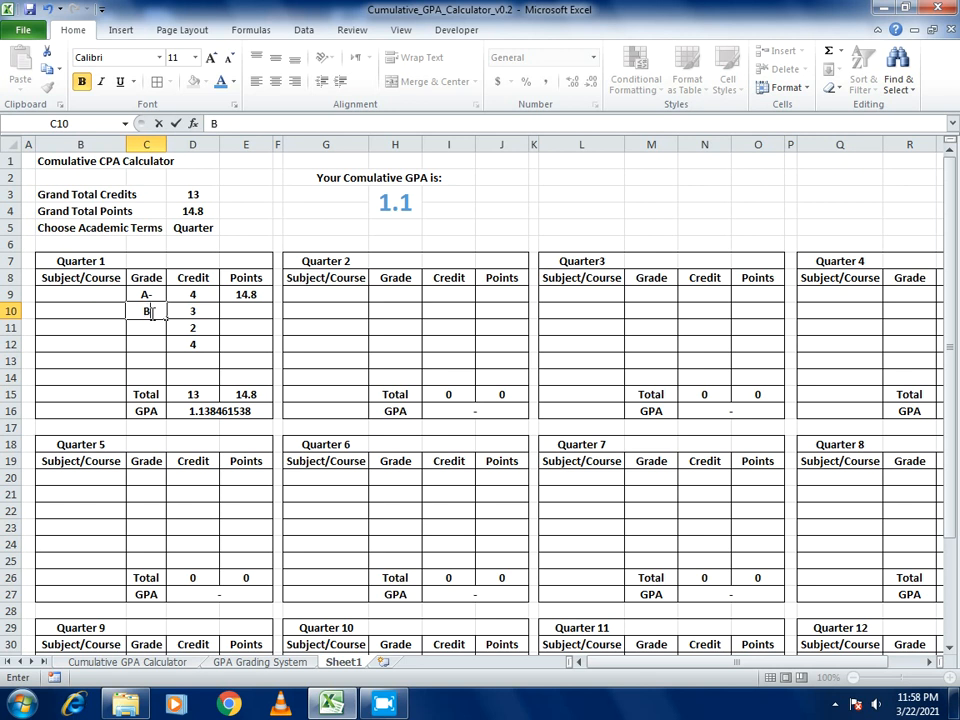
{"action": "key", "text": "Return"}
{"action": "type", "text": "C"}
{"action": "key", "text": "Return"}
{"action": "type", "text": "F"}
{"action": "key", "text": "Return"}
Enter the sample credits 3, 4 and 5 in I9:I11 of the Quarter 2 table.
{"action": "key", "text": "Up"}
{"action": "key", "text": "Down"}
{"action": "key", "text": "Right"}
{"action": "key", "text": "Right"}
{"action": "key", "text": "Right"}
{"action": "key", "text": "Right"}
{"action": "key", "text": "Right"}
{"action": "key", "text": "Up"}
{"action": "key", "text": "Up"}
{"action": "key", "text": "Up"}
{"action": "key", "text": "Up"}
{"action": "key", "text": "Right"}
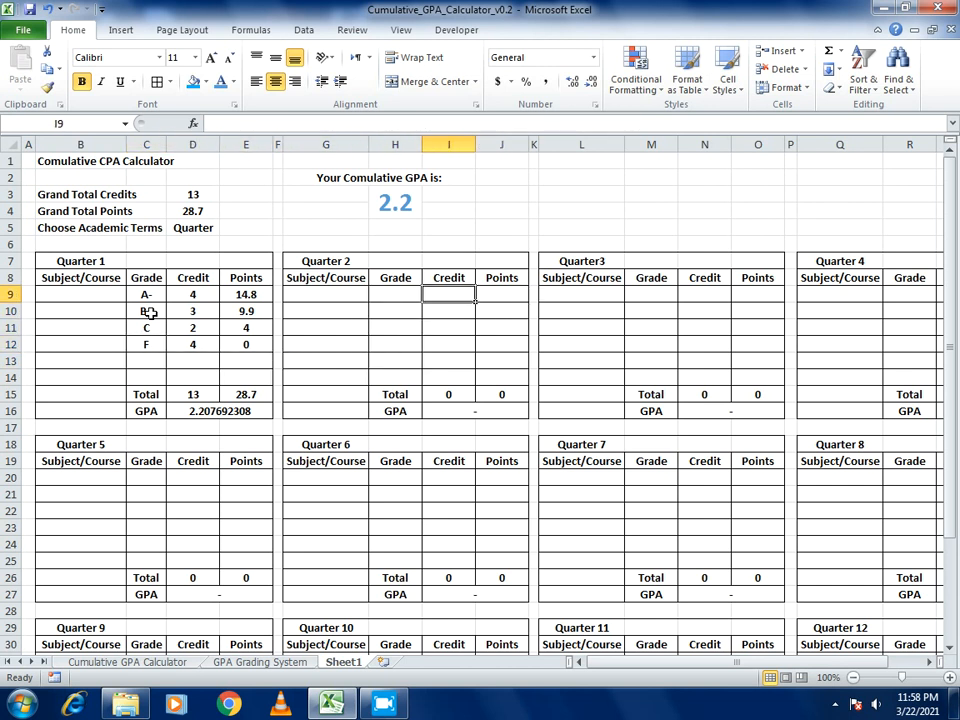
{"action": "type", "text": "3"}
{"action": "key", "text": "Return"}
{"action": "type", "text": "4"}
{"action": "key", "text": "Return"}
{"action": "type", "text": "5"}
{"action": "key", "text": "Return"}
Change the third Quarter 2 credit in I11 to 4 and enter 2 in I12.
{"action": "key", "text": "Up"}
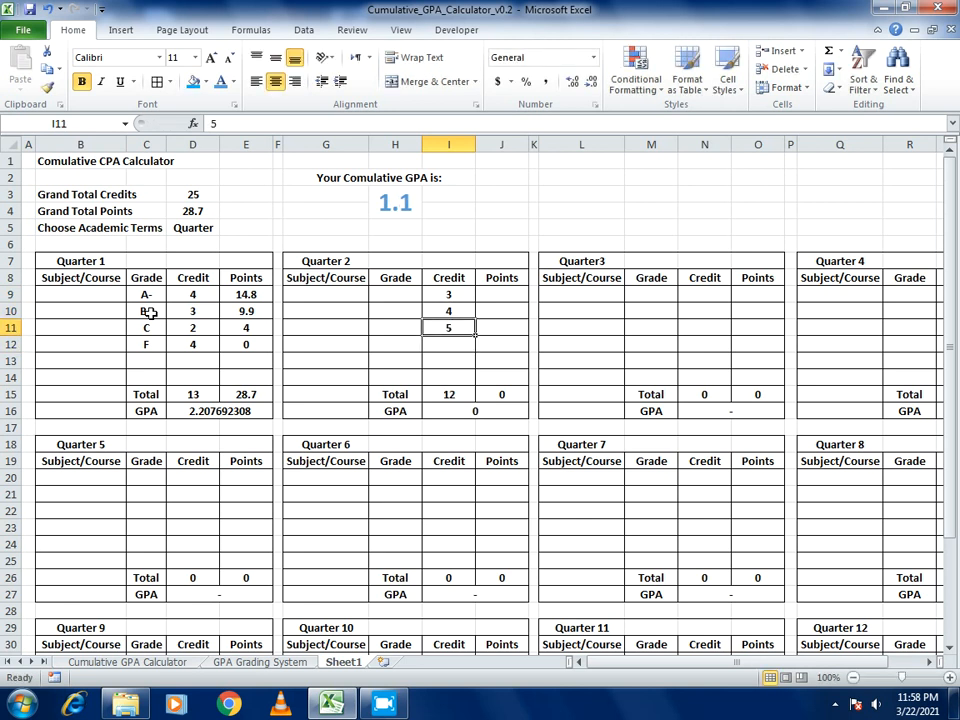
{"action": "type", "text": "4"}
{"action": "key", "text": "Return"}
{"action": "type", "text": "2"}
{"action": "key", "text": "Return"}
Enter the sample grades A+, B-, C+ and D in H9:H12 of the Quarter 2 table.
{"action": "key", "text": "Up"}
{"action": "key", "text": "Up"}
{"action": "key", "text": "Up"}
{"action": "key", "text": "Up"}
{"action": "key", "text": "Left"}
{"action": "type", "text": "A"}
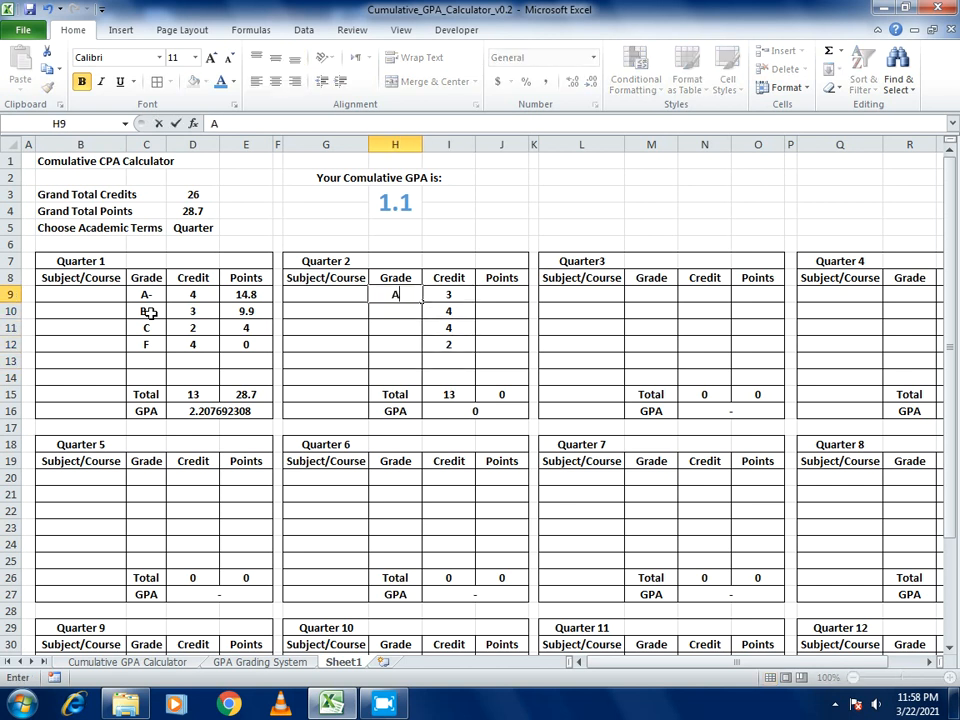
{"action": "type", "text": "+"}
{"action": "key", "text": "Return"}
{"action": "type", "text": "B-"}
{"action": "key", "text": "Return"}
{"action": "type", "text": "C+"}
{"action": "key", "text": "Return"}
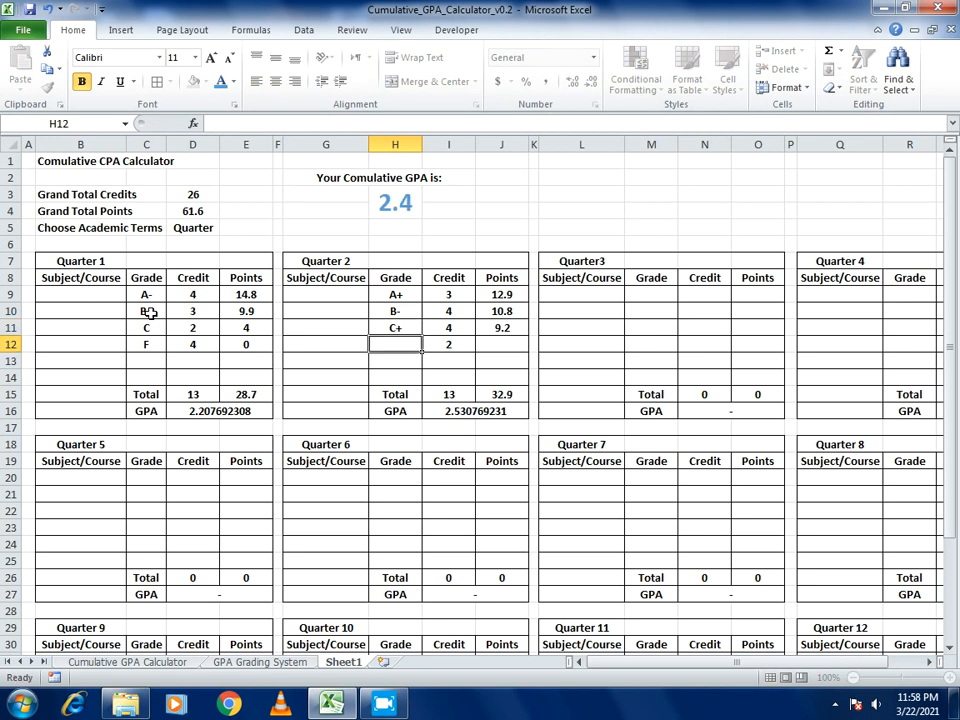
{"action": "type", "text": "D"}
{"action": "key", "text": "Return"}
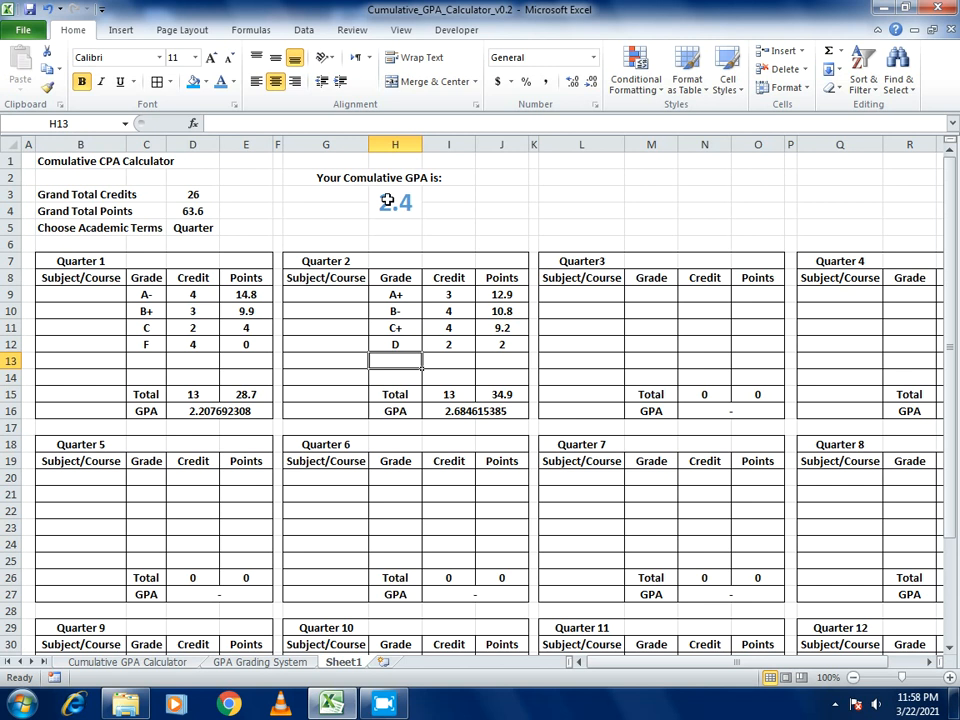
Change the Quarter 2 grades in H10:H12 to A+.
{"action": "left_click", "coordinate": [447, 293]}
{"action": "type", "text": "4"}
{"action": "key", "text": "Return"}
{"action": "key", "text": "Left"}
{"action": "type", "text": "A+"}
{"action": "key", "text": "Return"}
{"action": "type", "text": "A+"}
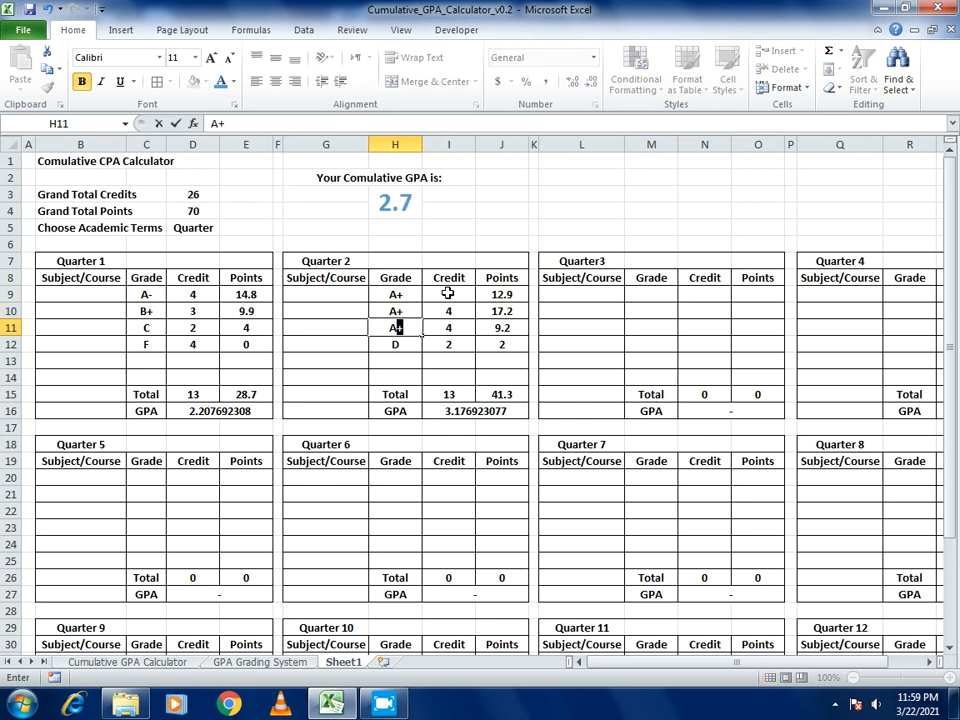
{"action": "key", "text": "Return"}
{"action": "type", "text": "A+"}
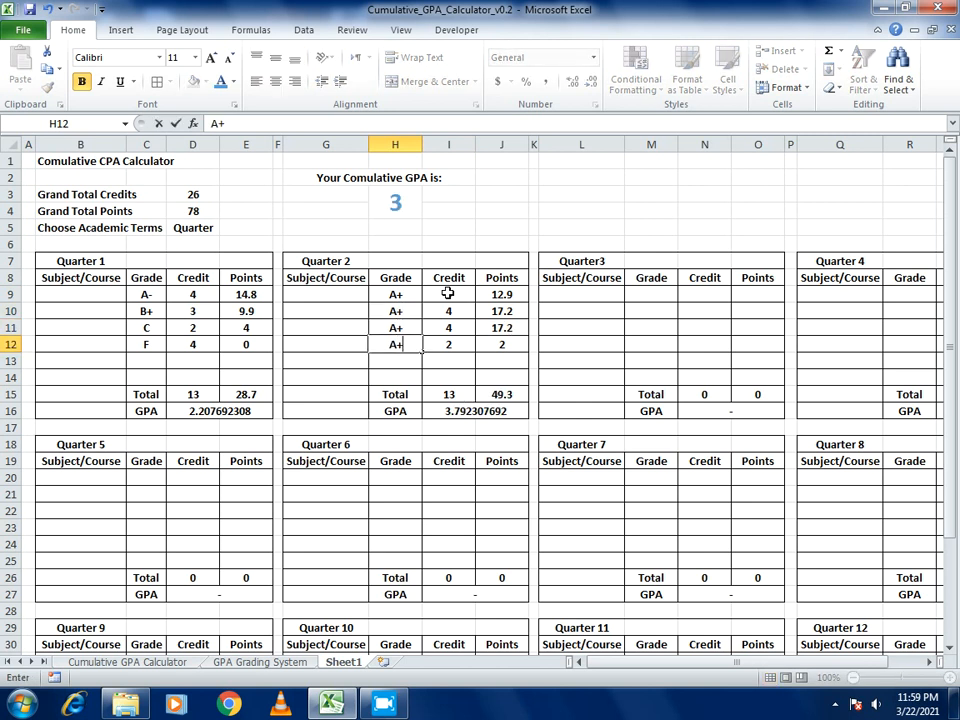
{"action": "key", "text": "Return"}
{"action": "key", "text": "Up"}
{"action": "key", "text": "Up"}
{"action": "key", "text": "Up"}
{"action": "key", "text": "Up"}
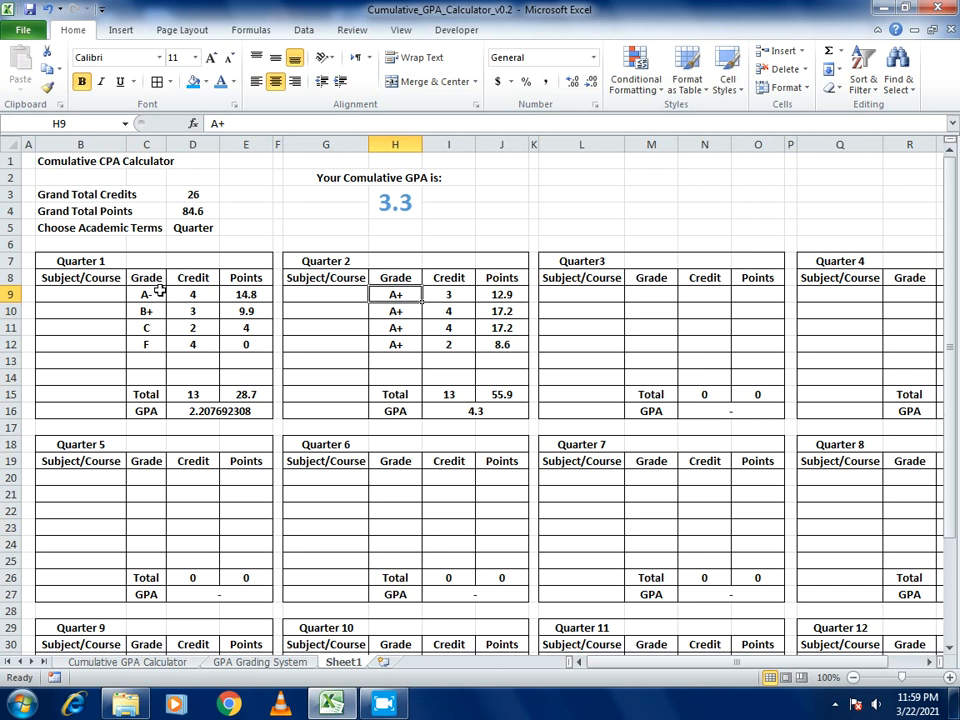
Enlarge the calculator title in B1 to font size 14.
{"action": "left_click", "coordinate": [87, 158]}
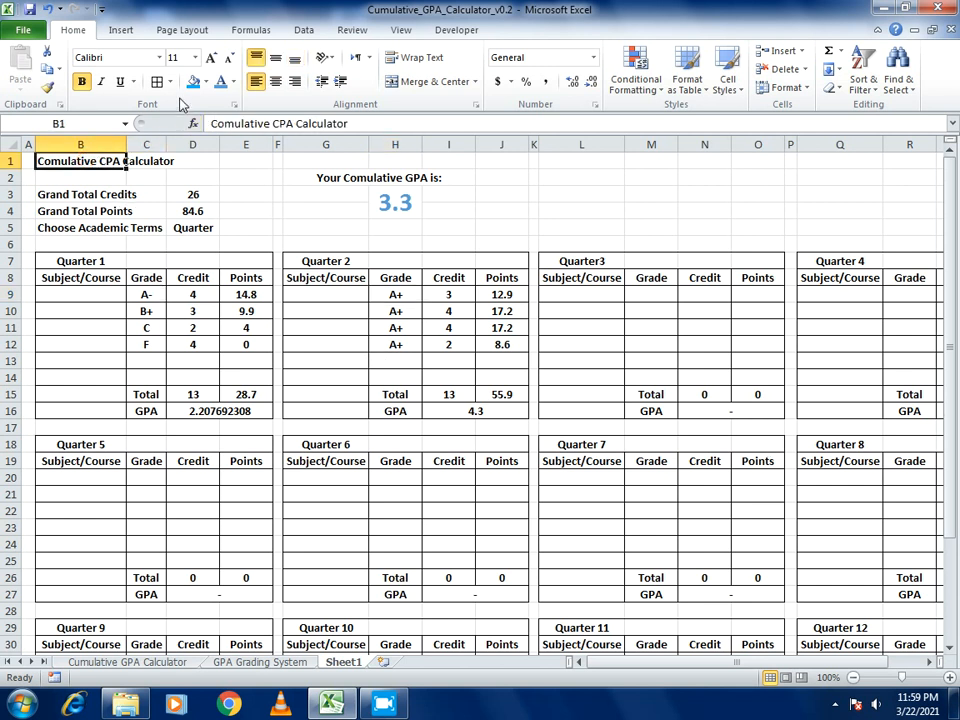
{"action": "left_click", "coordinate": [211, 57]}
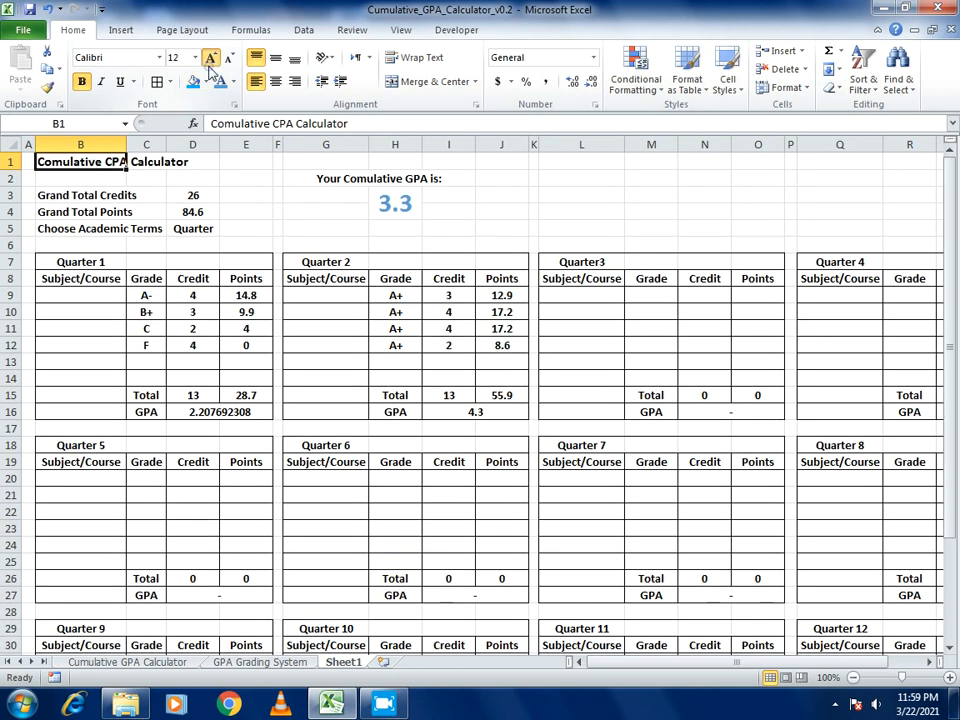
{"action": "left_click", "coordinate": [211, 57]}
Merge B1:E1 into a left-aligned title cell with a blue fill.
{"action": "left_click_drag", "start_coordinate": [120, 170], "coordinate": [245, 165]}
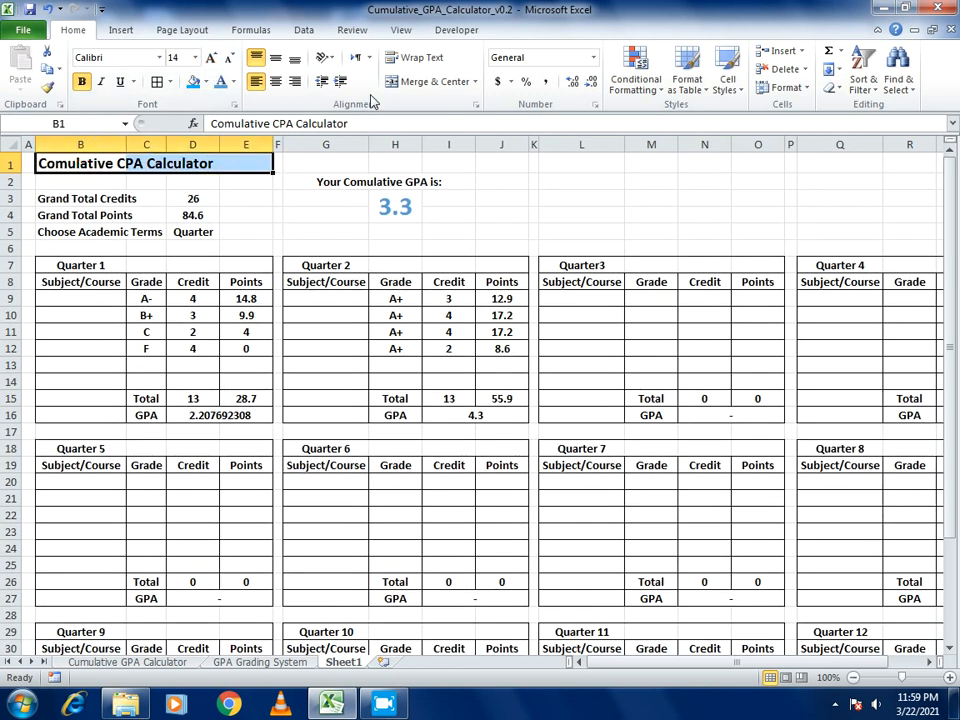
{"action": "left_click", "coordinate": [441, 81]}
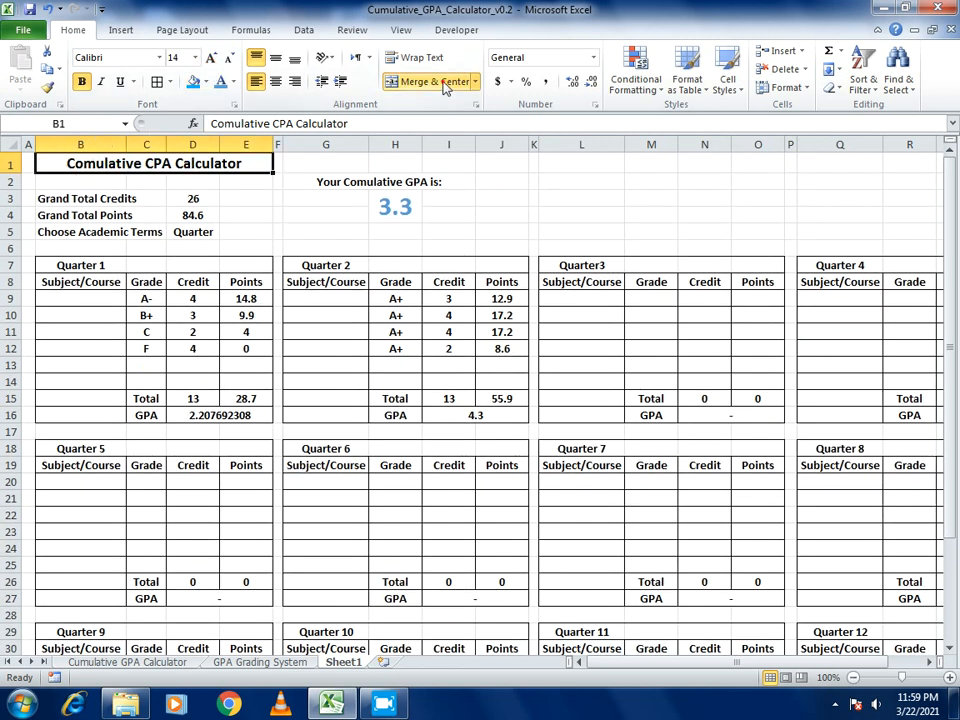
{"action": "left_click", "coordinate": [256, 81]}
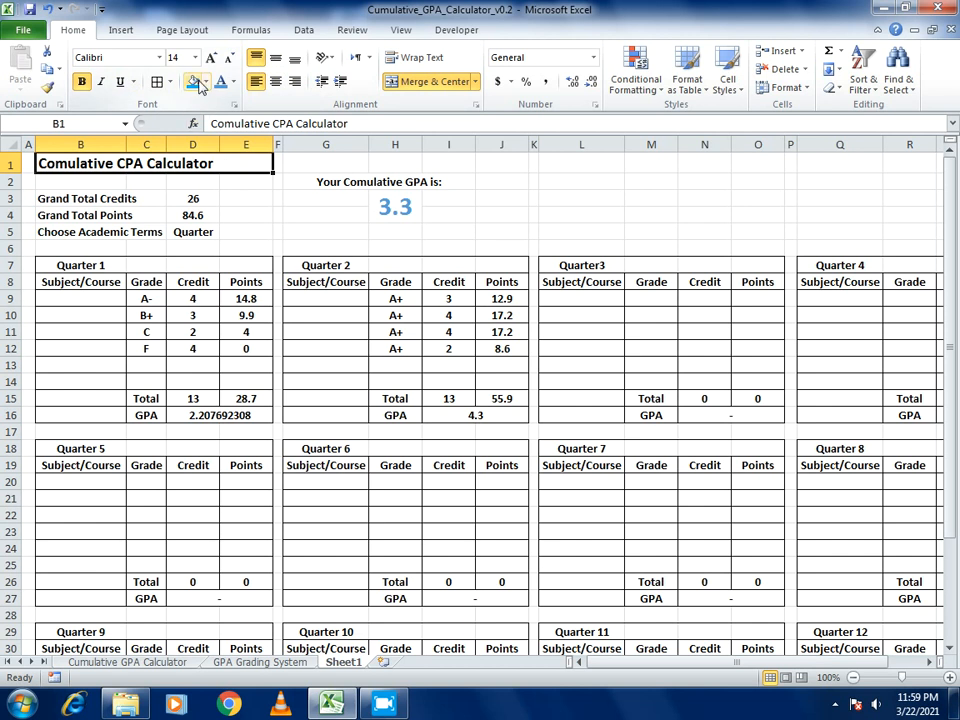
{"action": "left_click", "coordinate": [193, 81]}
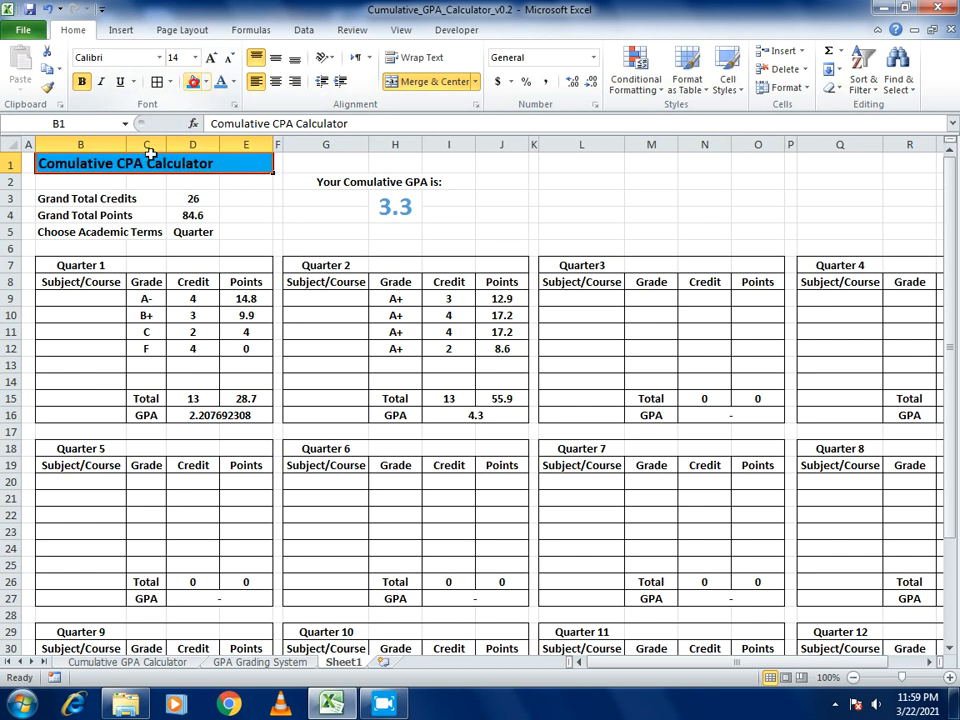
Fill the summary label cells B3:C5 with the same light blue as the title.
{"action": "left_click_drag", "start_coordinate": [79, 198], "coordinate": [144, 228]}
{"action": "left_click", "coordinate": [192, 86]}
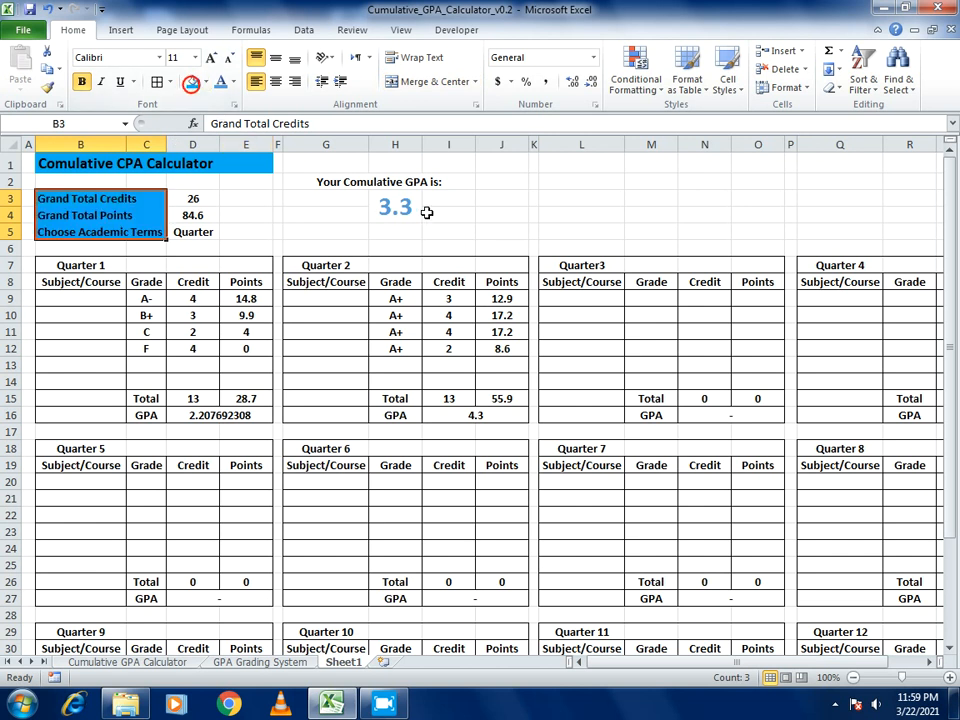
{"action": "left_click", "coordinate": [500, 231]}
Set the font colour of the title in B1 and the labels in B3:B5 to white.
{"action": "left_click", "coordinate": [96, 170]}
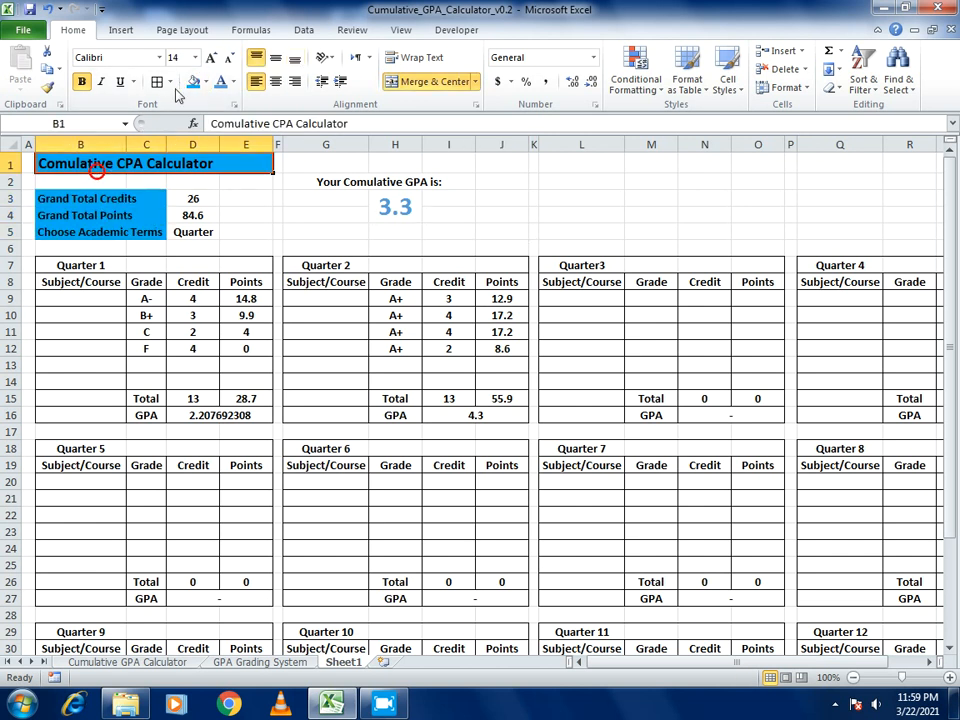
{"action": "left_click", "coordinate": [233, 81]}
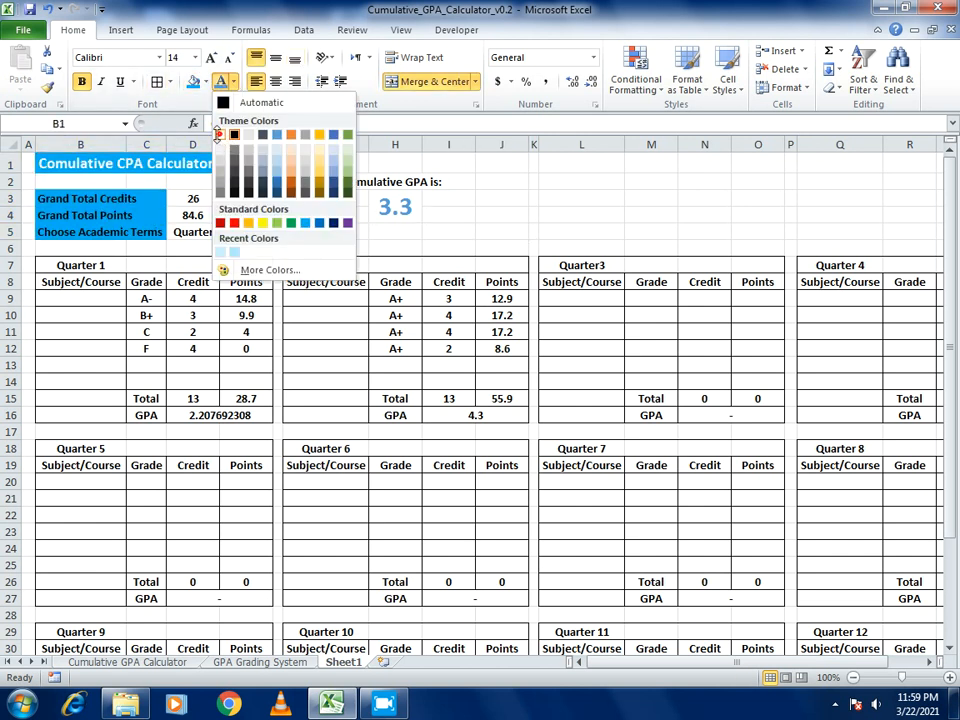
{"action": "left_click", "coordinate": [220, 134]}
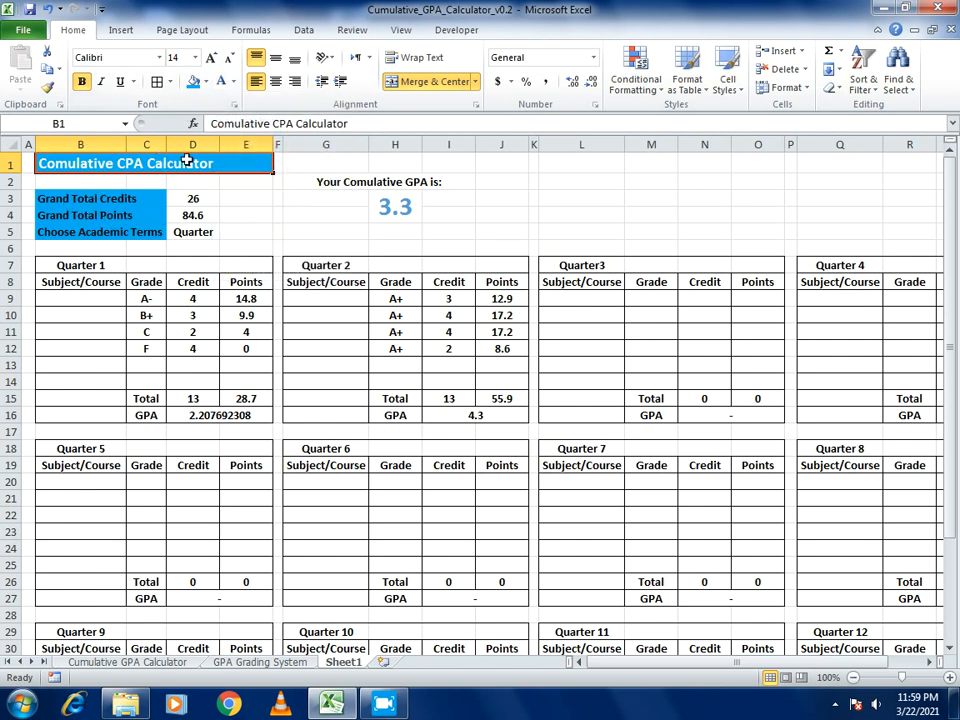
{"action": "left_click_drag", "start_coordinate": [104, 196], "coordinate": [66, 230]}
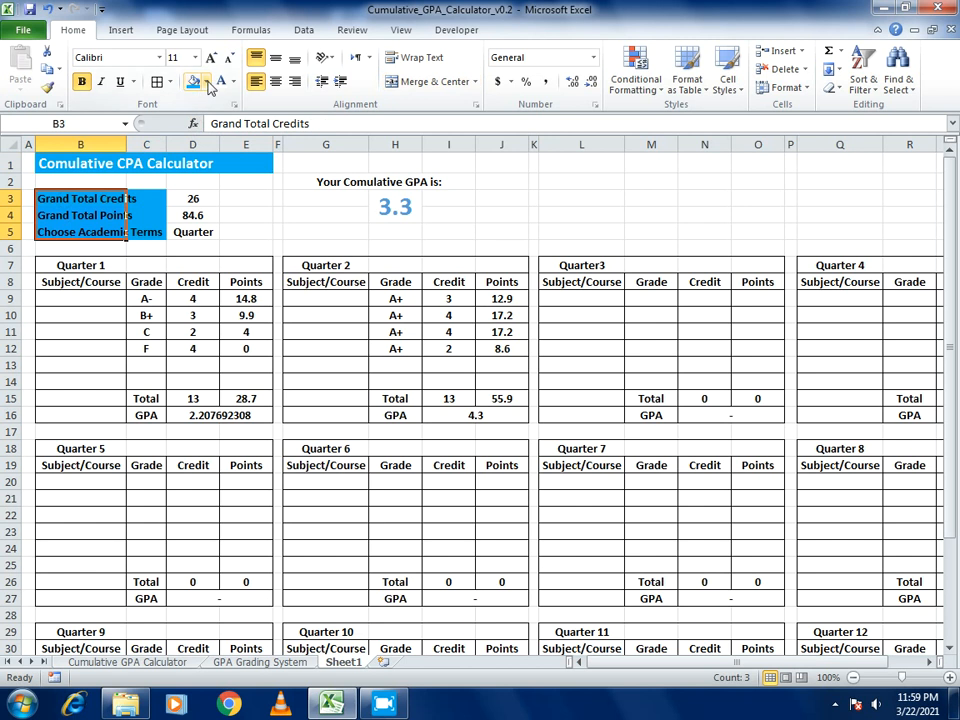
{"action": "left_click", "coordinate": [233, 82]}
{"action": "left_click", "coordinate": [224, 133]}
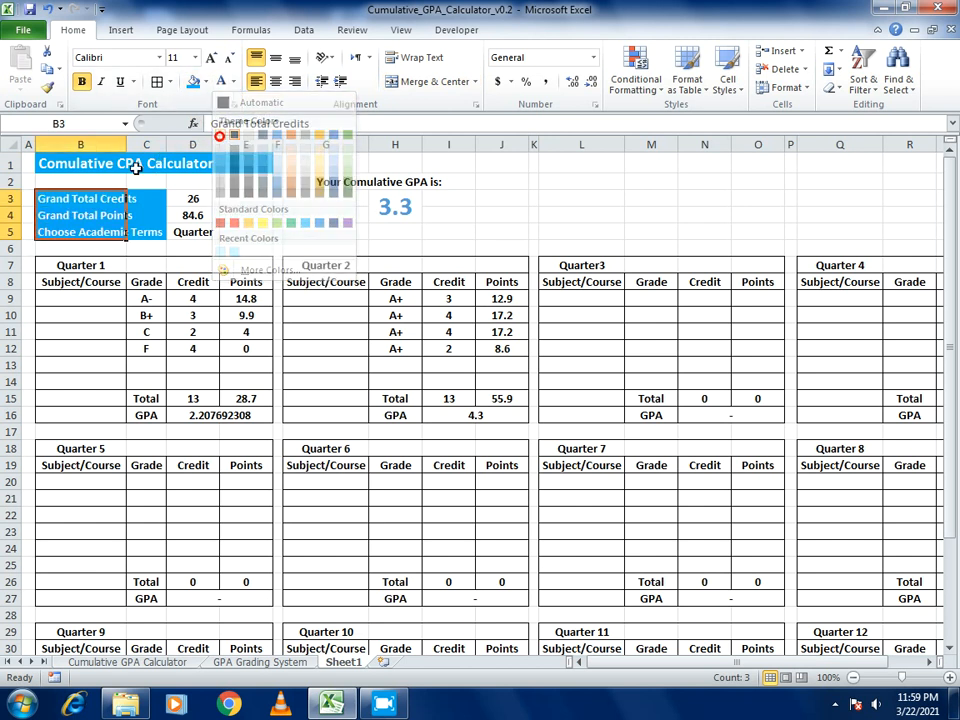
Change the fill of the title cell B1 to a darker theme blue.
{"action": "left_click", "coordinate": [69, 167]}
{"action": "left_click", "coordinate": [204, 81]}
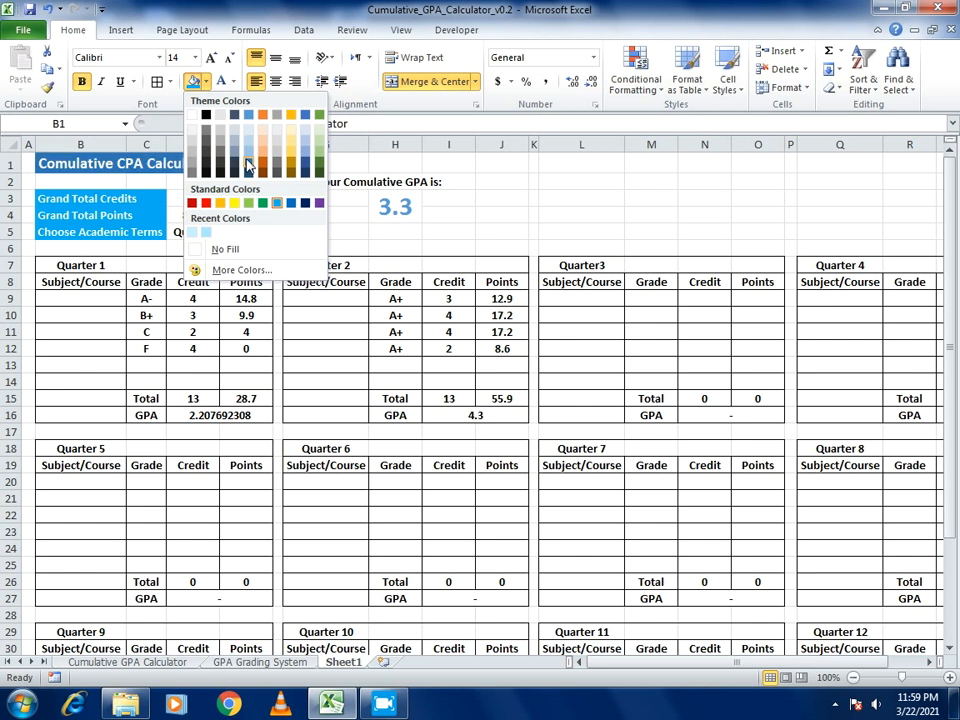
{"action": "left_click", "coordinate": [247, 168]}
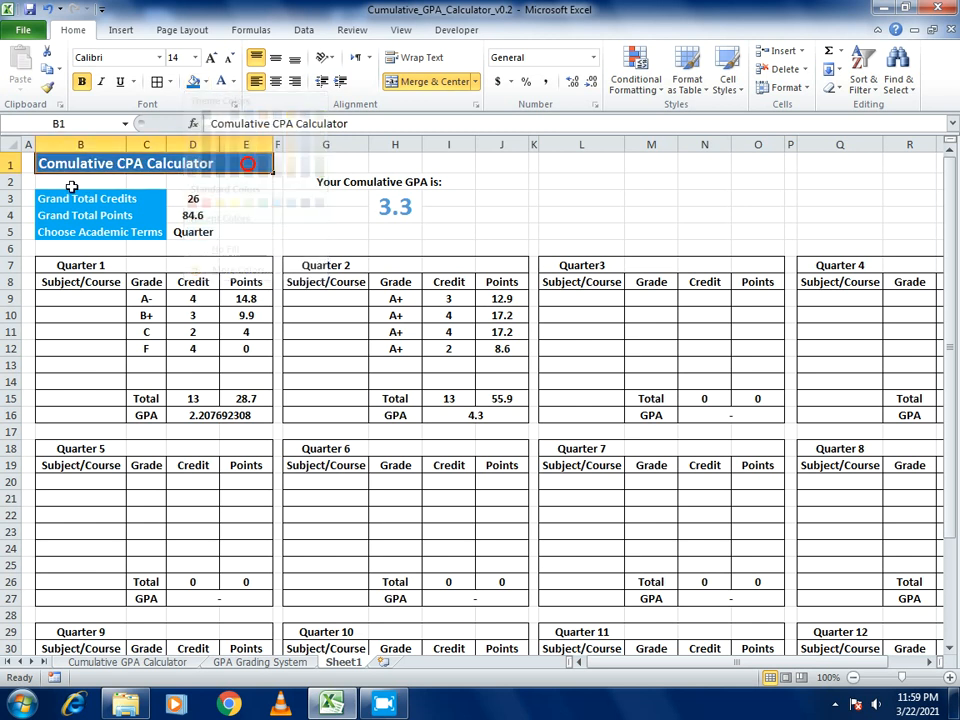
Try to copy the title's formatting onto the labels in B3:B5, and undo it.
{"action": "left_click", "coordinate": [48, 88]}
{"action": "left_click_drag", "start_coordinate": [72, 198], "coordinate": [86, 236]}
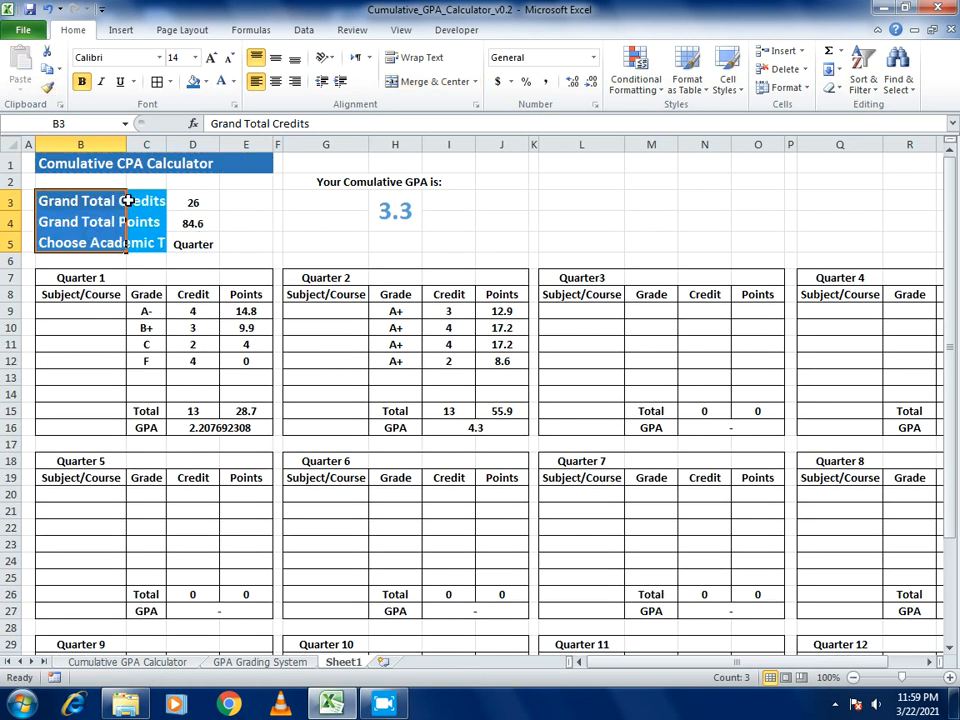
{"action": "key", "text": "ctrl+z"}
Fill the summary label cells B3:C5 with the same darker blue as the title.
{"action": "left_click_drag", "start_coordinate": [67, 199], "coordinate": [154, 228]}
{"action": "left_click", "coordinate": [205, 81]}
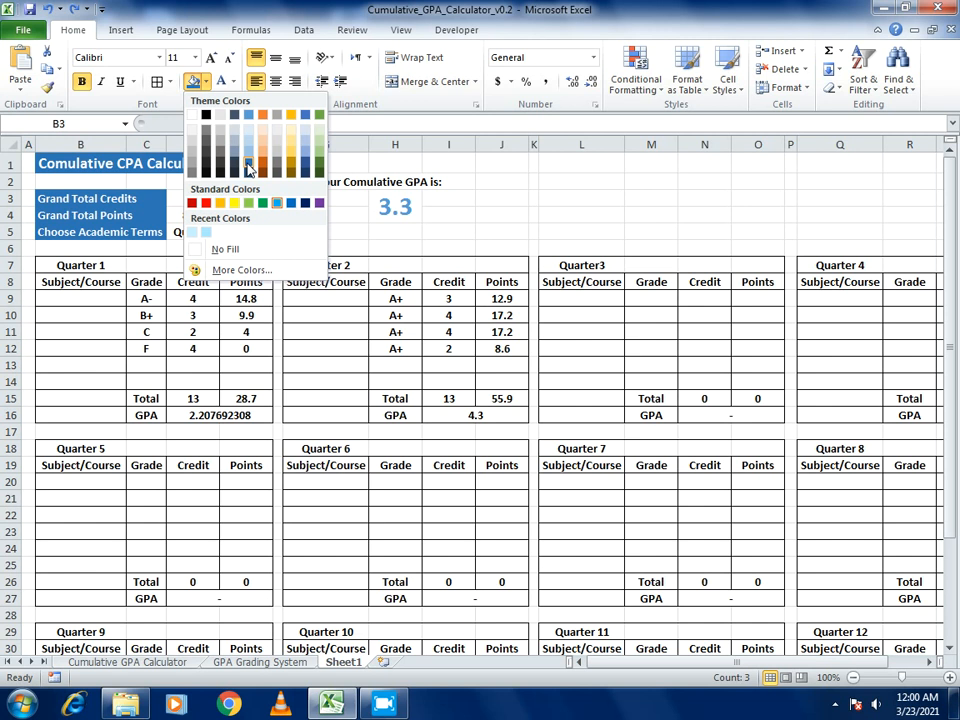
{"action": "left_click", "coordinate": [248, 161]}
{"action": "left_click", "coordinate": [653, 214]}
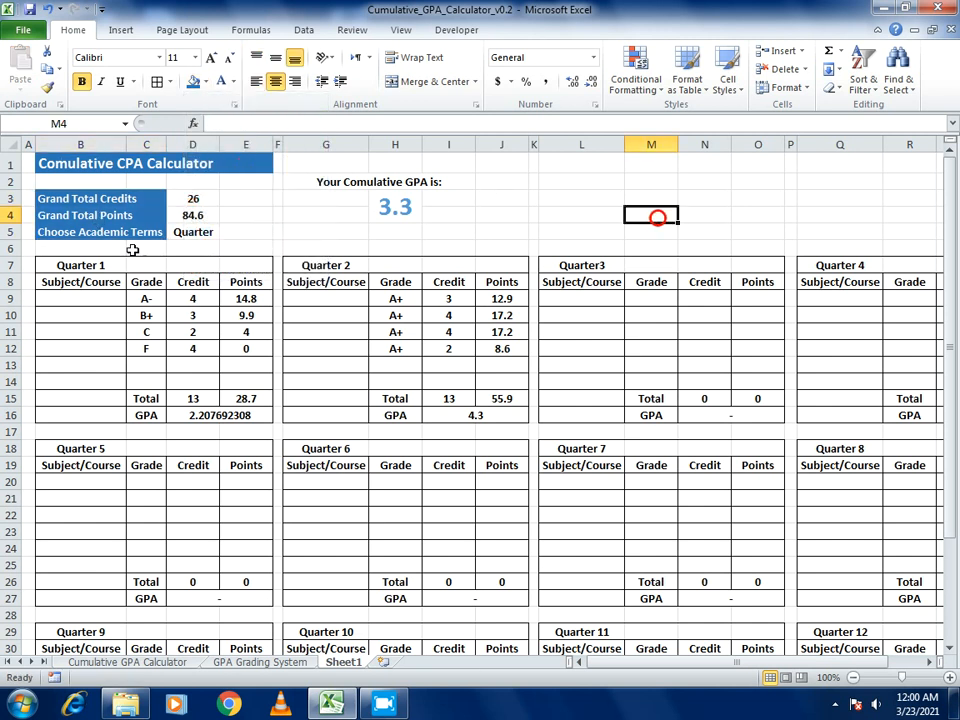
{"action": "left_click", "coordinate": [70, 266]}
{"action": "left_click", "coordinate": [399, 266], "text": "ctrl"}
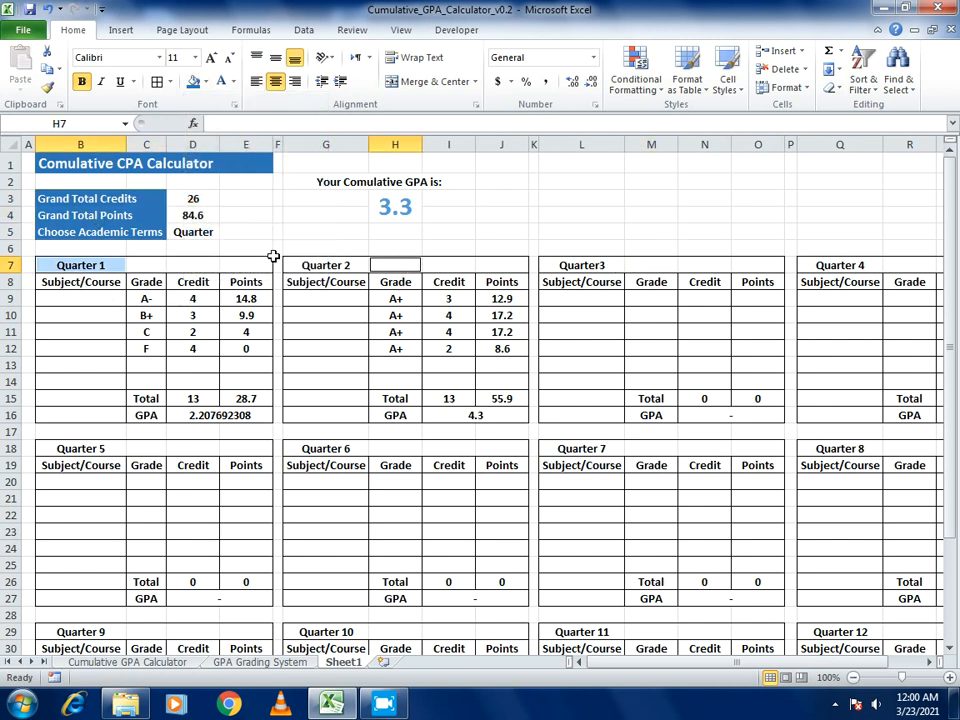
{"action": "left_click_drag", "start_coordinate": [115, 267], "coordinate": [242, 266]}
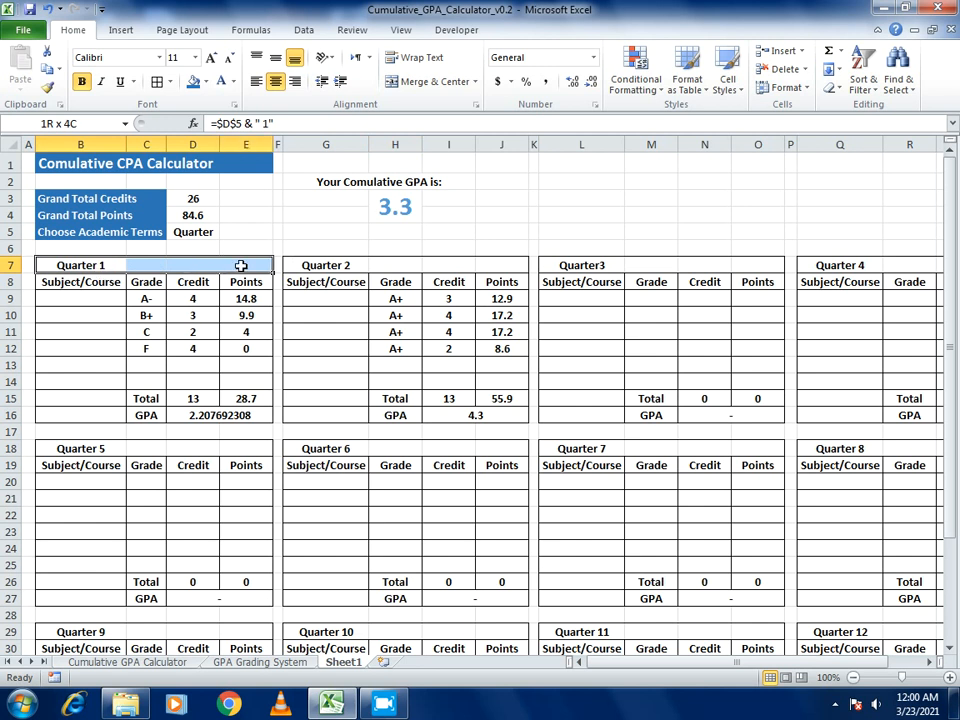
{"action": "left_click", "coordinate": [493, 229]}
Format the Quarter 1 heading row B7:E7 with the darker blue fill and white font.
{"action": "left_click_drag", "start_coordinate": [101, 270], "coordinate": [250, 270]}
{"action": "left_click", "coordinate": [190, 86]}
{"action": "left_click", "coordinate": [207, 83]}
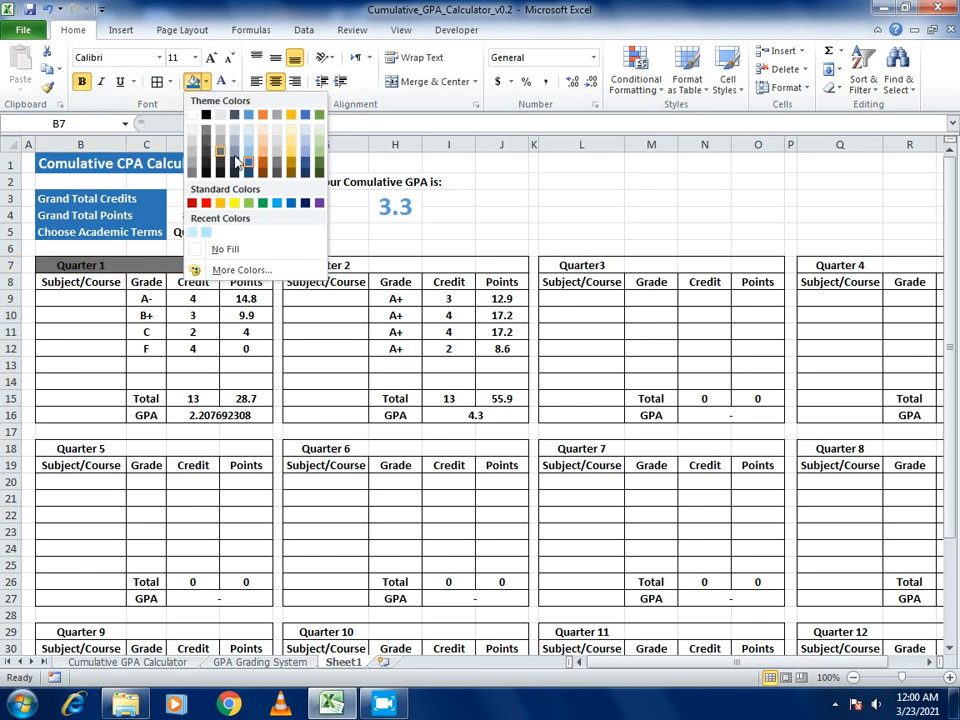
{"action": "left_click", "coordinate": [232, 81]}
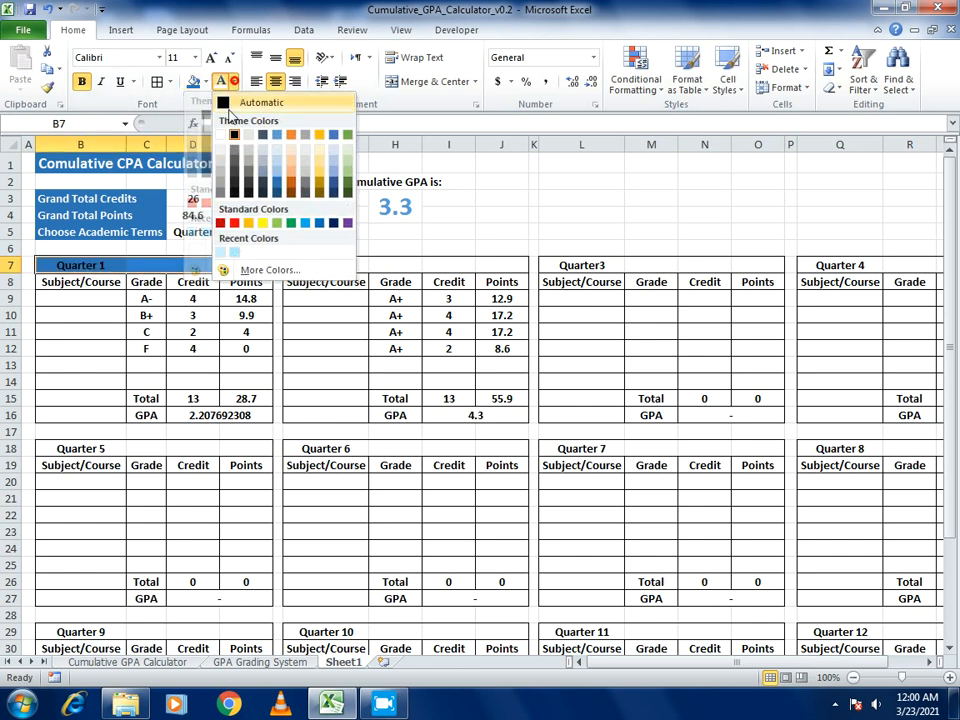
{"action": "left_click", "coordinate": [274, 150]}
{"action": "left_click", "coordinate": [383, 239]}
Fill the heading rows of the Quarter 2 to Quarter 12 tables, plus the column labels Q8:T8, with the darker blue.
{"action": "left_click", "coordinate": [148, 263]}
{"action": "left_click_drag", "start_coordinate": [302, 267], "coordinate": [505, 265]}
{"action": "left_click_drag", "start_coordinate": [570, 265], "coordinate": [741, 268]}
{"action": "left_click_drag", "start_coordinate": [840, 264], "coordinate": [932, 267]}
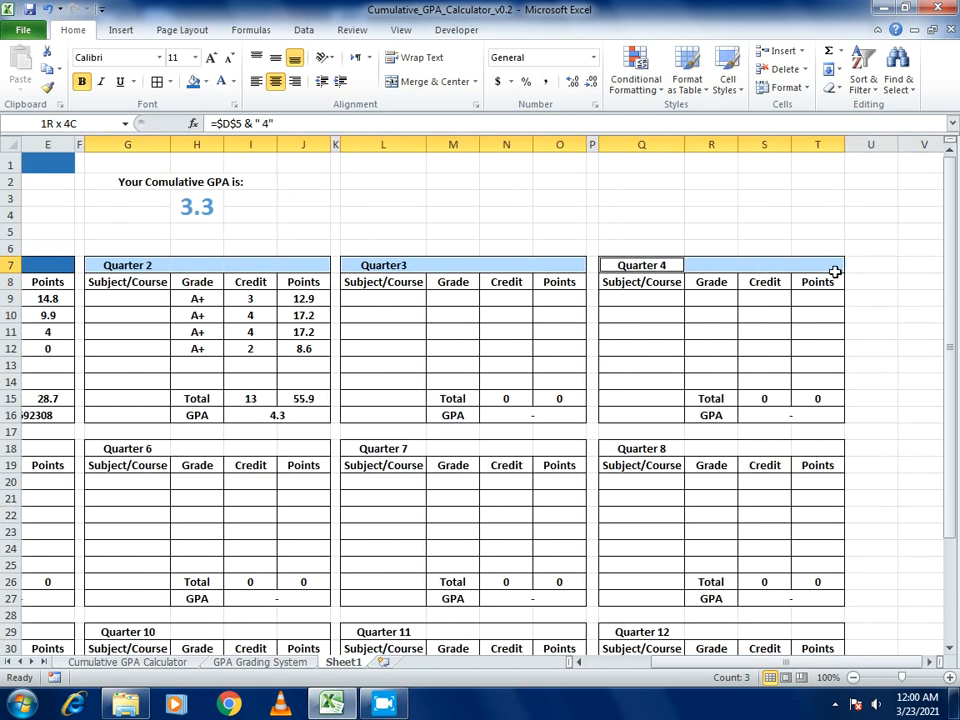
{"action": "left_click", "coordinate": [820, 283], "text": "shift"}
{"action": "left_click_drag", "start_coordinate": [612, 448], "coordinate": [815, 448]}
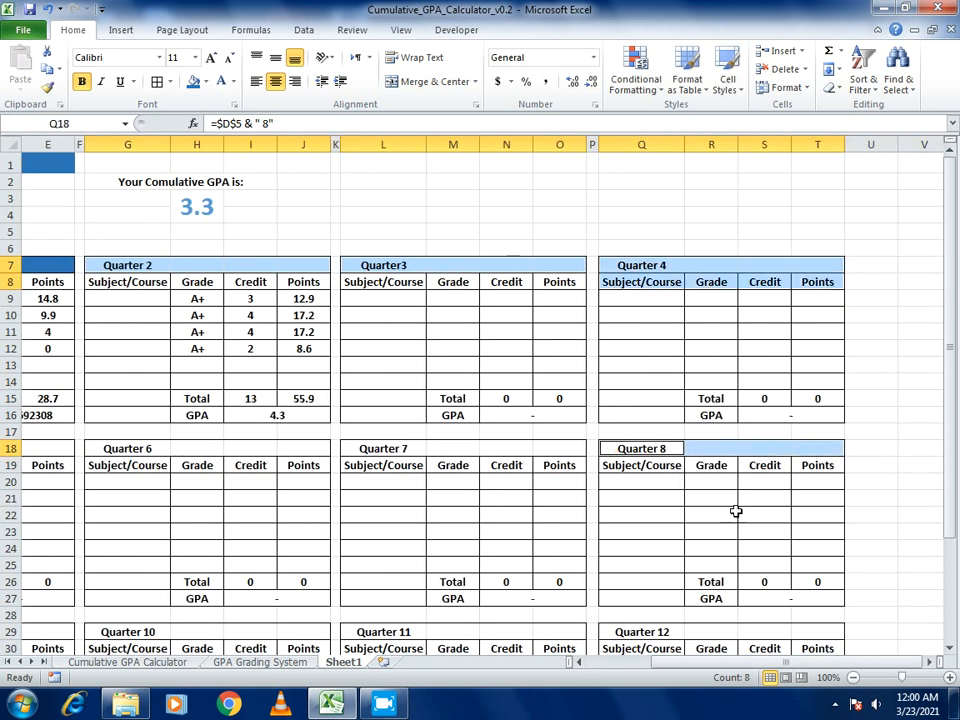
{"action": "left_click_drag", "start_coordinate": [630, 630], "coordinate": [799, 626]}
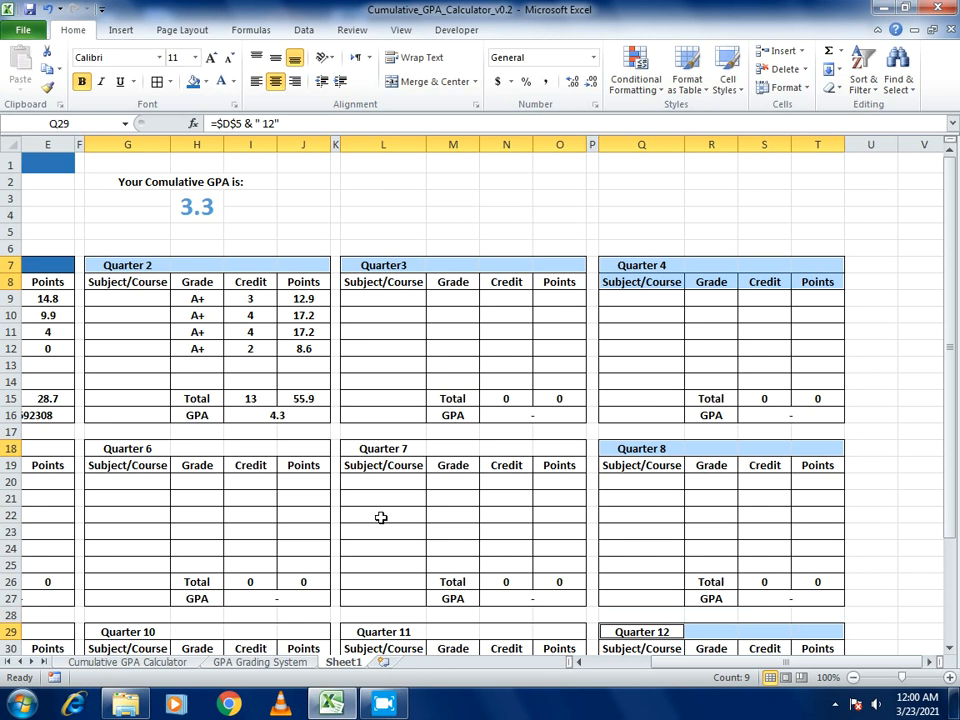
{"action": "left_click_drag", "start_coordinate": [347, 449], "coordinate": [570, 449]}
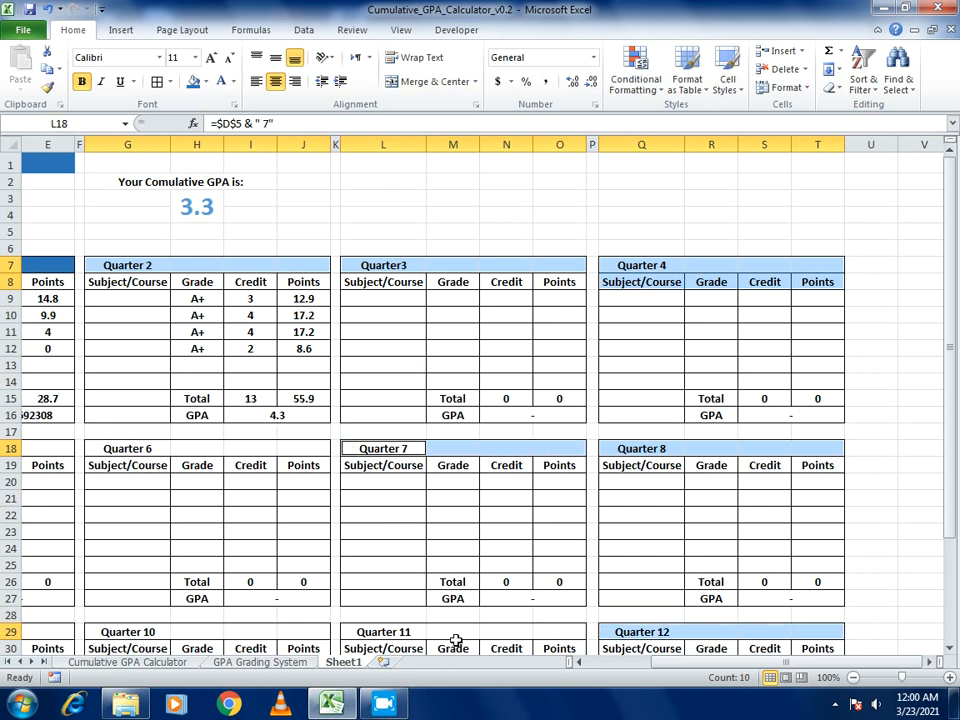
{"action": "left_click_drag", "start_coordinate": [360, 637], "coordinate": [560, 632]}
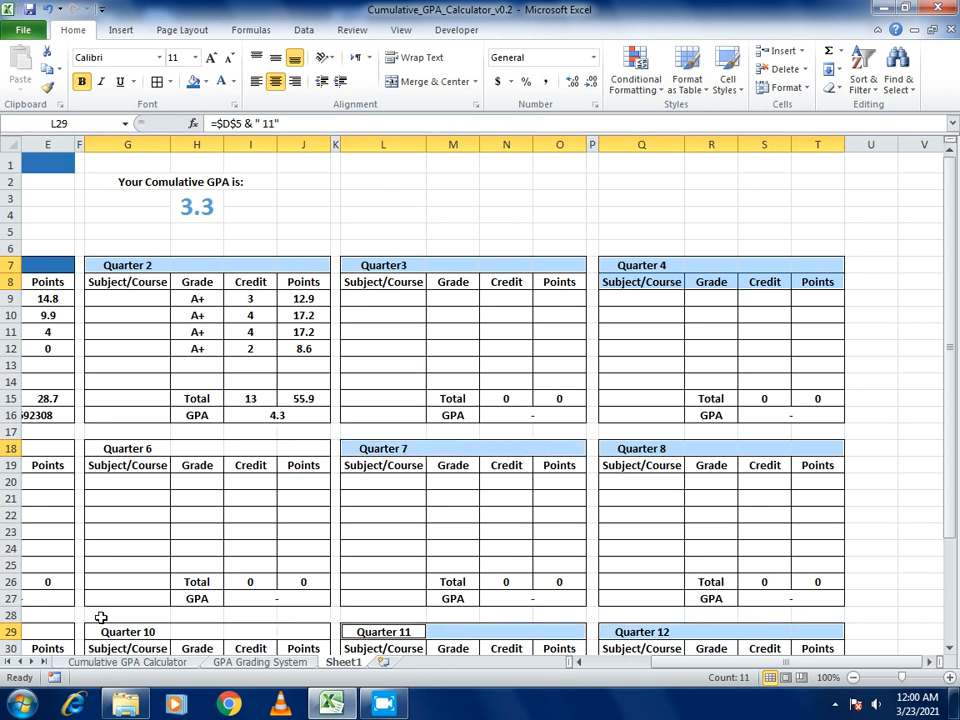
{"action": "left_click_drag", "start_coordinate": [88, 630], "coordinate": [304, 630]}
{"action": "left_click_drag", "start_coordinate": [94, 448], "coordinate": [296, 450]}
{"action": "left_click", "coordinate": [741, 667]}
{"action": "left_click_drag", "start_coordinate": [735, 667], "coordinate": [722, 667]}
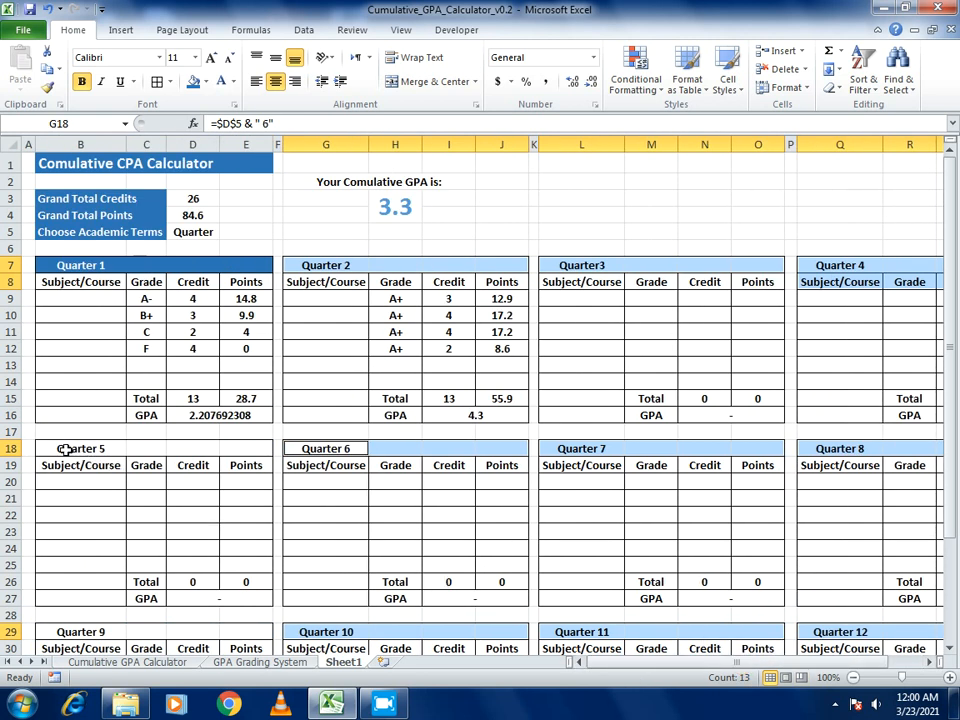
{"action": "left_click_drag", "start_coordinate": [63, 450], "coordinate": [231, 444]}
{"action": "left_click_drag", "start_coordinate": [76, 632], "coordinate": [272, 636]}
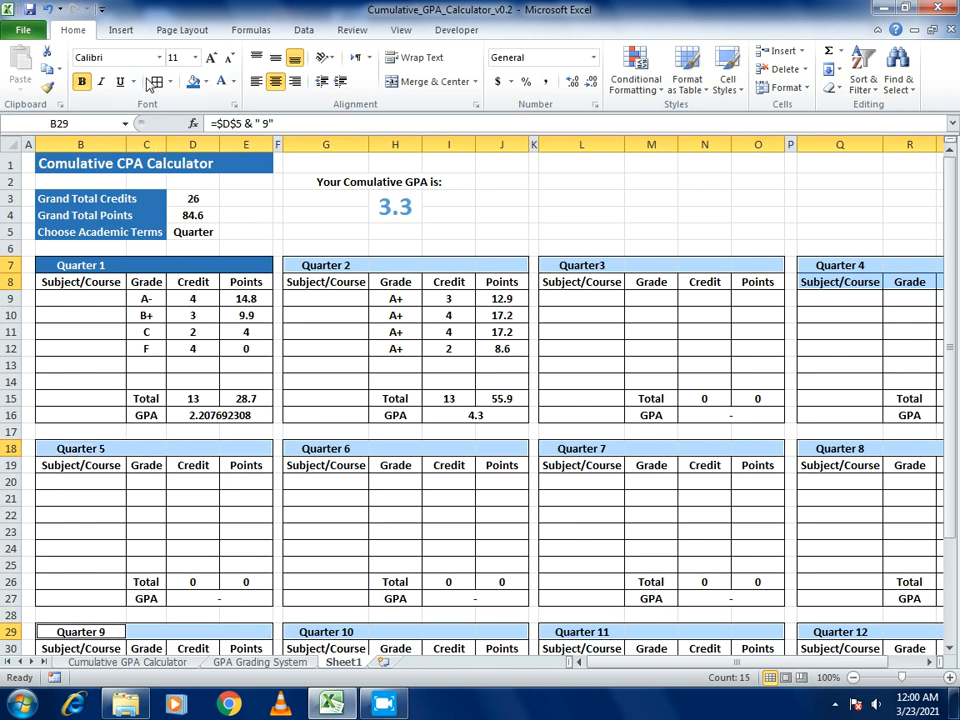
{"action": "left_click", "coordinate": [190, 82]}
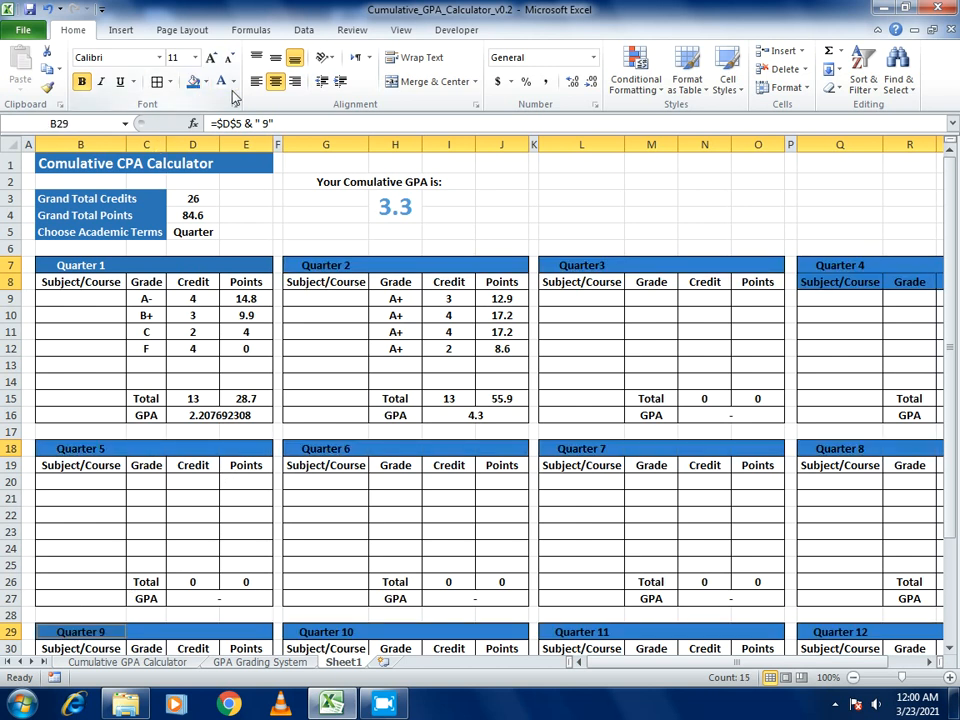
Set the font colour of the selected Quarter 2 to Quarter 12 headings to white.
{"action": "left_click", "coordinate": [233, 82]}
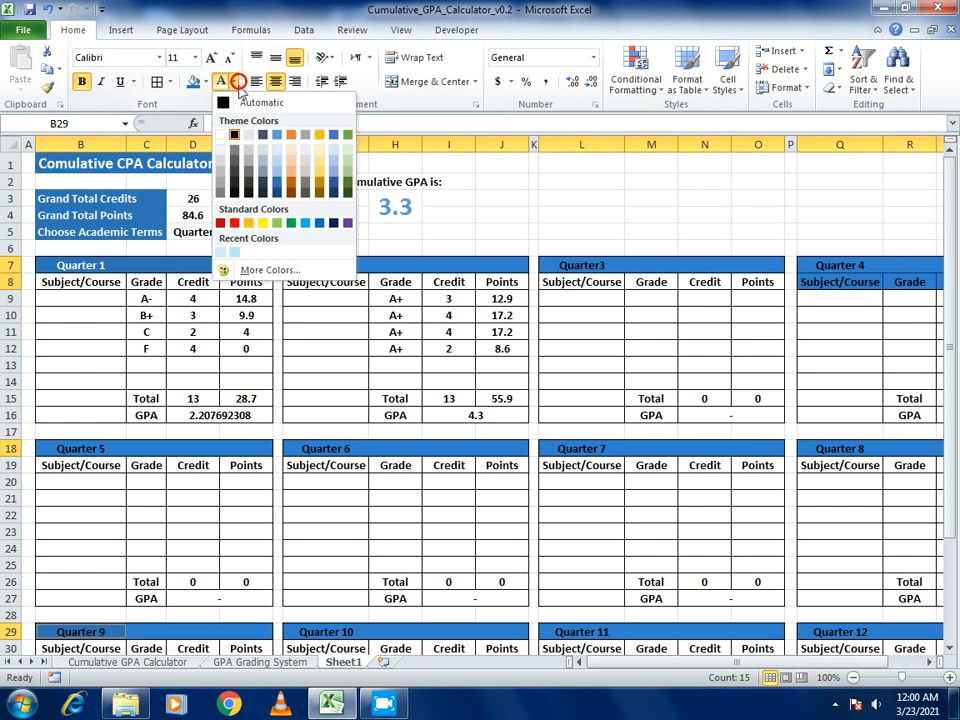
{"action": "left_click", "coordinate": [221, 136]}
{"action": "left_click_drag", "start_coordinate": [952, 318], "coordinate": [954, 318]}
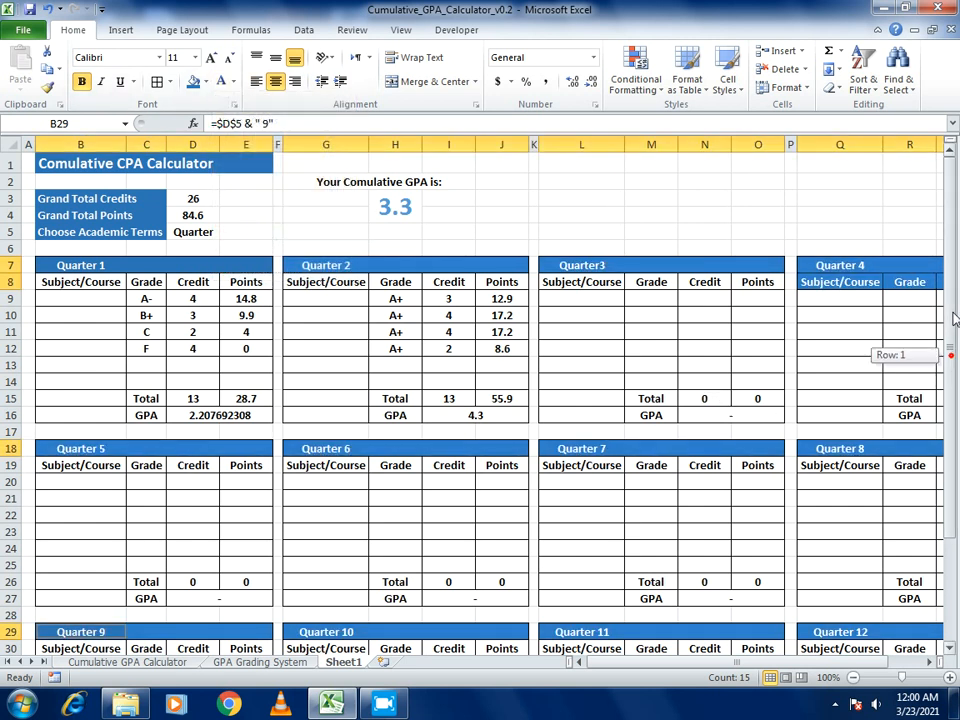
{"action": "left_click", "coordinate": [499, 210]}
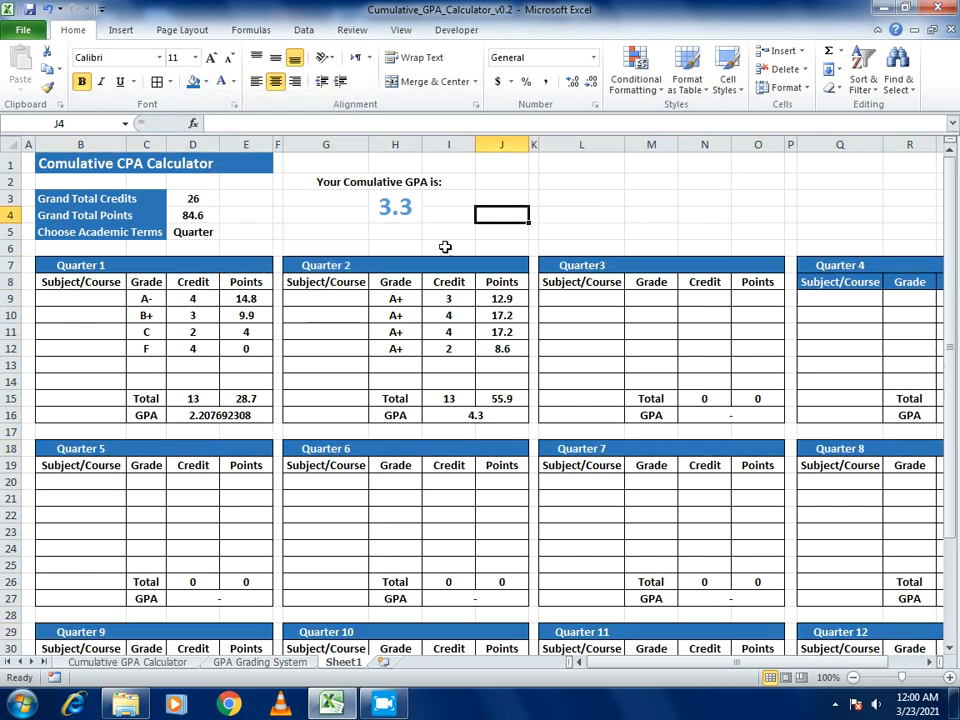
Switch the academic term choice in D5 to Semester.
{"action": "left_click", "coordinate": [205, 231]}
{"action": "left_click", "coordinate": [227, 232]}
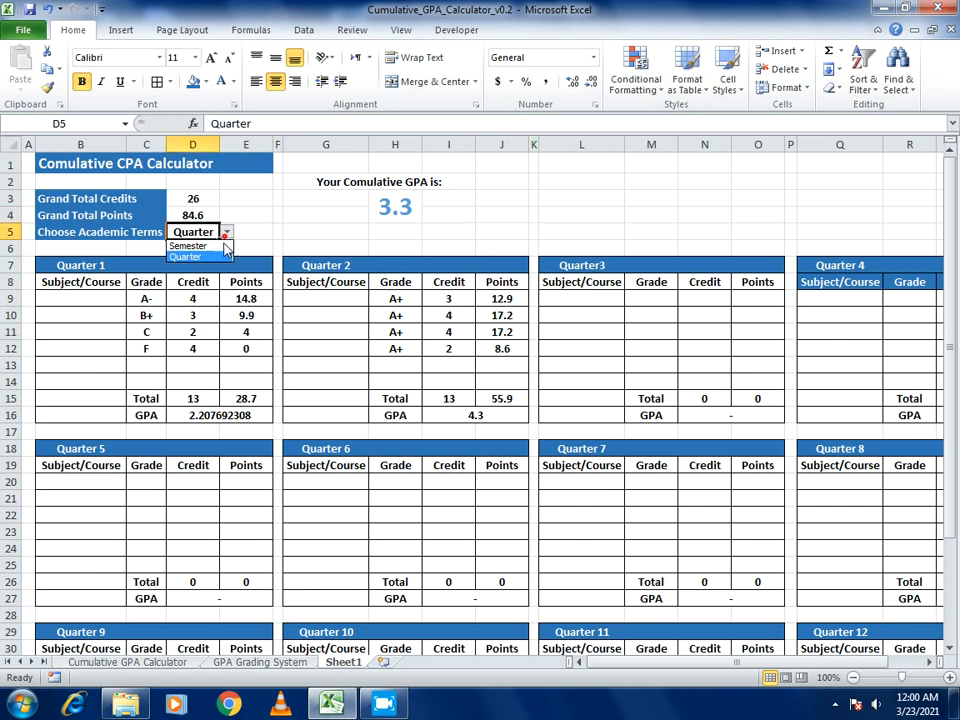
{"action": "left_click", "coordinate": [201, 247]}
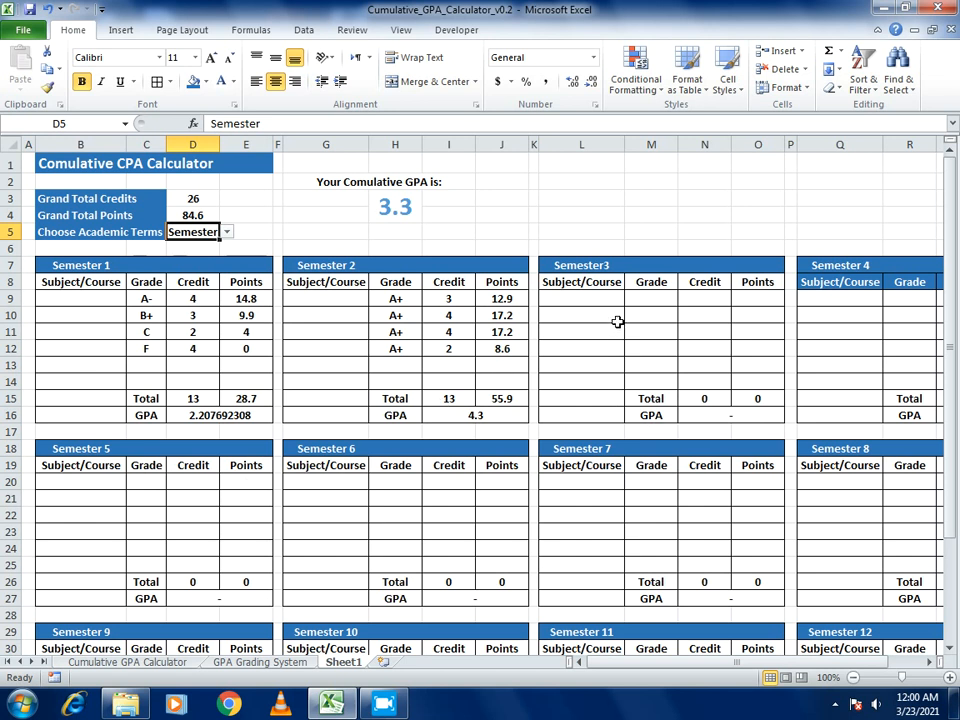
Enter 3 credits in N9 for the first course of the Semester 3 table.
{"action": "left_click", "coordinate": [694, 297]}
{"action": "type", "text": "3"}
{"action": "key", "text": "Return"}
{"action": "key", "text": "Up"}
{"action": "key", "text": "Right"}
{"action": "key", "text": "Left"}
{"action": "key", "text": "Left"}
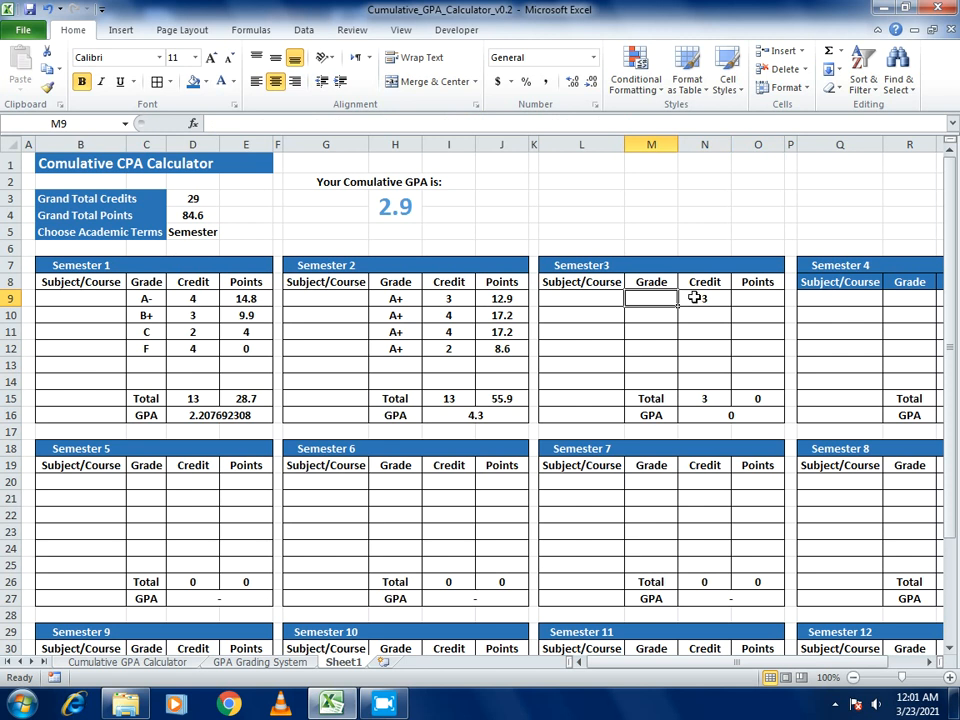
Test the grades F, E, B and B+ one after another in M9 of the Semester 3 table.
{"action": "type", "text": "F"}
{"action": "key", "text": "Return"}
{"action": "key", "text": "Up"}
{"action": "type", "text": "E"}
{"action": "key", "text": "Return"}
{"action": "key", "text": "Up"}
{"action": "type", "text": "B"}
{"action": "key", "text": "Return"}
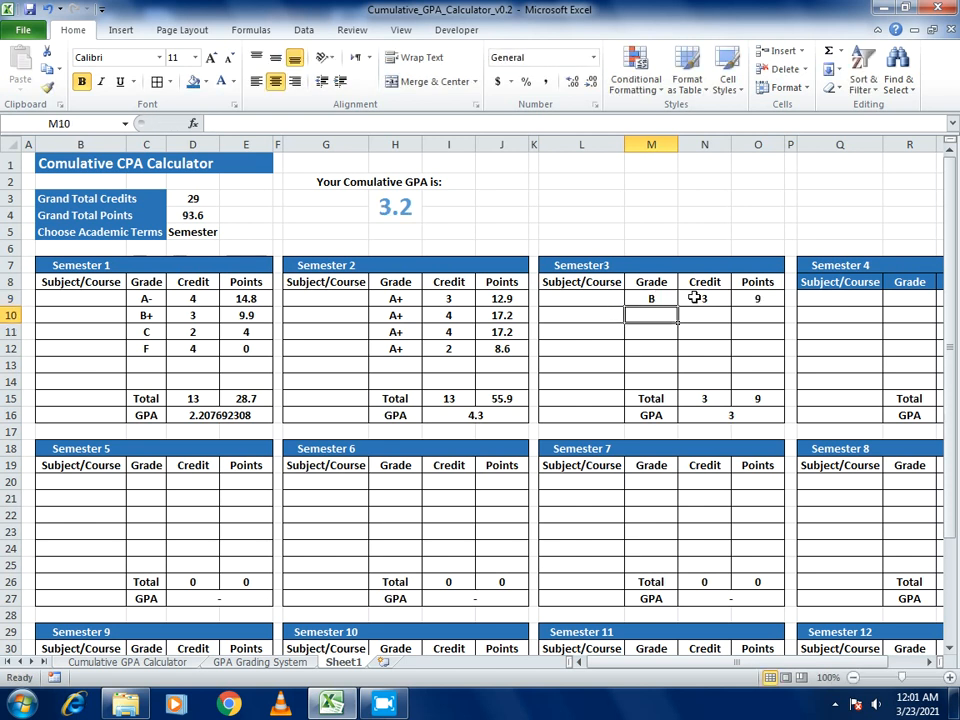
{"action": "key", "text": "Up"}
{"action": "type", "text": "B+"}
{"action": "key", "text": "Return"}
{"action": "key", "text": "Up"}
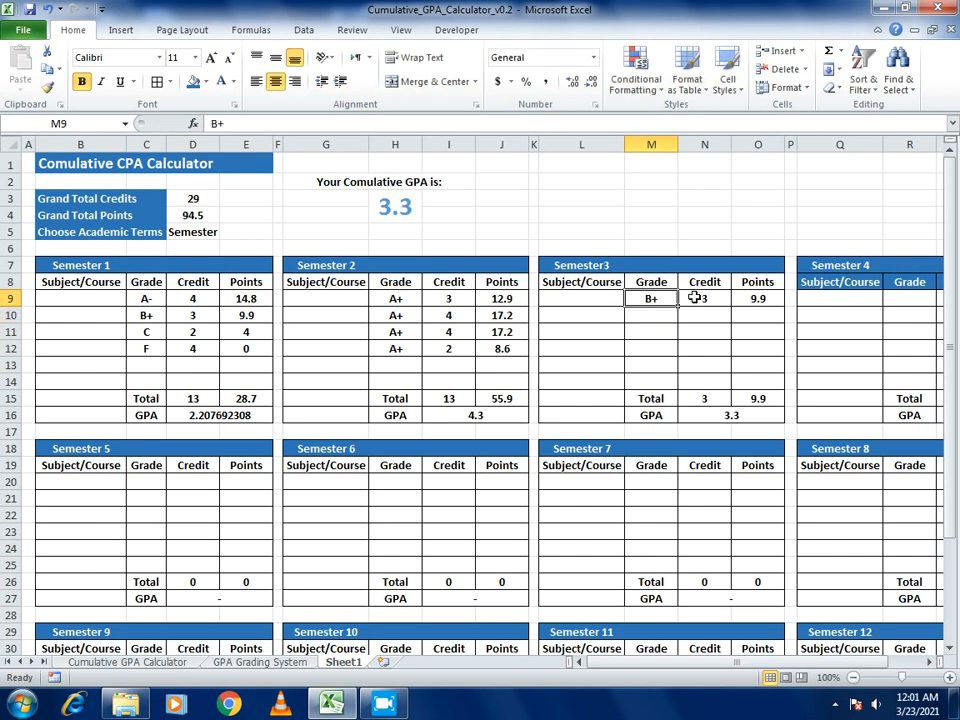
Enter grade C in M9, and grade B with 4 credits in row 10 of the Semester 3 table.
{"action": "type", "text": "C"}
{"action": "key", "text": "Return"}
{"action": "type", "text": "B"}
{"action": "key", "text": "Return"}
{"action": "key", "text": "Up"}
{"action": "key", "text": "Right"}
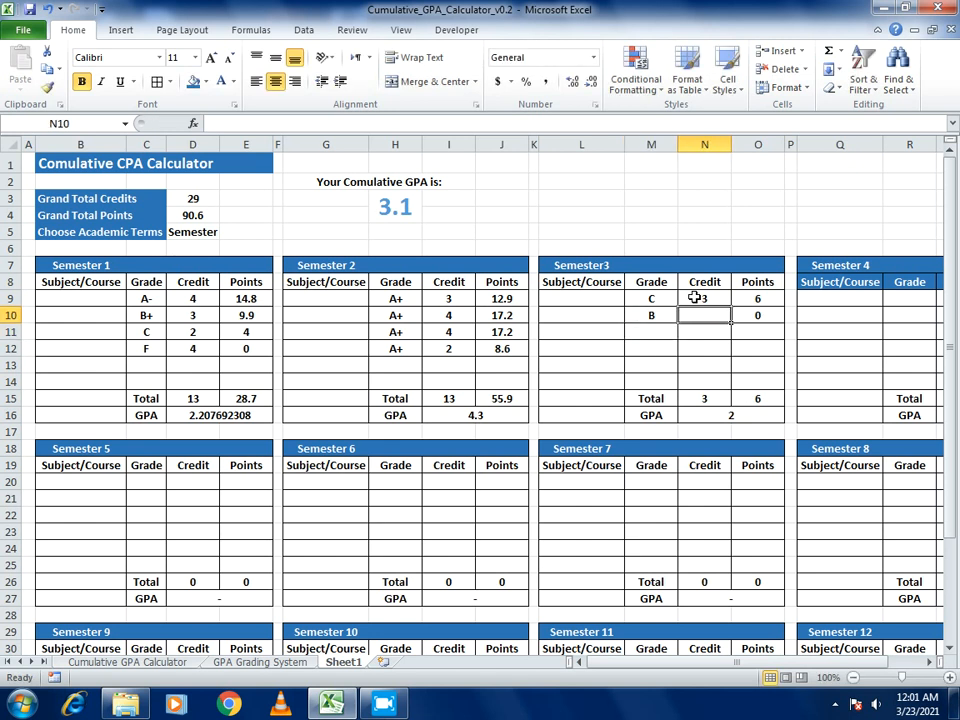
{"action": "type", "text": "4"}
{"action": "key", "text": "Return"}
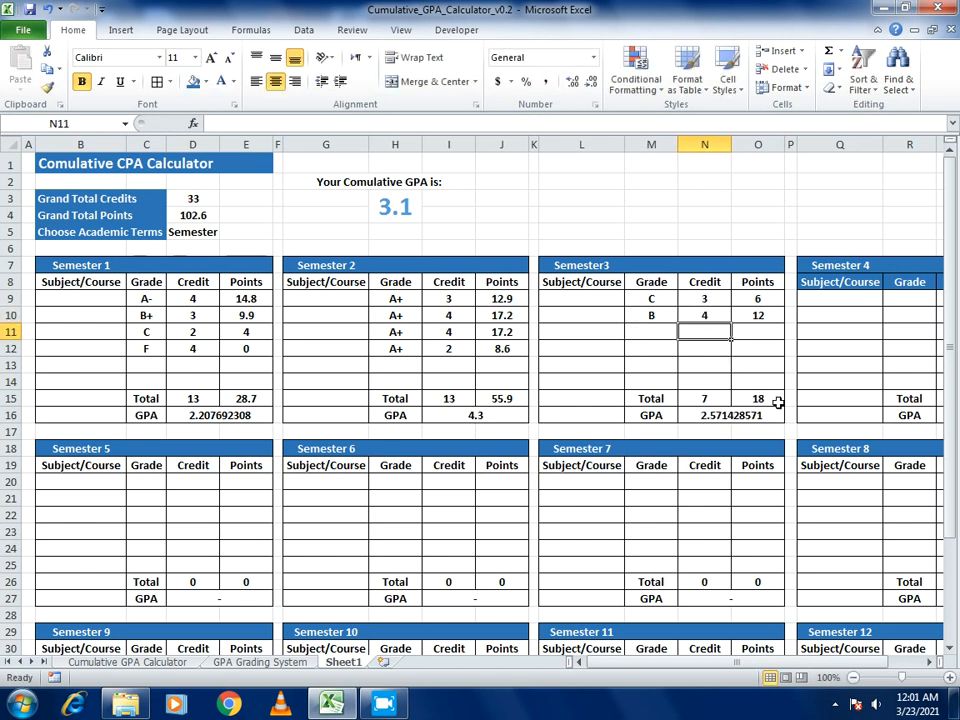
Format the Semester 3 GPA in N16 to show two decimal places.
{"action": "left_click", "coordinate": [737, 414]}
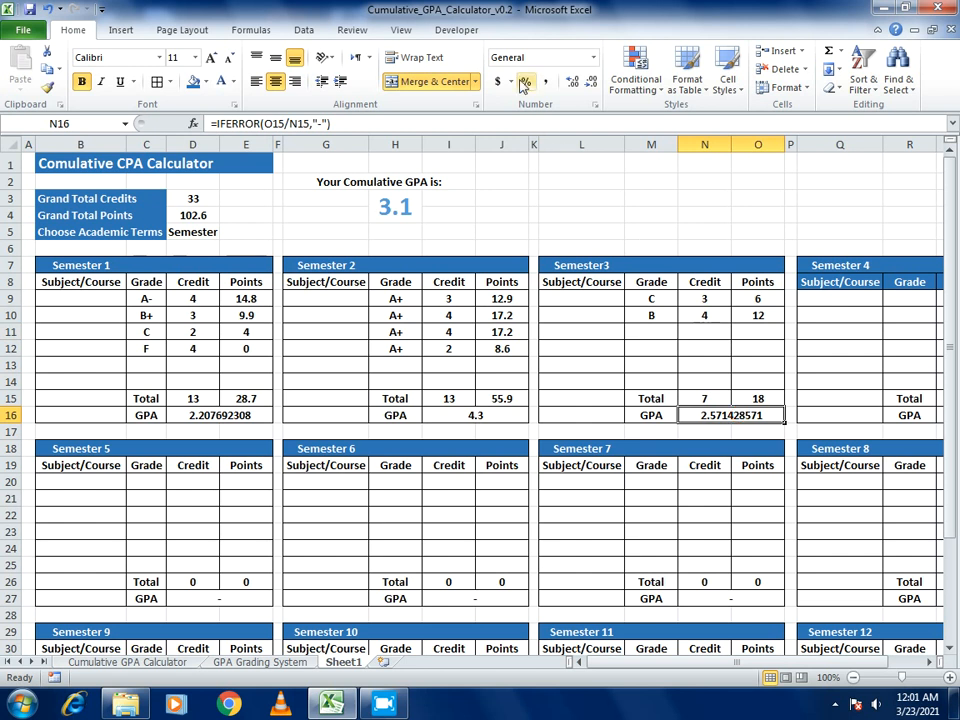
{"action": "left_click", "coordinate": [589, 84]}
{"action": "left_click", "coordinate": [589, 84]}
{"action": "left_click", "coordinate": [589, 84]}
{"action": "left_click", "coordinate": [589, 84]}
{"action": "left_click", "coordinate": [589, 84]}
{"action": "left_click", "coordinate": [589, 84]}
{"action": "left_click", "coordinate": [589, 84]}
{"action": "left_click", "coordinate": [589, 84]}
{"action": "left_click", "coordinate": [572, 82]}
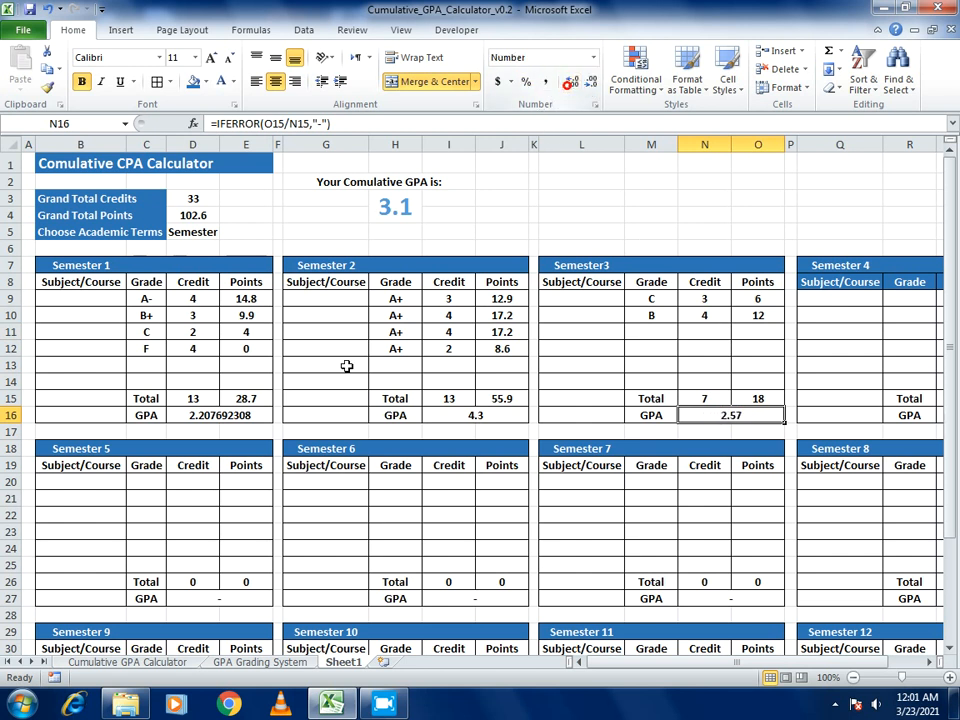
Format the Semester 1 GPA in D16 to show two decimal places.
{"action": "left_click", "coordinate": [212, 415]}
{"action": "left_click", "coordinate": [590, 83]}
{"action": "left_click", "coordinate": [590, 83]}
{"action": "left_click", "coordinate": [590, 83]}
{"action": "left_click", "coordinate": [590, 83]}
{"action": "left_click", "coordinate": [590, 83]}
{"action": "left_click", "coordinate": [590, 83]}
{"action": "left_click", "coordinate": [590, 83]}
{"action": "left_click", "coordinate": [590, 83]}
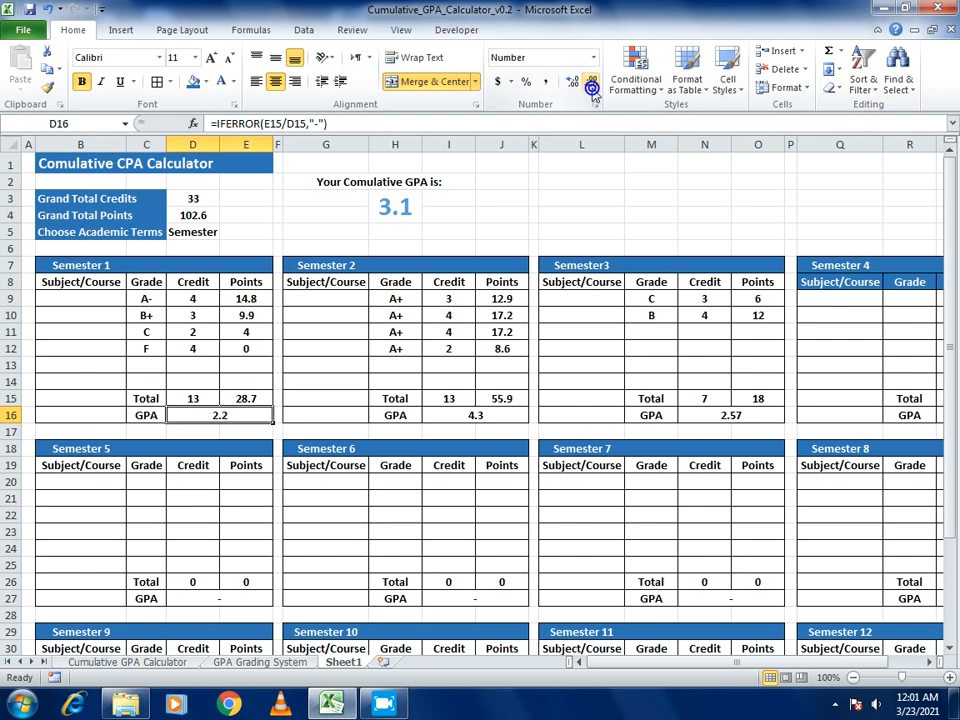
{"action": "left_click", "coordinate": [572, 82]}
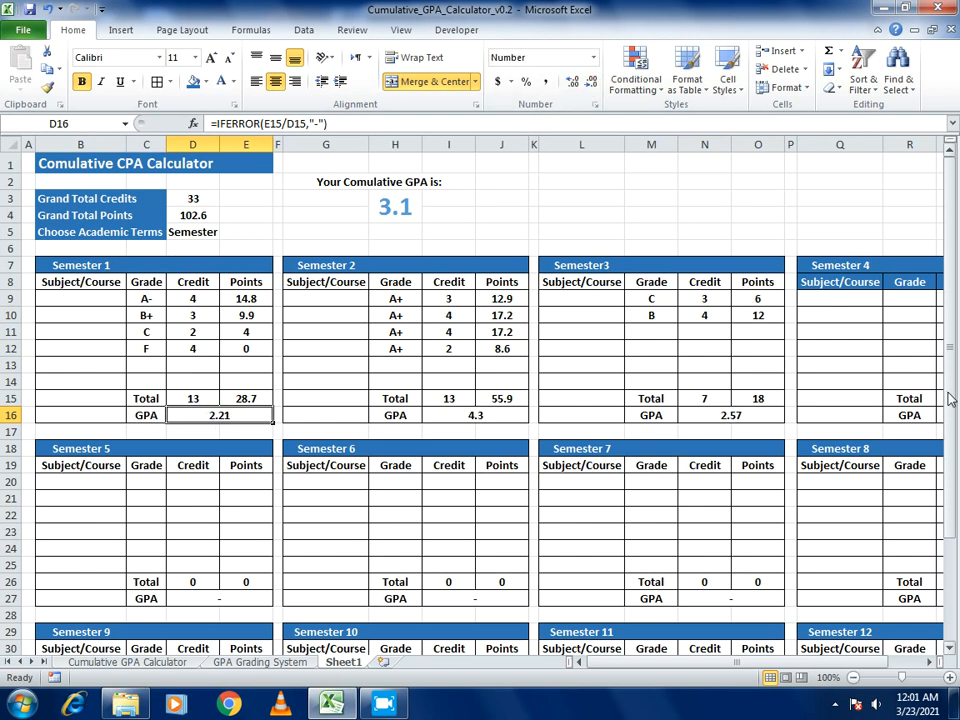
Copy the text of the points formula from E9 in the Semester 1 table, leaving the cell unchanged.
{"action": "left_click_drag", "start_coordinate": [945, 356], "coordinate": [953, 338]}
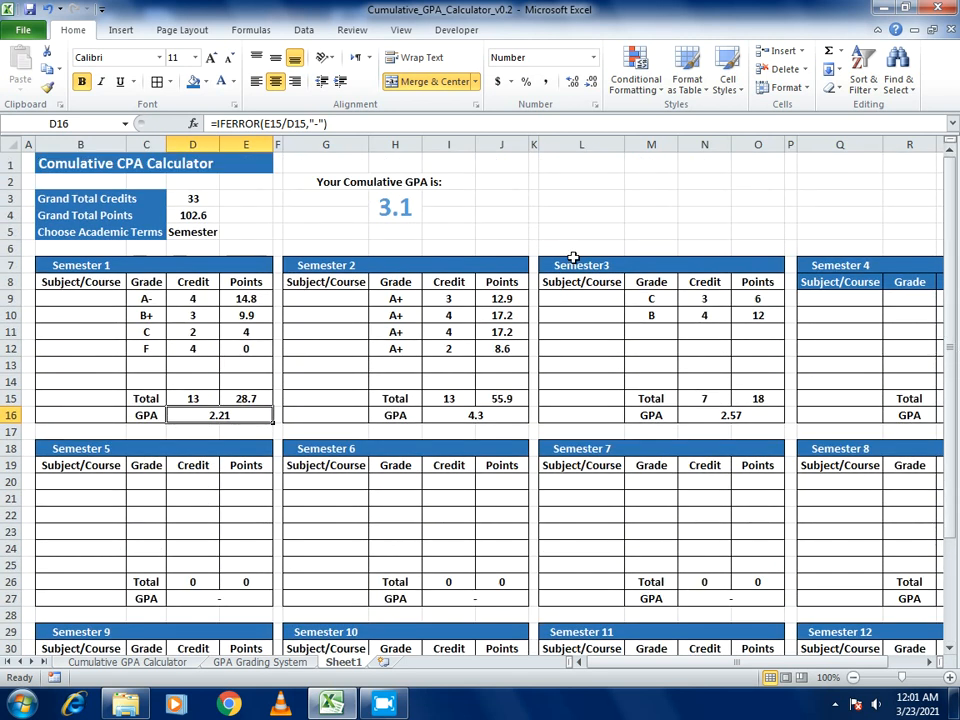
{"action": "mouse_move", "coordinate": [952, 320]}
{"action": "left_mouse_down"}
{"action": "mouse_move", "coordinate": [952, 378]}
{"action": "mouse_move", "coordinate": [950, 340]}
{"action": "left_mouse_up"}
{"action": "left_click", "coordinate": [245, 299]}
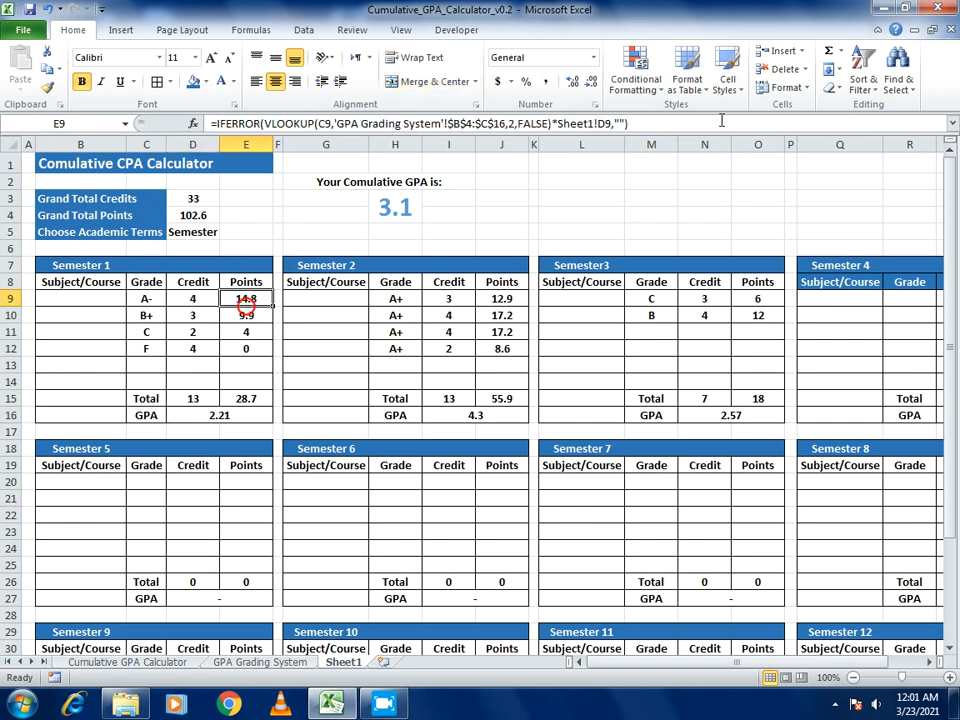
{"action": "left_click", "coordinate": [640, 125]}
{"action": "left_click_drag", "start_coordinate": [640, 125], "coordinate": [213, 125]}
{"action": "key", "text": "ctrl+c"}
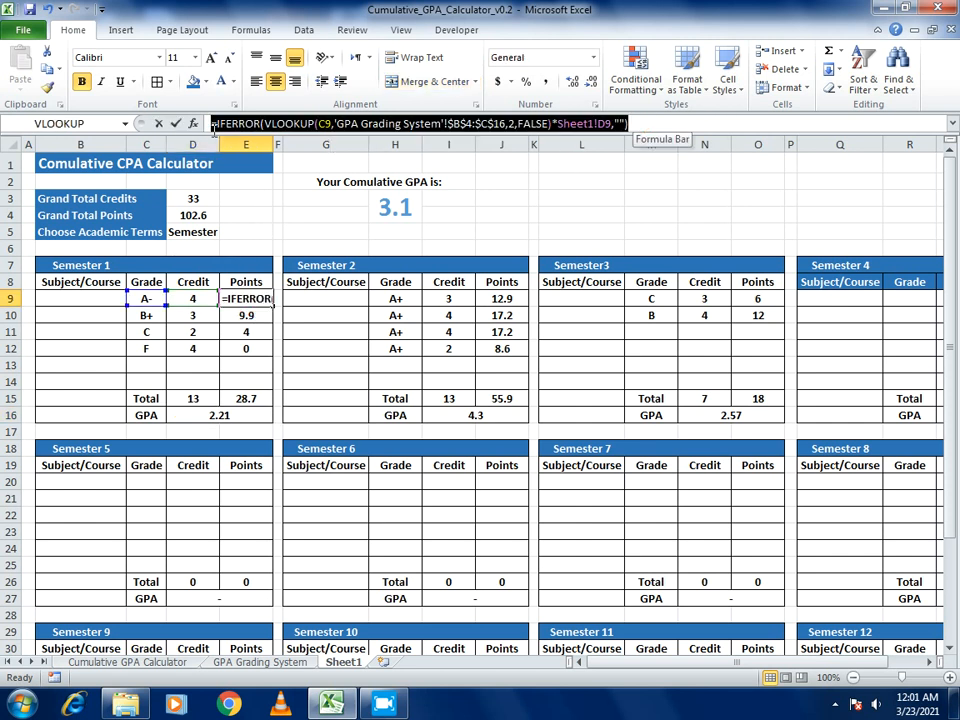
{"action": "key", "text": "Escape"}
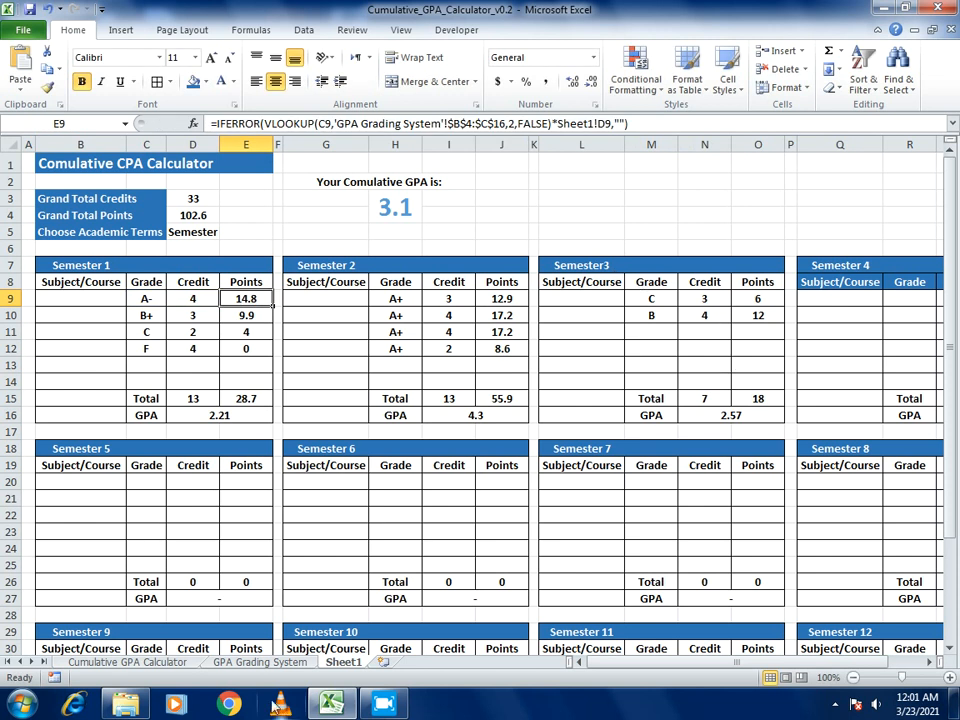
Paste the copied points formula as plain text into B42 of the GPA Grading System sheet.
{"action": "left_click", "coordinate": [240, 663]}
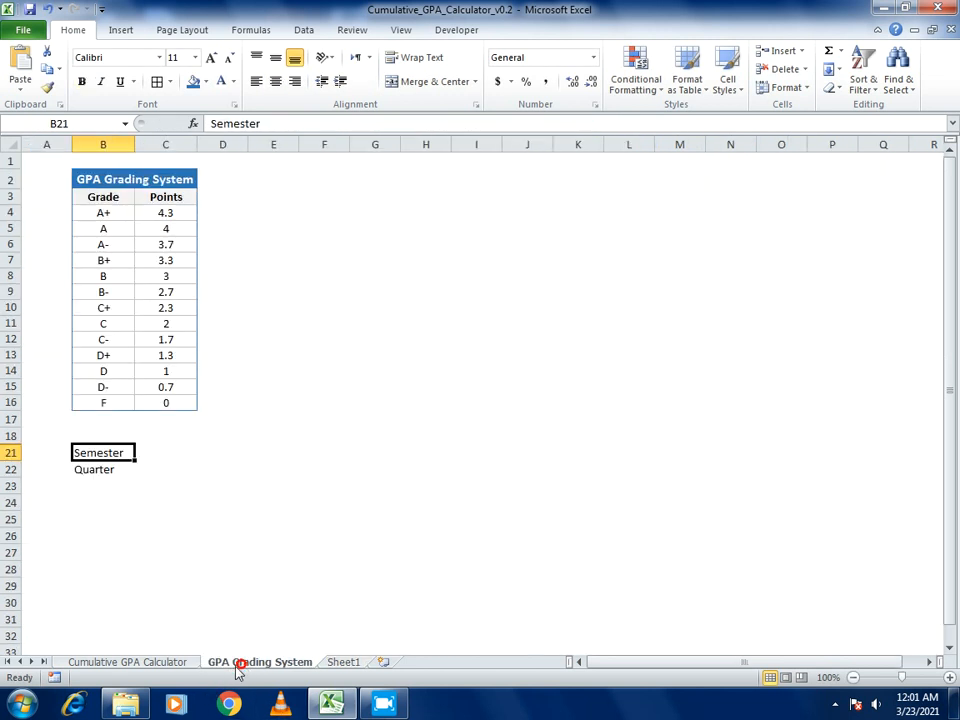
{"action": "left_click", "coordinate": [343, 662]}
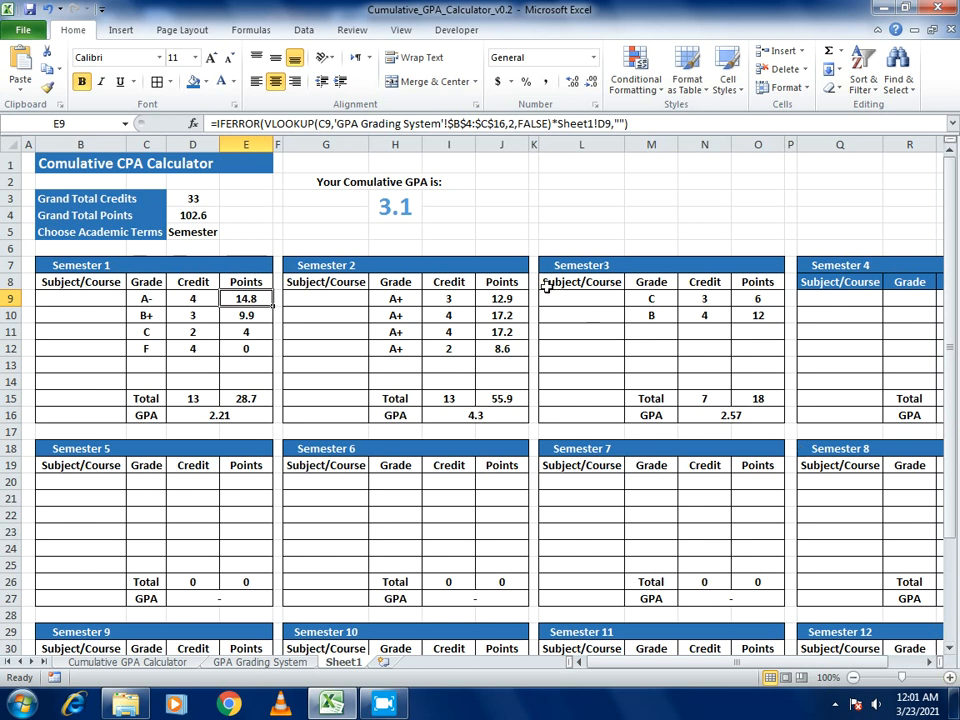
{"action": "left_click", "coordinate": [246, 664]}
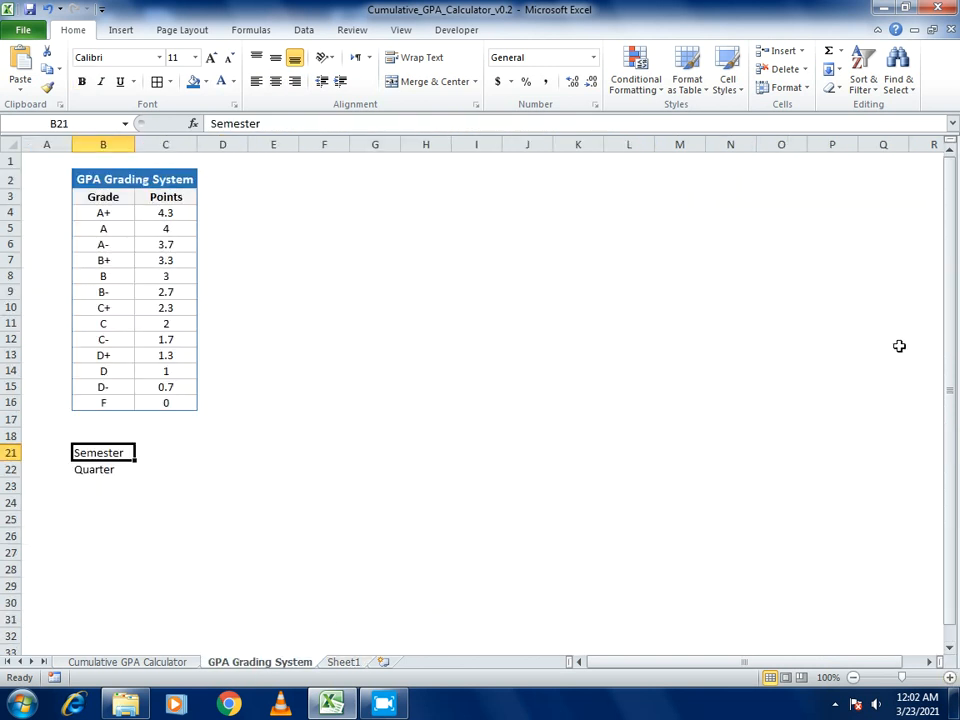
{"action": "left_click", "coordinate": [395, 633]}
{"action": "key", "text": "Down"}
{"action": "key", "text": "Down"}
{"action": "key", "text": "Down"}
{"action": "key", "text": "Down"}
{"action": "key", "text": "Down"}
{"action": "key", "text": "Left"}
{"action": "key", "text": "Left"}
{"action": "key", "text": "Left"}
{"action": "key", "text": "Left"}
{"action": "key", "text": "Down"}
{"action": "key", "text": "Down"}
{"action": "key", "text": "Down"}
{"action": "key", "text": "Down"}
{"action": "key", "text": "Down"}
{"action": "key", "text": "Left"}
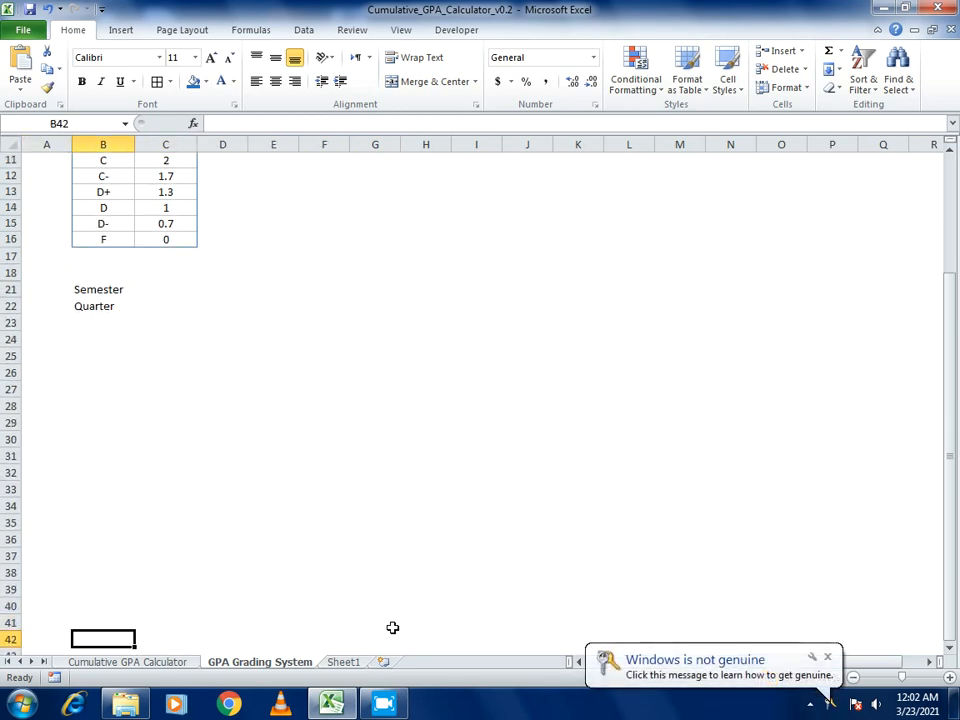
{"action": "key", "text": "ctrl+v"}
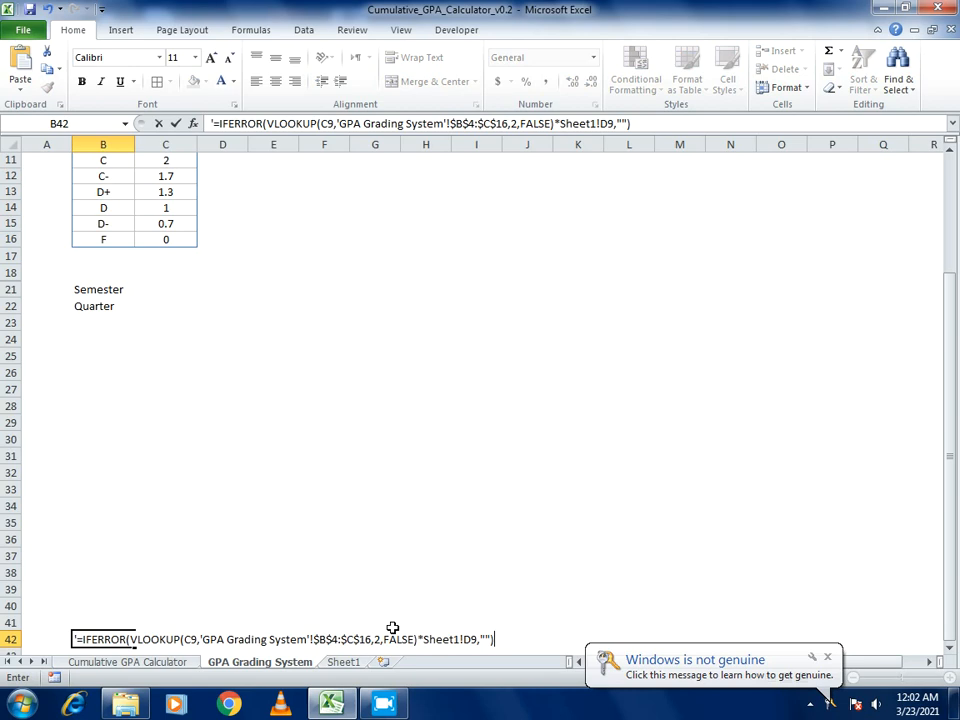
{"action": "key", "text": "Return"}
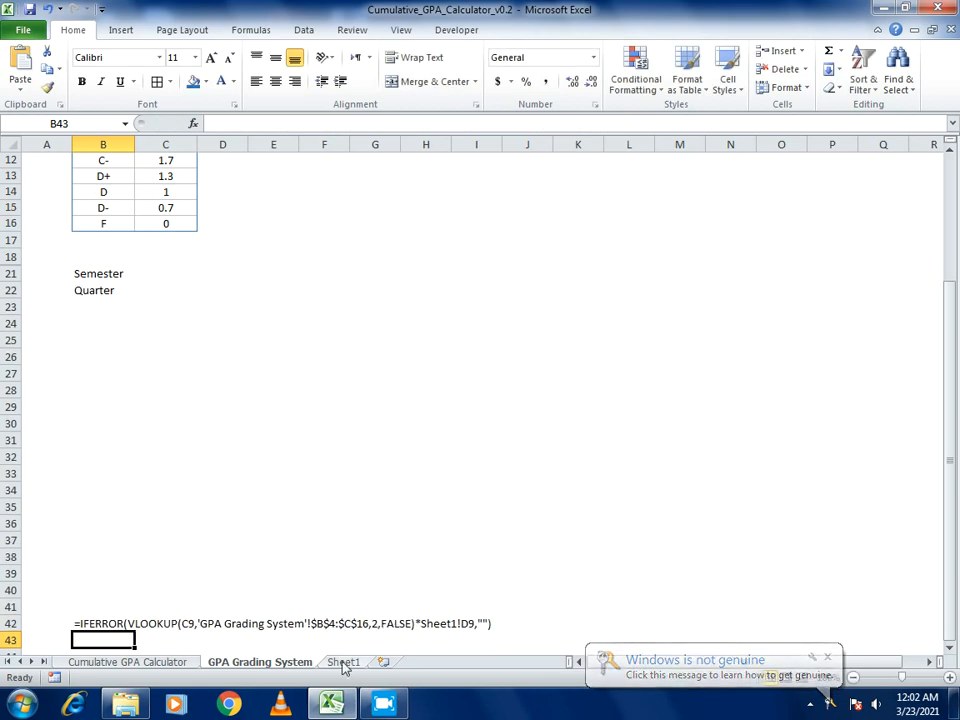
Record Sheet1's D16 formula =IFERROR(E15/D15,"-") as plain text in B43 of the GPA Grading System sheet.
{"action": "left_click", "coordinate": [343, 662]}
{"action": "left_click", "coordinate": [246, 398]}
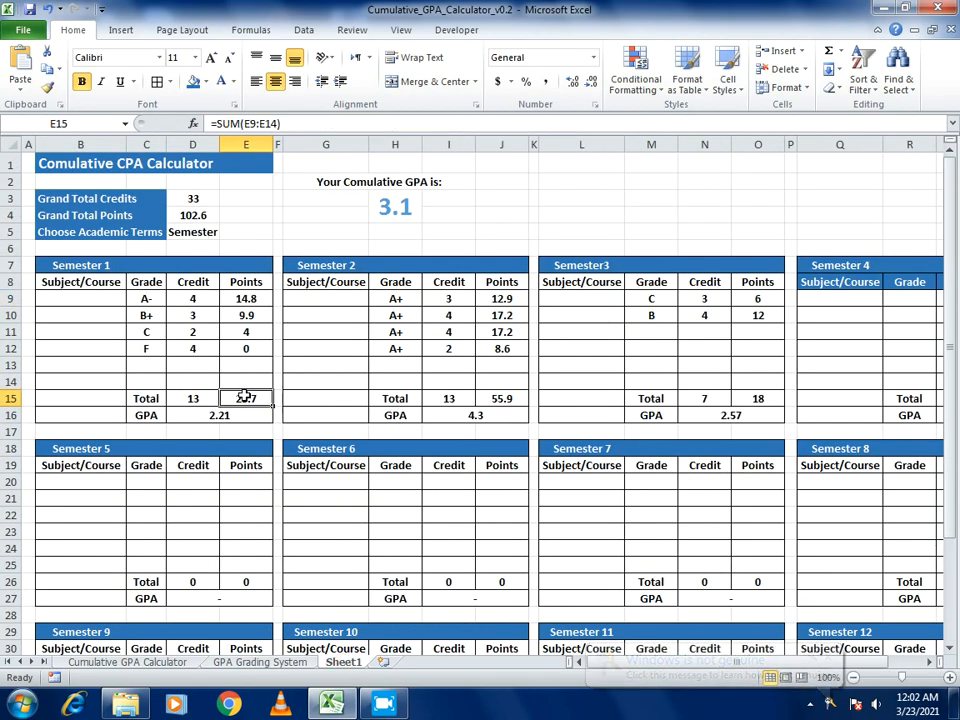
{"action": "left_click", "coordinate": [242, 415]}
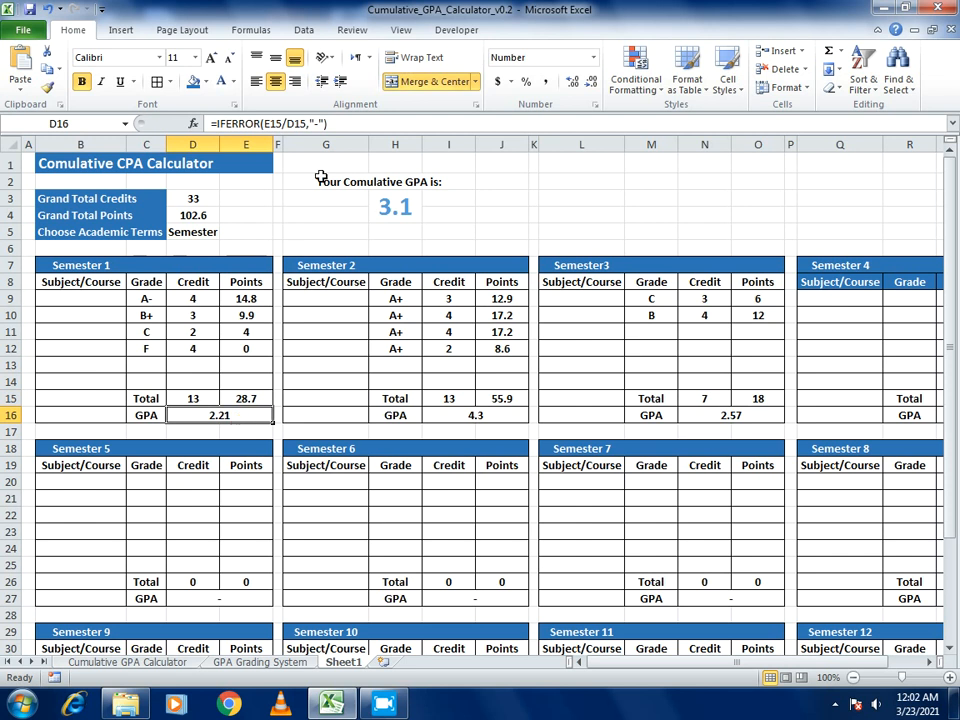
{"action": "left_click", "coordinate": [343, 125]}
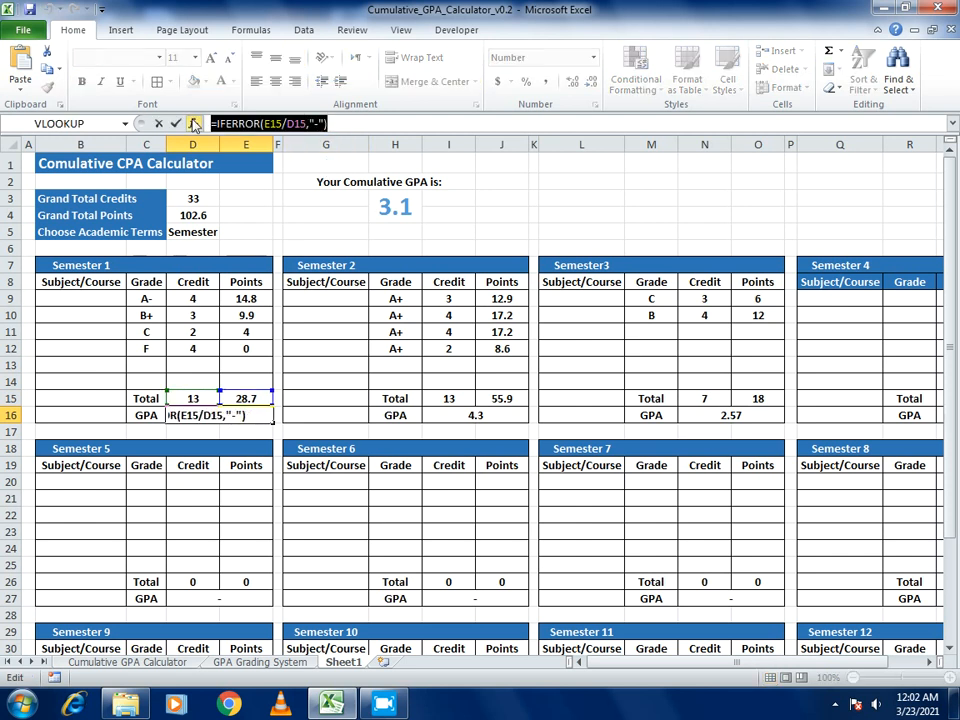
{"action": "key", "text": "Escape"}
{"action": "left_click", "coordinate": [242, 663]}
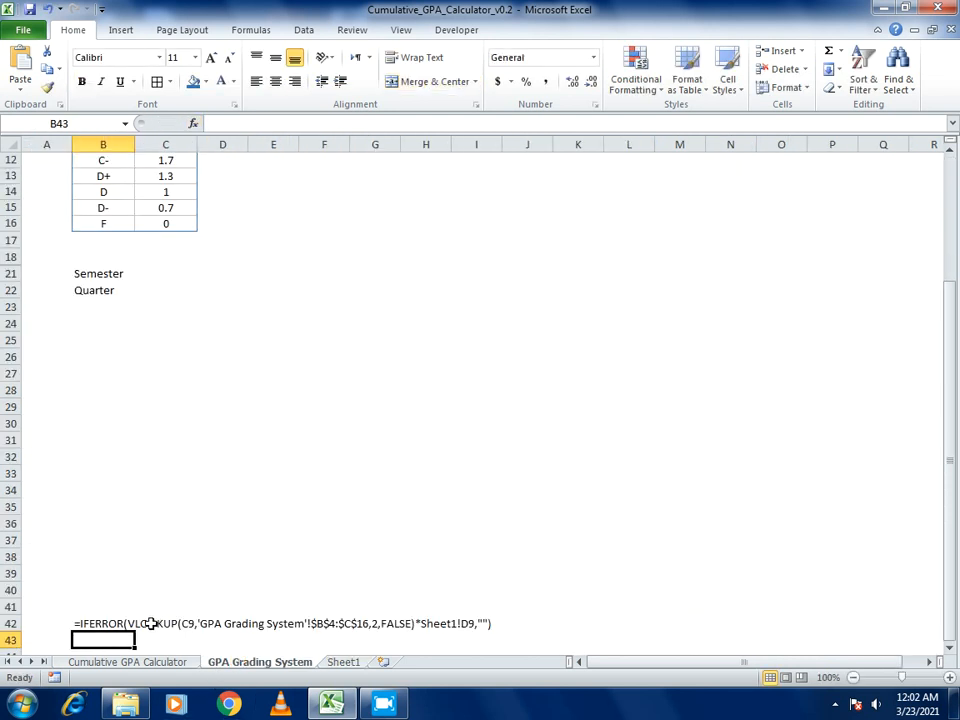
{"action": "type", "text": "=IFERROR(E15/D15,\"-\")"}
{"action": "key", "text": "Return"}
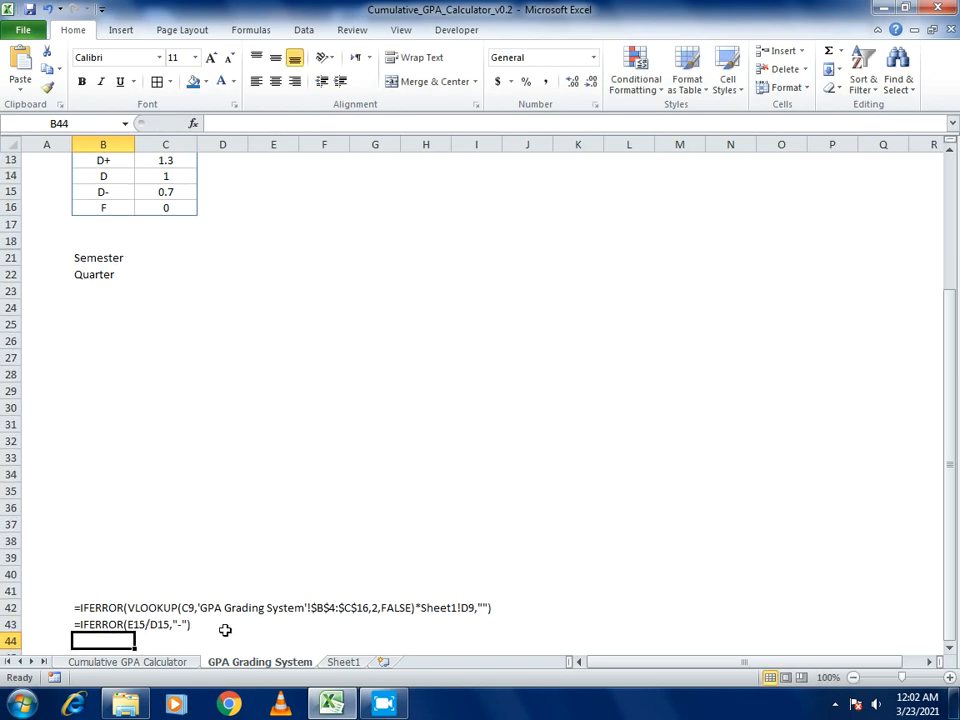
Copy the cumulative GPA formula =IF(D3=0,"-",D4/D3) from Sheet1's H3 as plain text into B44 of the GPA Grading System sheet.
{"action": "left_click", "coordinate": [335, 662]}
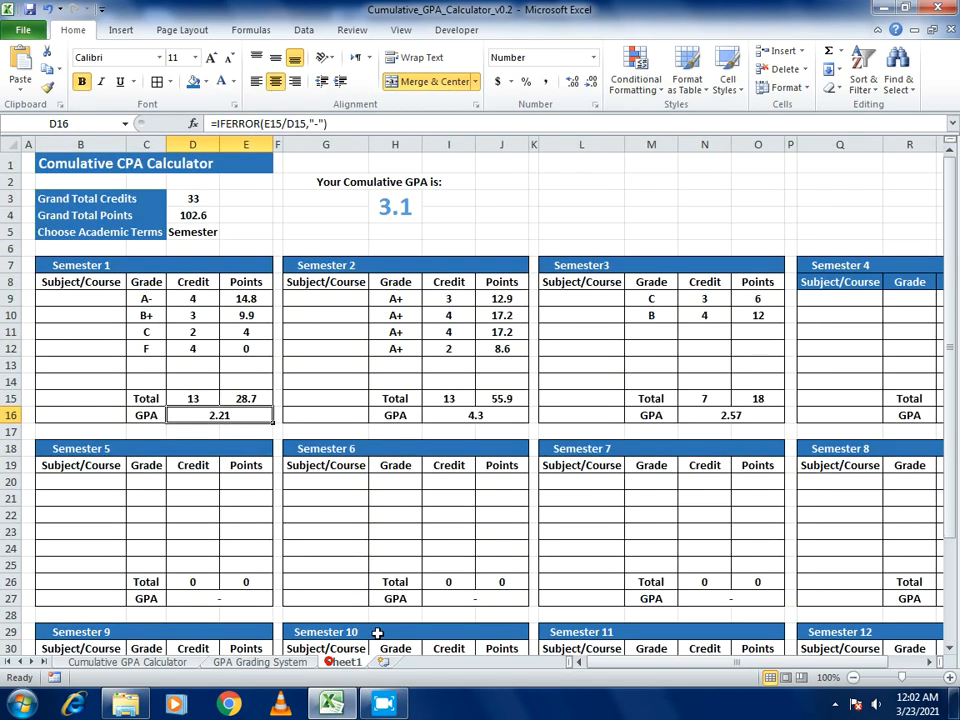
{"action": "left_click", "coordinate": [385, 207]}
{"action": "left_click_drag", "start_coordinate": [212, 124], "coordinate": [322, 125]}
{"action": "key", "text": "ctrl+c"}
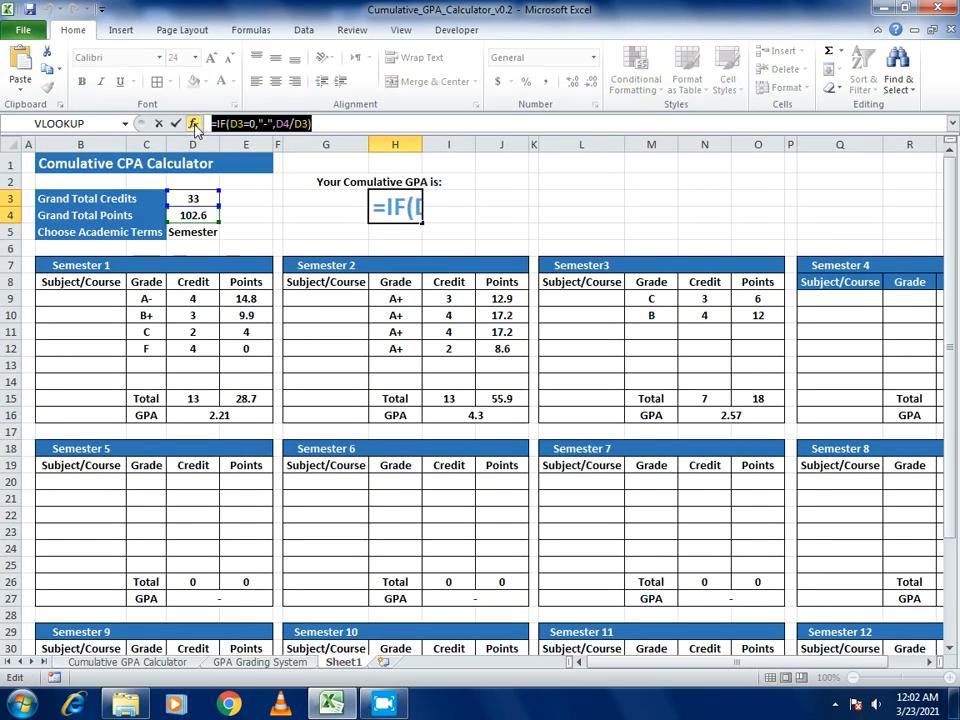
{"action": "key", "text": "Escape"}
{"action": "left_click", "coordinate": [258, 663]}
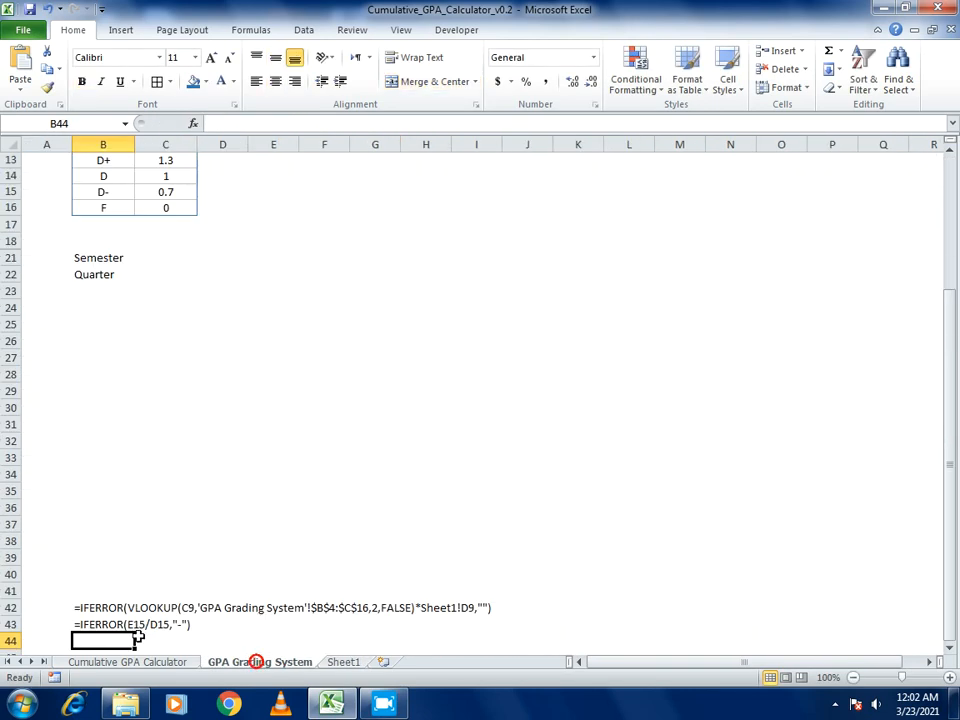
{"action": "type", "text": "'"}
{"action": "key", "text": "ctrl+v"}
{"action": "key", "text": "Return"}
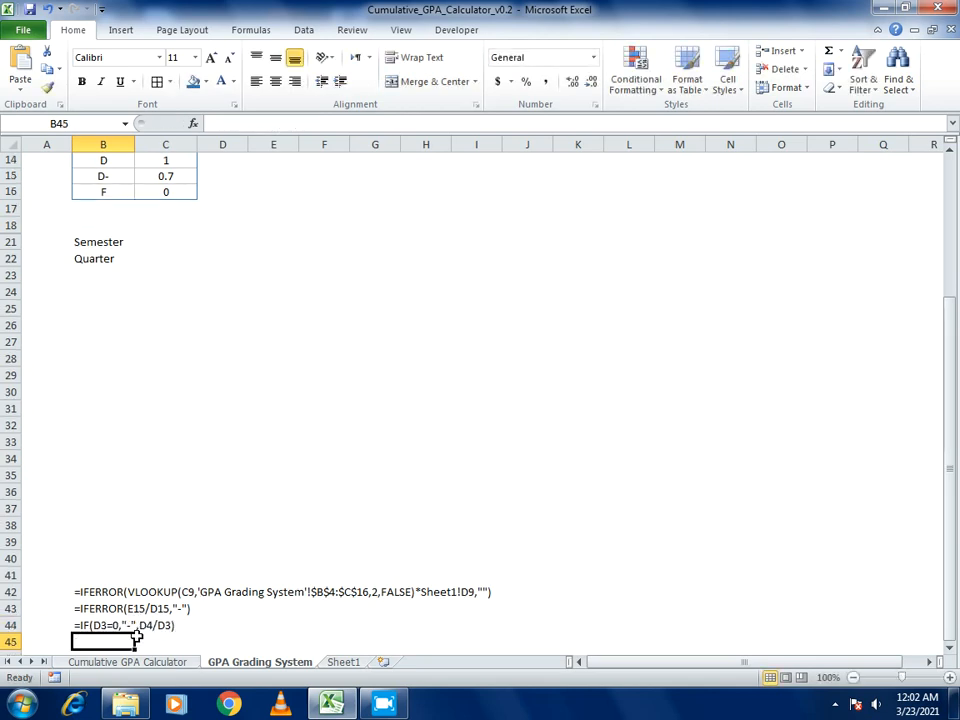
Make the three recorded formulas in B42:C44 bold and italic.
{"action": "left_click_drag", "start_coordinate": [82, 592], "coordinate": [199, 628]}
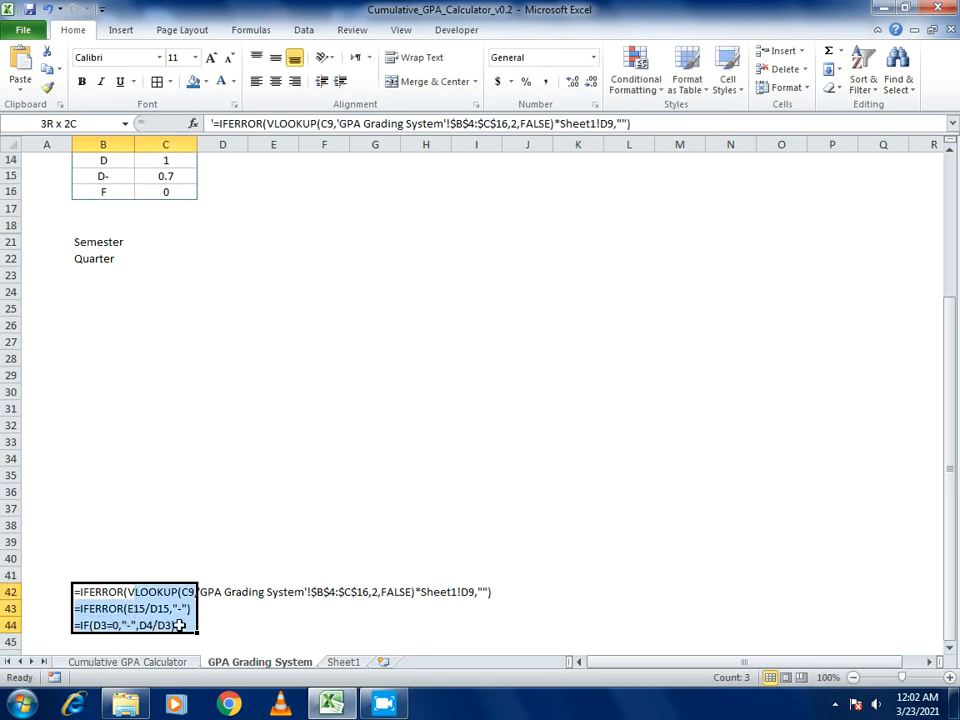
{"action": "left_click", "coordinate": [82, 81]}
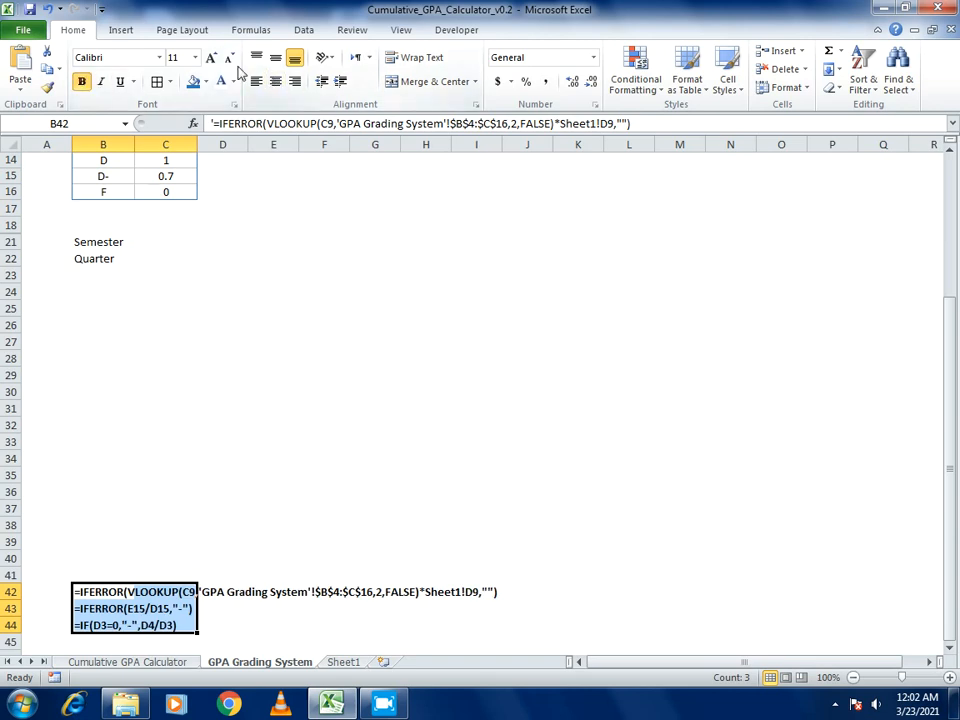
{"action": "left_click", "coordinate": [100, 81]}
Return to Sheet1 and zoom out to 80% to review the term tables together.
{"action": "left_click", "coordinate": [342, 662]}
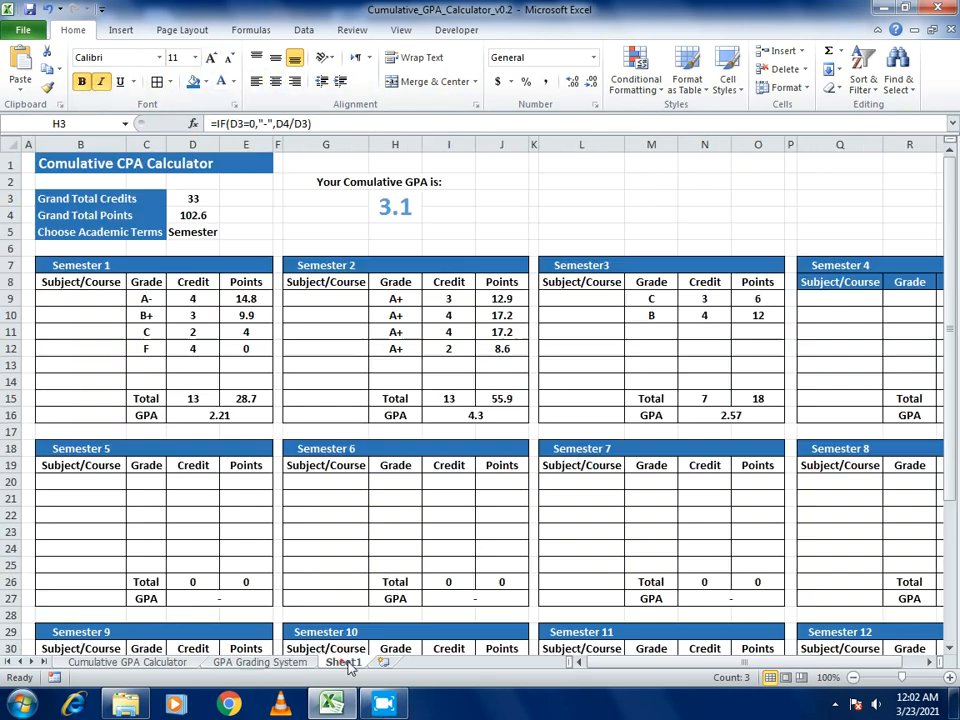
{"action": "left_click", "coordinate": [855, 677]}
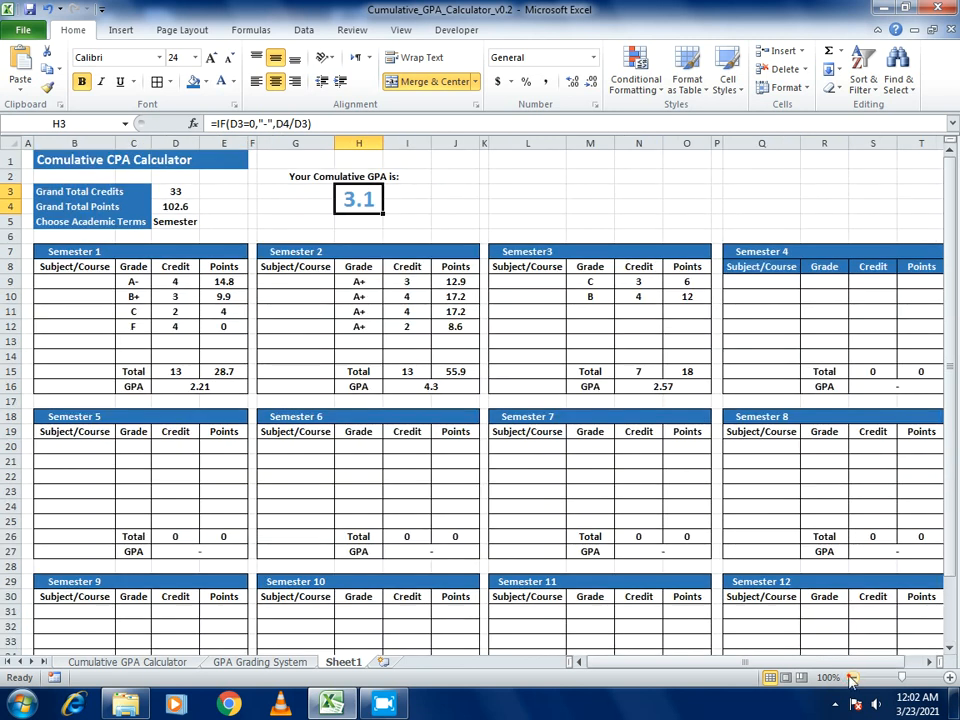
{"action": "left_click", "coordinate": [855, 677]}
{"action": "mouse_move", "coordinate": [949, 525]}
{"action": "left_mouse_down"}
{"action": "mouse_move", "coordinate": [953, 572]}
{"action": "mouse_move", "coordinate": [955, 507]}
{"action": "left_mouse_up"}
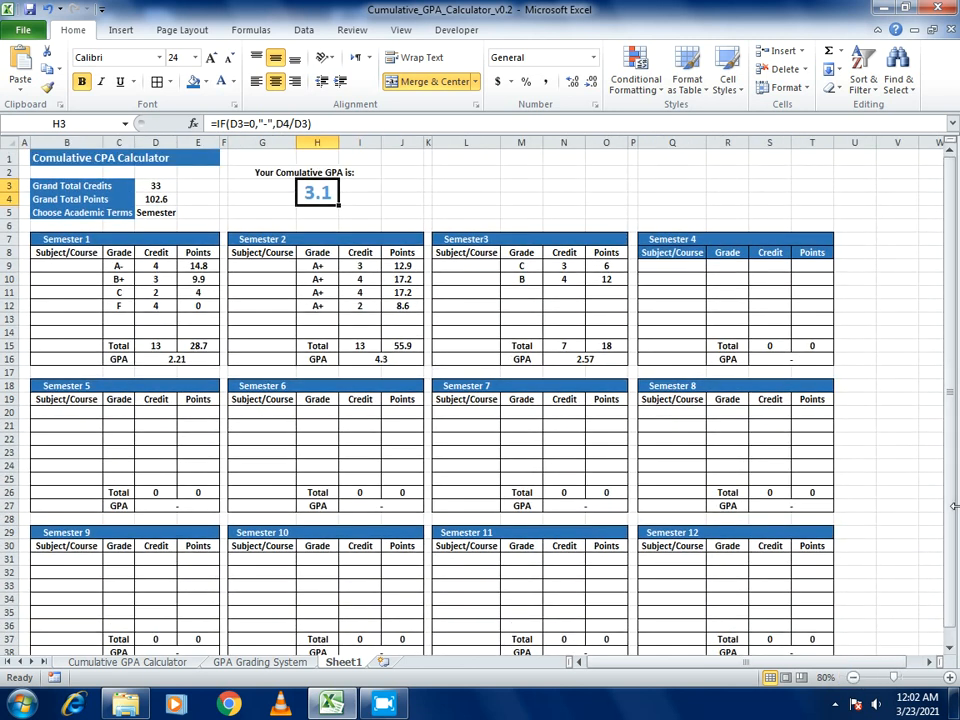